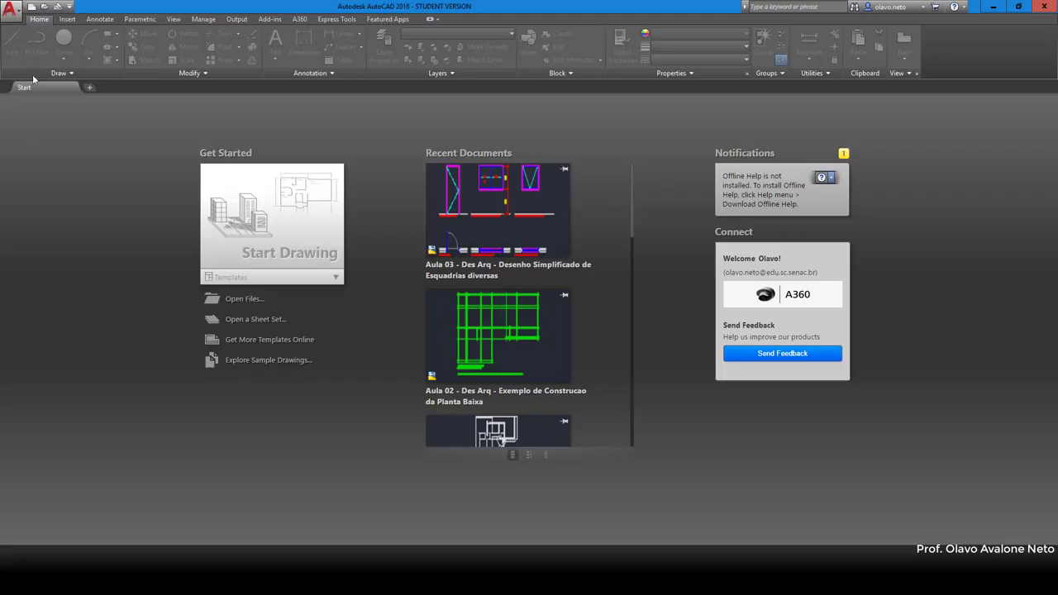
Create a new drawing, Drawing1, from the Modelo - UDESC template
{"action": "left_click", "coordinate": [15, 16]}
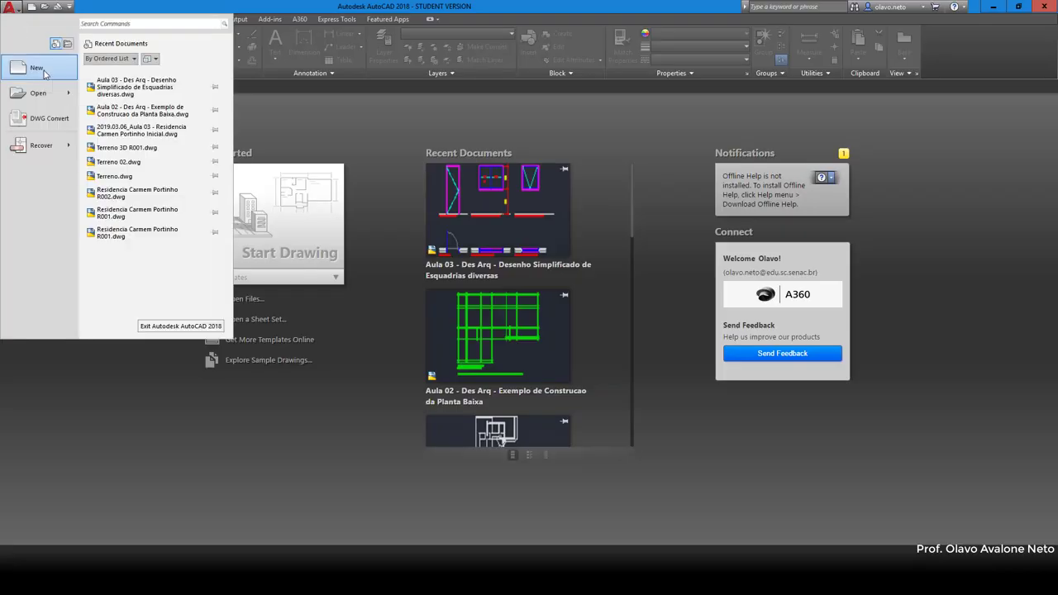
{"action": "left_click", "coordinate": [44, 74]}
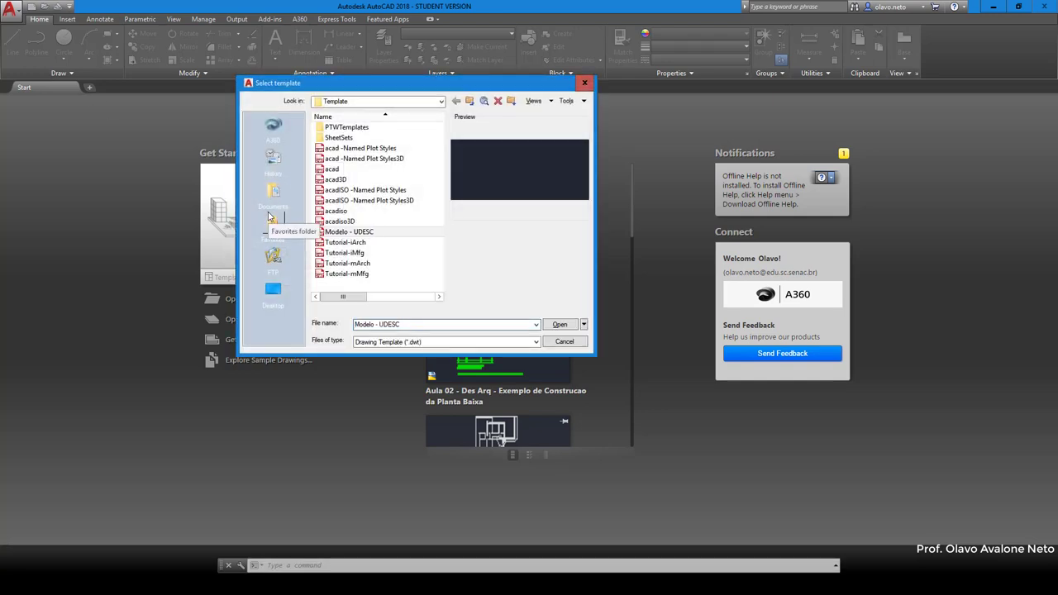
{"action": "left_click", "coordinate": [371, 232]}
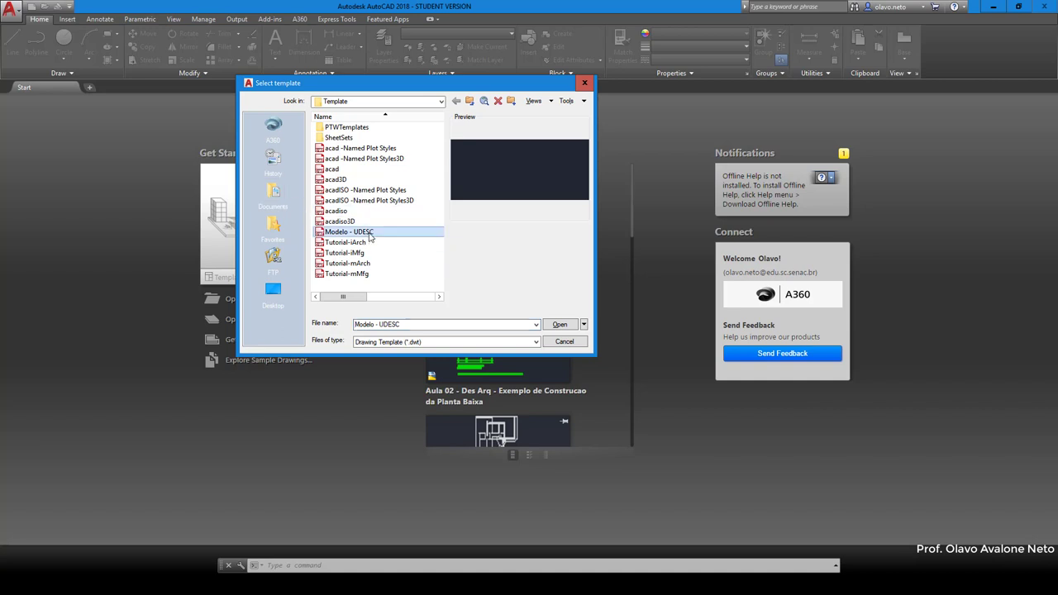
{"action": "left_click", "coordinate": [559, 325]}
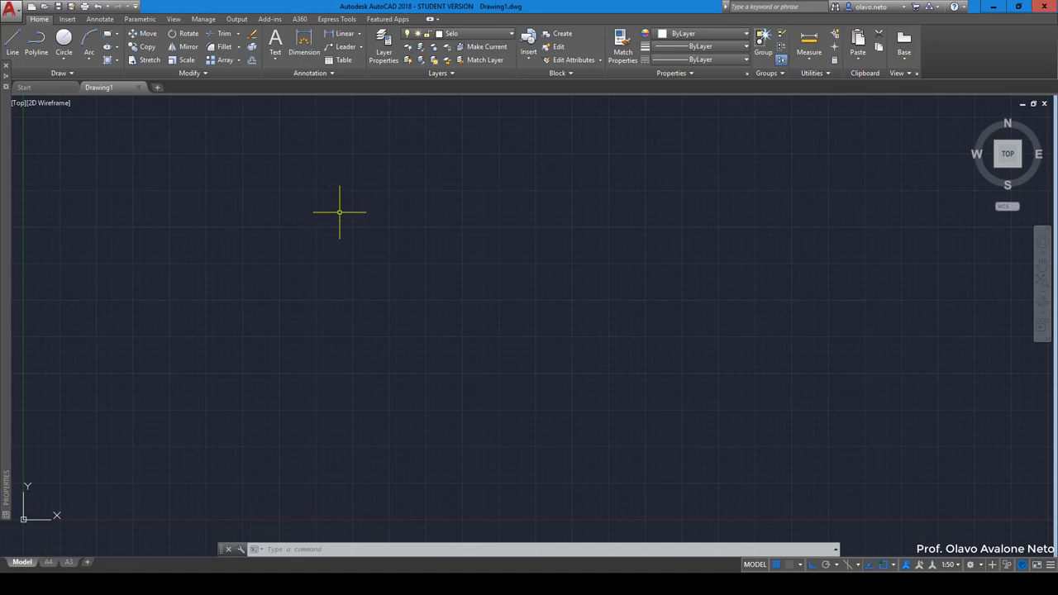
Set Esquadrias as the current layer and change its colour from blue to white
{"action": "left_click", "coordinate": [465, 35]}
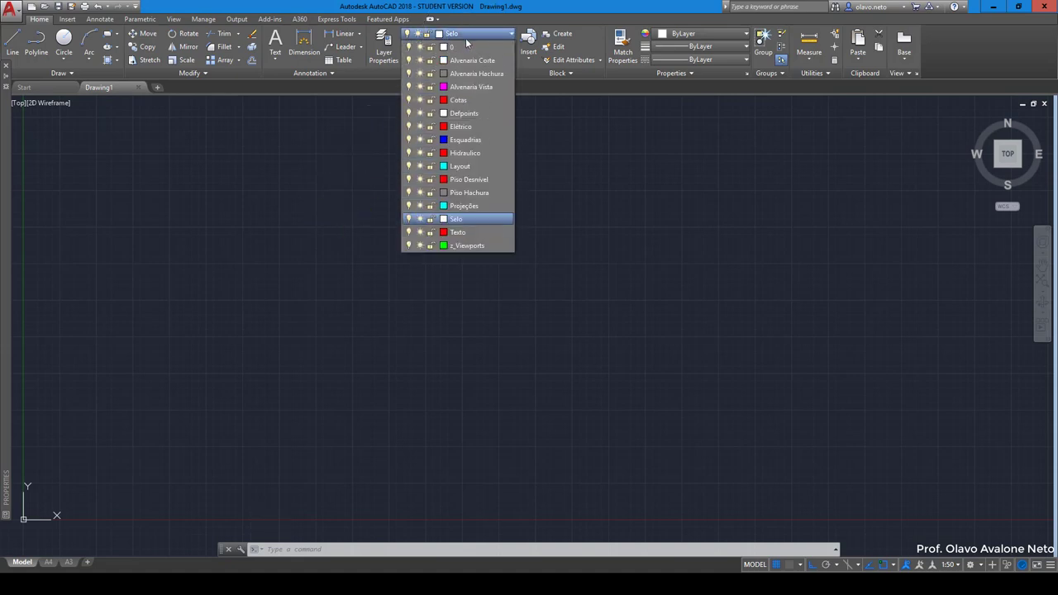
{"action": "left_click", "coordinate": [468, 140]}
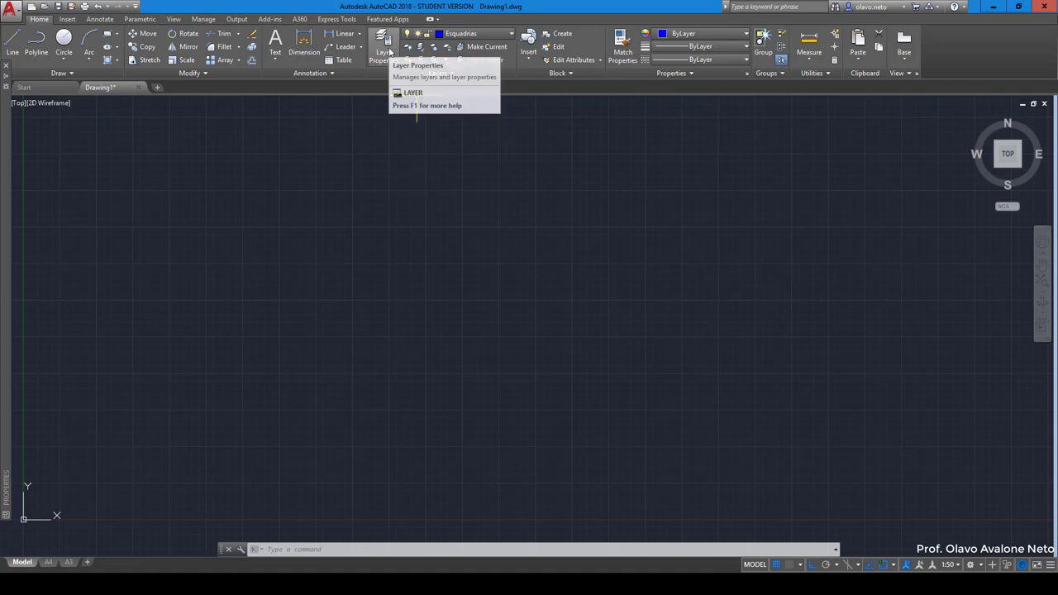
{"action": "left_click", "coordinate": [391, 52]}
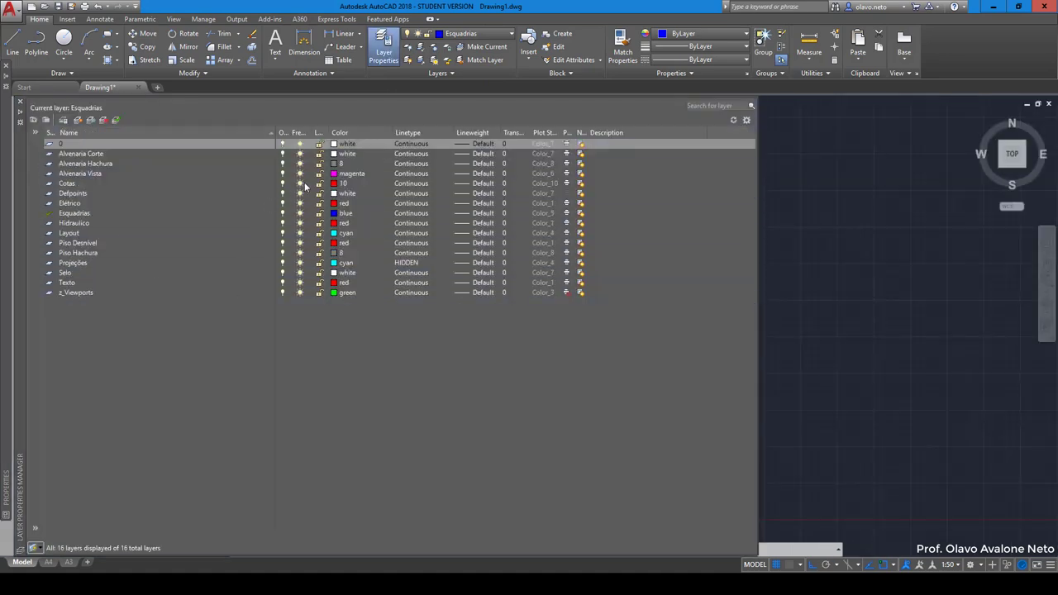
{"action": "left_click", "coordinate": [334, 215]}
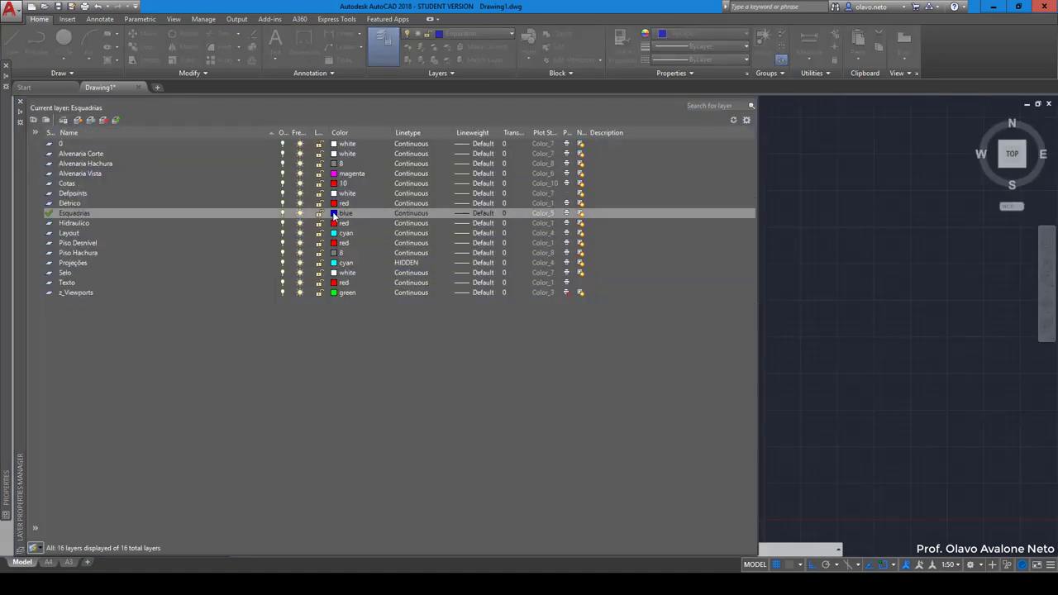
{"action": "left_click", "coordinate": [334, 215]}
{"action": "left_click_drag", "start_coordinate": [149, 272], "coordinate": [384, 218]}
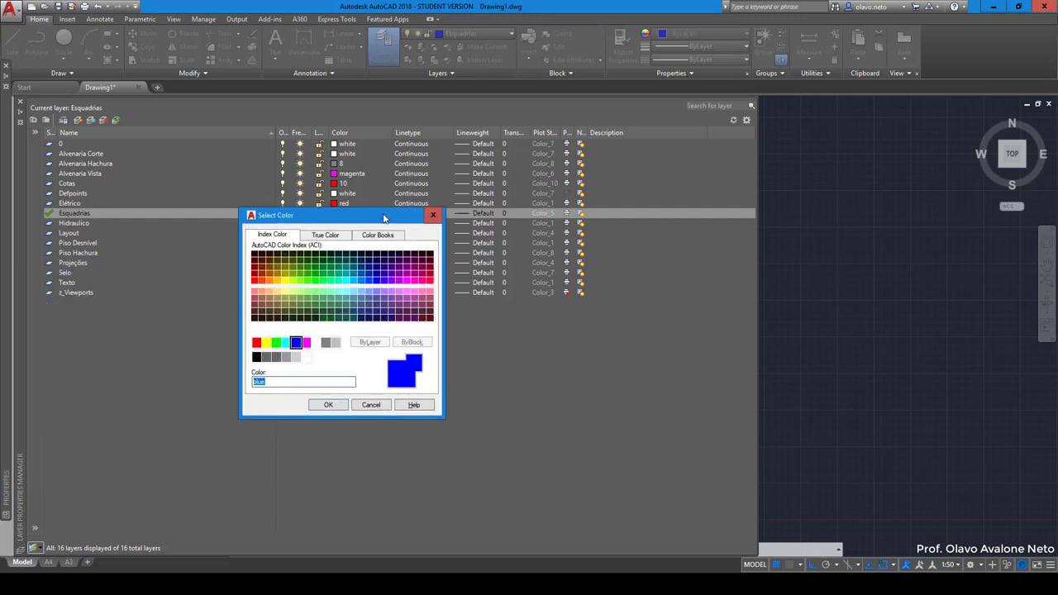
{"action": "left_click", "coordinate": [319, 343]}
{"action": "left_click", "coordinate": [328, 404]}
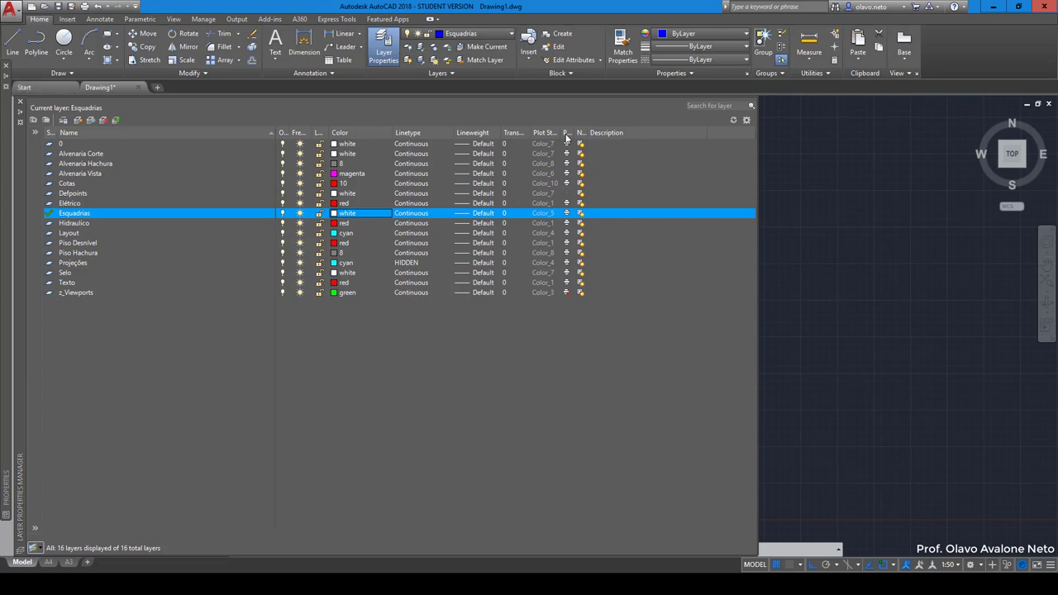
{"action": "left_click", "coordinate": [20, 102]}
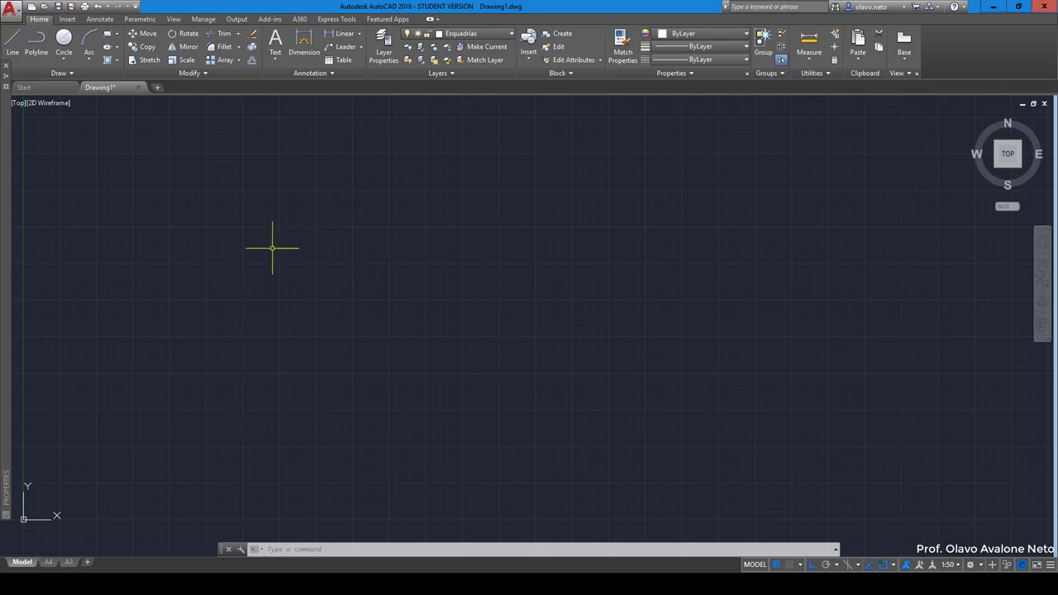
Switch the current layer to Alvenaria Corte and adjust the view of the empty model space
{"action": "left_click", "coordinate": [471, 35]}
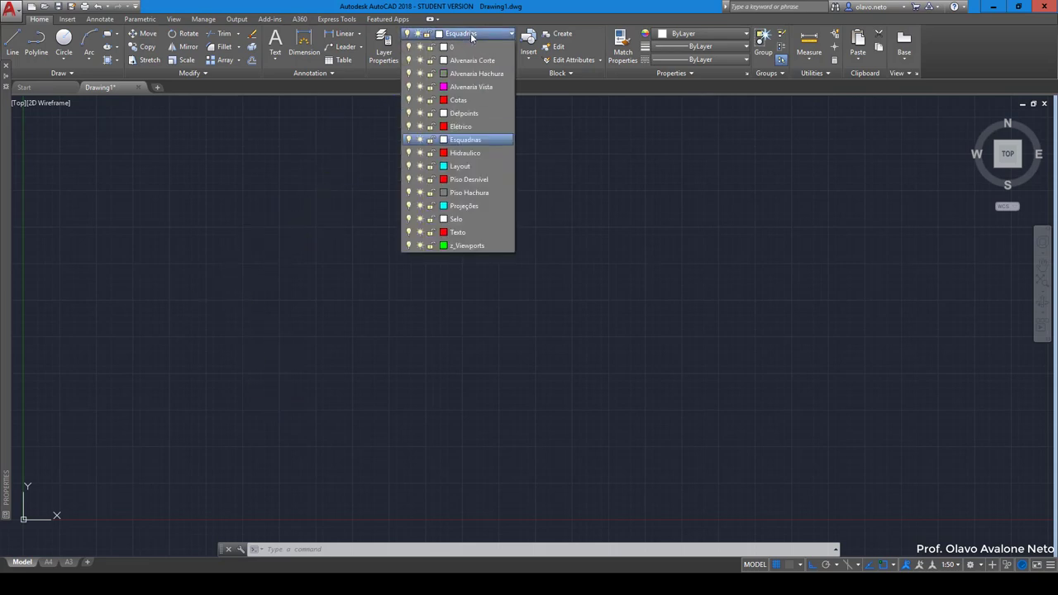
{"action": "left_click", "coordinate": [475, 62]}
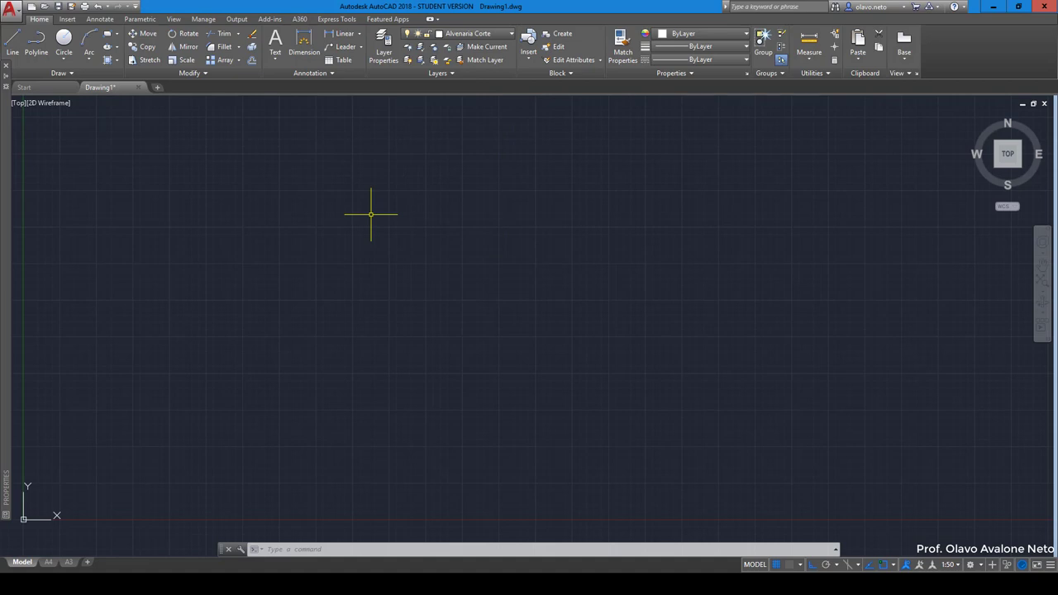
{"action": "mouse_move", "coordinate": [158, 405]}
{"action": "middle_mouse_down"}
{"action": "mouse_move", "coordinate": [220, 342]}
{"action": "mouse_move", "coordinate": [274, 308]}
{"action": "middle_mouse_up"}
{"action": "scroll", "coordinate": [199, 378], "scroll_direction": "up", "scroll_amount": 2}
{"action": "scroll", "coordinate": [203, 375], "scroll_direction": "down", "scroll_amount": 2}
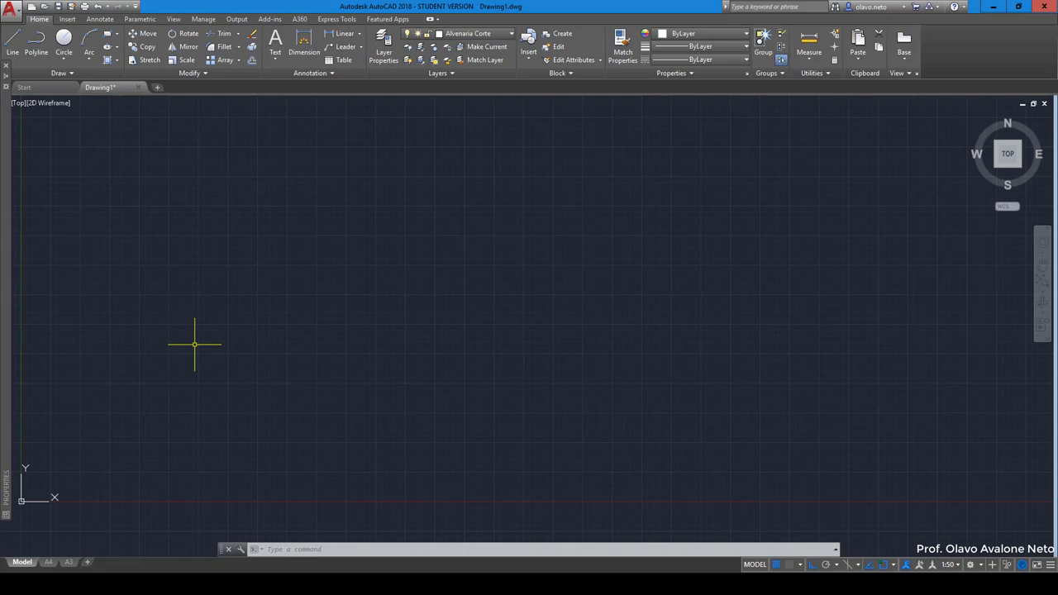
{"action": "left_click", "coordinate": [17, 15]}
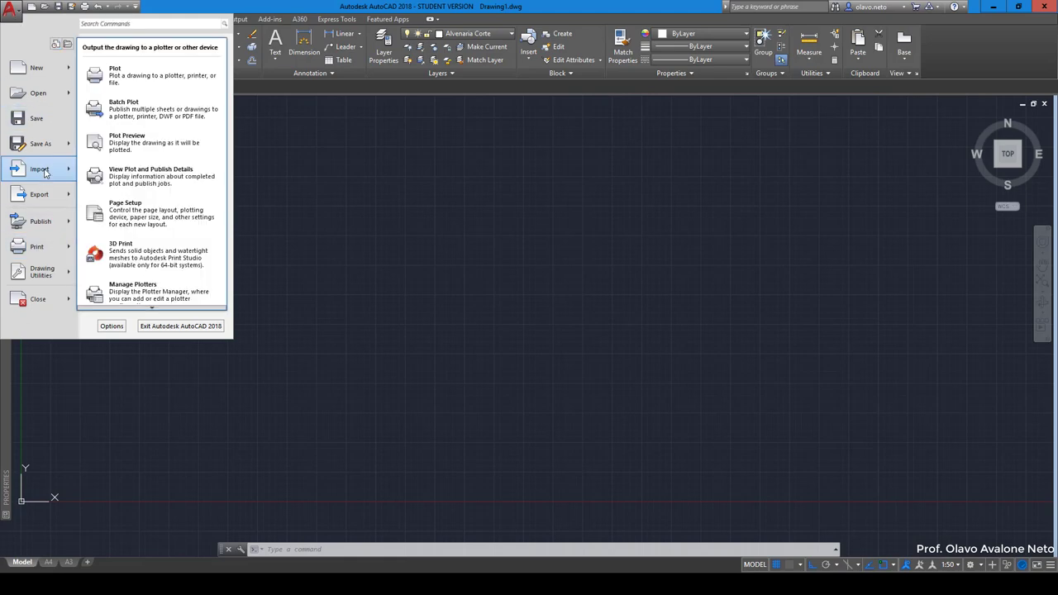
{"action": "mouse_move", "coordinate": [40, 272]}
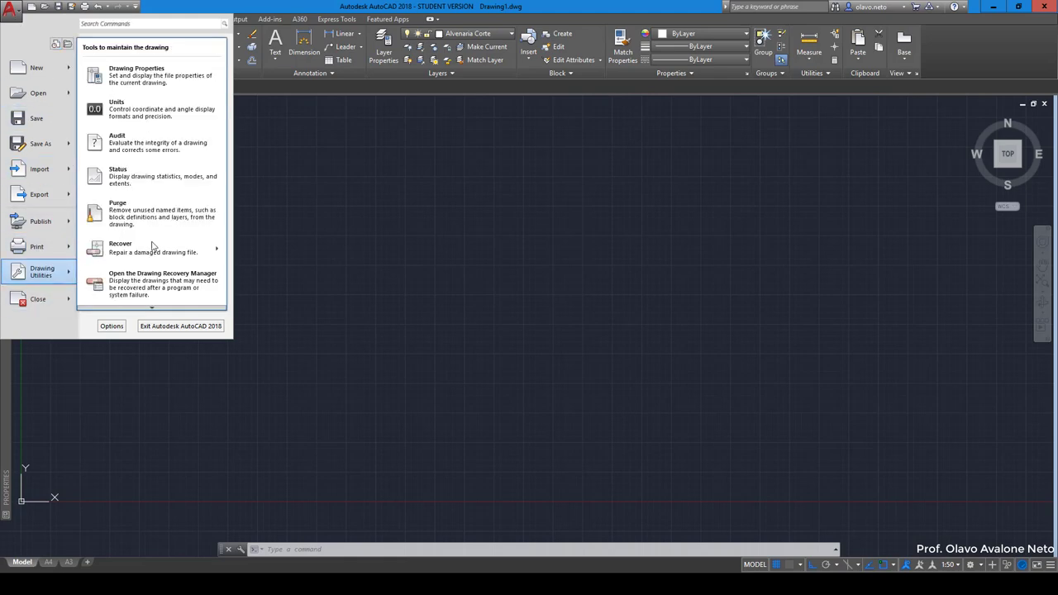
{"action": "left_click", "coordinate": [172, 113]}
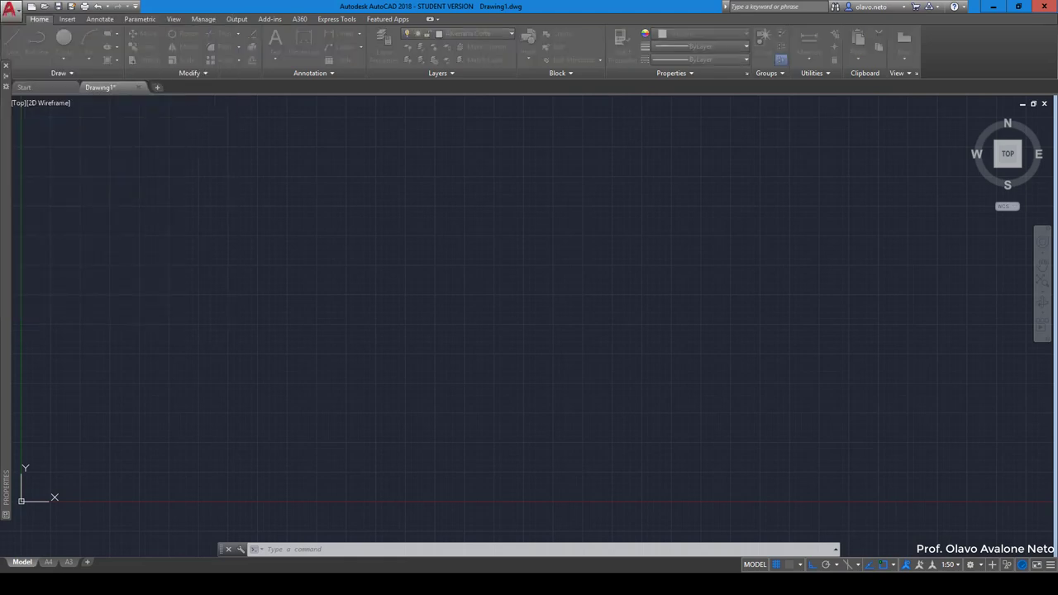
{"action": "left_click_drag", "start_coordinate": [108, 202], "coordinate": [422, 186]}
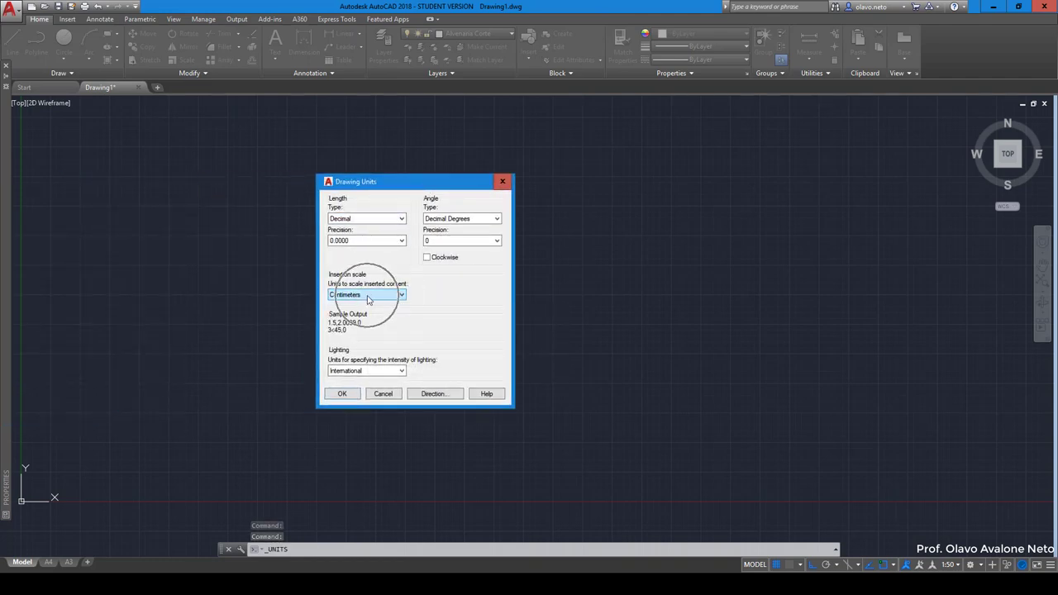
{"action": "left_click", "coordinate": [384, 394]}
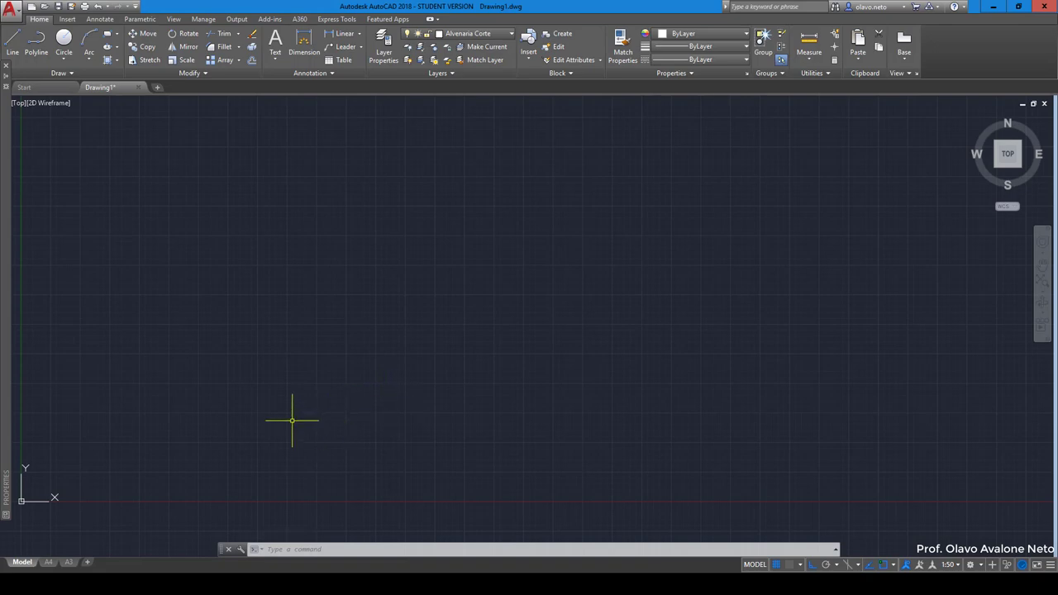
Draw a polyline 50 right, 15 down and 50 left, leaving the left side open
{"action": "left_click", "coordinate": [47, 51]}
{"action": "middle_click_drag", "start_coordinate": [147, 430], "coordinate": [157, 421]}
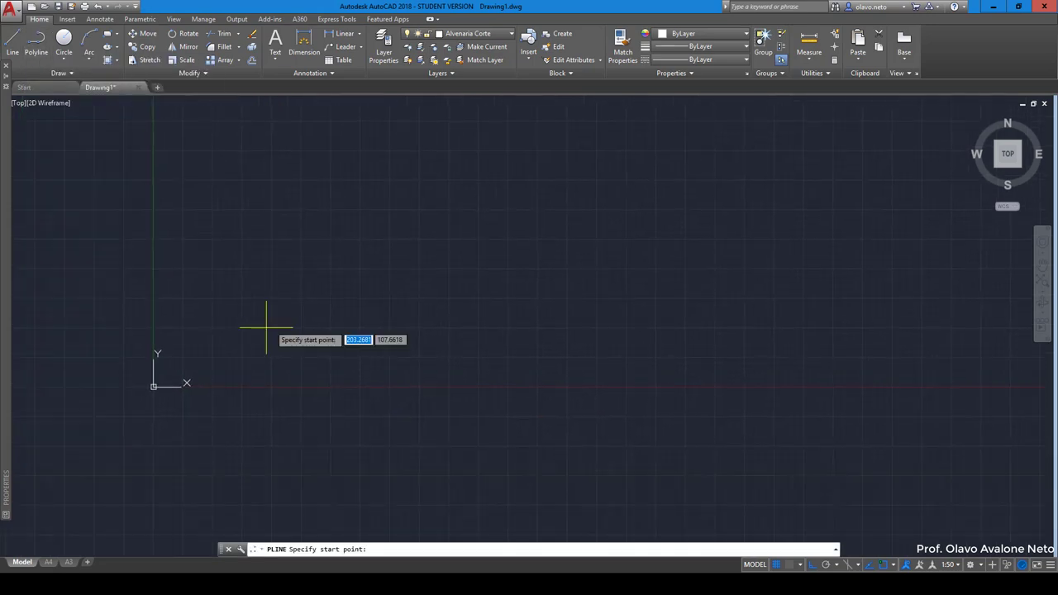
{"action": "scroll", "coordinate": [193, 366], "scroll_direction": "up", "scroll_amount": 2}
{"action": "middle_click_drag", "start_coordinate": [194, 366], "coordinate": [394, 213]}
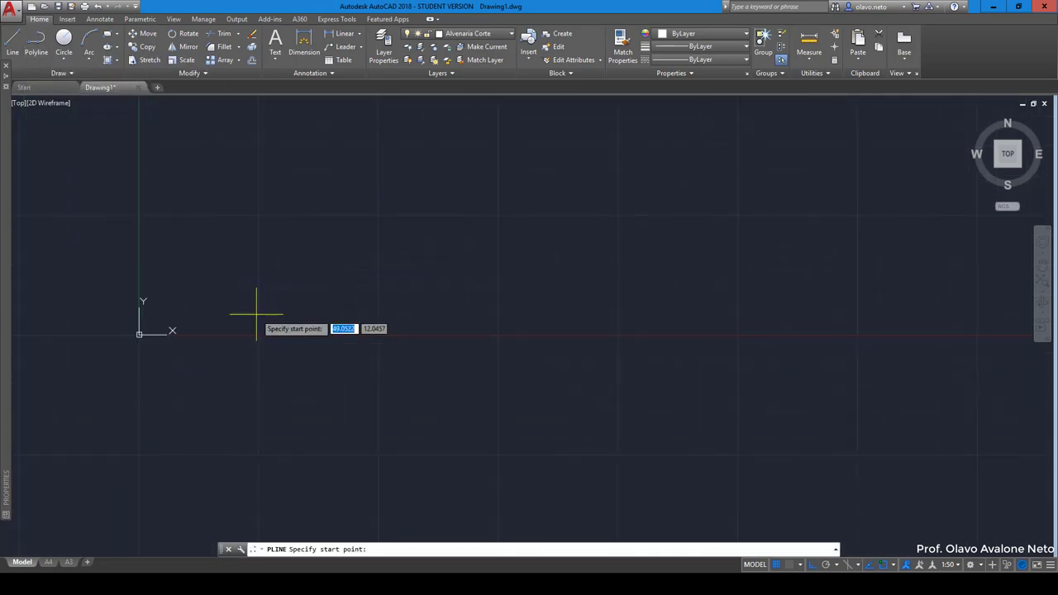
{"action": "left_click", "coordinate": [205, 252]}
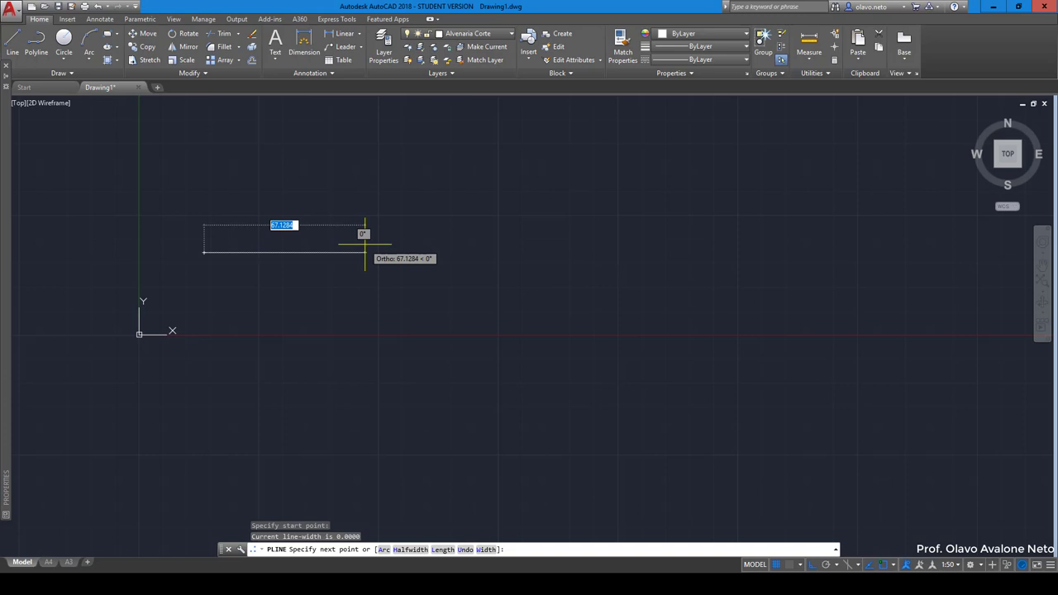
{"action": "type", "text": "50"}
{"action": "key", "text": "Return"}
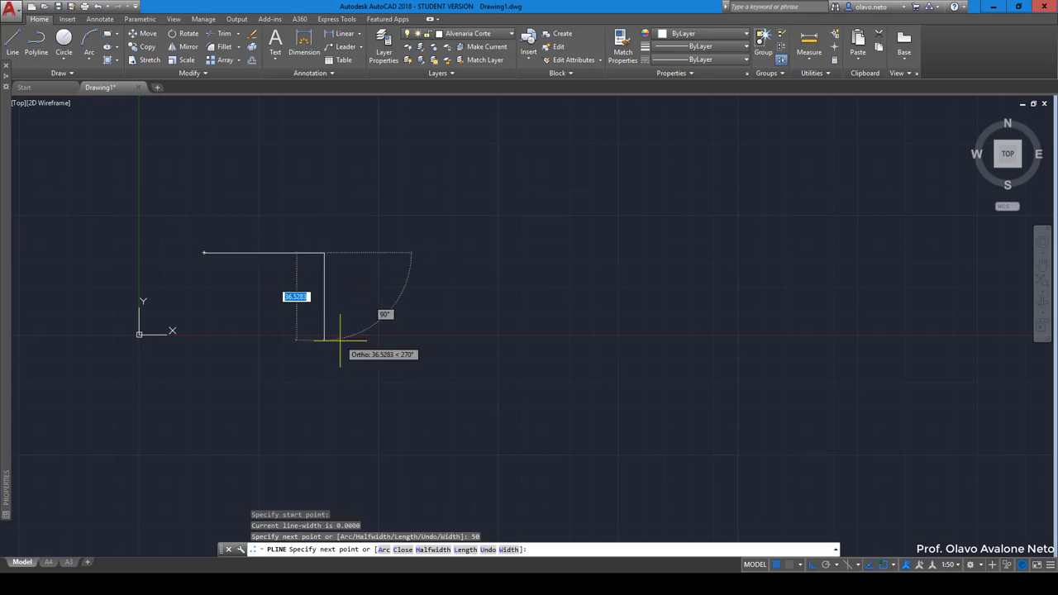
{"action": "type", "text": "15"}
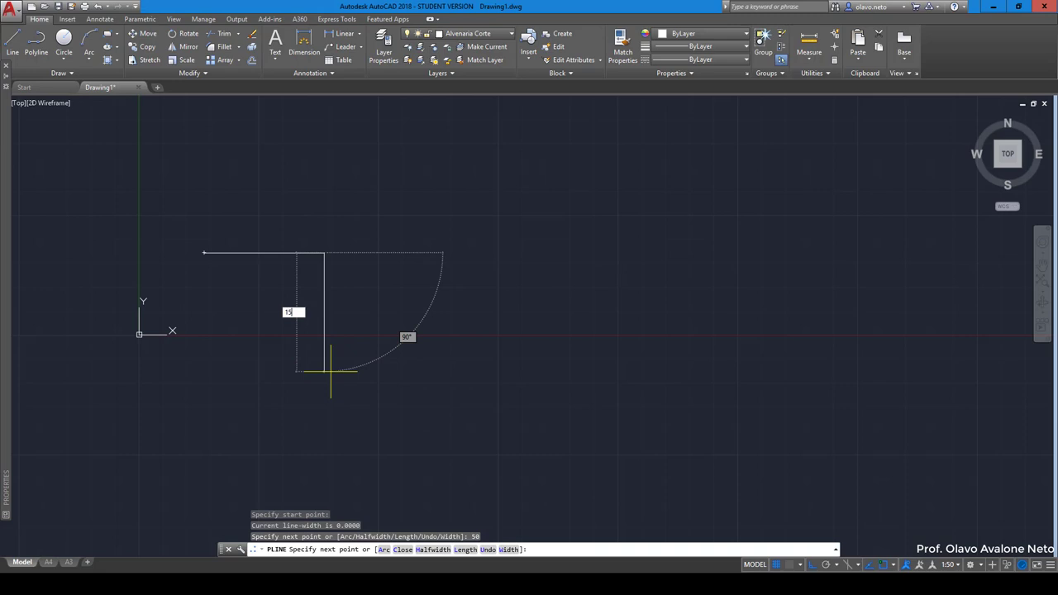
{"action": "key", "text": "Return"}
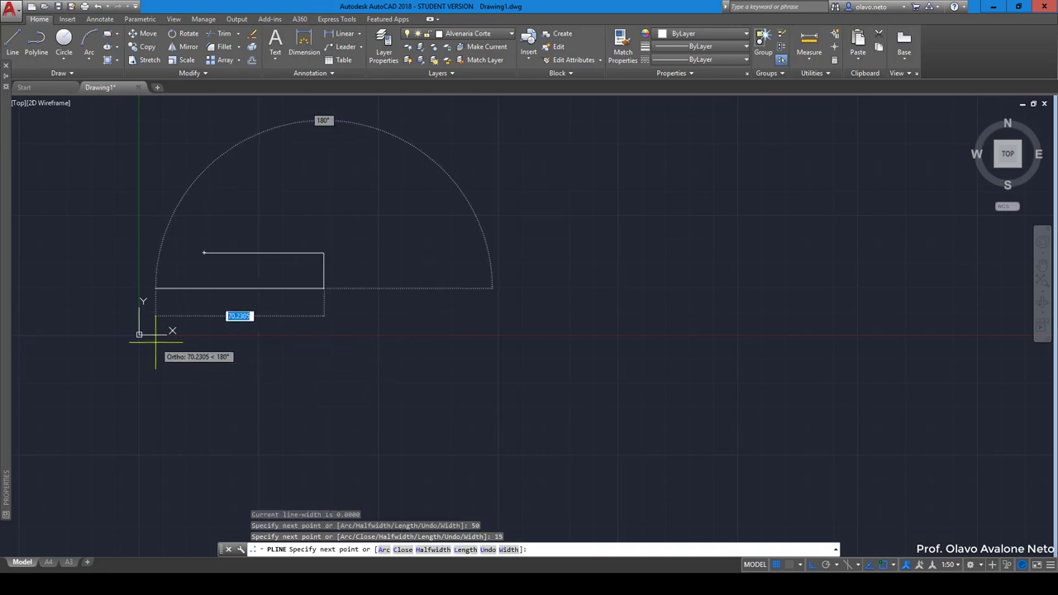
{"action": "type", "text": "50"}
{"action": "key", "text": "Return"}
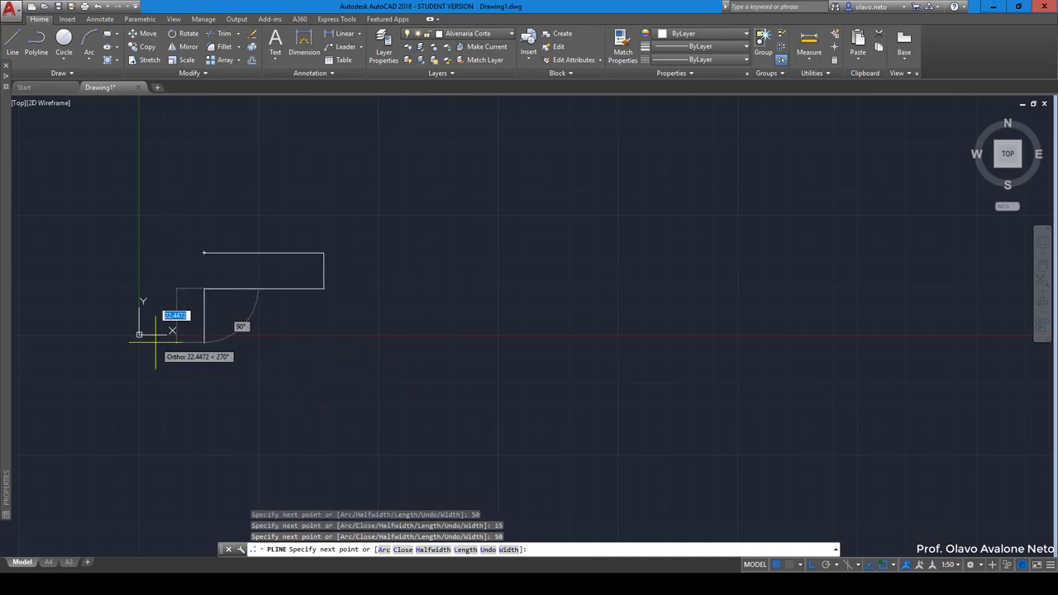
{"action": "key", "text": "Return"}
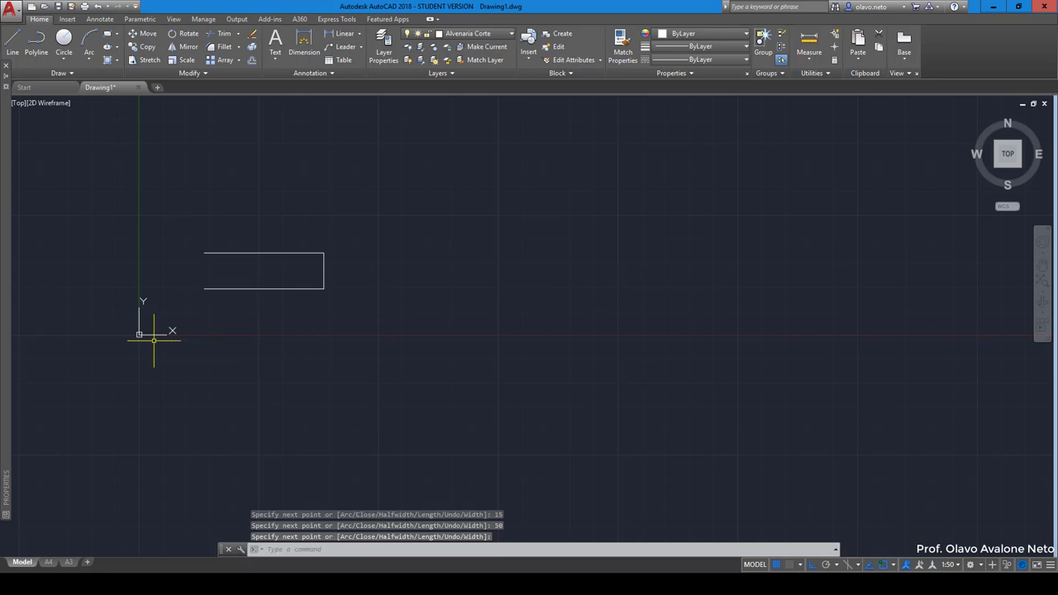
{"action": "scroll", "coordinate": [233, 273], "scroll_direction": "up", "scroll_amount": 2}
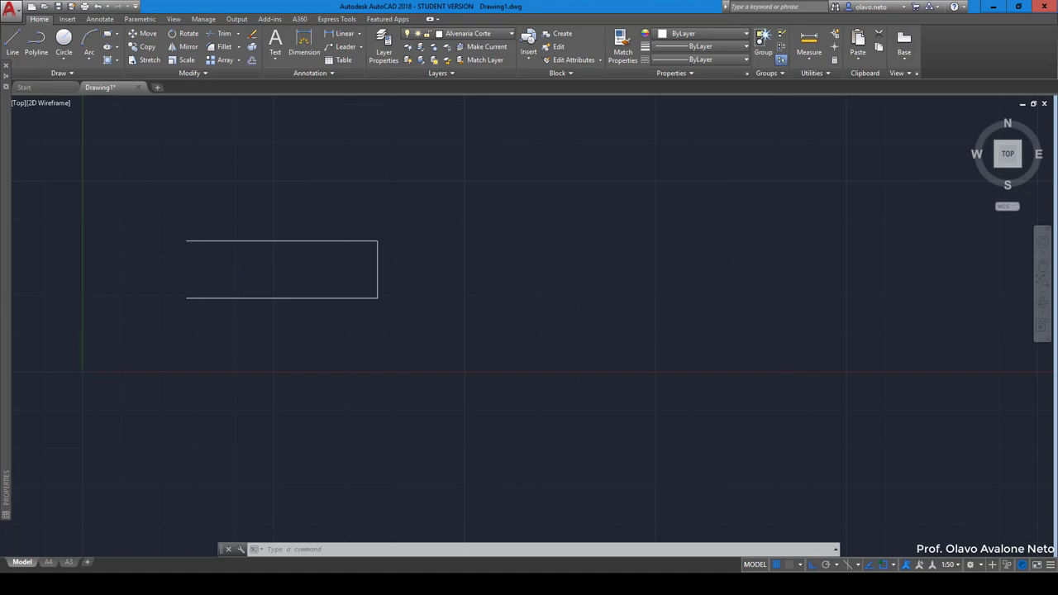
Offset the three-sided polyline 2.5 units inward to form the inner wall line
{"action": "scroll", "coordinate": [239, 279], "scroll_direction": "up", "scroll_amount": 2}
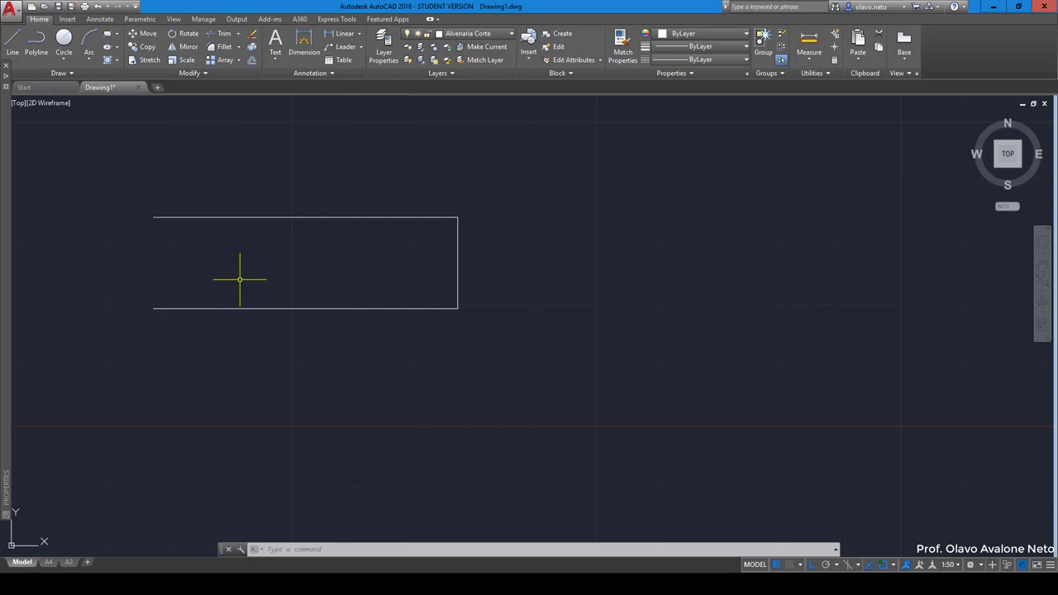
{"action": "left_click", "coordinate": [252, 60]}
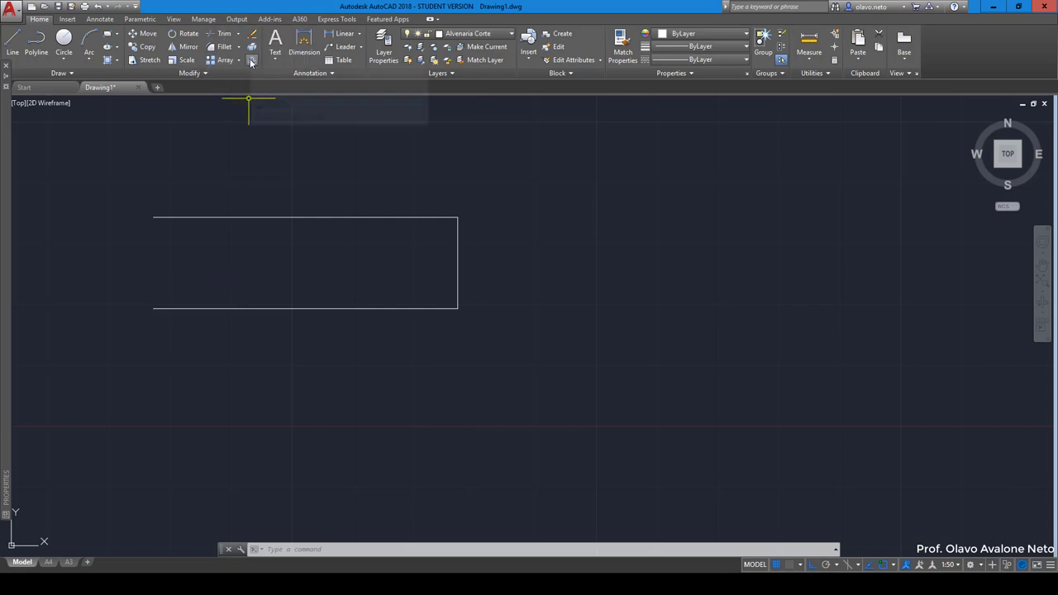
{"action": "type", "text": "0"}
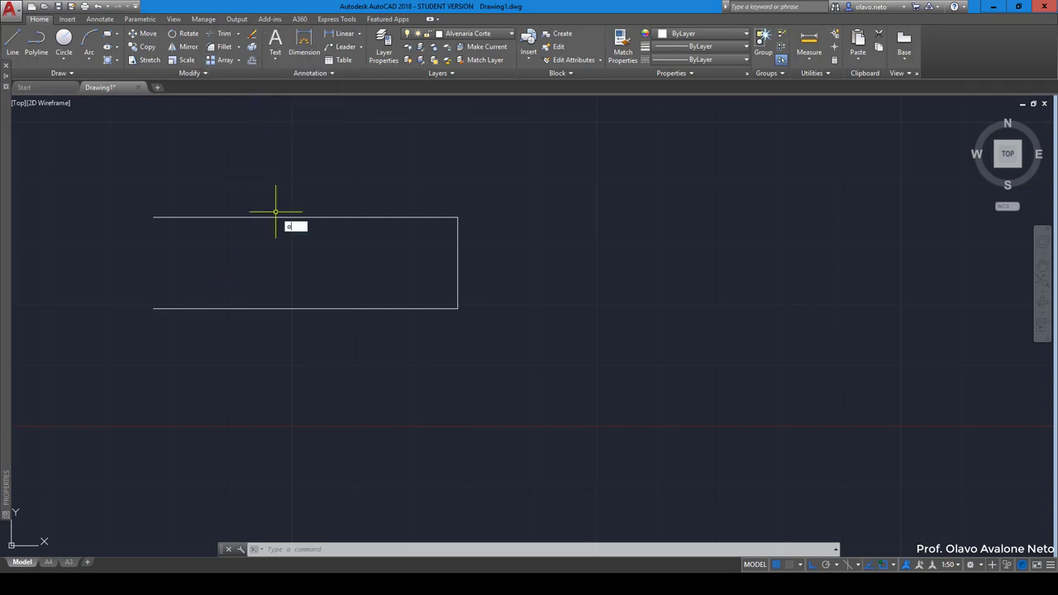
{"action": "key", "text": "Return"}
{"action": "type", "text": "2.5"}
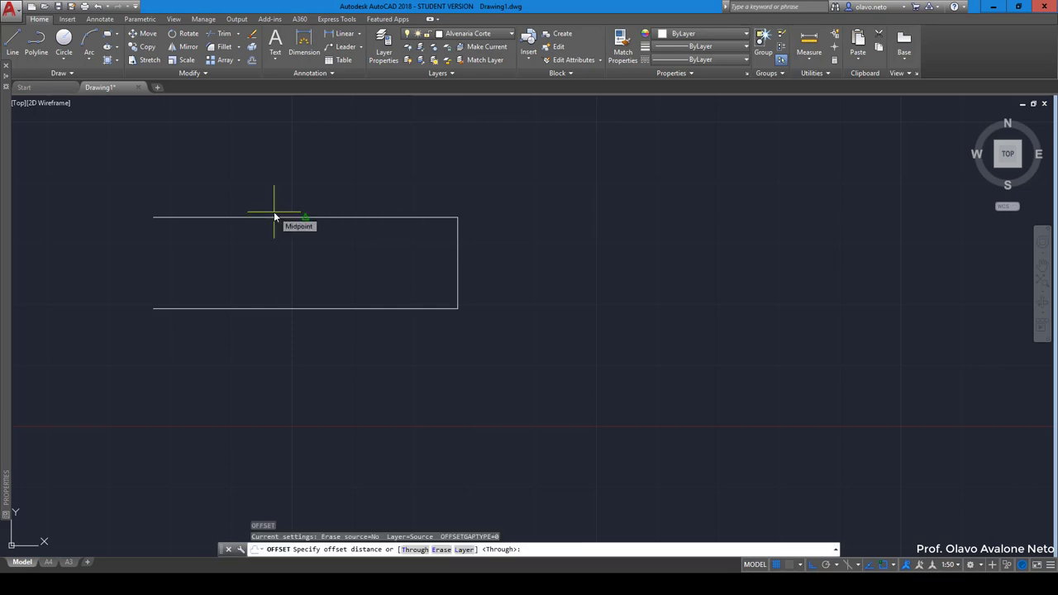
{"action": "key", "text": "Return"}
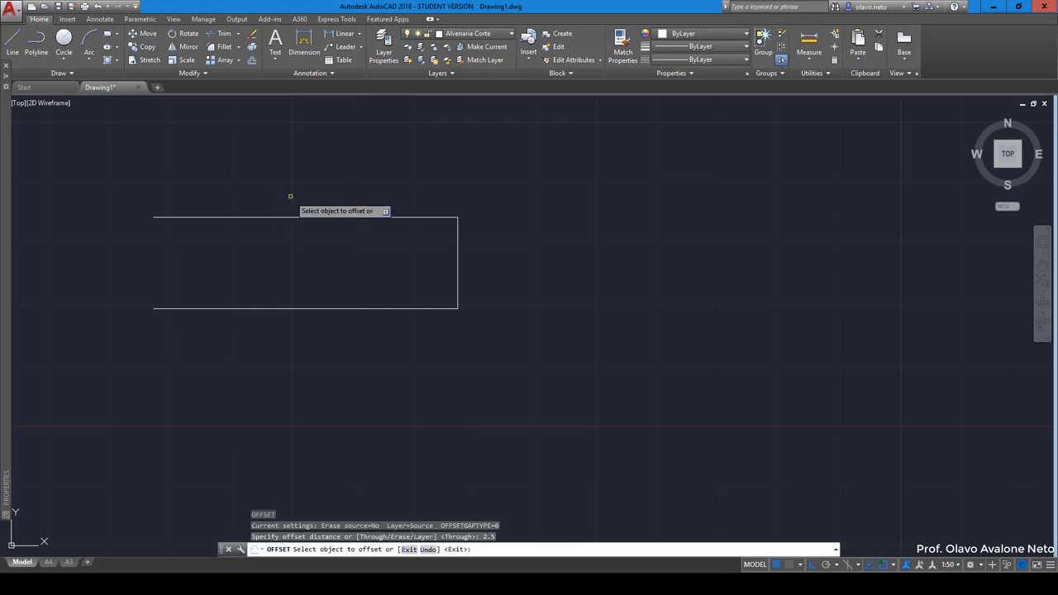
{"action": "left_click", "coordinate": [291, 217]}
{"action": "left_click", "coordinate": [285, 248]}
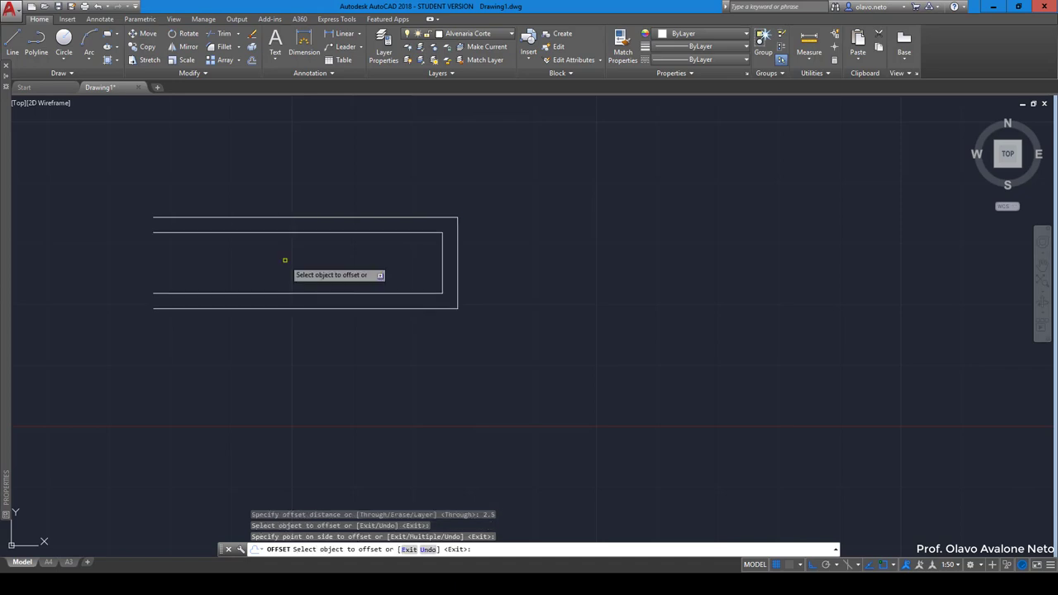
{"action": "key", "text": "Return"}
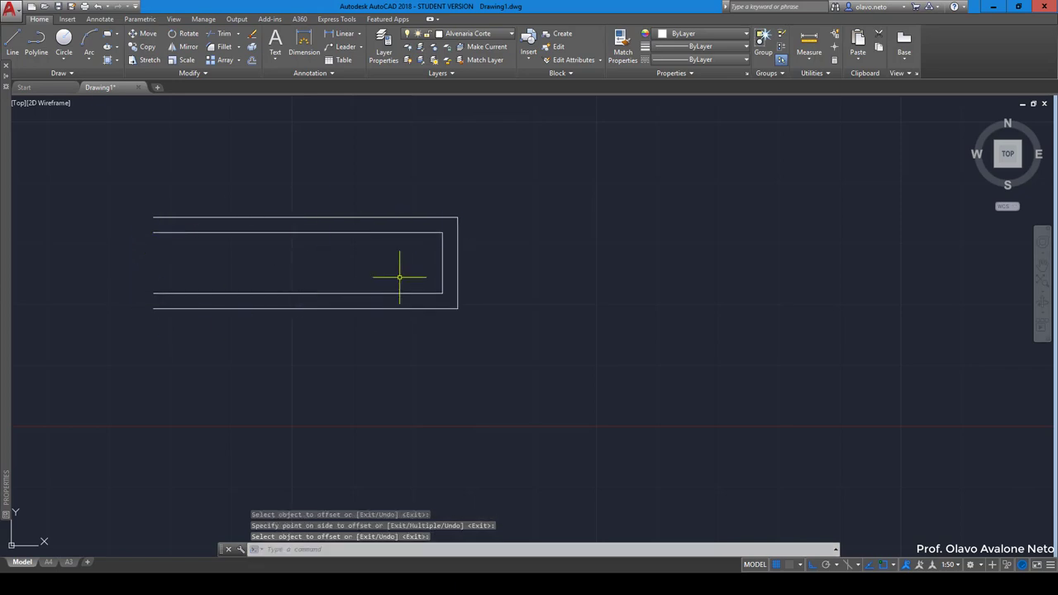
On the Alvenaria Hachura layer, draw a vertical line closing the inner outline's left end
{"action": "left_click", "coordinate": [460, 34]}
{"action": "left_click", "coordinate": [459, 74]}
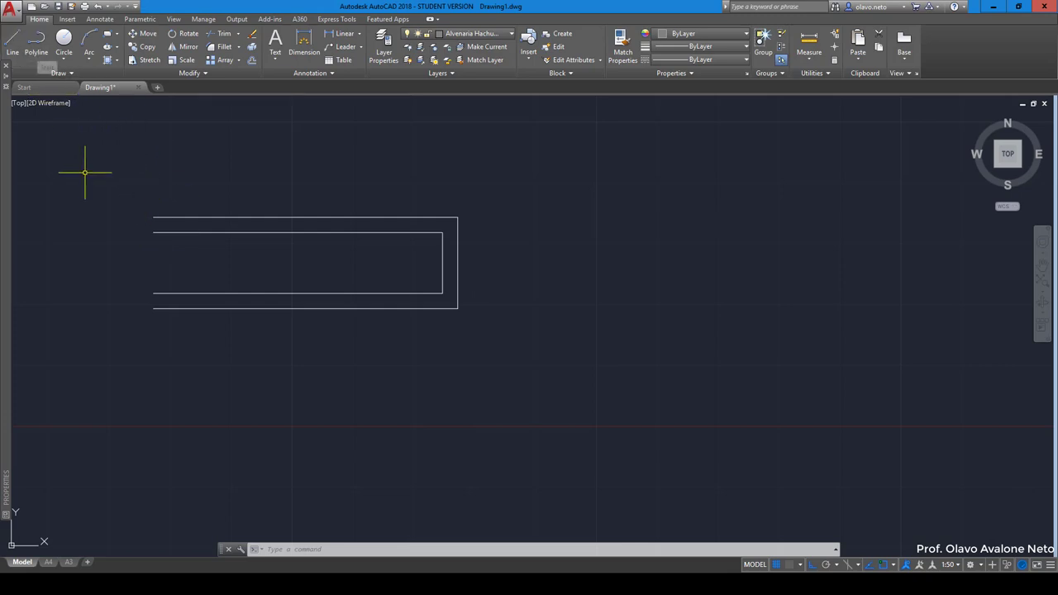
{"action": "type", "text": "l"}
{"action": "key", "text": "Return"}
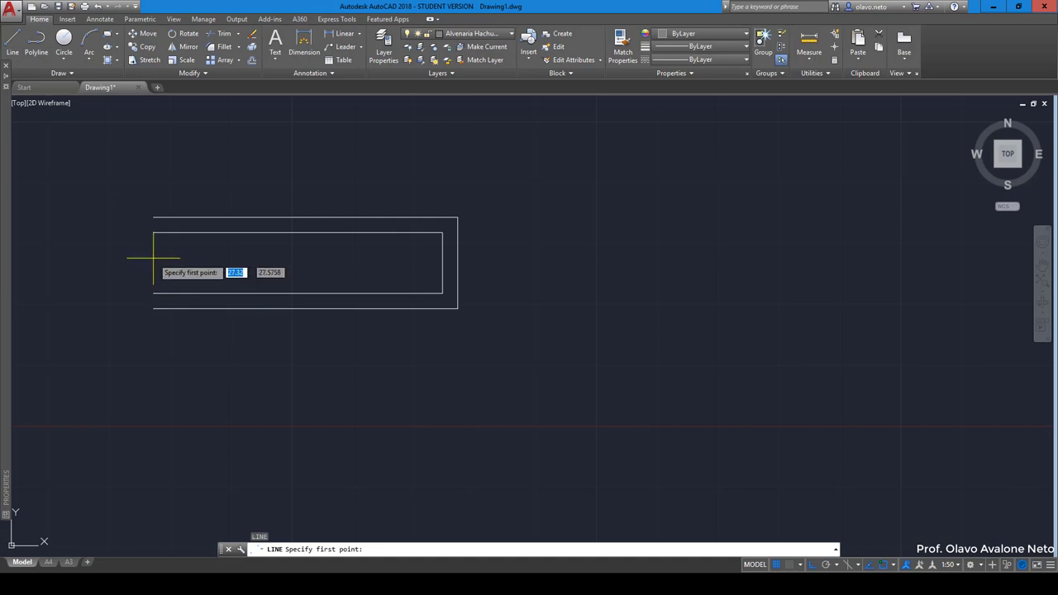
{"action": "left_click", "coordinate": [153, 232]}
{"action": "left_click", "coordinate": [152, 292]}
{"action": "key", "text": "Return"}
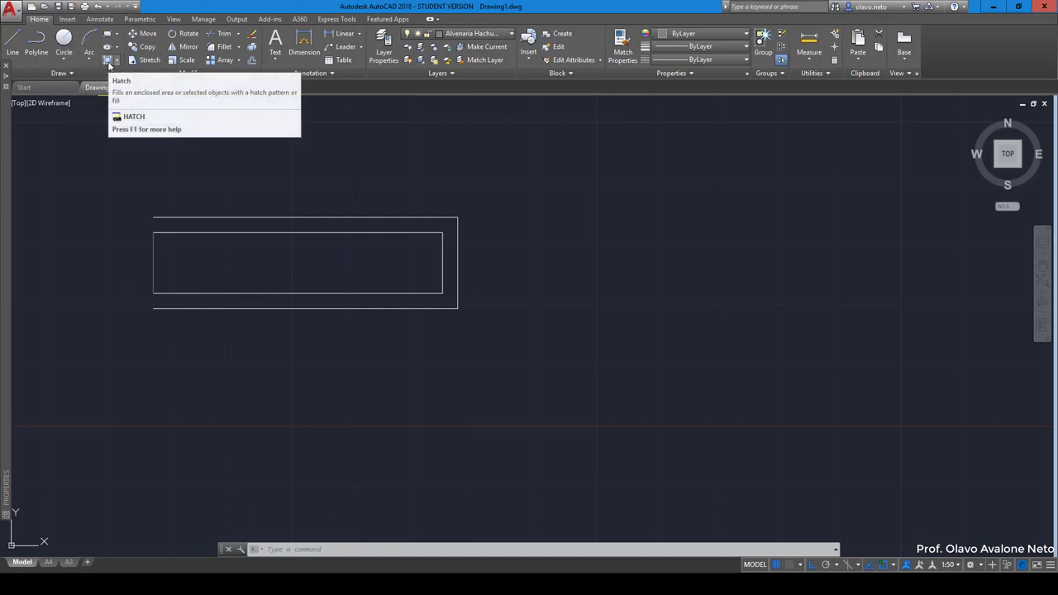
Fill the inner closed rectangle with a SOLID hatch pattern
{"action": "left_click", "coordinate": [109, 61]}
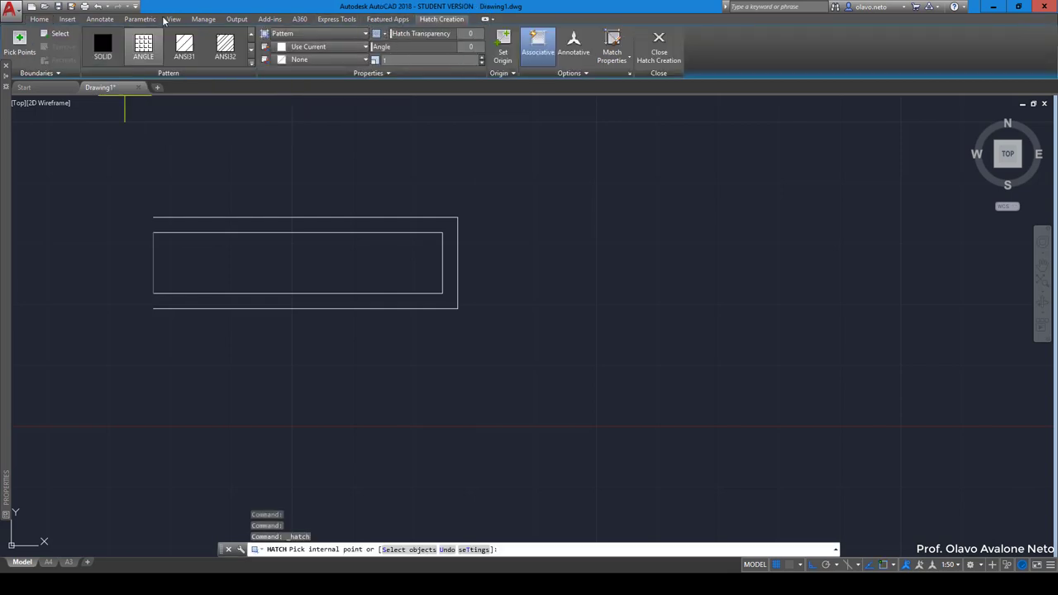
{"action": "left_click", "coordinate": [20, 52]}
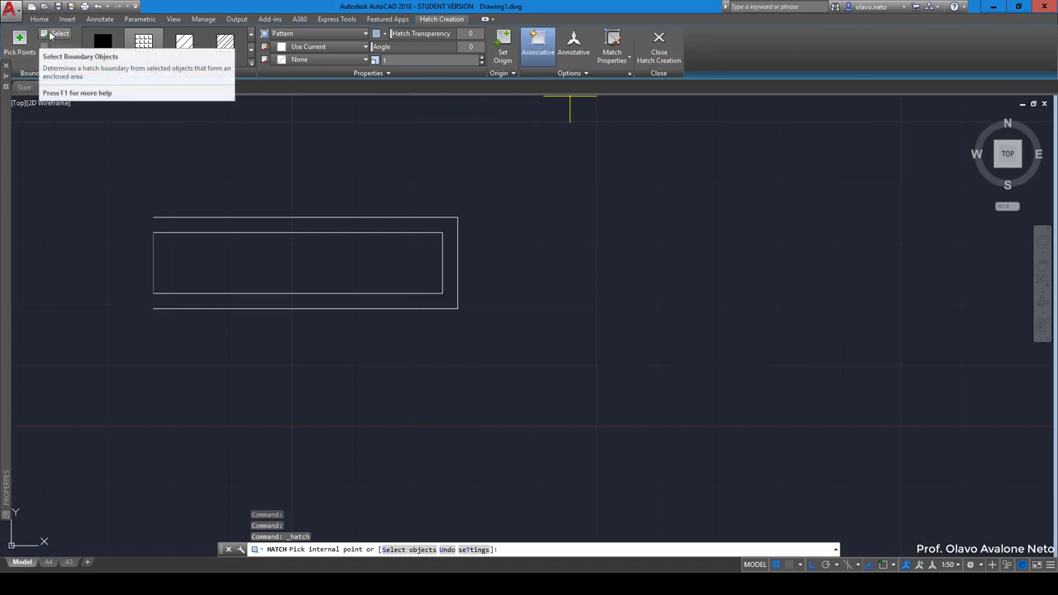
{"action": "left_click", "coordinate": [251, 64]}
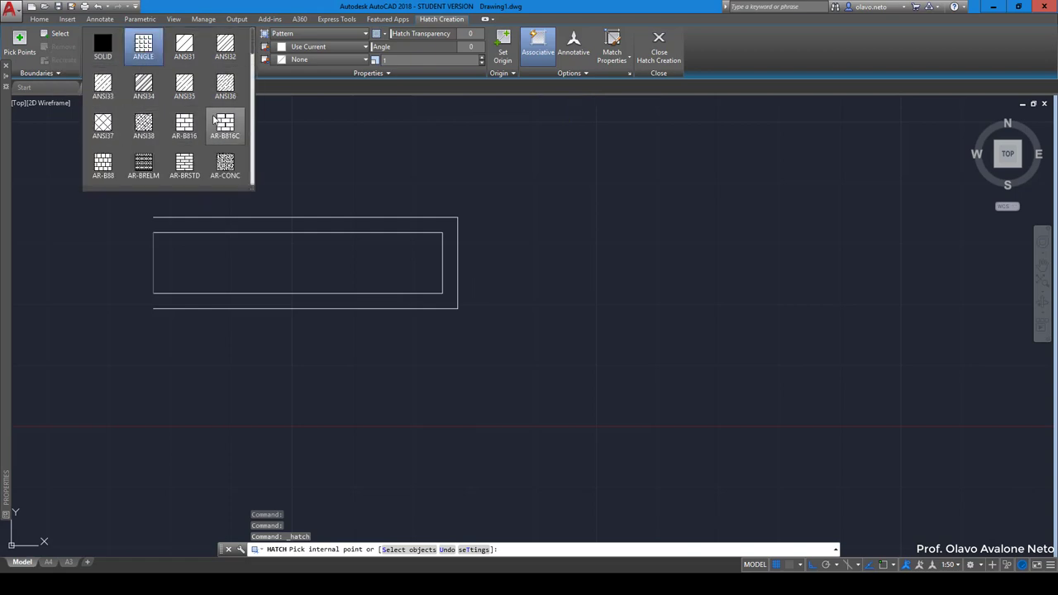
{"action": "mouse_move", "coordinate": [252, 41]}
{"action": "left_mouse_down"}
{"action": "mouse_move", "coordinate": [254, 126]}
{"action": "mouse_move", "coordinate": [253, 41]}
{"action": "left_mouse_up"}
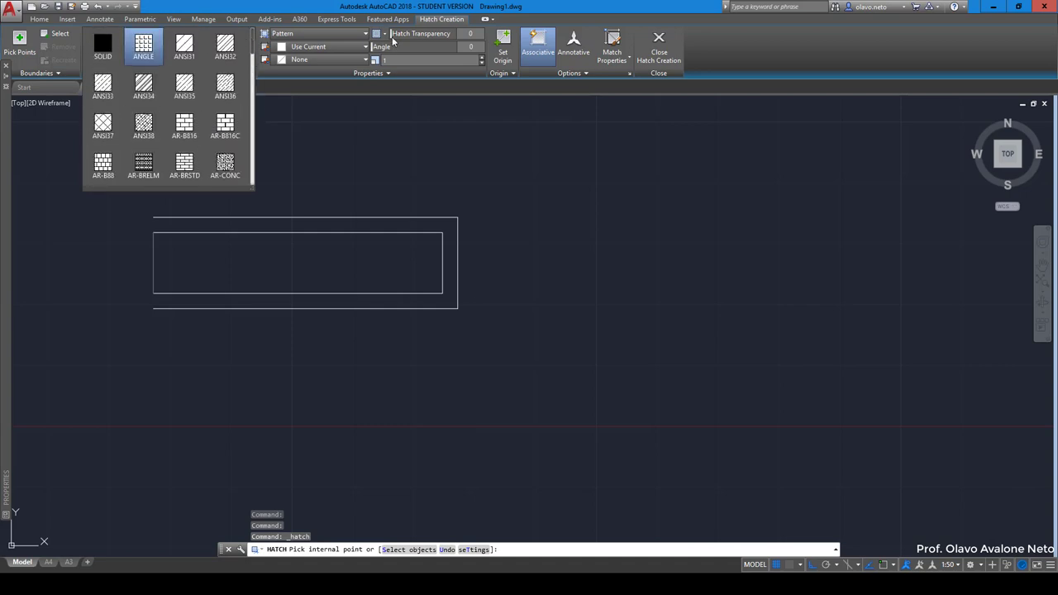
{"action": "left_click", "coordinate": [386, 48]}
{"action": "left_click", "coordinate": [95, 46]}
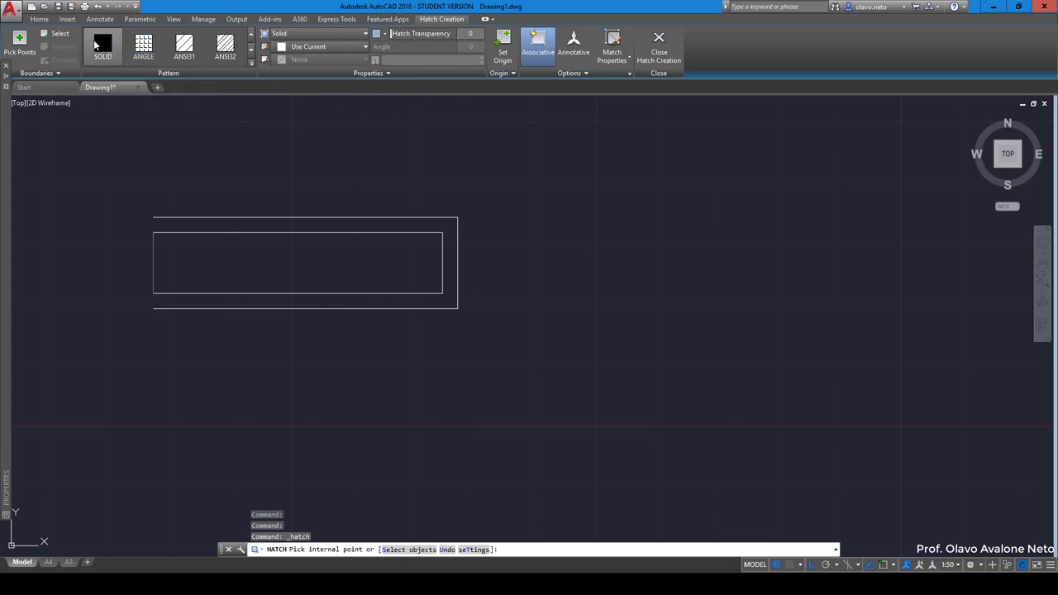
{"action": "left_click", "coordinate": [212, 257]}
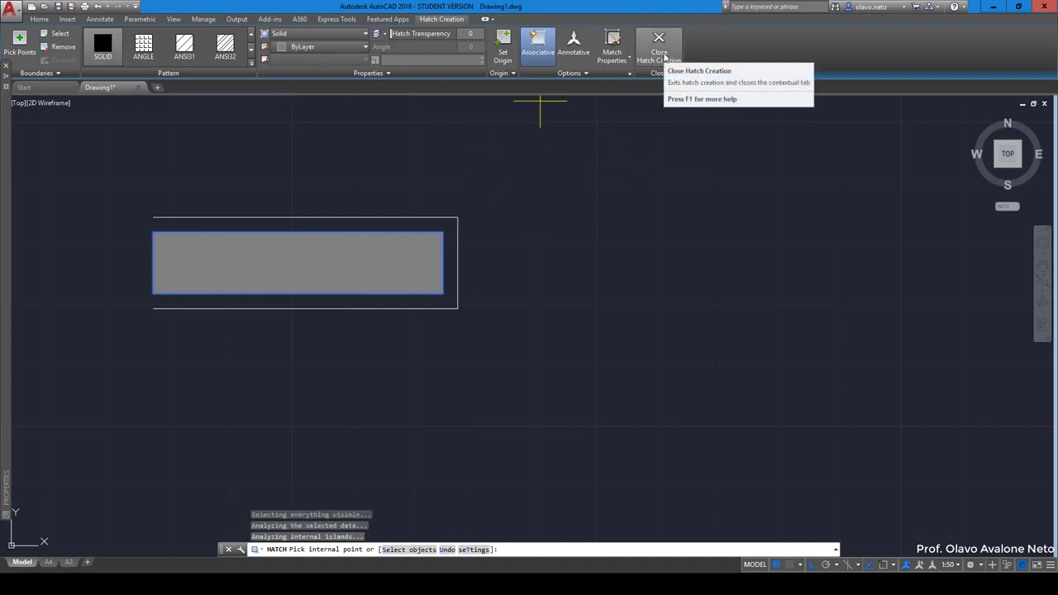
{"action": "left_click", "coordinate": [617, 75]}
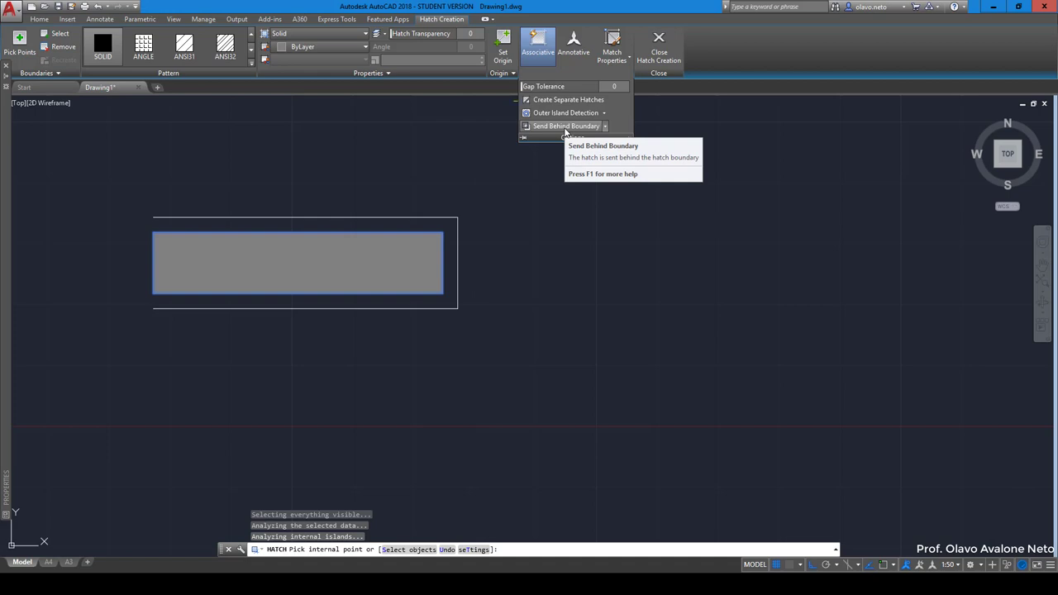
{"action": "left_click", "coordinate": [566, 131]}
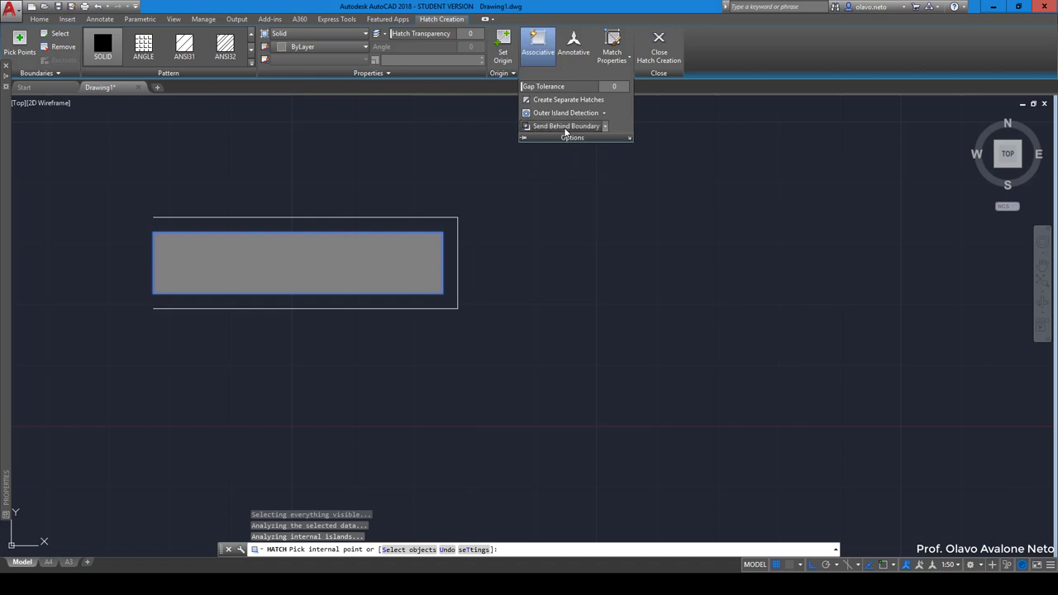
{"action": "left_click", "coordinate": [659, 46]}
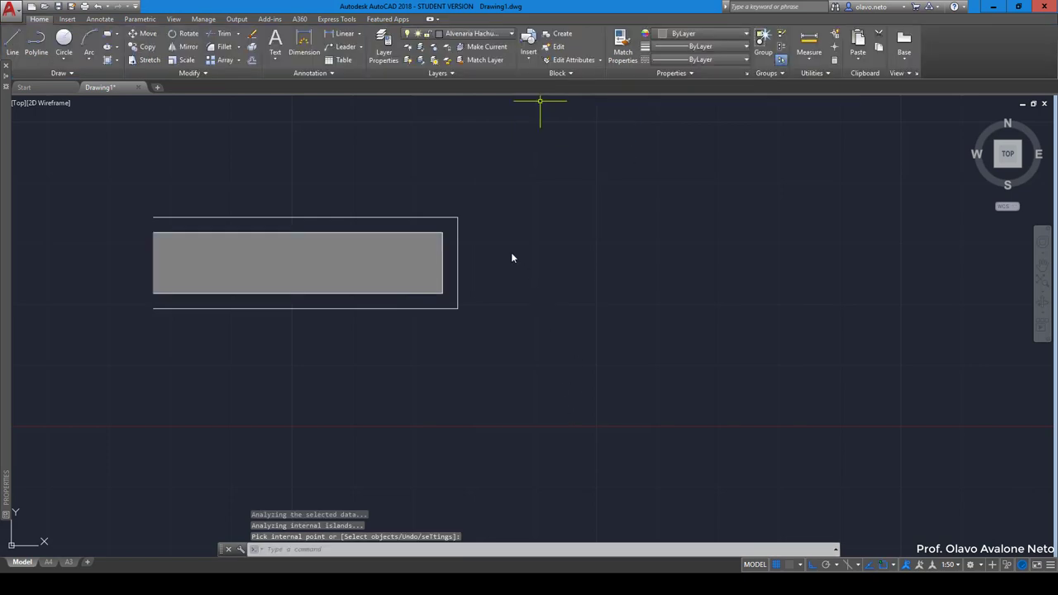
Make Esquadrias the current layer and begin a rectangle at the wall's end
{"action": "scroll", "coordinate": [256, 354], "scroll_direction": "down", "scroll_amount": 4}
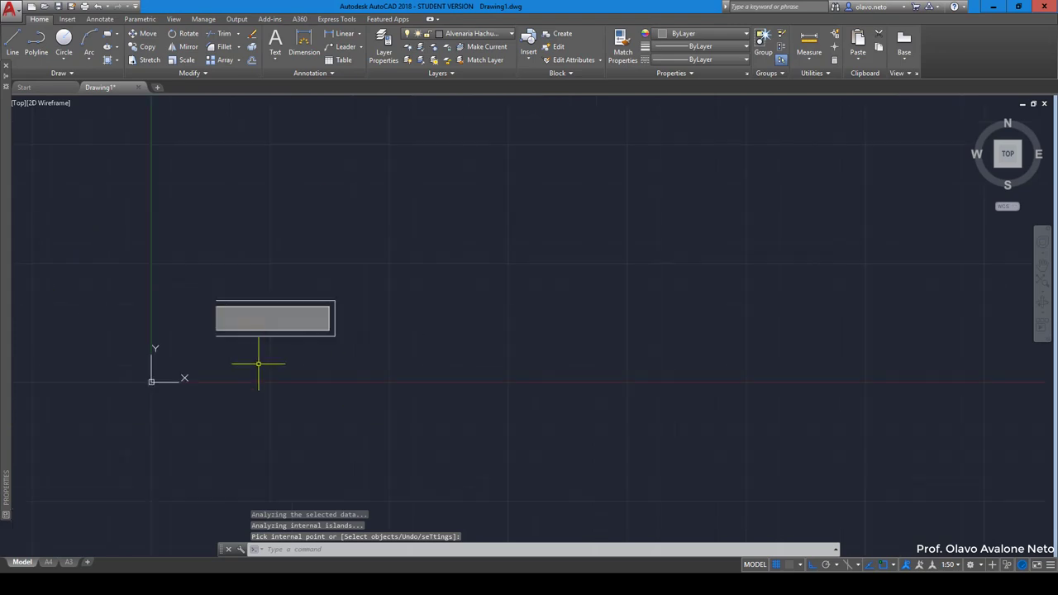
{"action": "middle_click_drag", "start_coordinate": [337, 371], "coordinate": [276, 342]}
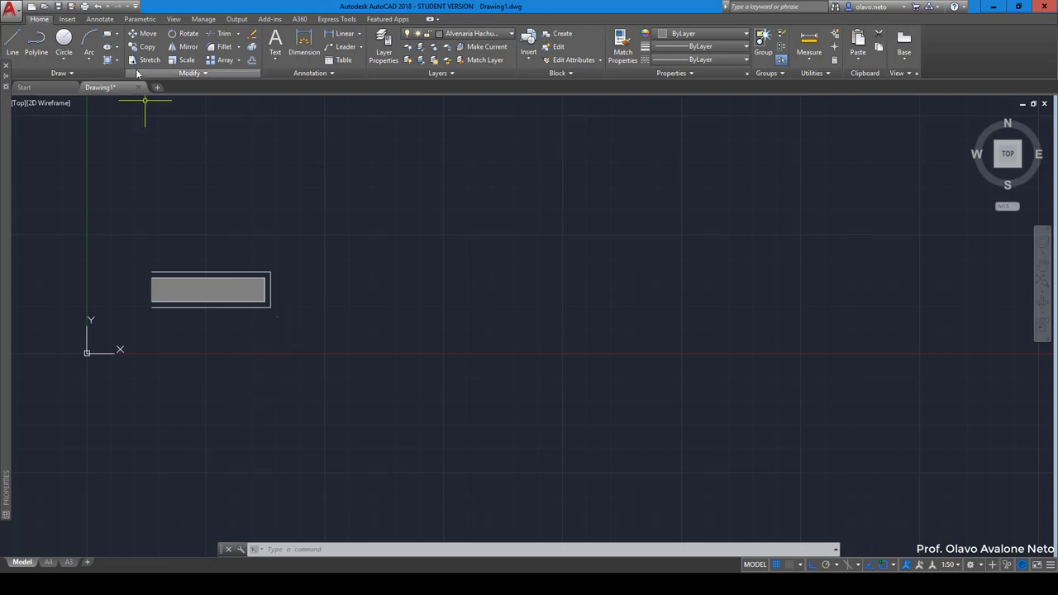
{"action": "left_click", "coordinate": [106, 33]}
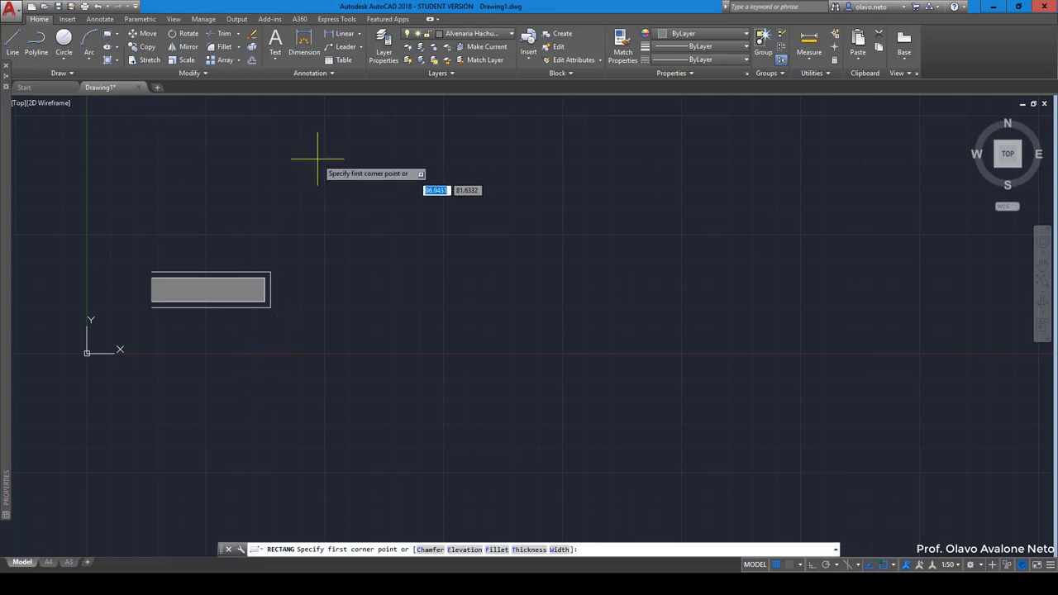
{"action": "key", "text": "Escape"}
{"action": "key", "text": "Escape"}
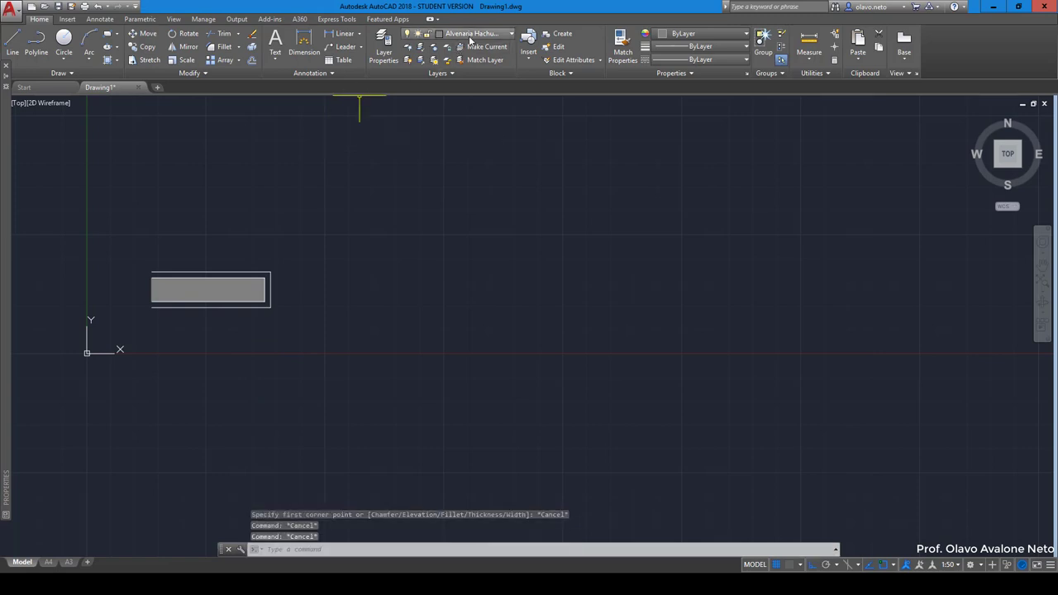
{"action": "left_click", "coordinate": [470, 35]}
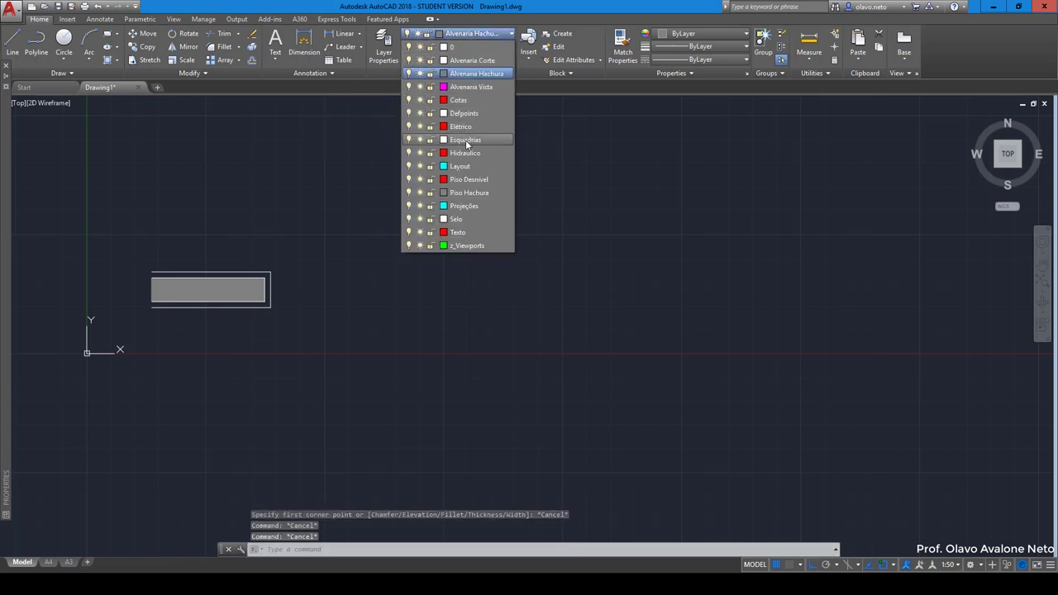
{"action": "left_click", "coordinate": [466, 140]}
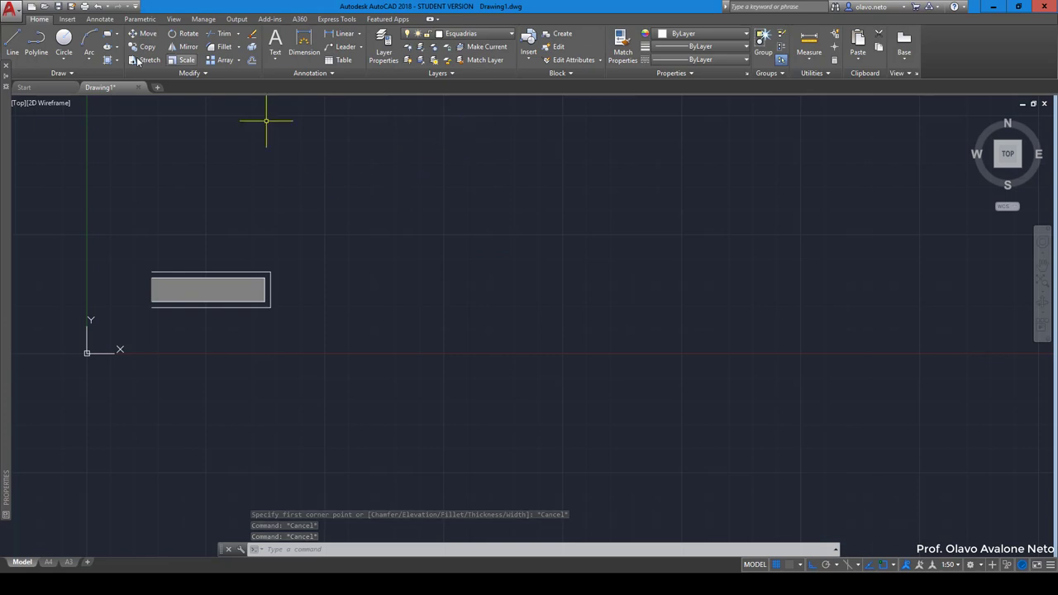
{"action": "left_click", "coordinate": [108, 38]}
{"action": "scroll", "coordinate": [299, 285], "scroll_direction": "up", "scroll_amount": 4}
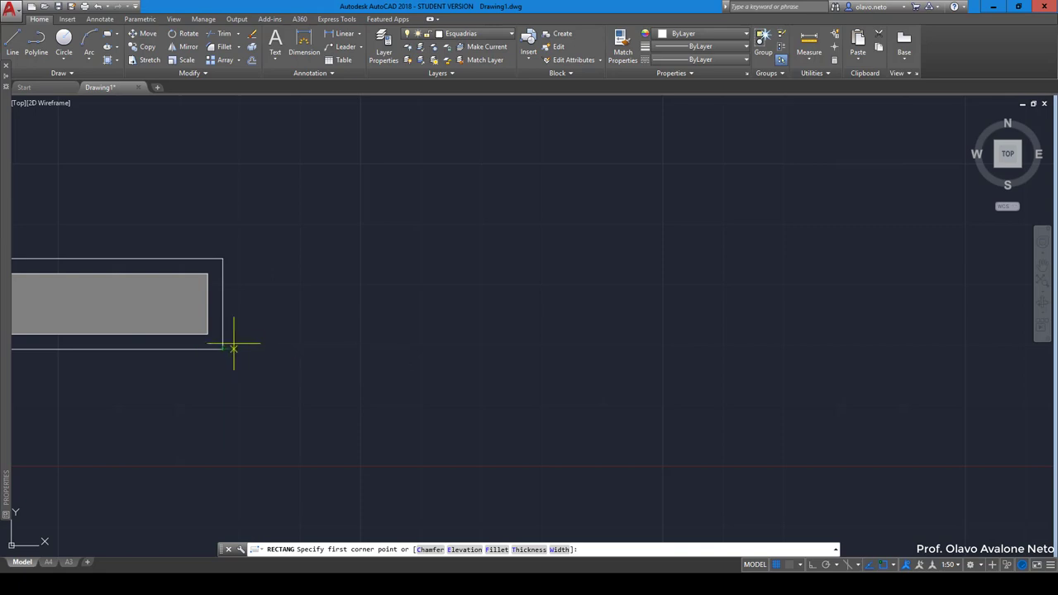
Draw a 3 by 15 jamb rectangle at the wall's lower-right end
{"action": "left_click", "coordinate": [222, 349]}
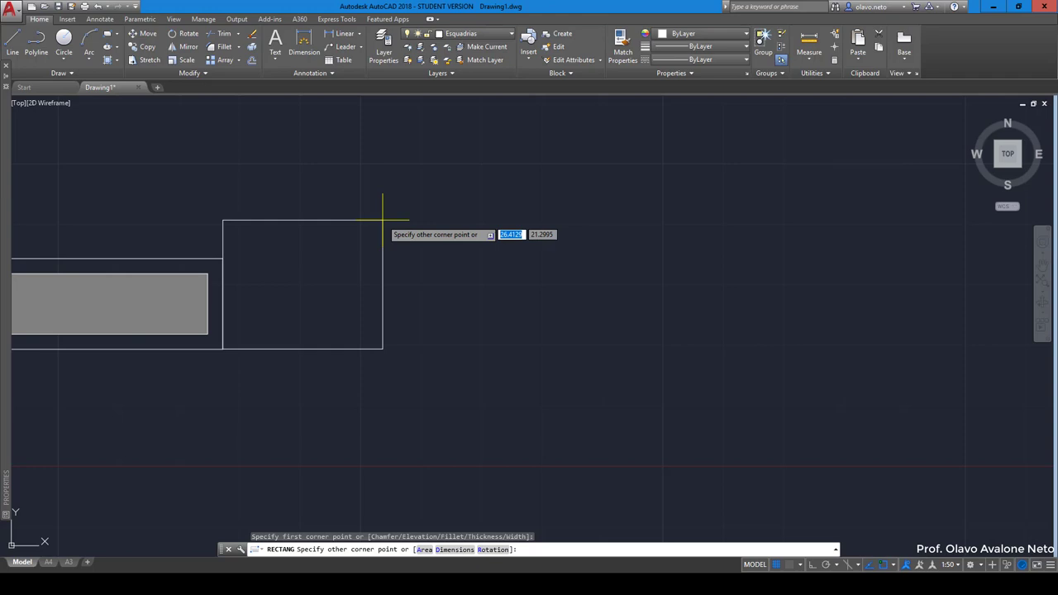
{"action": "type", "text": "3"}
{"action": "key", "text": "Tab"}
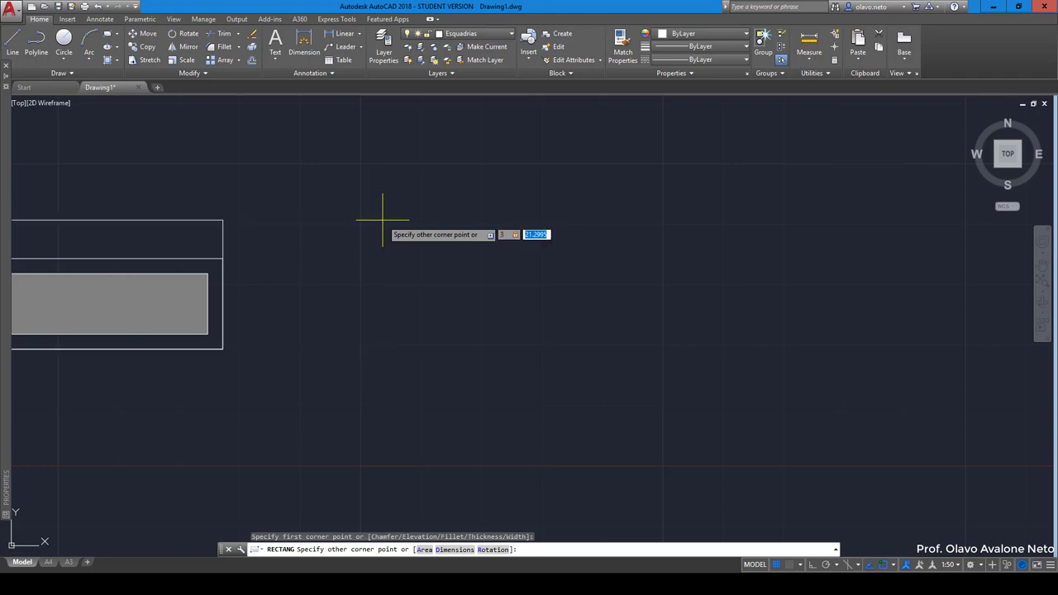
{"action": "type", "text": "15"}
{"action": "key", "text": "Return"}
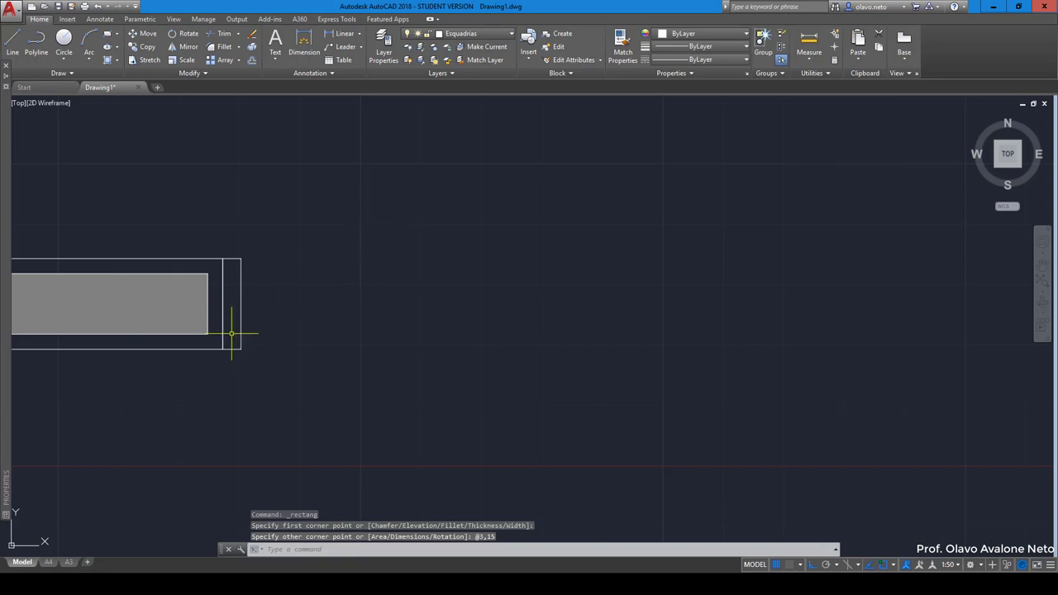
{"action": "left_click", "coordinate": [240, 337]}
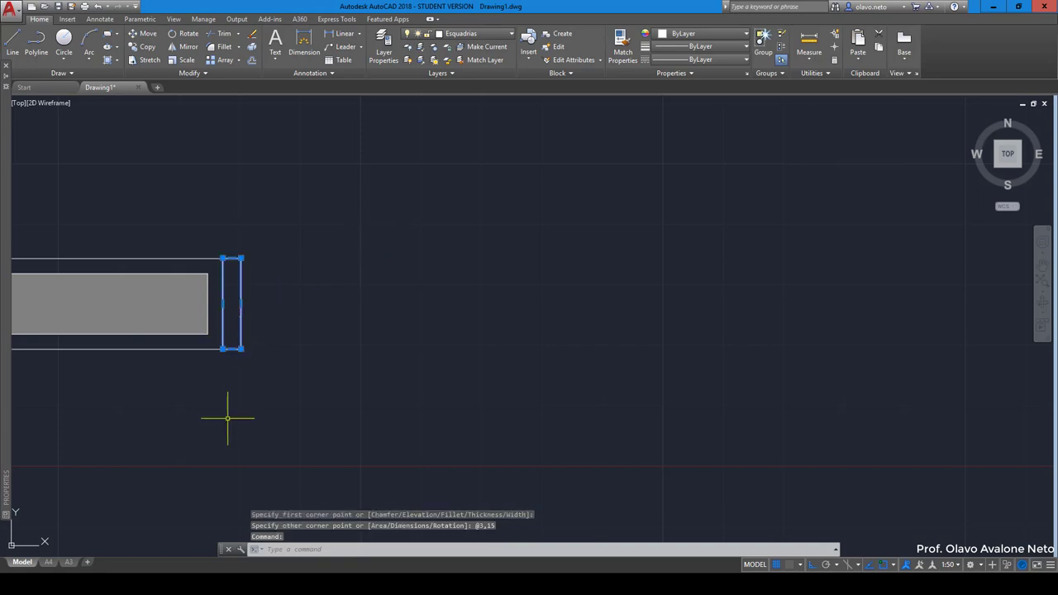
{"action": "key", "text": "Escape"}
{"action": "key", "text": "Escape"}
{"action": "key", "text": "Escape"}
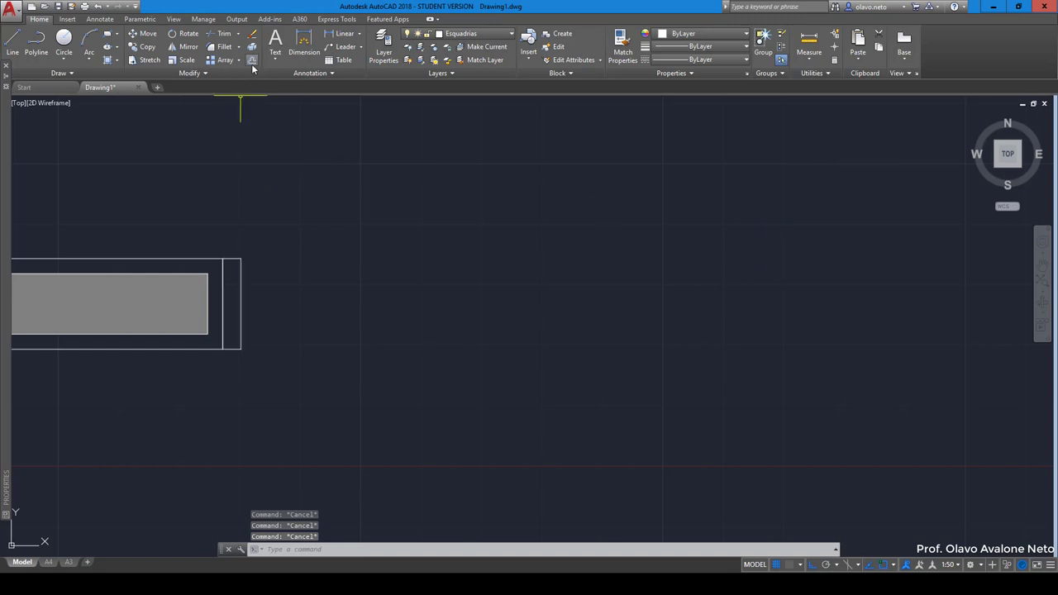
Copy the jamb rectangle 123 units to the right for the opening's other side
{"action": "left_click", "coordinate": [144, 47]}
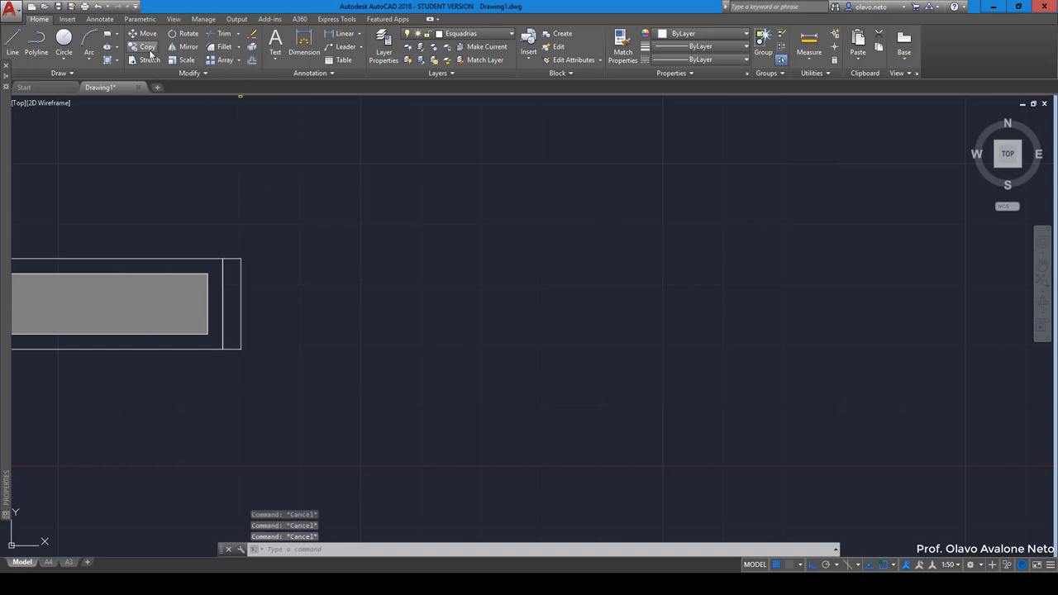
{"action": "left_click", "coordinate": [240, 293]}
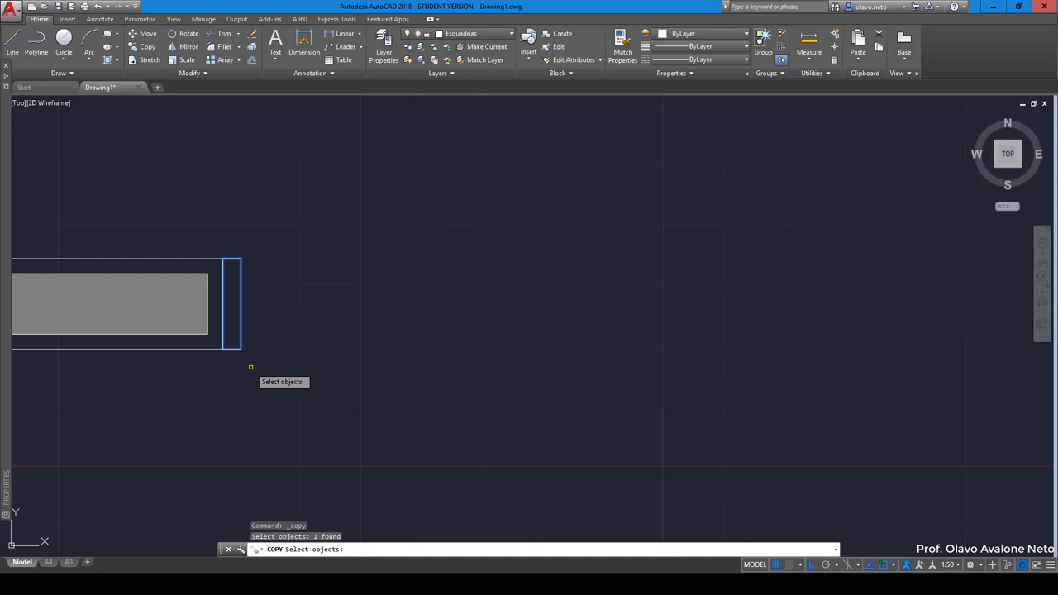
{"action": "key", "text": "Return"}
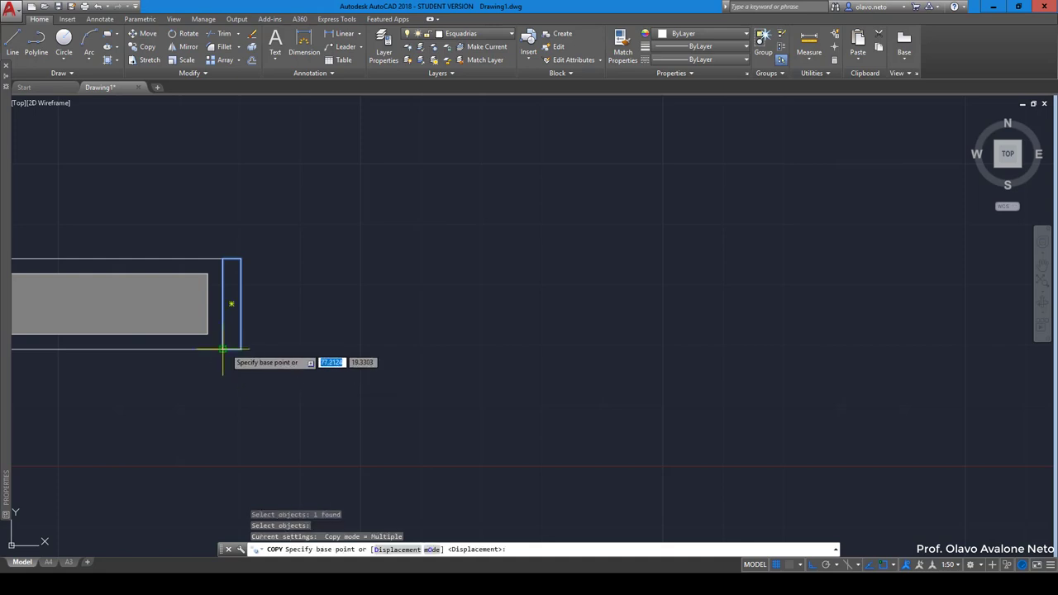
{"action": "left_click", "coordinate": [222, 348]}
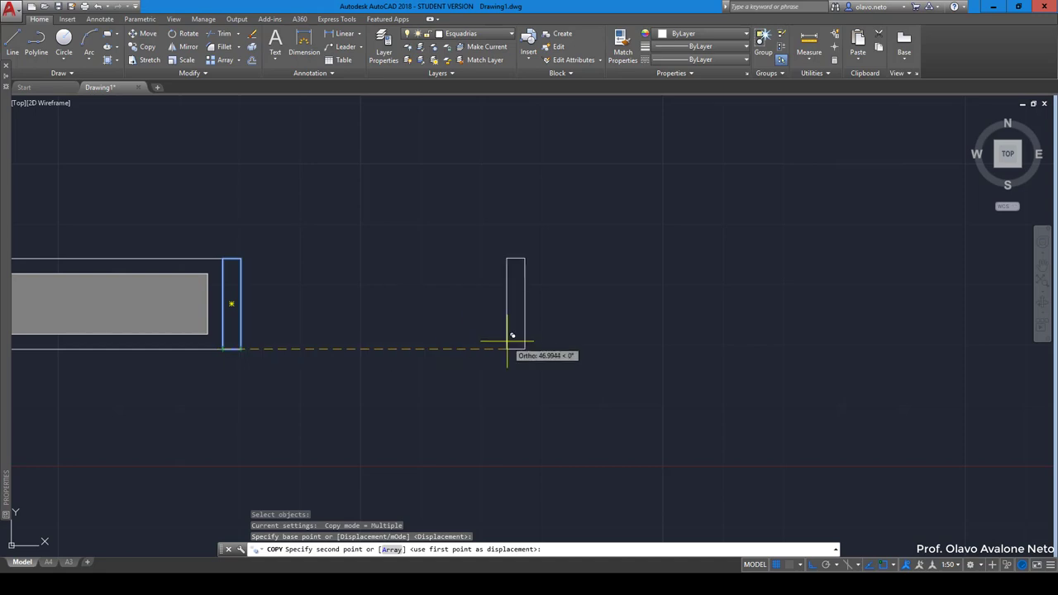
{"action": "type", "text": "123"}
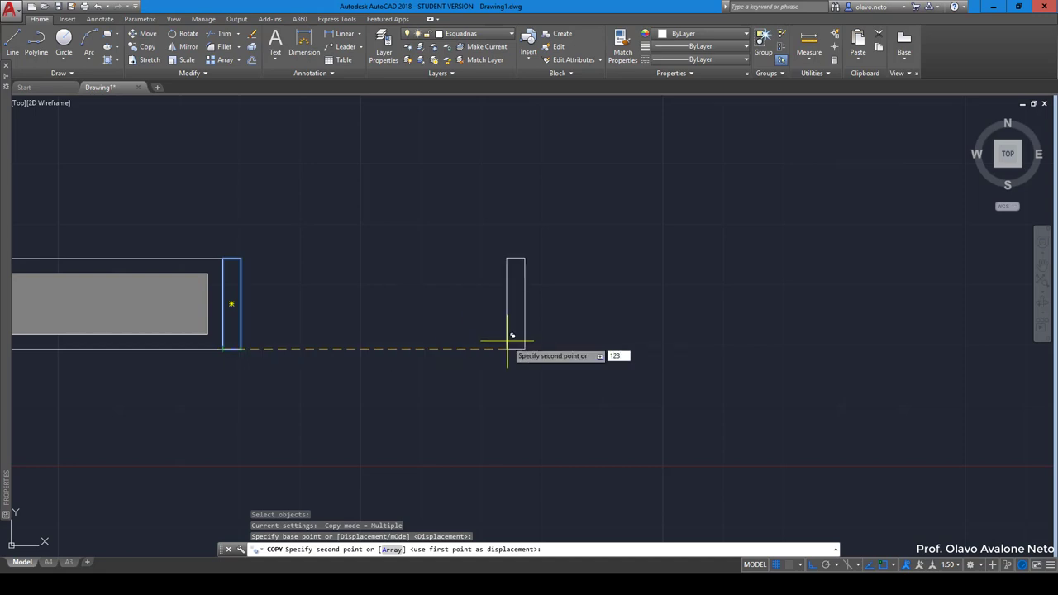
{"action": "key", "text": "Return"}
{"action": "key", "text": "Return"}
{"action": "scroll", "coordinate": [378, 383], "scroll_direction": "down", "scroll_amount": 2}
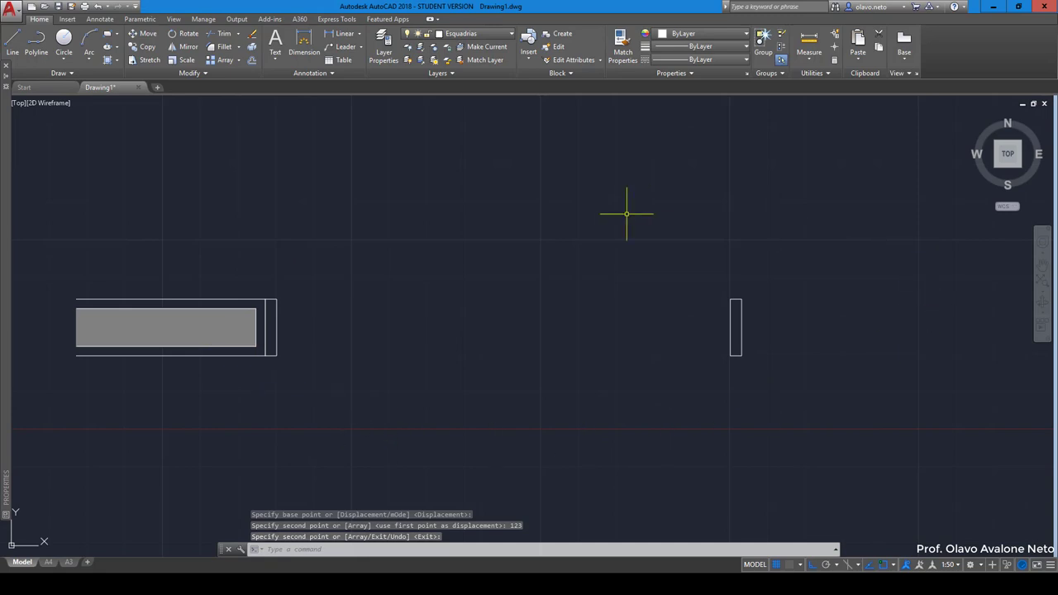
{"action": "mouse_move", "coordinate": [377, 362]}
{"action": "middle_mouse_down"}
{"action": "mouse_move", "coordinate": [282, 366]}
{"action": "mouse_move", "coordinate": [319, 389]}
{"action": "middle_mouse_up"}
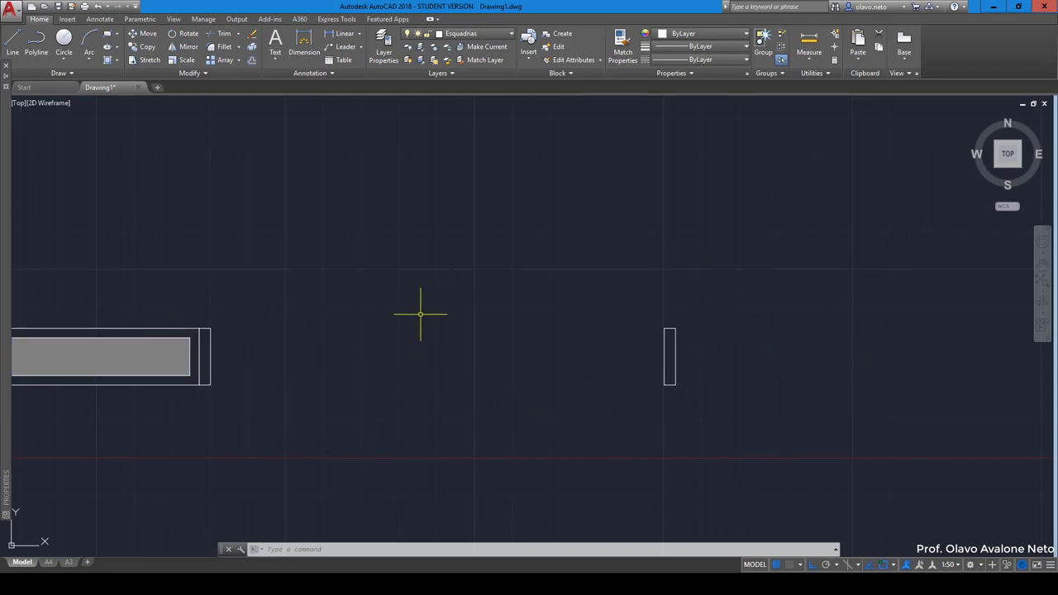
{"action": "middle_click_drag", "start_coordinate": [420, 315], "coordinate": [420, 336]}
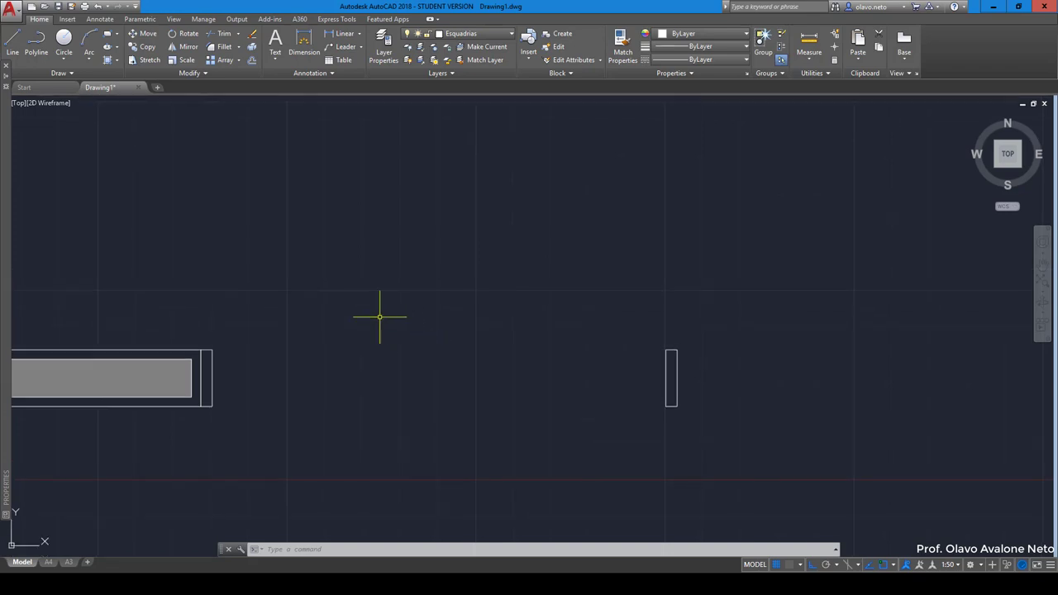
Draw a line across the opening between the two jambs' top corners
{"action": "type", "text": "l"}
{"action": "key", "text": "Return"}
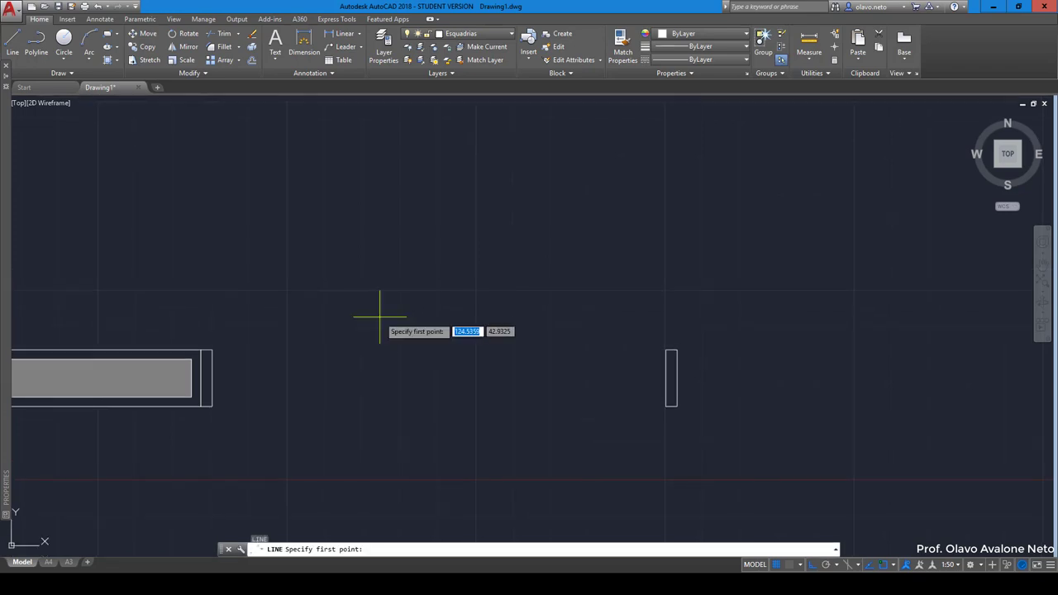
{"action": "left_click", "coordinate": [212, 349]}
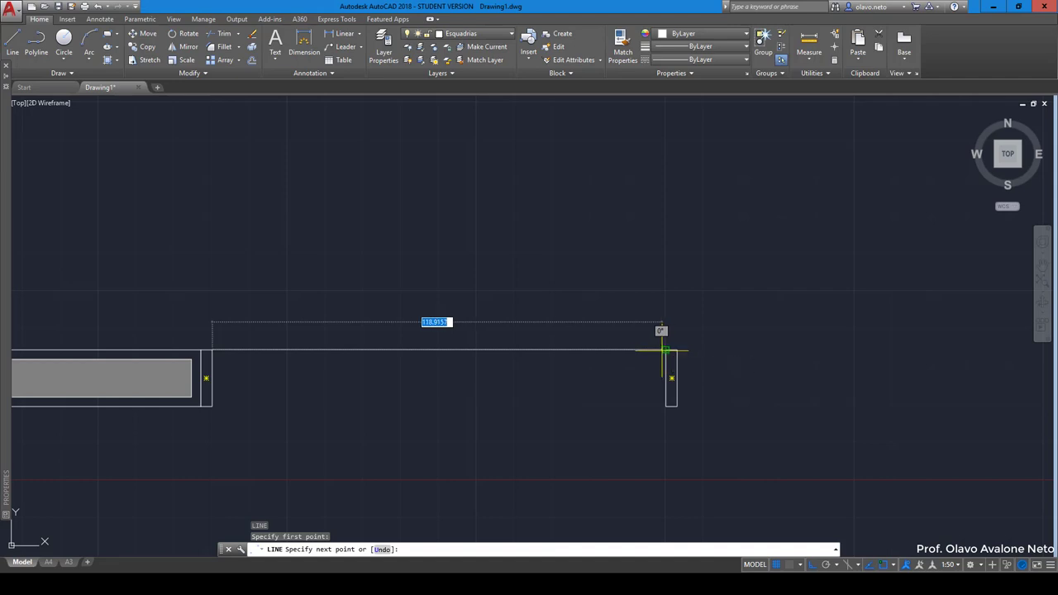
{"action": "left_click", "coordinate": [663, 350]}
{"action": "key", "text": "Return"}
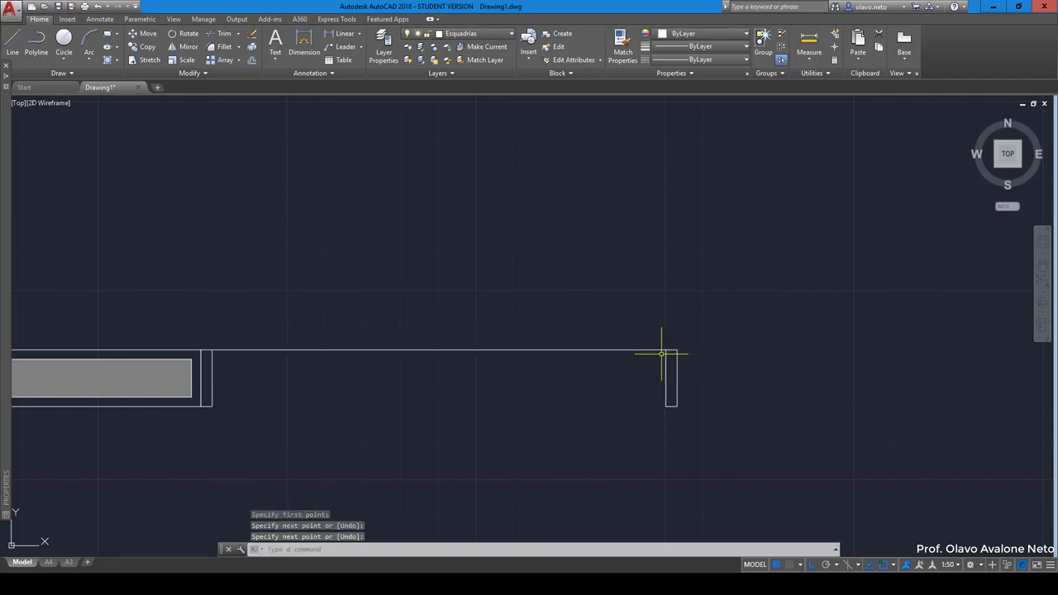
Change the new line's colour to grey, colour 8
{"action": "left_click_drag", "start_coordinate": [586, 402], "coordinate": [491, 295]}
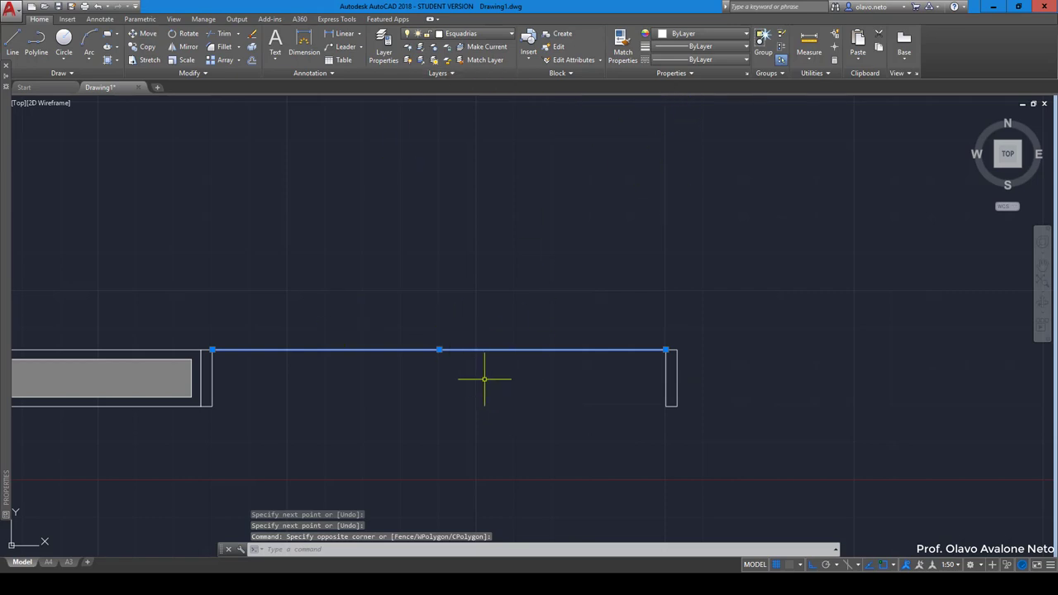
{"action": "key", "text": "Escape"}
{"action": "left_click", "coordinate": [465, 354]}
{"action": "left_click", "coordinate": [449, 330]}
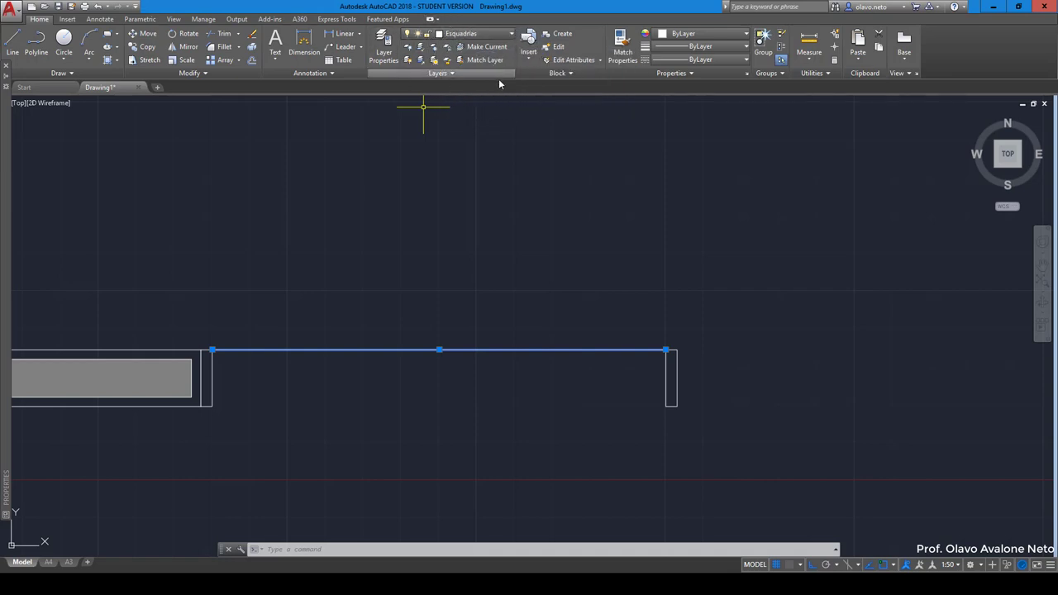
{"action": "left_click", "coordinate": [674, 35]}
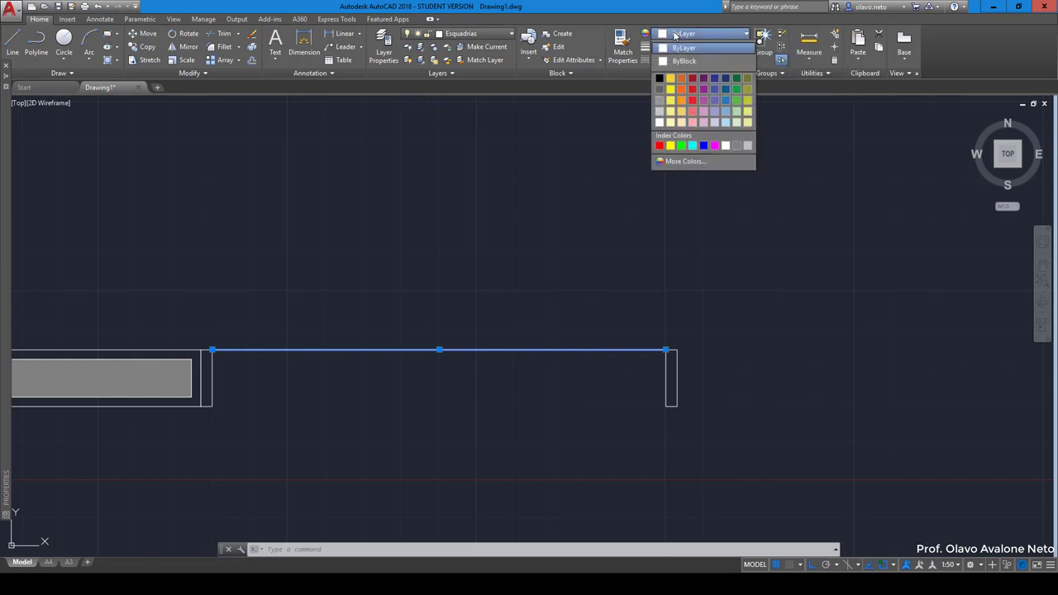
{"action": "left_click", "coordinate": [737, 146]}
{"action": "key", "text": "Escape"}
{"action": "key", "text": "Escape"}
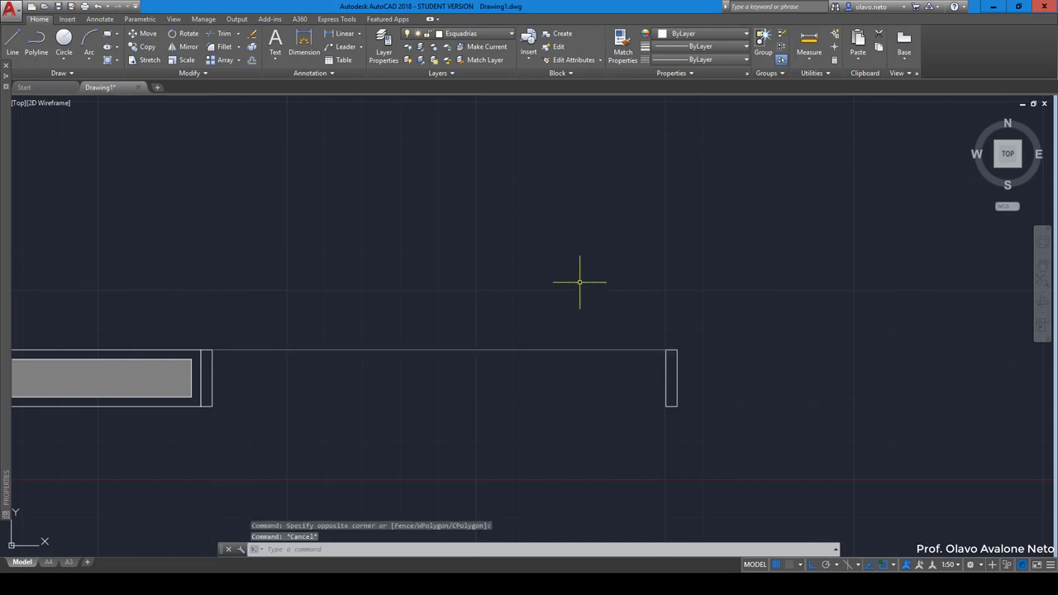
{"action": "key", "text": "Escape"}
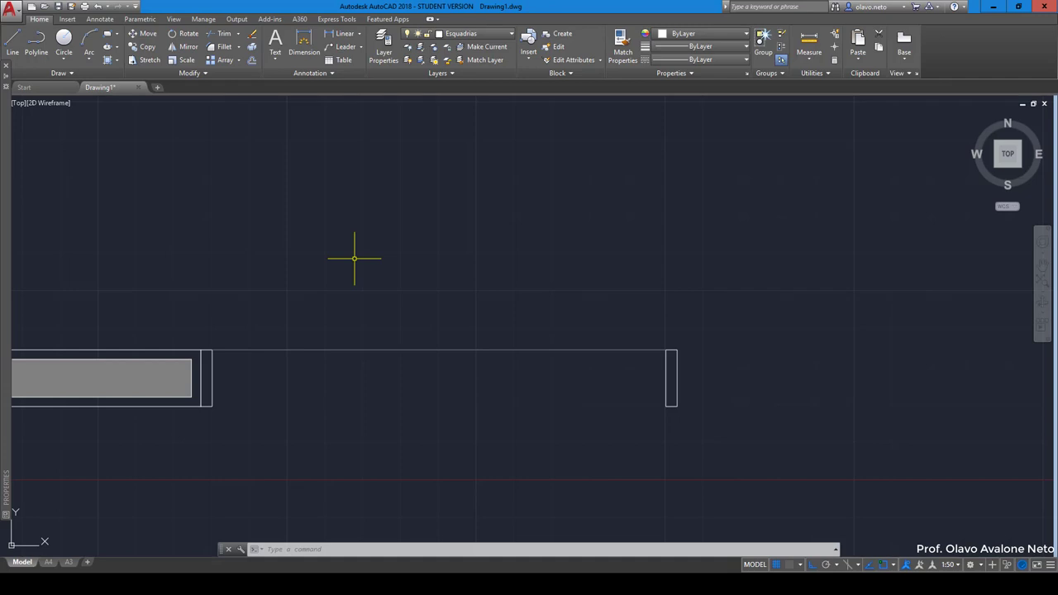
Draw a 3 by 30 rectangle above the opening, starting at the left jamb corner
{"action": "left_click", "coordinate": [107, 43]}
{"action": "left_click", "coordinate": [249, 310]}
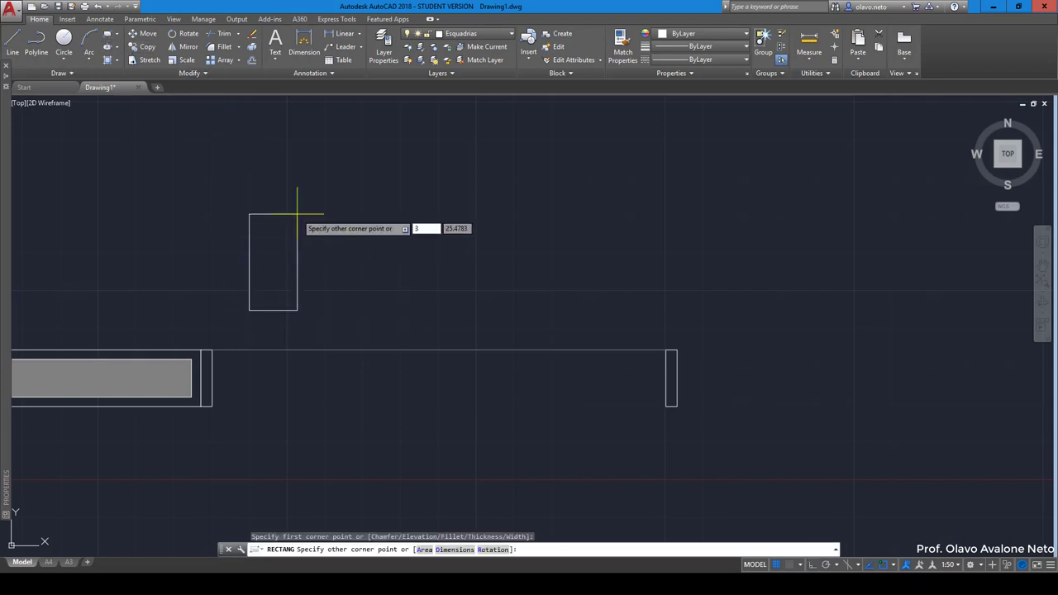
{"action": "type", "text": "3"}
{"action": "key", "text": "Tab"}
{"action": "type", "text": "30"}
{"action": "key", "text": "Return"}
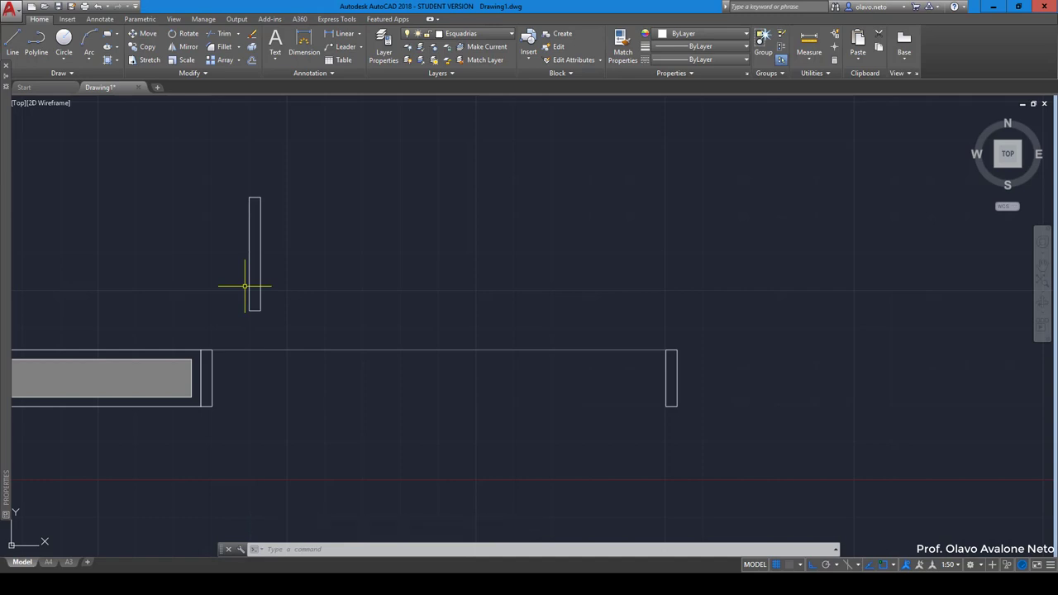
Rotate the door-leaf rectangle -45° about its bottom-left corner
{"action": "left_click", "coordinate": [268, 299]}
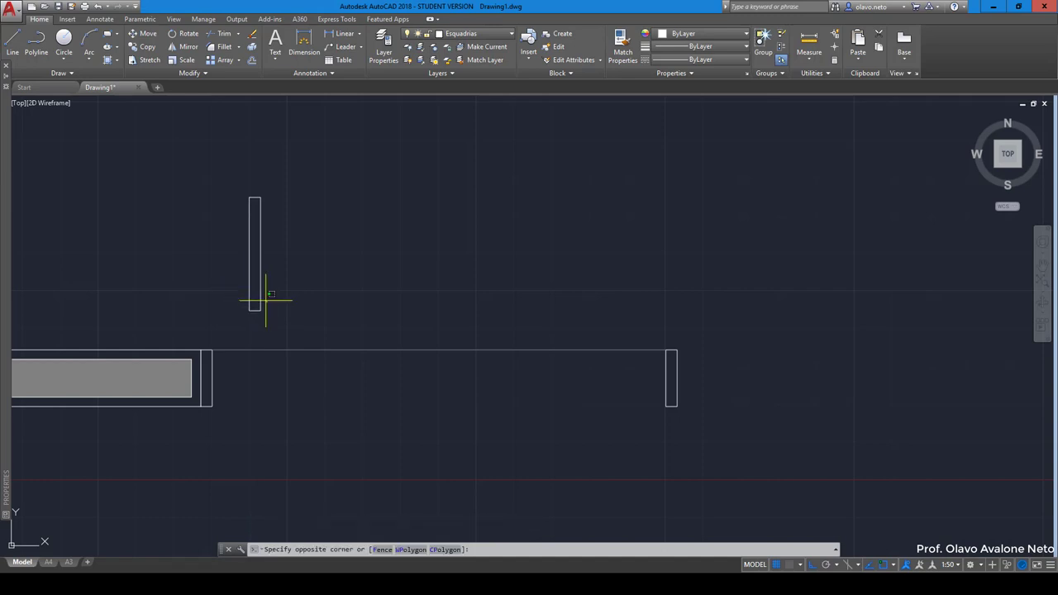
{"action": "left_click", "coordinate": [234, 258]}
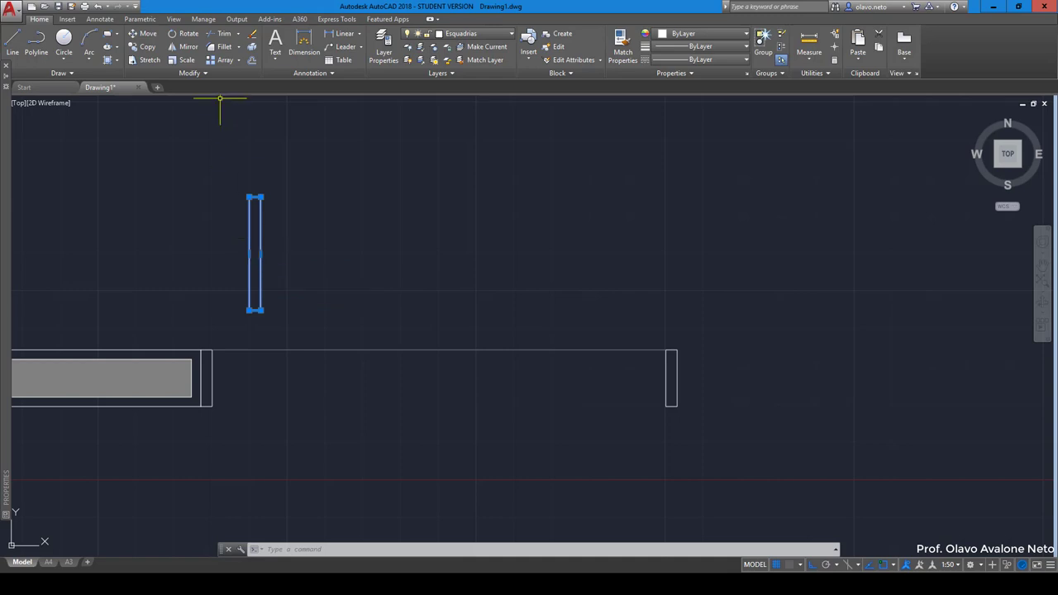
{"action": "left_click", "coordinate": [188, 34]}
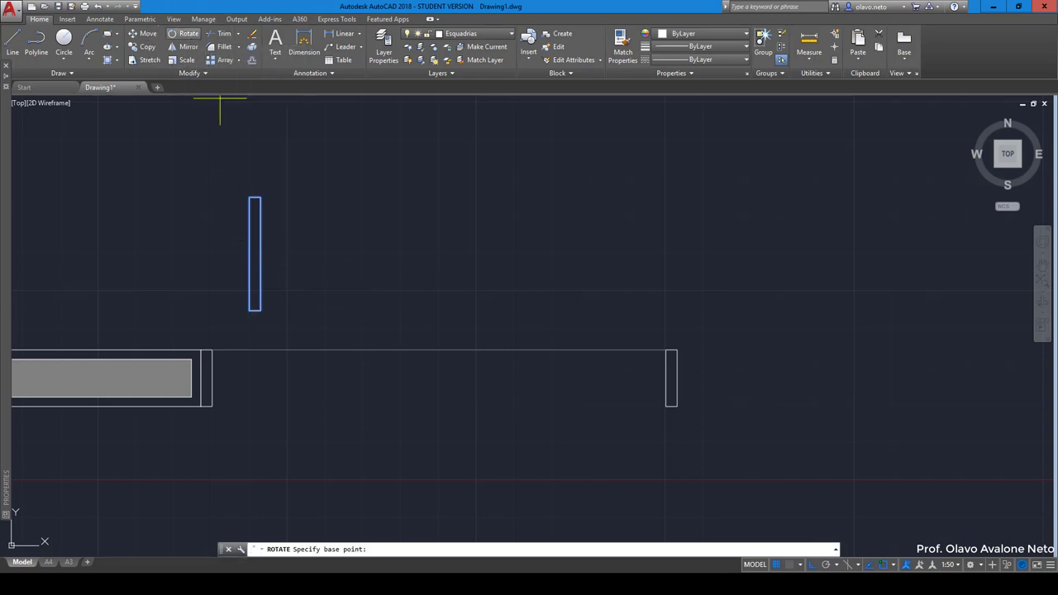
{"action": "left_click", "coordinate": [249, 311]}
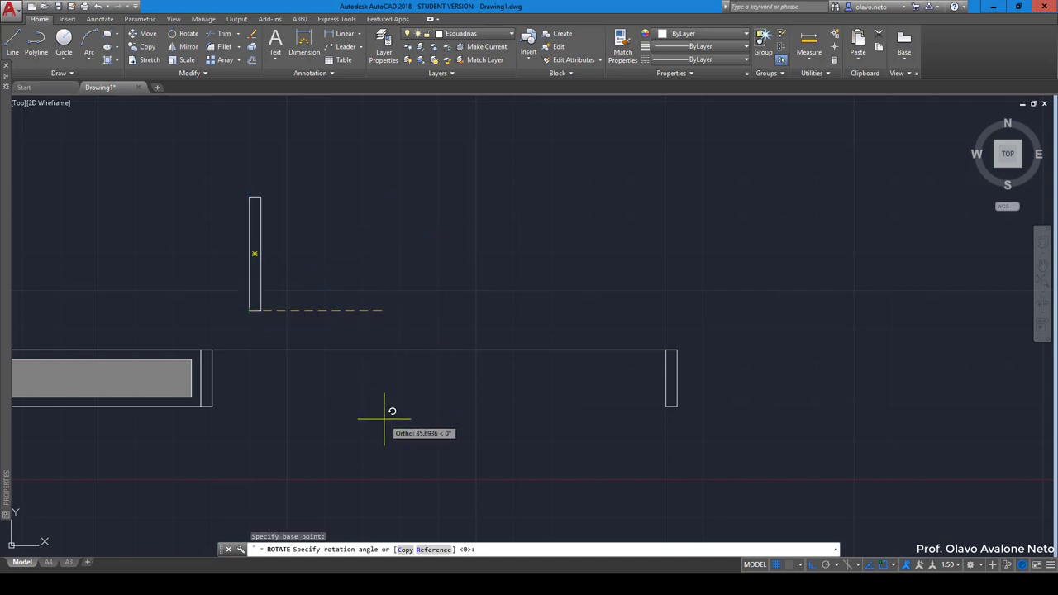
{"action": "type", "text": "-45"}
{"action": "key", "text": "Return"}
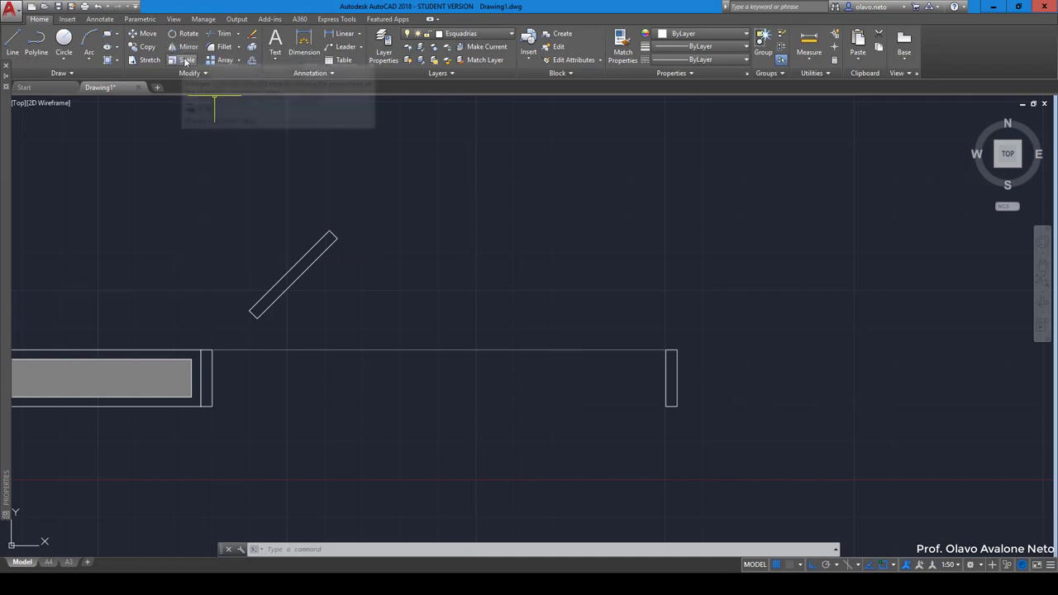
Mirror the slanted leaf about a vertical axis through its top end, keeping the original
{"action": "left_click", "coordinate": [371, 294]}
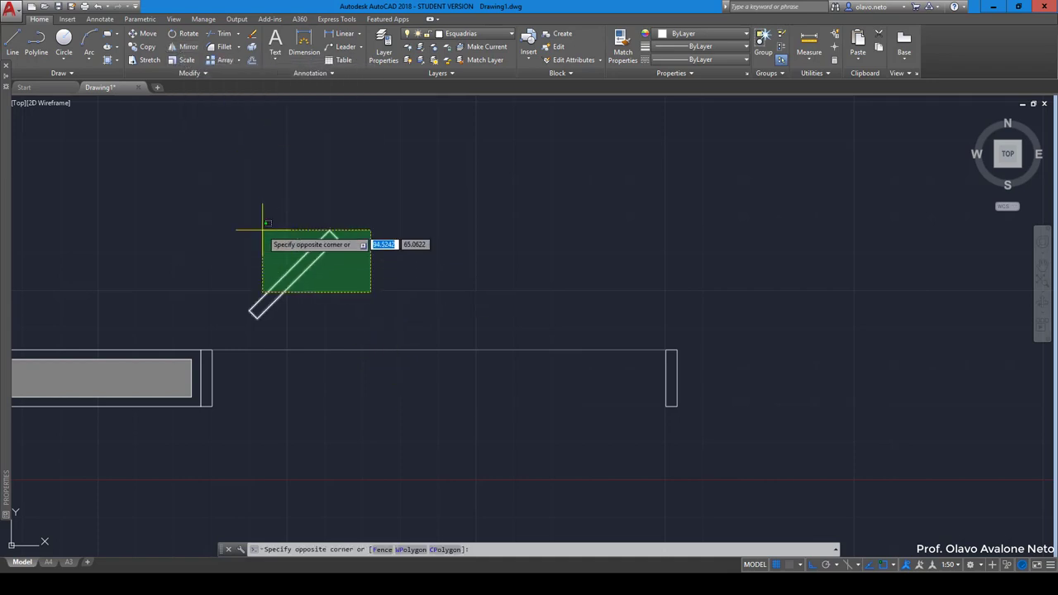
{"action": "left_click", "coordinate": [259, 228]}
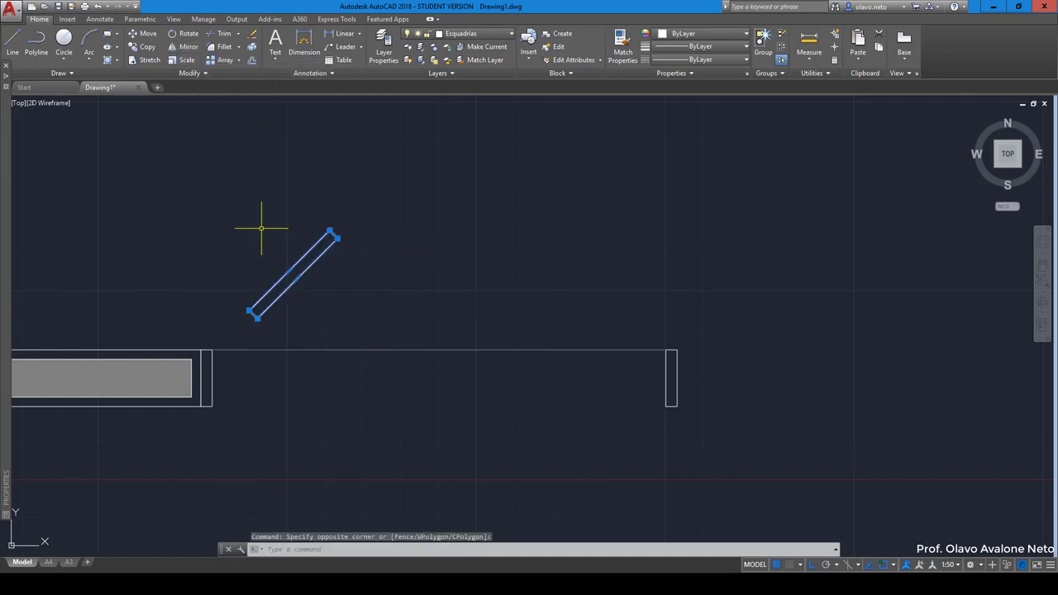
{"action": "left_click", "coordinate": [188, 48]}
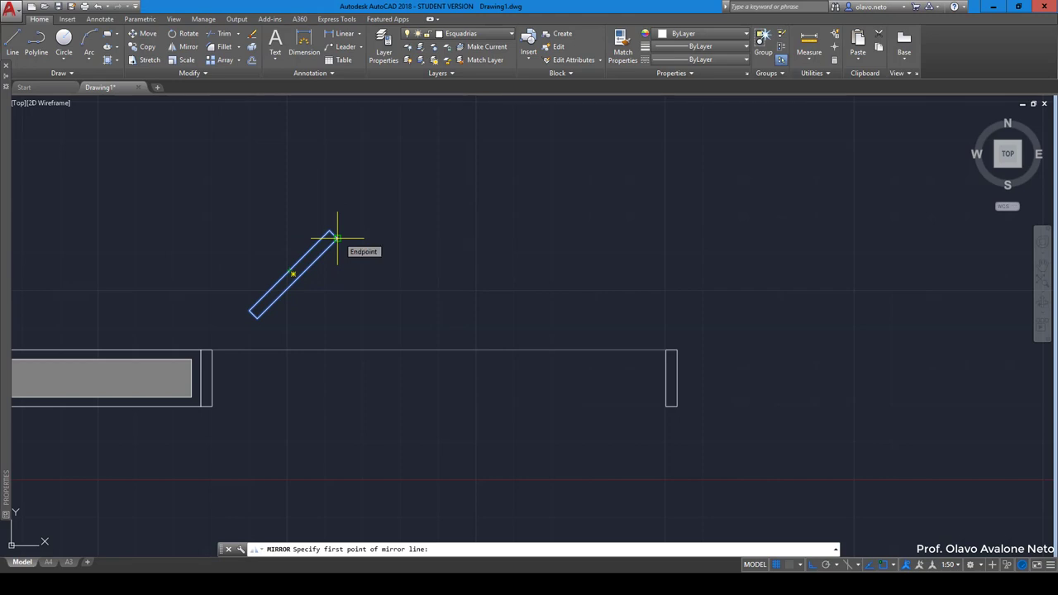
{"action": "left_click", "coordinate": [337, 239]}
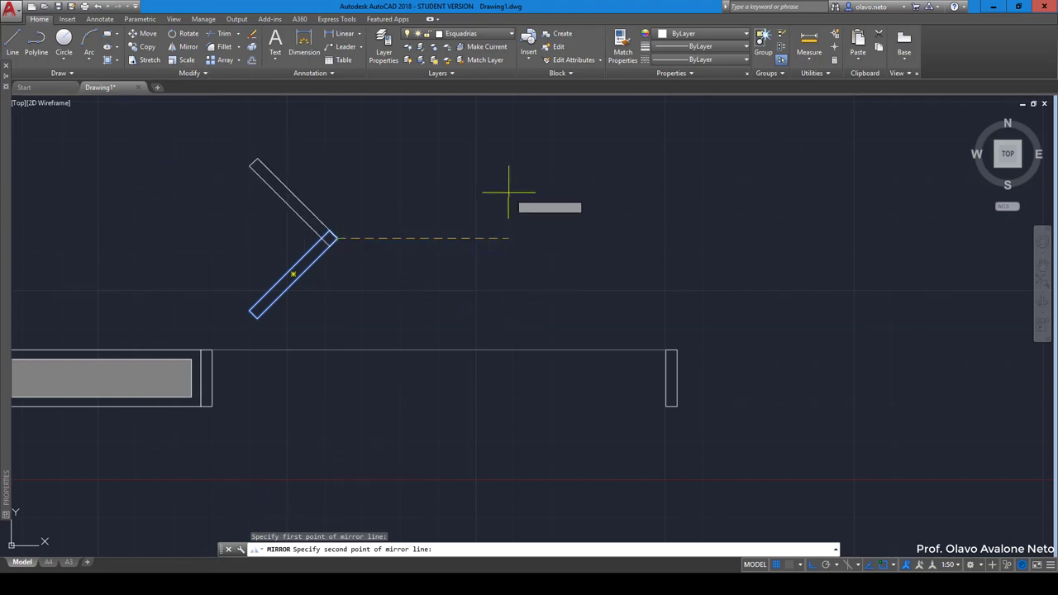
{"action": "left_click", "coordinate": [332, 471]}
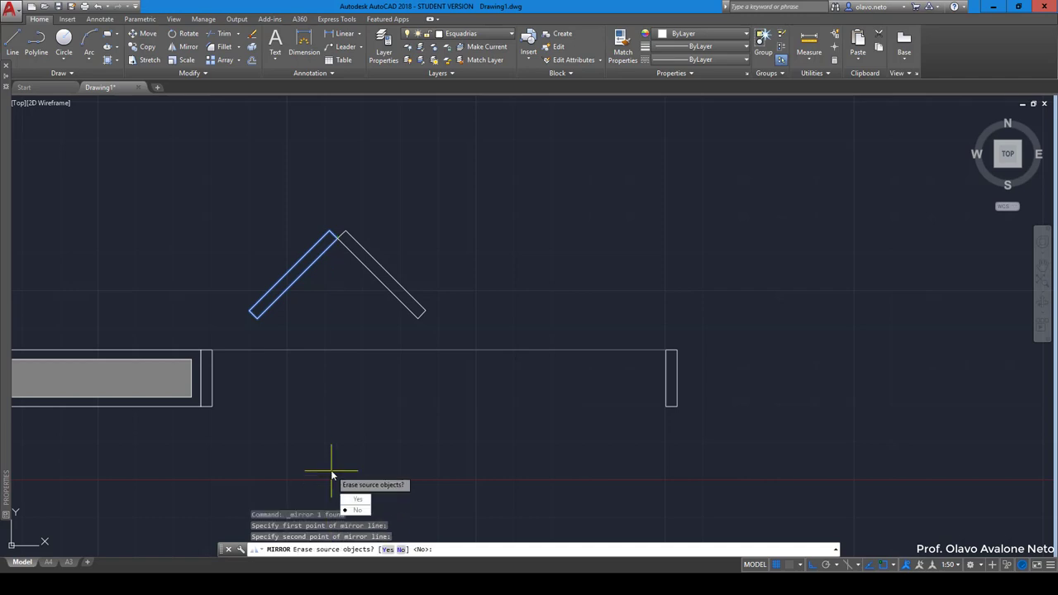
{"action": "left_click", "coordinate": [364, 516]}
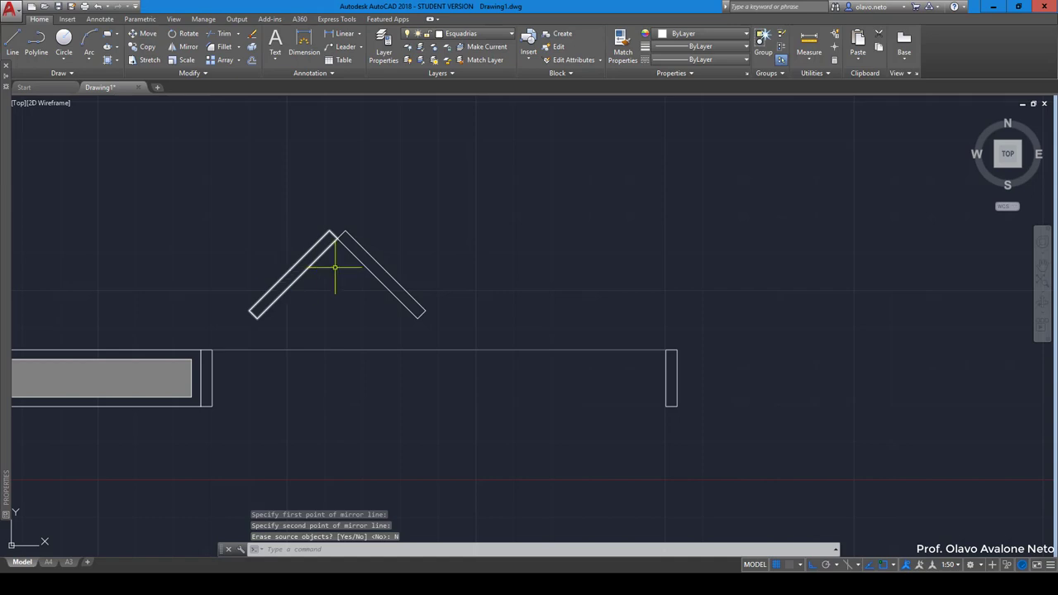
Mirror the V-shaped pair about its right end, keeping the original, then select all four leaves
{"action": "left_click", "coordinate": [439, 235]}
{"action": "left_click", "coordinate": [288, 196]}
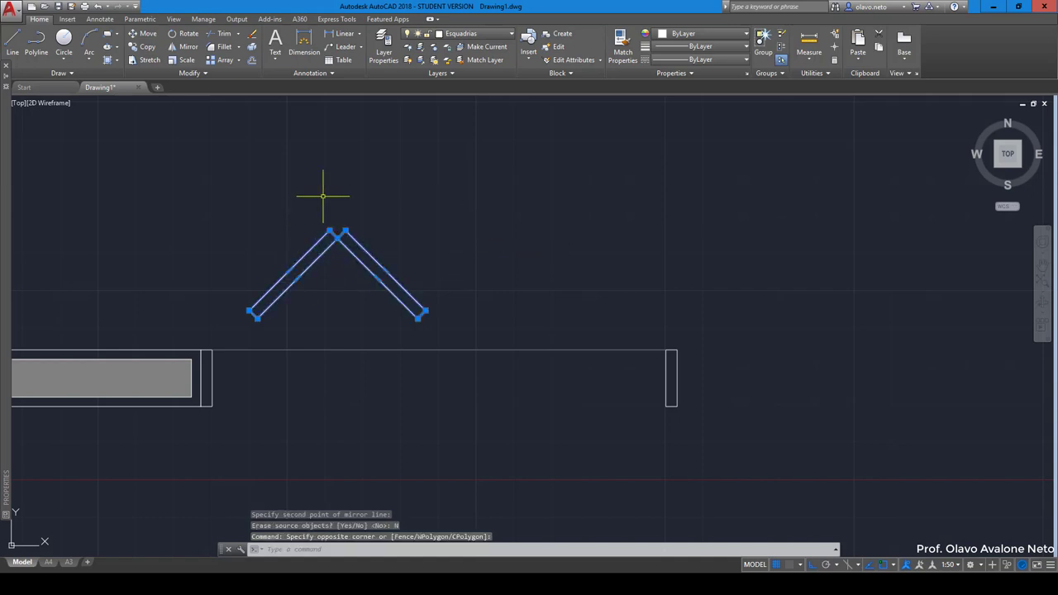
{"action": "key", "text": "Return"}
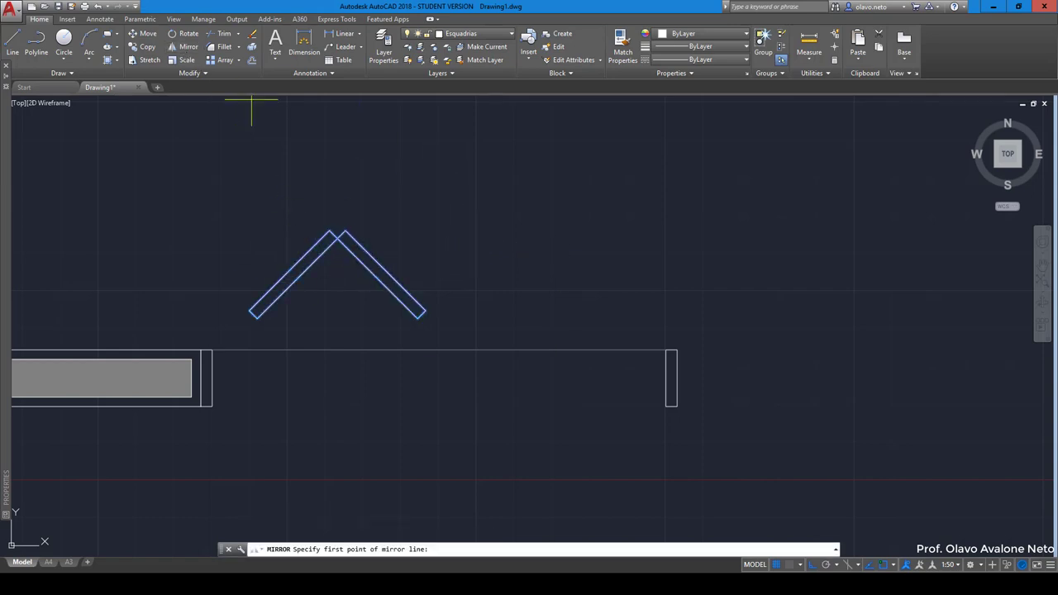
{"action": "left_click", "coordinate": [424, 313]}
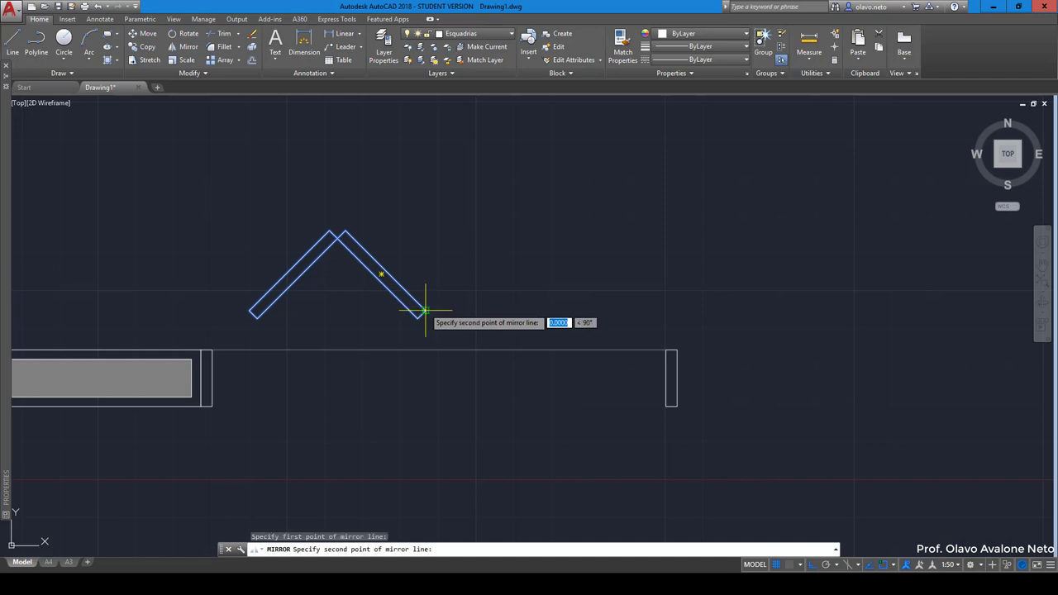
{"action": "left_click", "coordinate": [419, 174]}
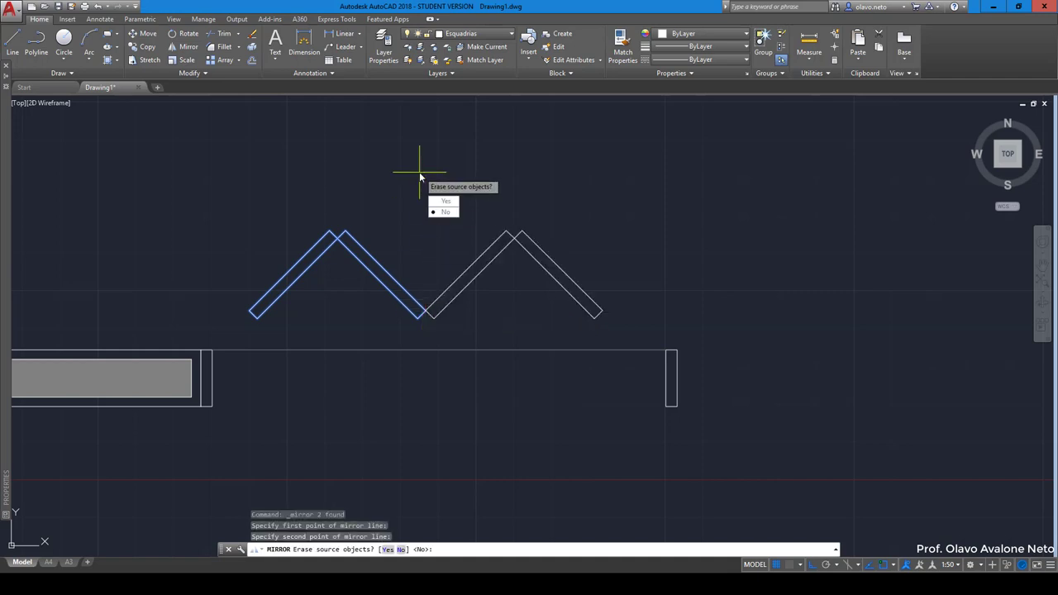
{"action": "left_click", "coordinate": [443, 212]}
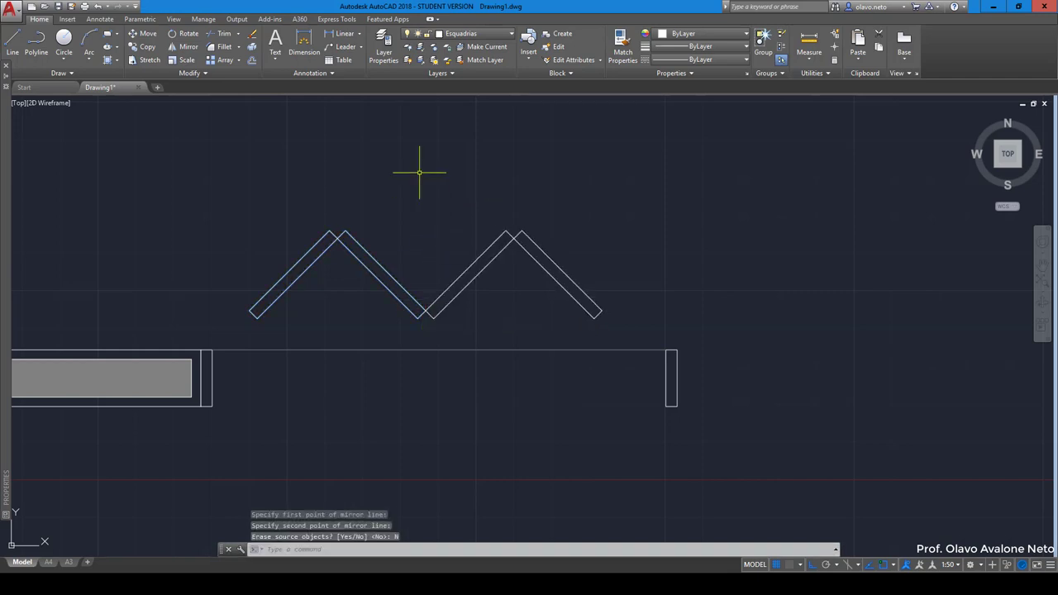
{"action": "left_click", "coordinate": [643, 285]}
{"action": "left_click", "coordinate": [319, 210]}
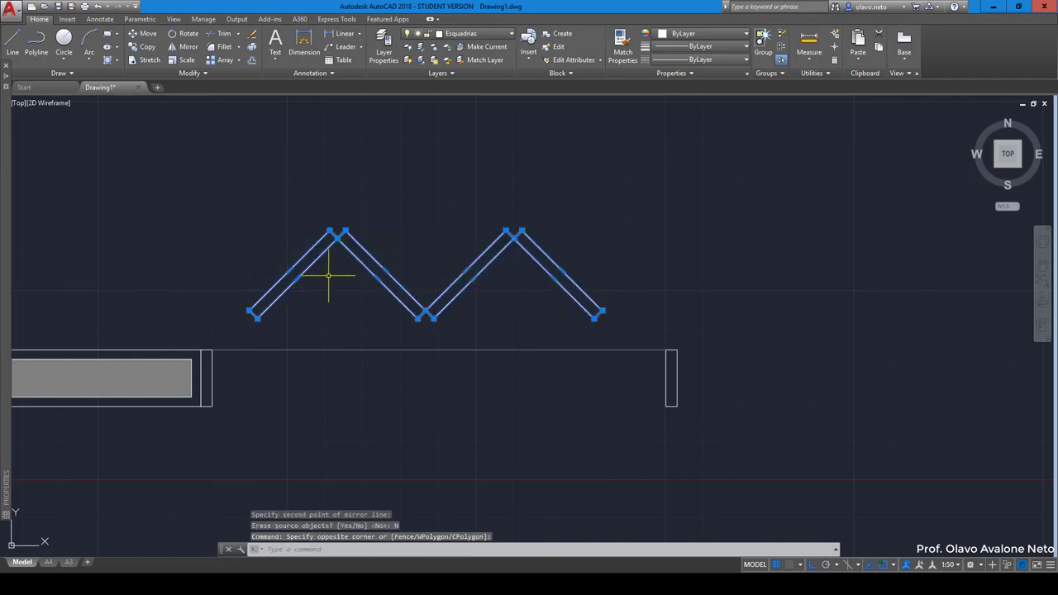
Move the four zigzag leaves down onto the line across the opening
{"action": "type", "text": "m"}
{"action": "key", "text": "Return"}
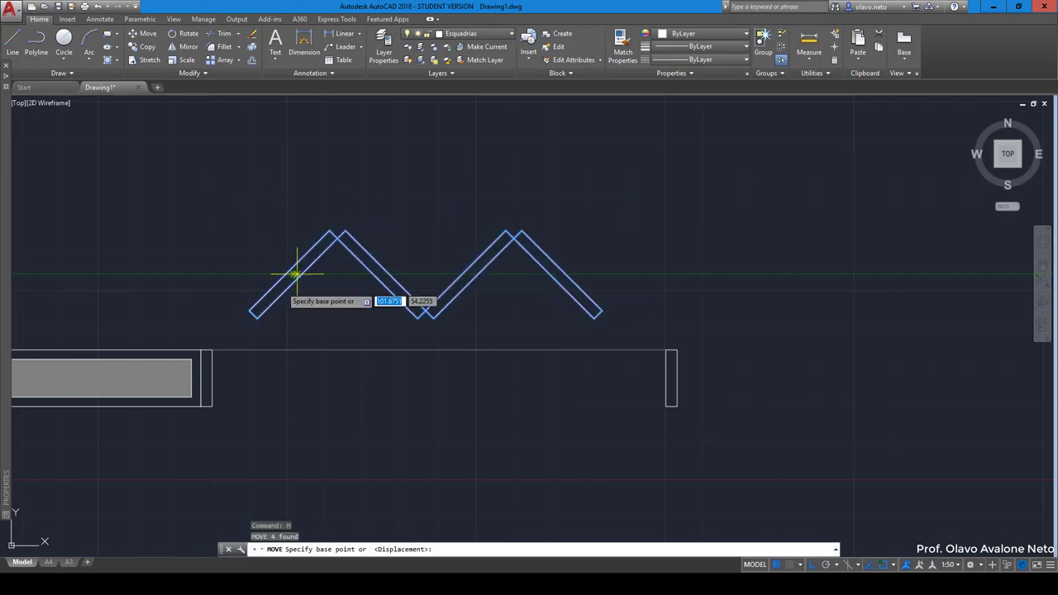
{"action": "left_click", "coordinate": [250, 311]}
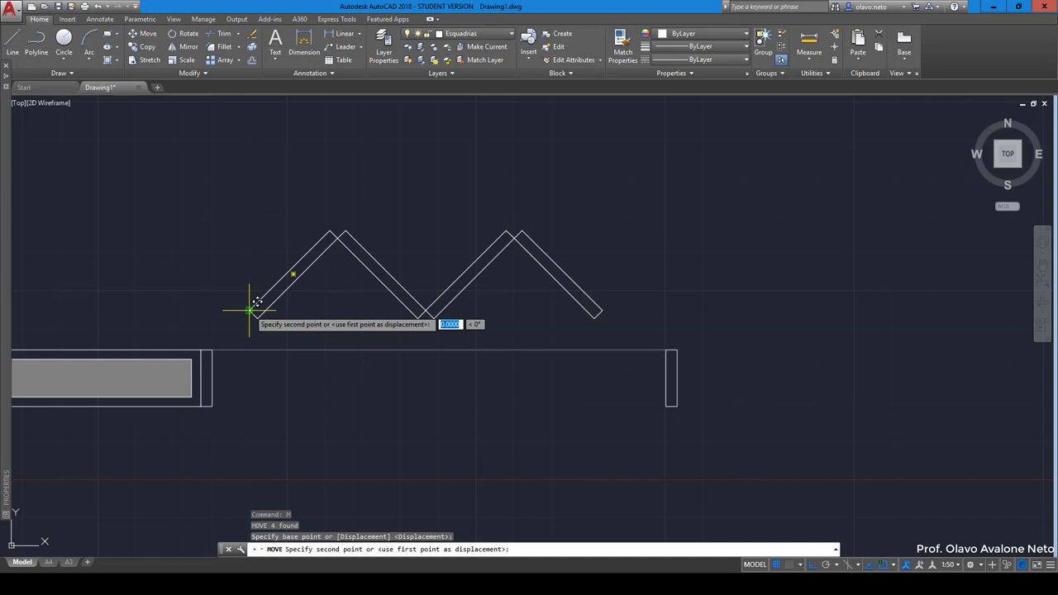
{"action": "left_click", "coordinate": [214, 352]}
Mirror the left wall block about a vertical axis through the opening's midpoint, keeping the original
{"action": "scroll", "coordinate": [523, 274], "scroll_direction": "down", "scroll_amount": 2}
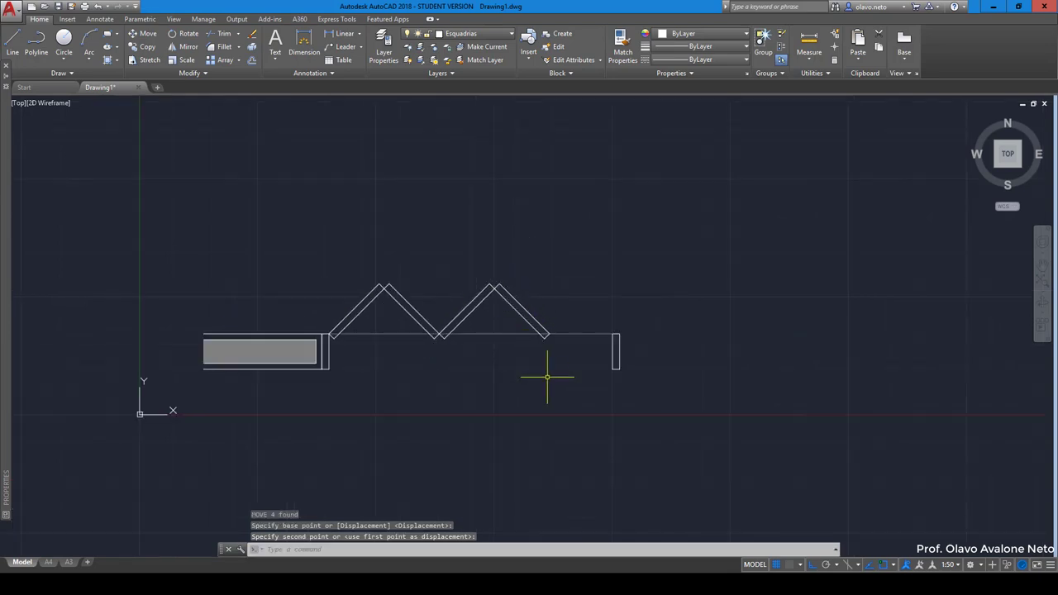
{"action": "middle_click_drag", "start_coordinate": [548, 373], "coordinate": [429, 364]}
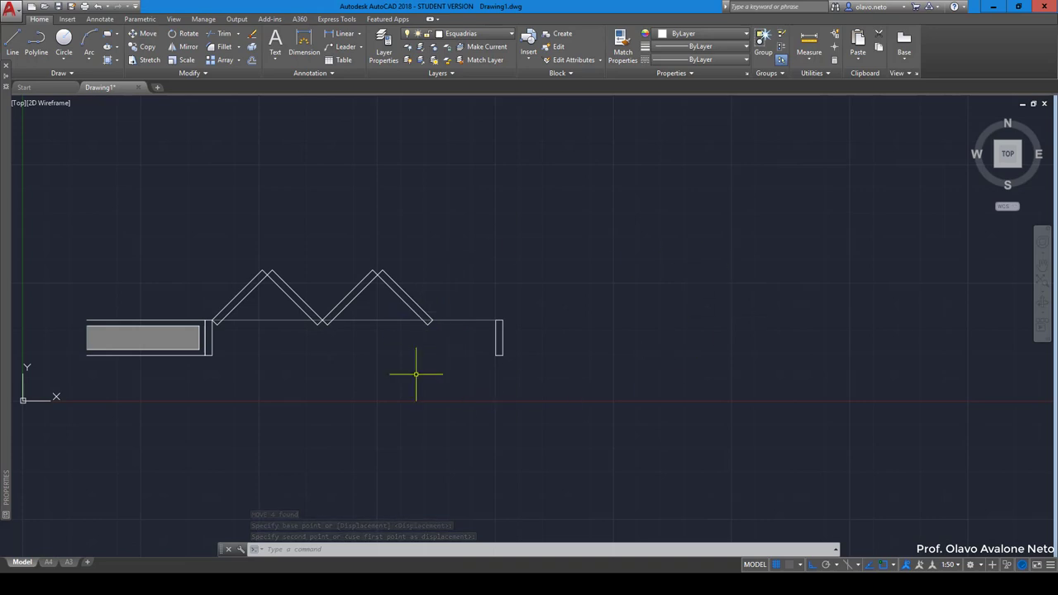
{"action": "left_click", "coordinate": [192, 378]}
{"action": "left_click", "coordinate": [87, 301]}
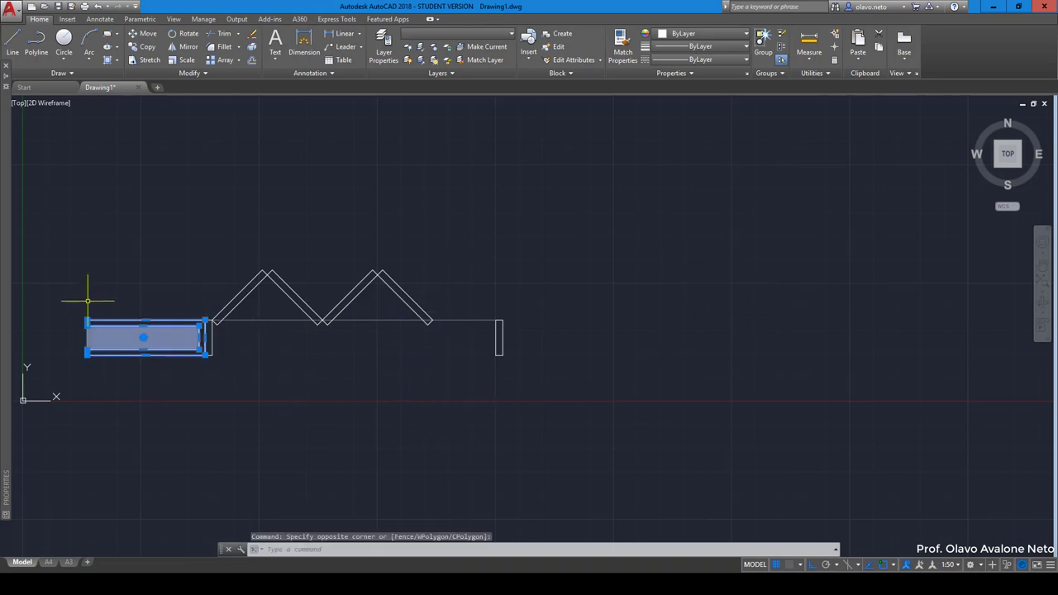
{"action": "left_click", "coordinate": [187, 47]}
{"action": "scroll", "coordinate": [298, 360], "scroll_direction": "up", "scroll_amount": 2}
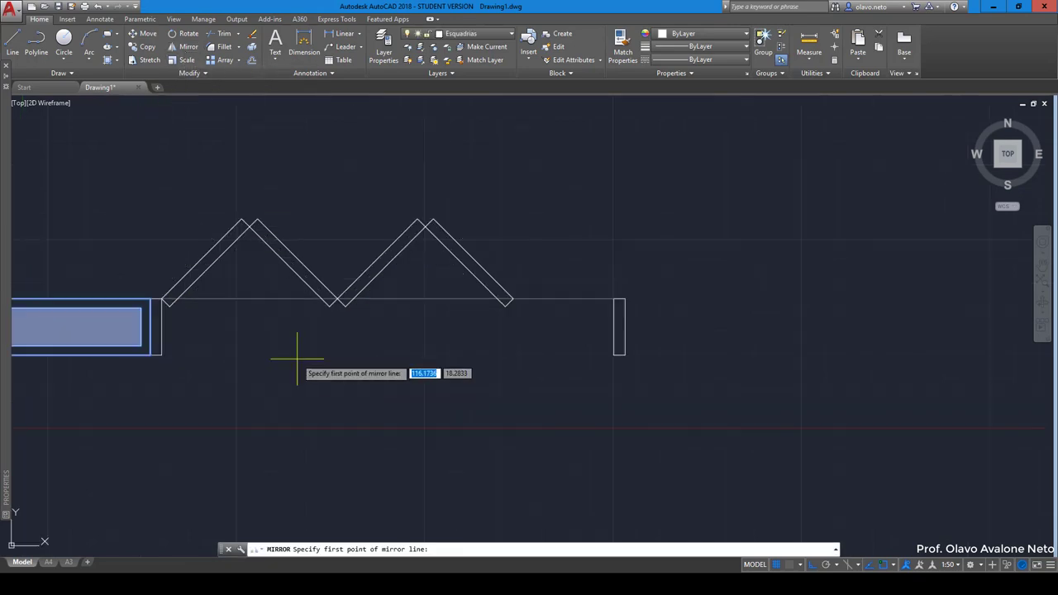
{"action": "left_click", "coordinate": [388, 300]}
{"action": "left_click", "coordinate": [376, 394]}
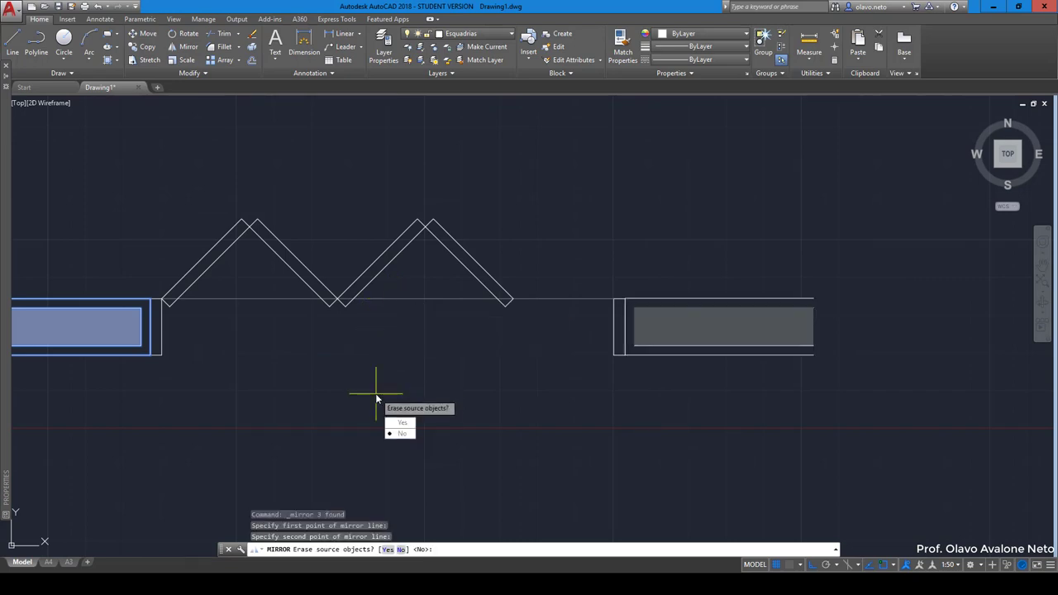
{"action": "left_click", "coordinate": [402, 433]}
{"action": "scroll", "coordinate": [536, 370], "scroll_direction": "down", "scroll_amount": 2}
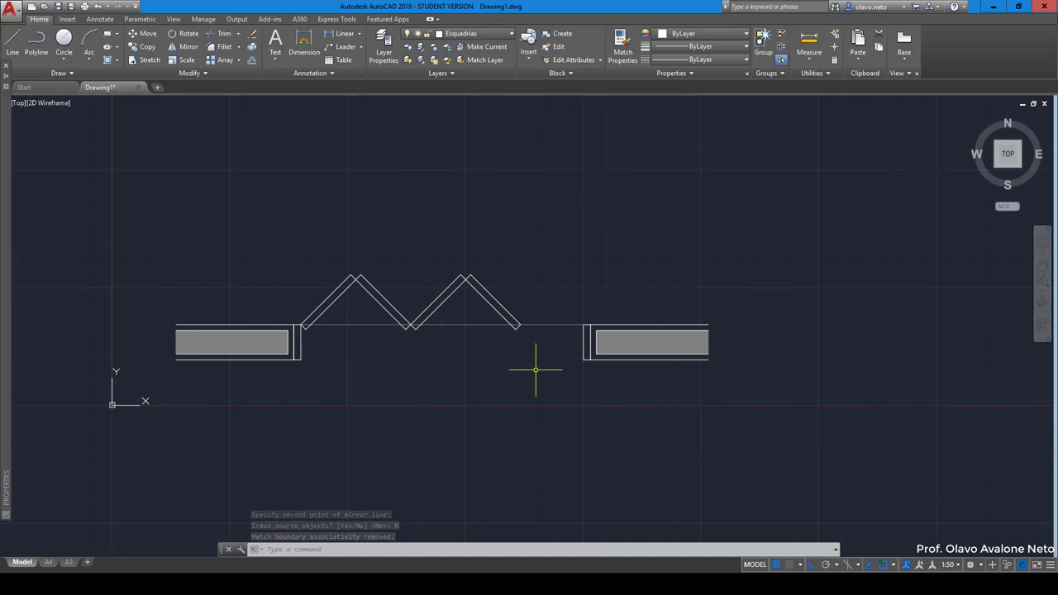
{"action": "scroll", "coordinate": [535, 369], "scroll_direction": "down", "scroll_amount": 2}
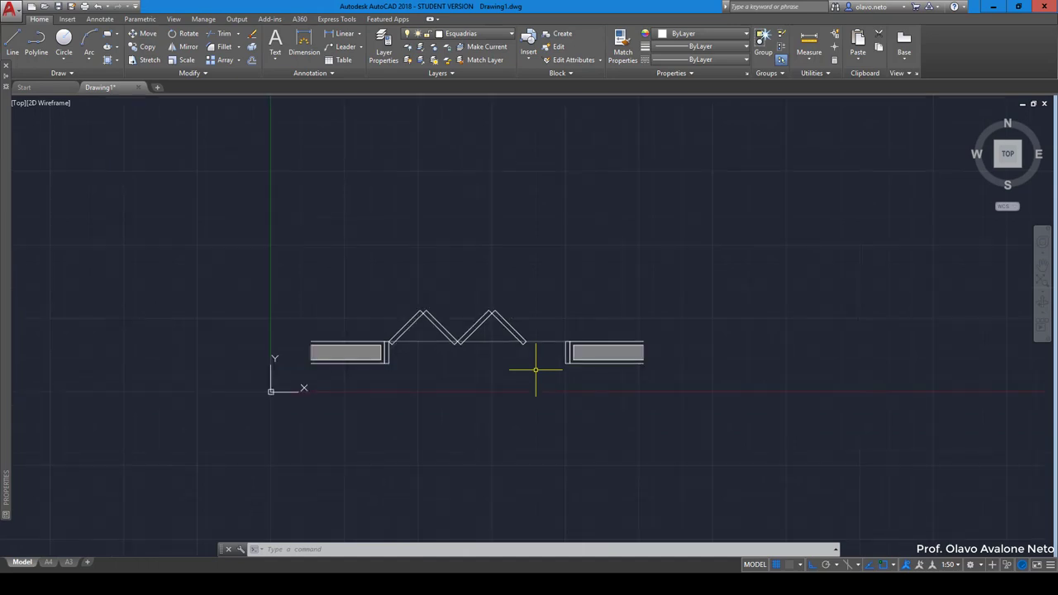
{"action": "middle_click_drag", "start_coordinate": [536, 369], "coordinate": [511, 427]}
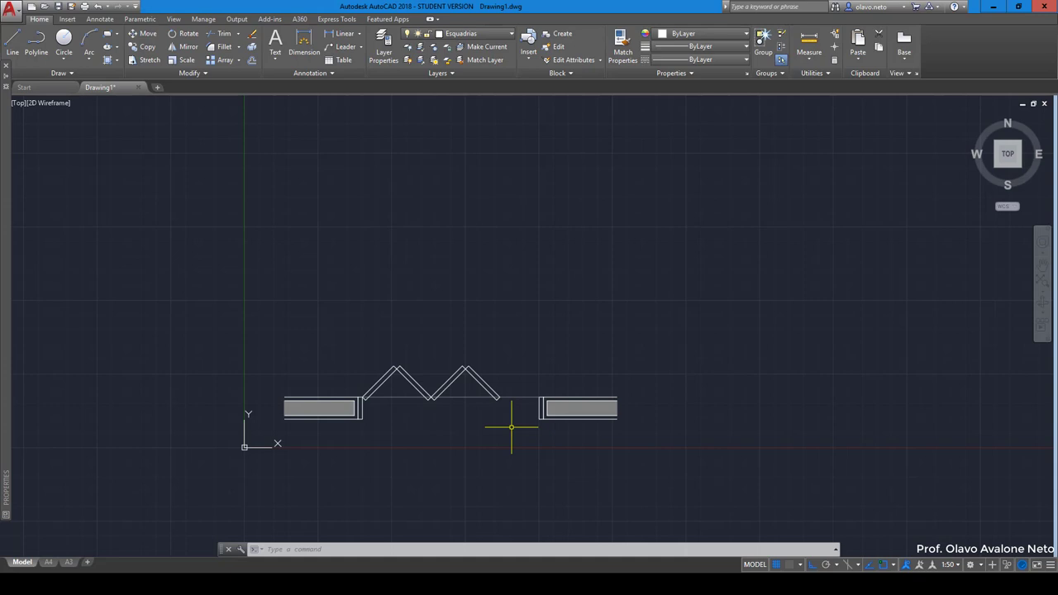
{"action": "scroll", "coordinate": [511, 427], "scroll_direction": "down", "scroll_amount": 2}
{"action": "type", "text": "l"}
{"action": "key", "text": "Return"}
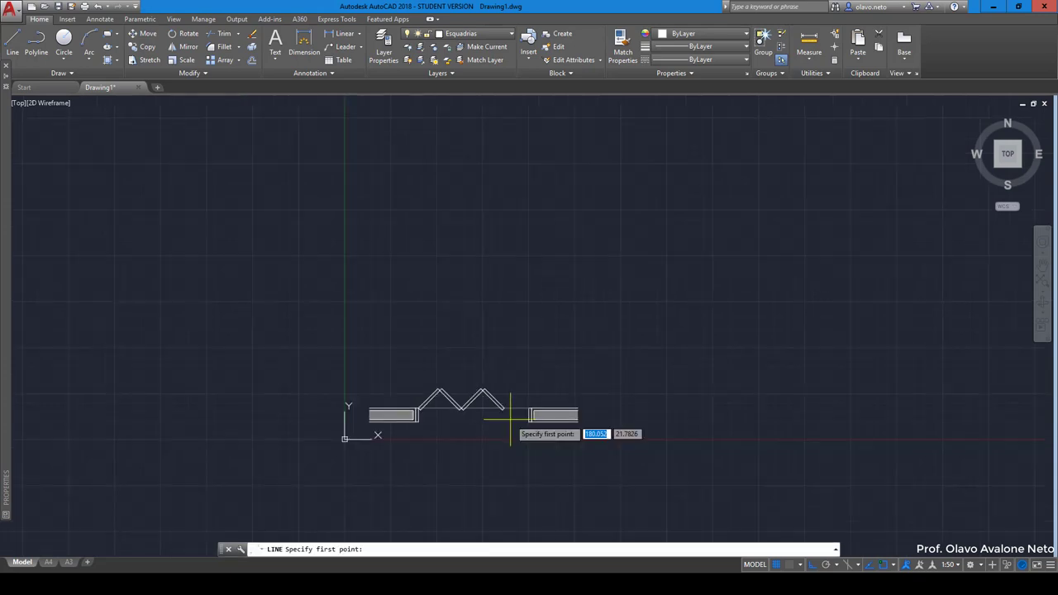
{"action": "left_click", "coordinate": [369, 341]}
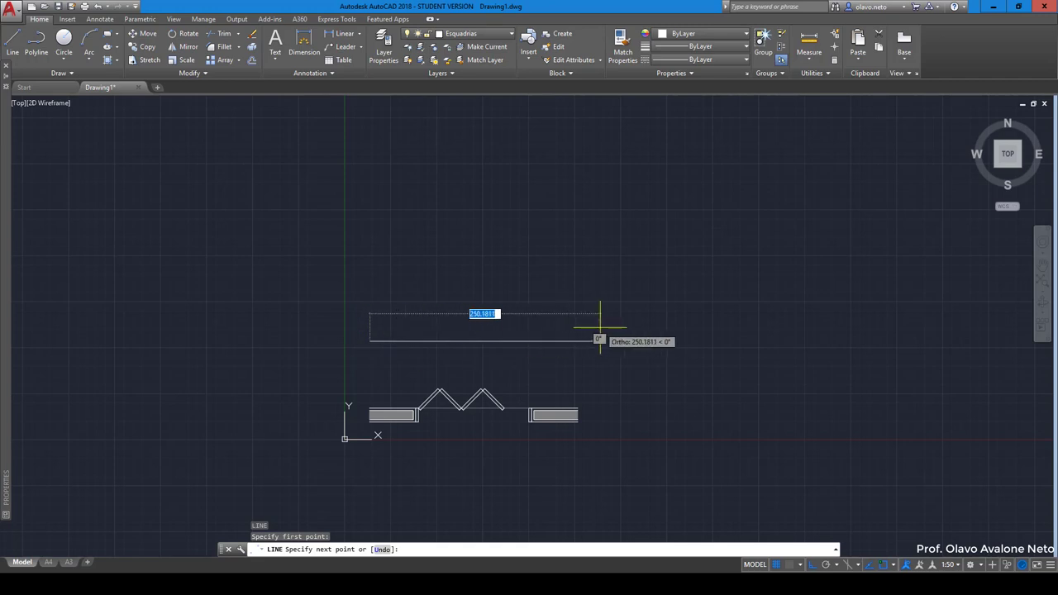
{"action": "left_click", "coordinate": [578, 340]}
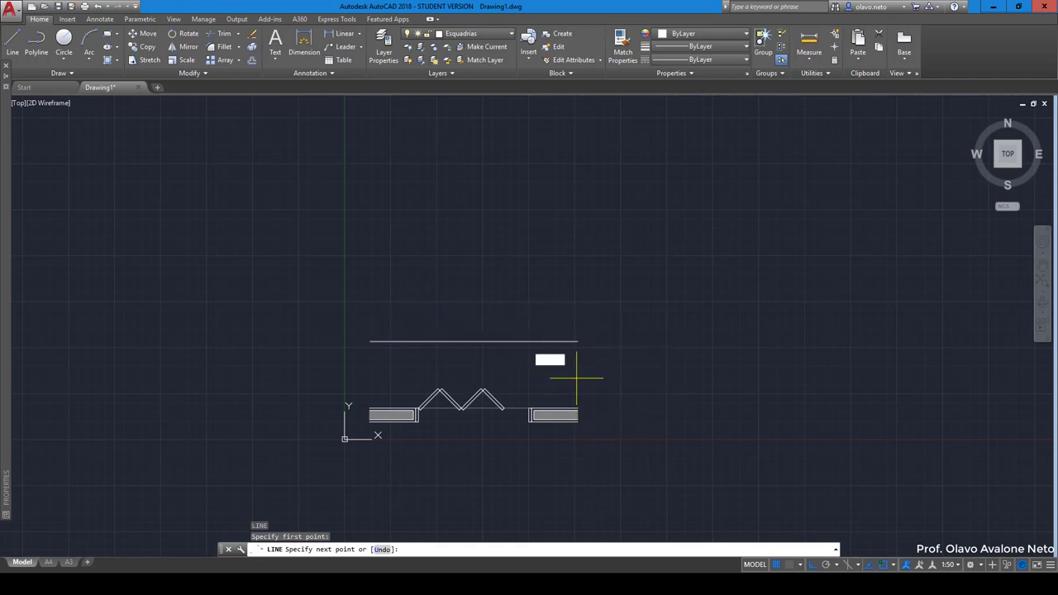
{"action": "key", "text": "Return"}
{"action": "left_click", "coordinate": [378, 366]}
{"action": "left_click", "coordinate": [349, 297]}
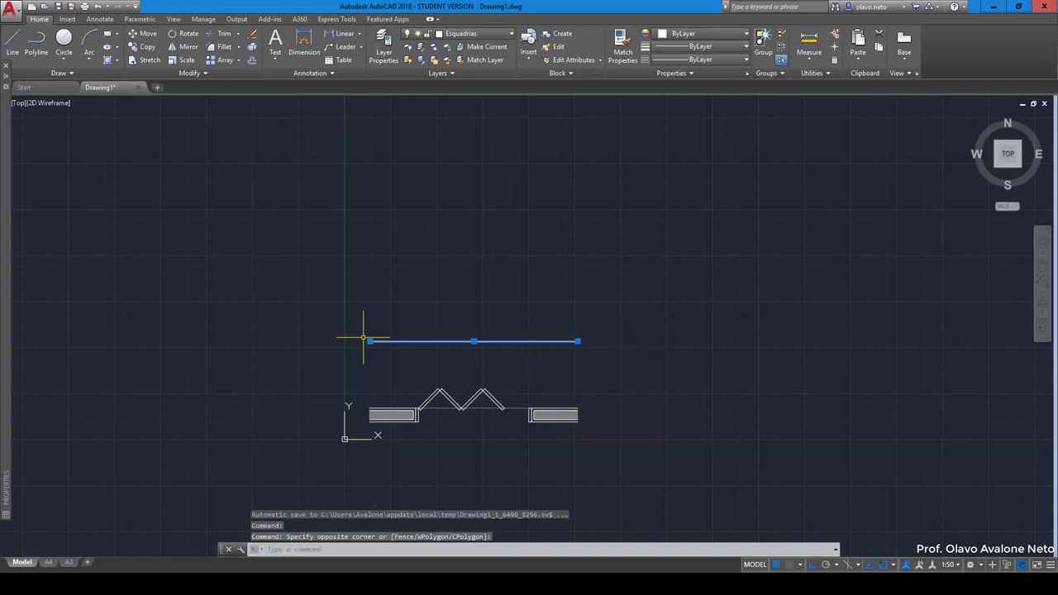
{"action": "key", "text": "Delete"}
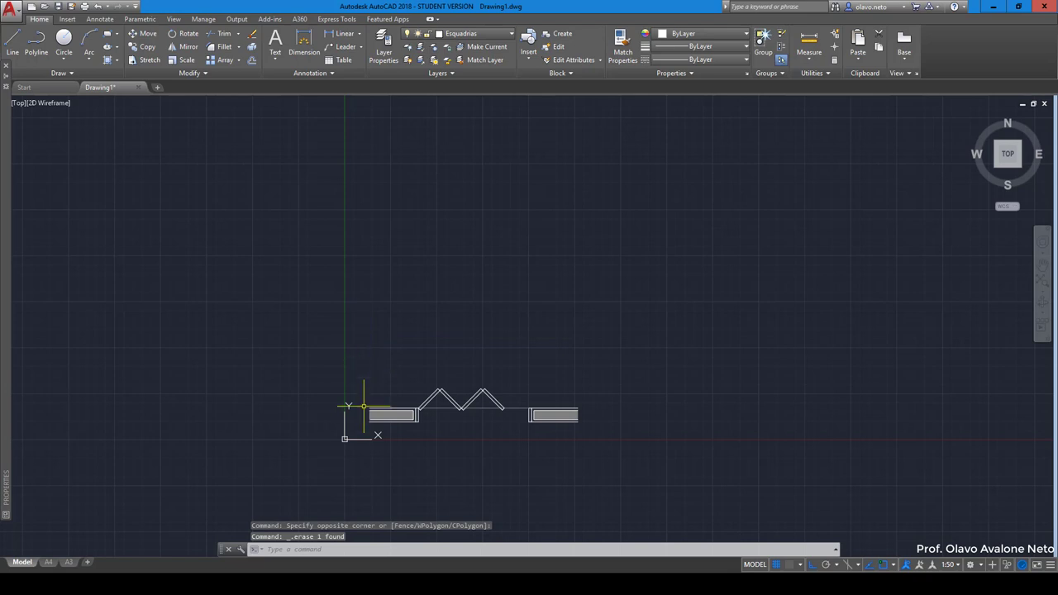
{"action": "type", "text": "l"}
{"action": "key", "text": "Return"}
{"action": "scroll", "coordinate": [364, 389], "scroll_direction": "up", "scroll_amount": 2}
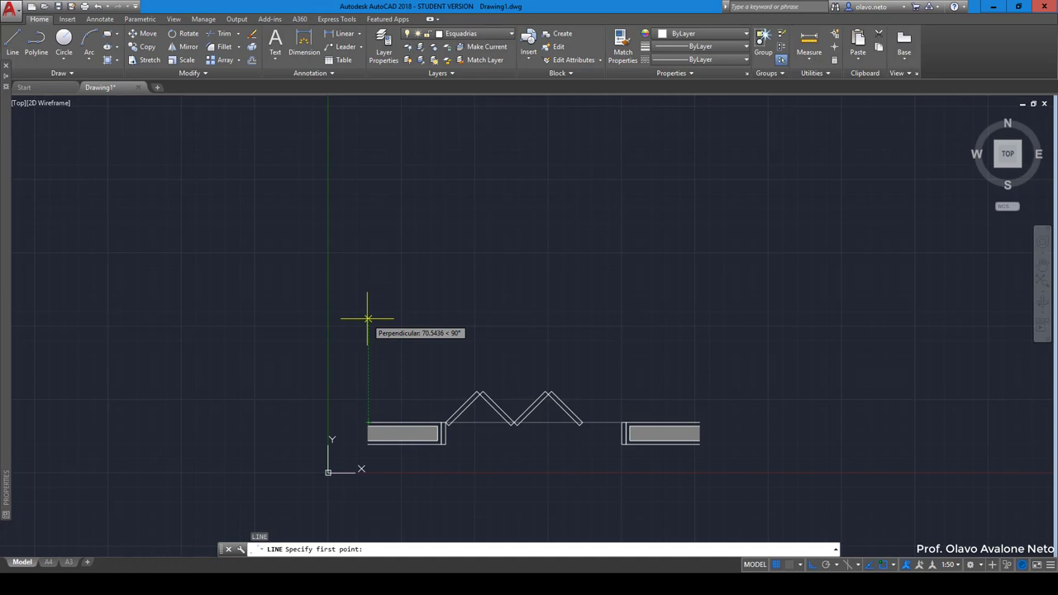
Draw a horizontal line between both walls' outer ends and assign it to the Alvenaria Corte layer
{"action": "left_click", "coordinate": [368, 318]}
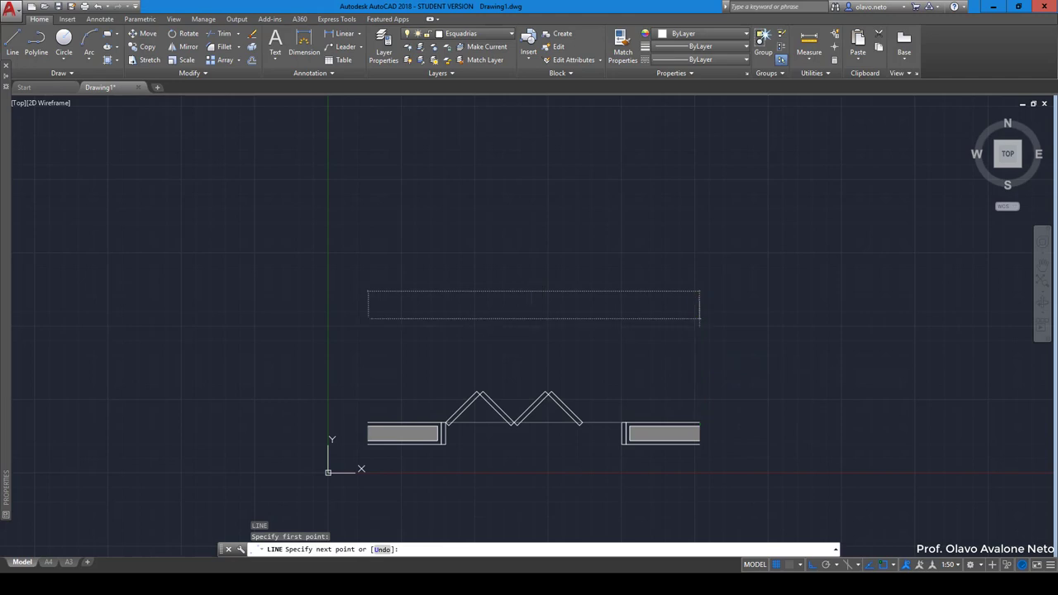
{"action": "left_click", "coordinate": [699, 319]}
{"action": "key", "text": "Return"}
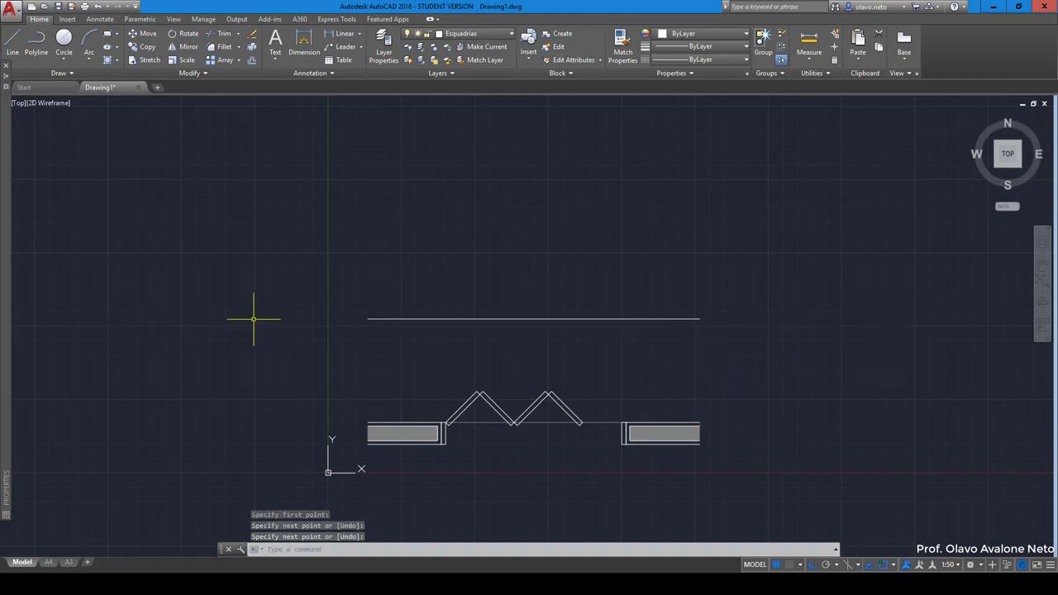
{"action": "scroll", "coordinate": [573, 298], "scroll_direction": "down", "scroll_amount": 2}
{"action": "middle_click_drag", "start_coordinate": [548, 316], "coordinate": [515, 342]}
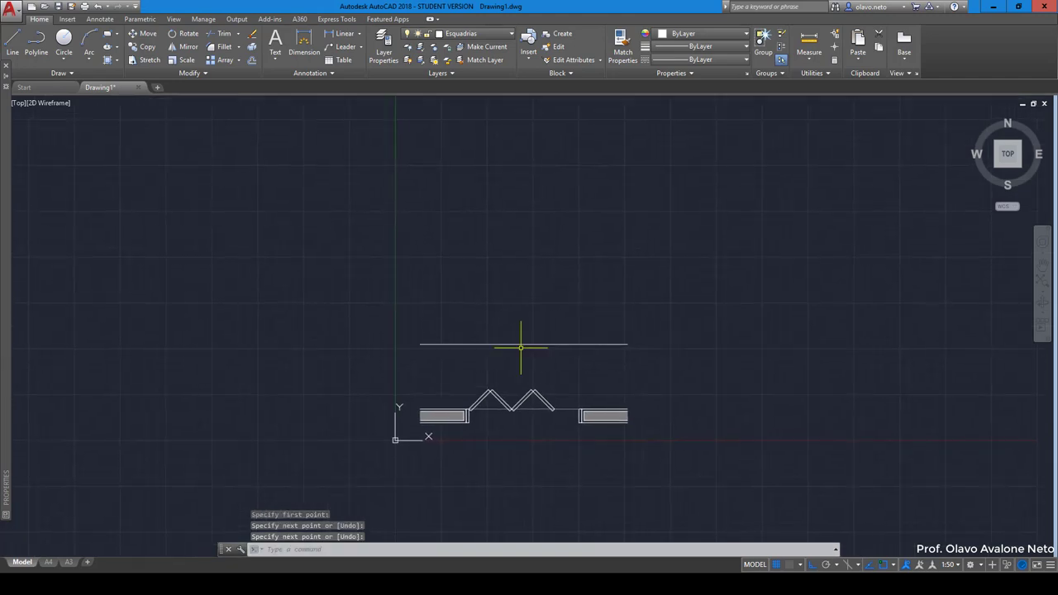
{"action": "left_click", "coordinate": [503, 344]}
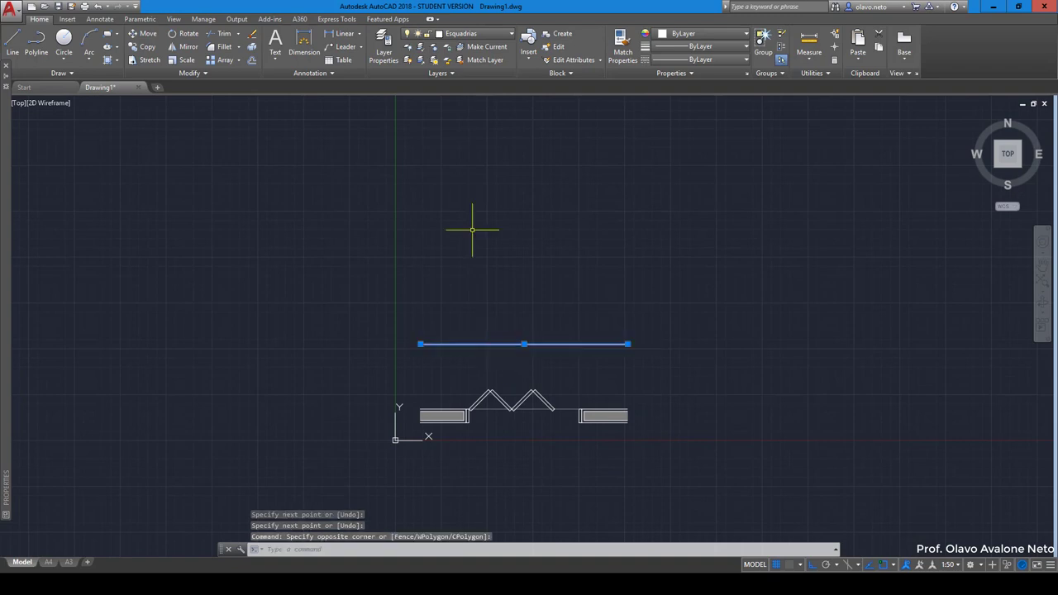
{"action": "left_click", "coordinate": [475, 34]}
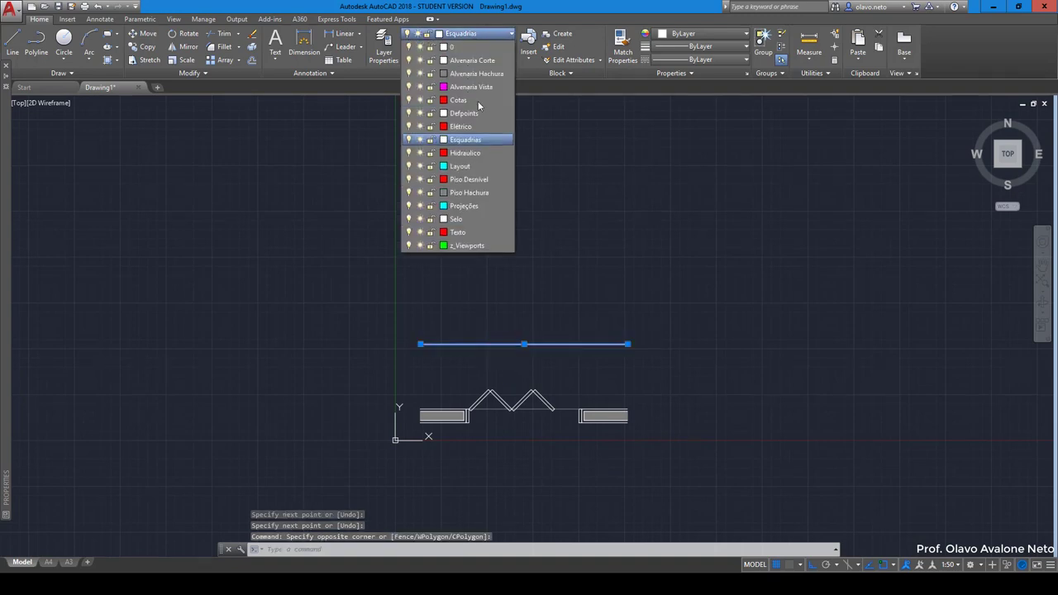
{"action": "left_click", "coordinate": [487, 60]}
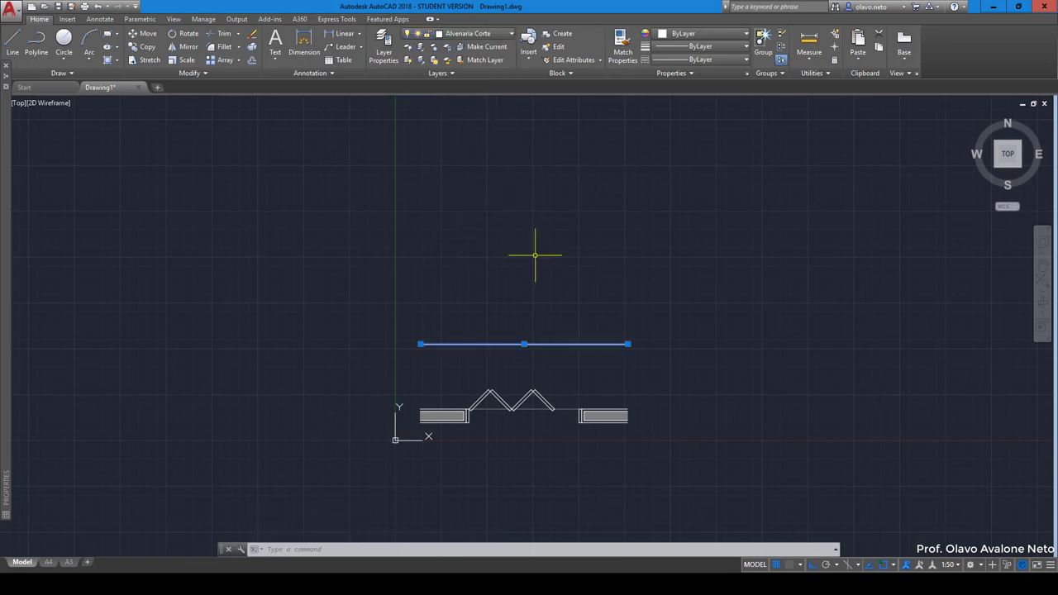
{"action": "key", "text": "Escape"}
{"action": "key", "text": "Escape"}
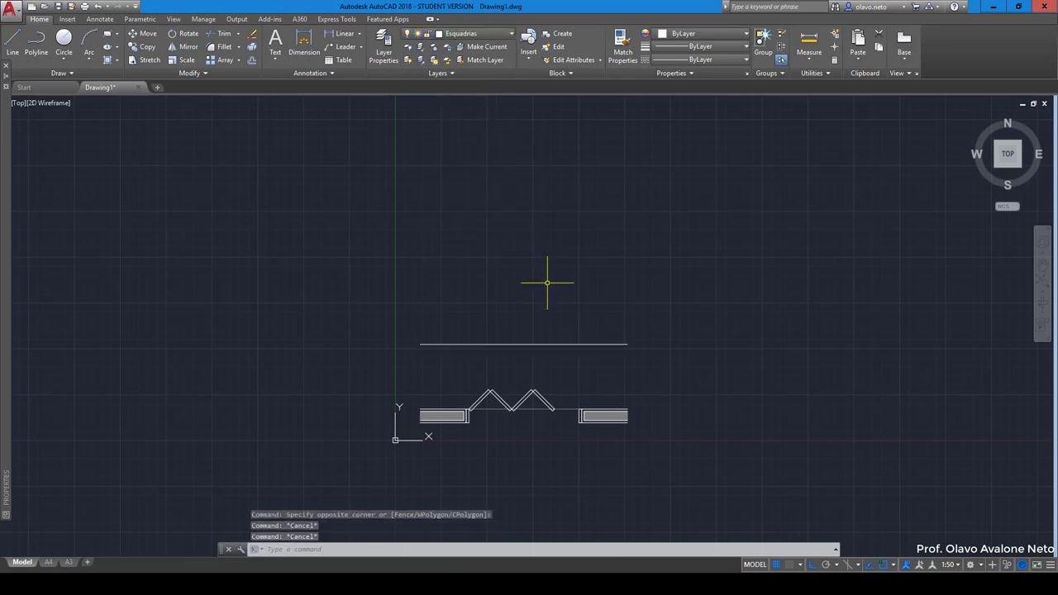
{"action": "middle_click_drag", "start_coordinate": [546, 282], "coordinate": [515, 319]}
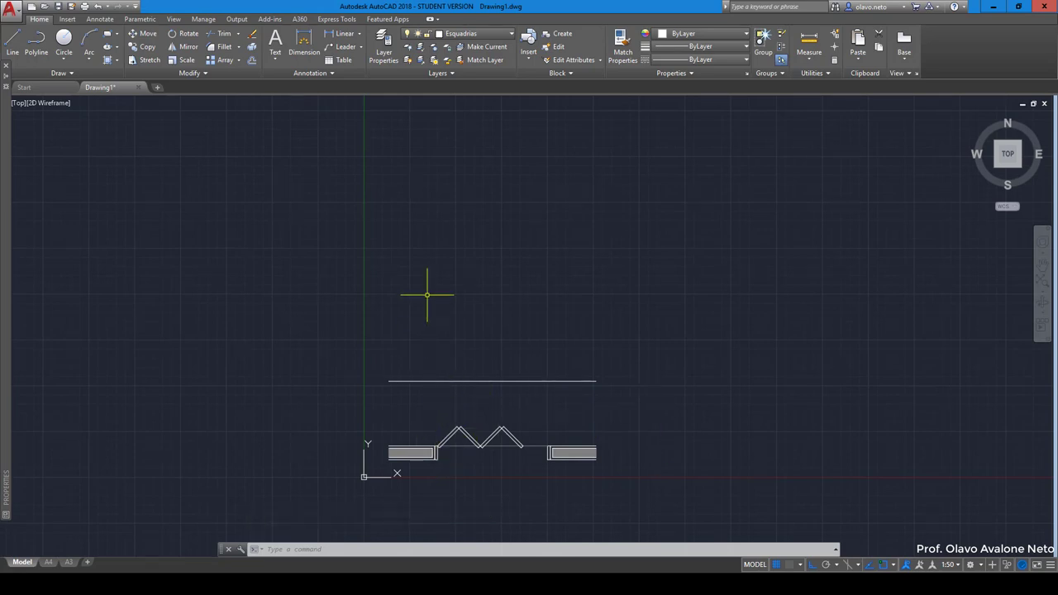
Draw vertical rays upward from the left jamb corner and the left frame's inner corner
{"action": "type", "text": "ra"}
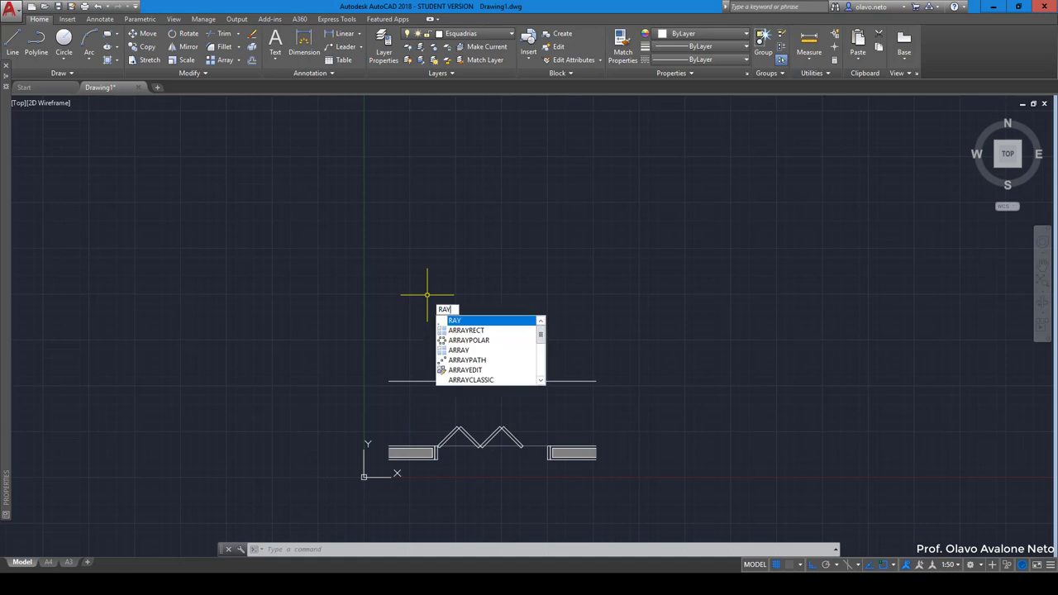
{"action": "key", "text": "Return"}
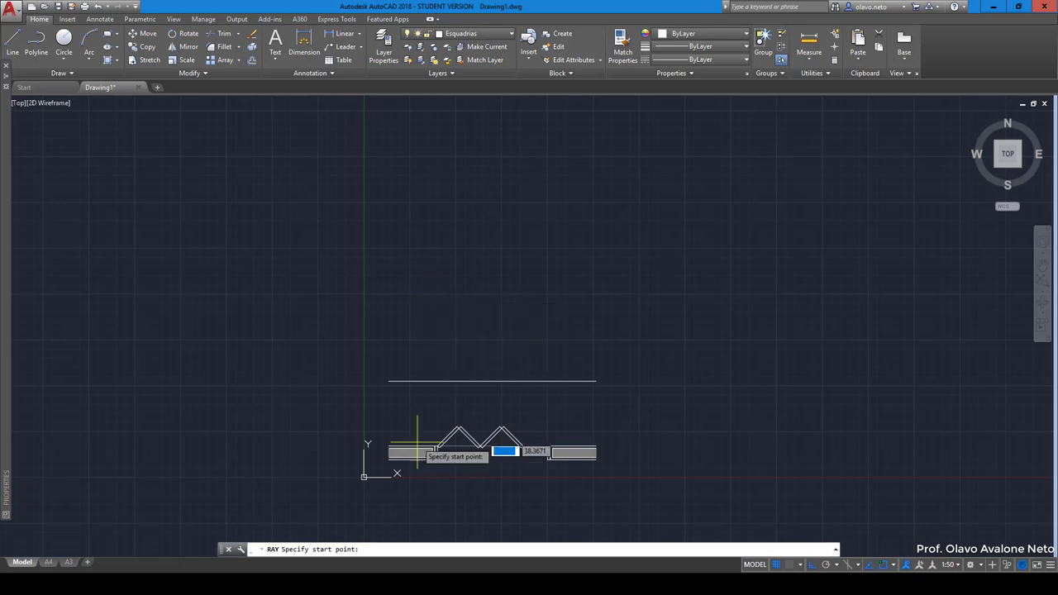
{"action": "scroll", "coordinate": [434, 463], "scroll_direction": "up", "scroll_amount": 4}
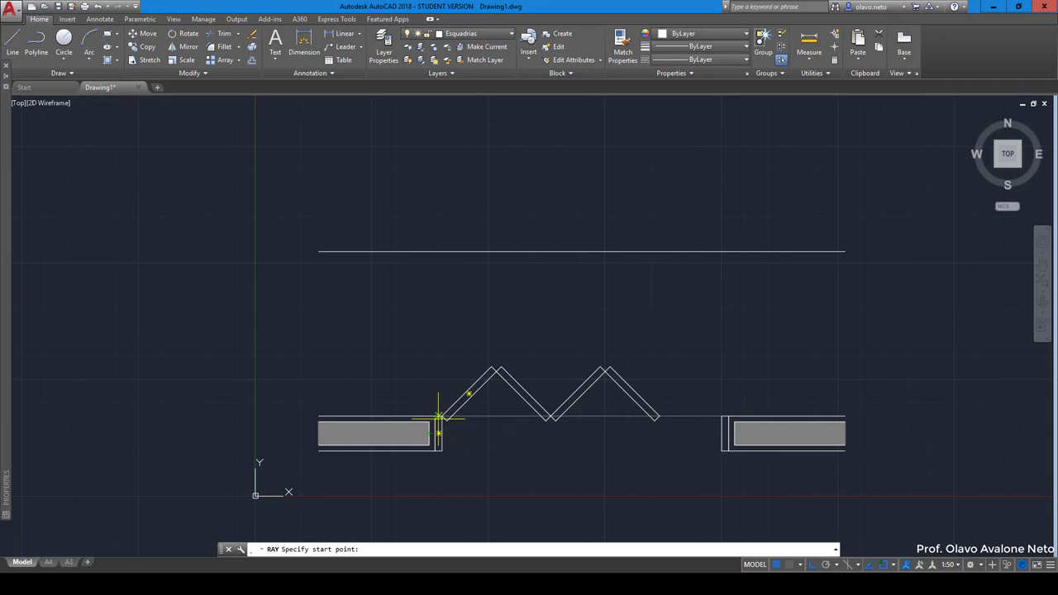
{"action": "scroll", "coordinate": [426, 423], "scroll_direction": "up", "scroll_amount": 5}
{"action": "left_click", "coordinate": [414, 406]}
{"action": "left_click", "coordinate": [416, 322]}
{"action": "key", "text": "Return"}
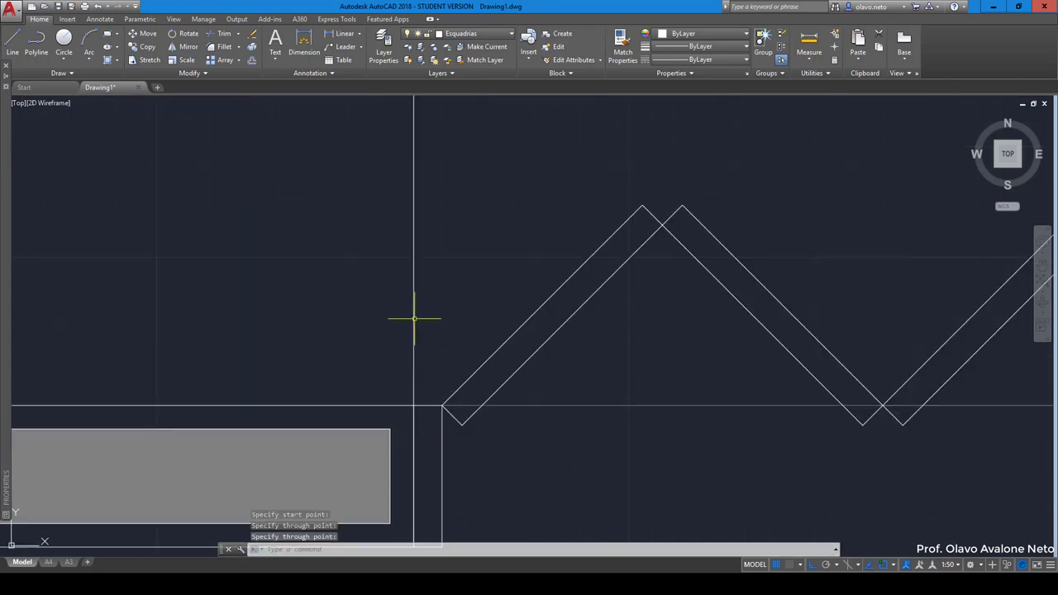
{"action": "key", "text": "Return"}
{"action": "left_click", "coordinate": [440, 405]}
{"action": "left_click", "coordinate": [441, 273]}
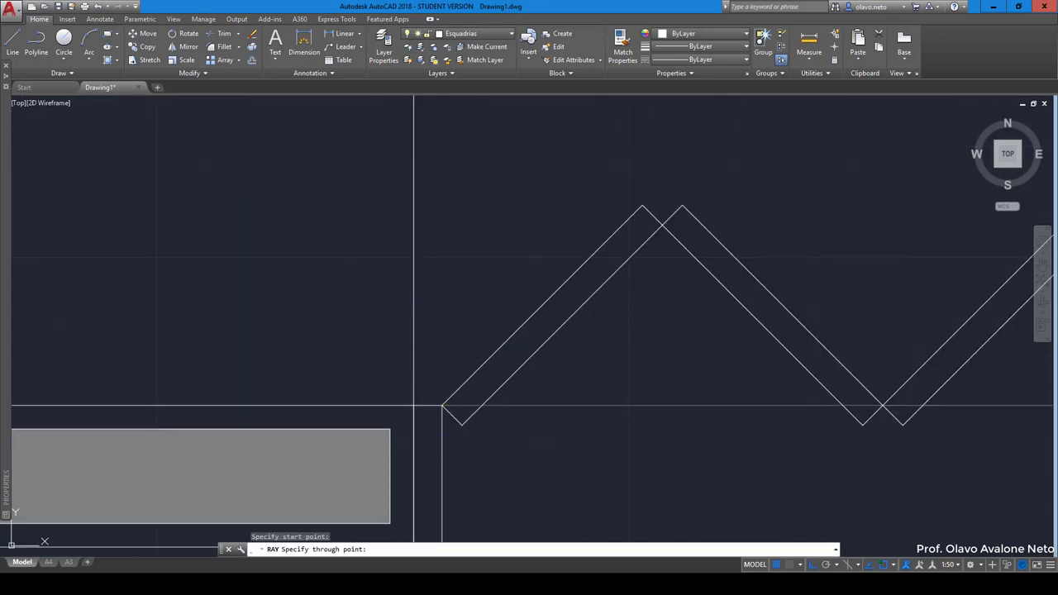
{"action": "key", "text": "Return"}
Draw rays upward from the right jamb and right frame's inner corner, then open Options
{"action": "scroll", "coordinate": [432, 357], "scroll_direction": "down", "scroll_amount": 5}
{"action": "key", "text": "Return"}
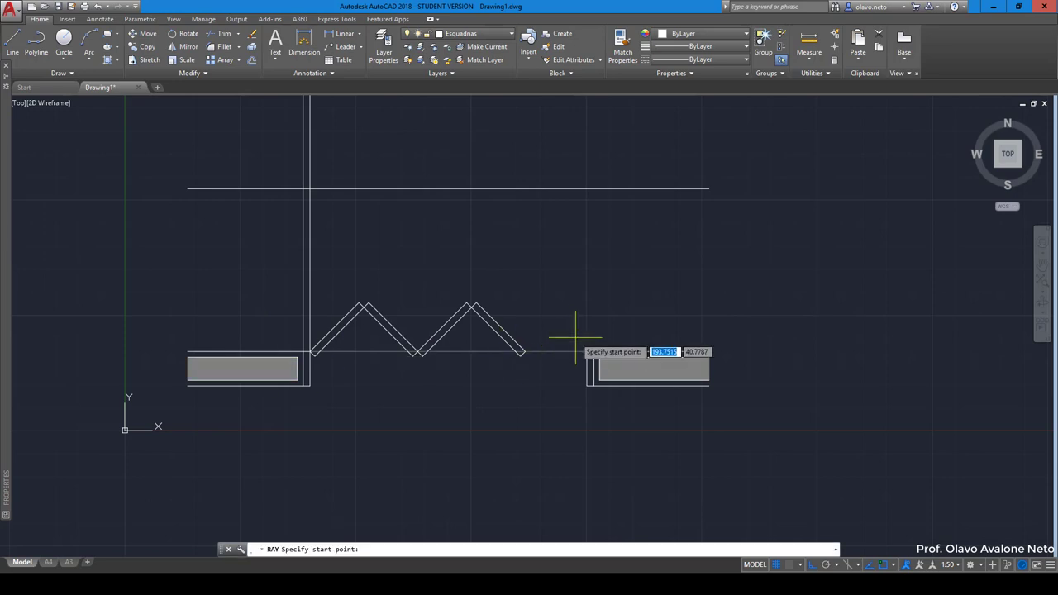
{"action": "left_click", "coordinate": [587, 353]}
{"action": "left_click", "coordinate": [579, 301]}
{"action": "key", "text": "Return"}
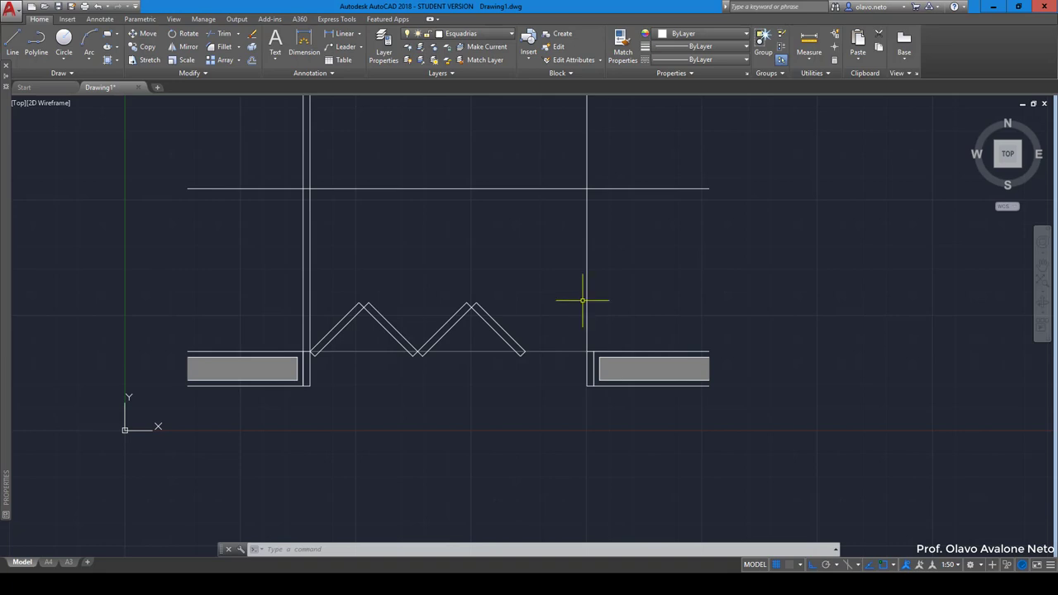
{"action": "scroll", "coordinate": [612, 351], "scroll_direction": "up", "scroll_amount": 3}
{"action": "left_click", "coordinate": [594, 321]}
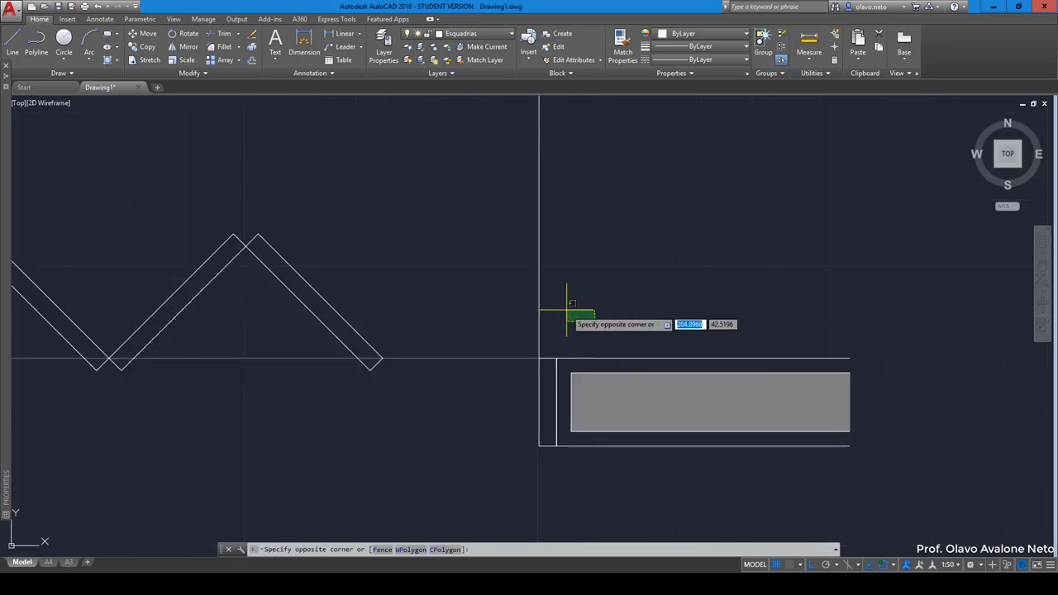
{"action": "key", "text": "Escape"}
{"action": "type", "text": "ray"}
{"action": "key", "text": "Return"}
{"action": "left_click", "coordinate": [556, 359]}
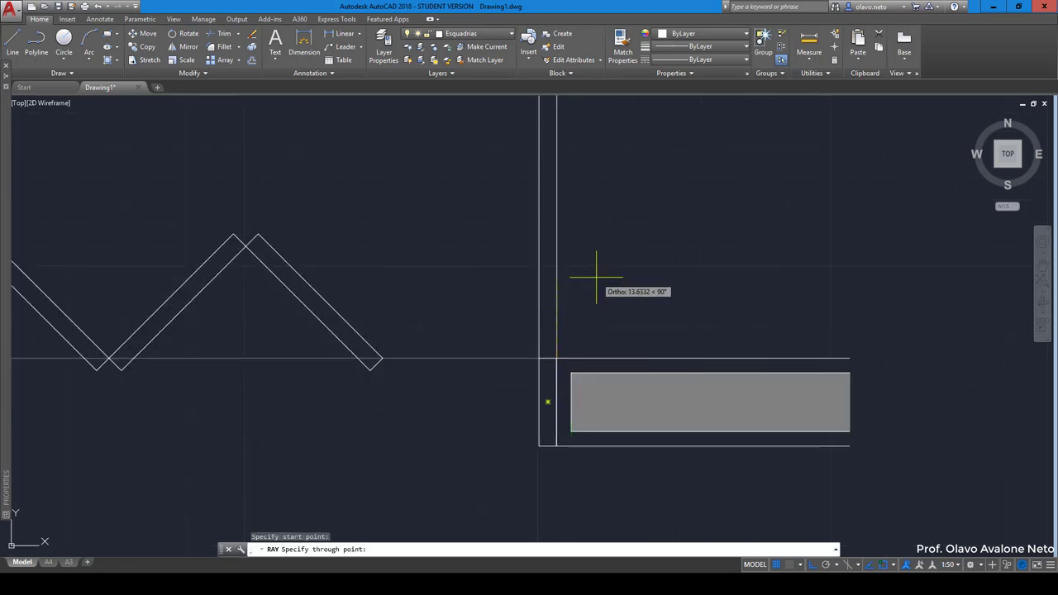
{"action": "left_click", "coordinate": [598, 278]}
{"action": "key", "text": "Return"}
{"action": "scroll", "coordinate": [556, 345], "scroll_direction": "down", "scroll_amount": 5}
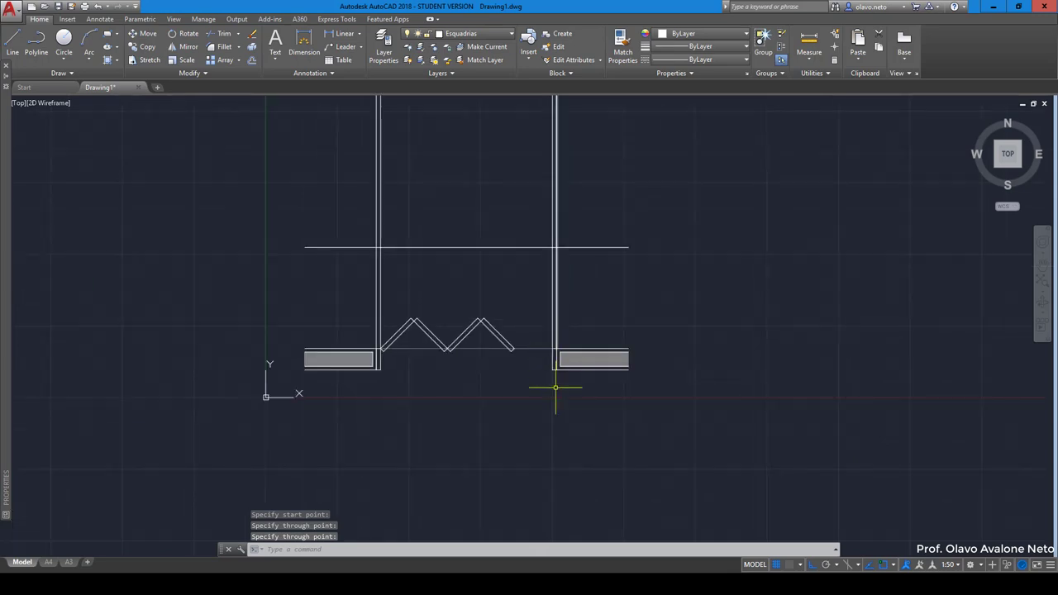
{"action": "left_click", "coordinate": [241, 550]}
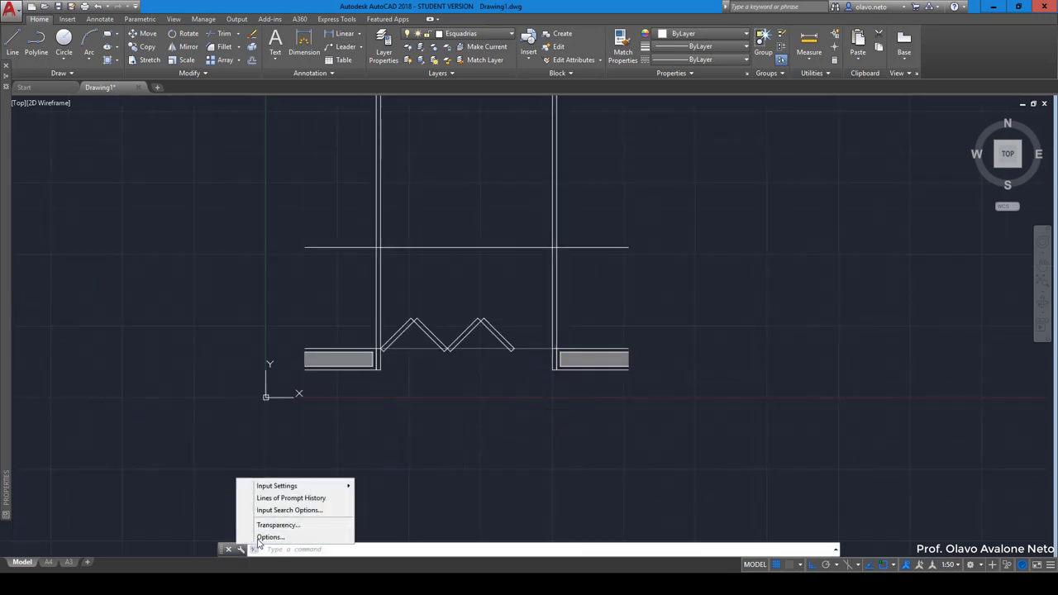
{"action": "left_click", "coordinate": [270, 537]}
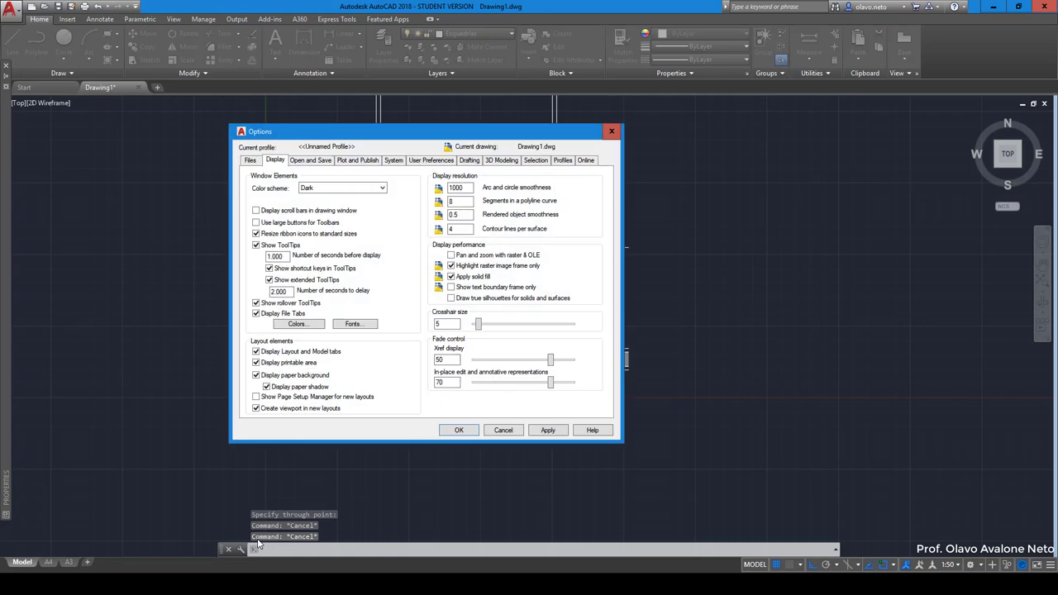
In User Preferences, make right-click repeat the last command and disable drawing-area shortcut menus
{"action": "left_click", "coordinate": [428, 162]}
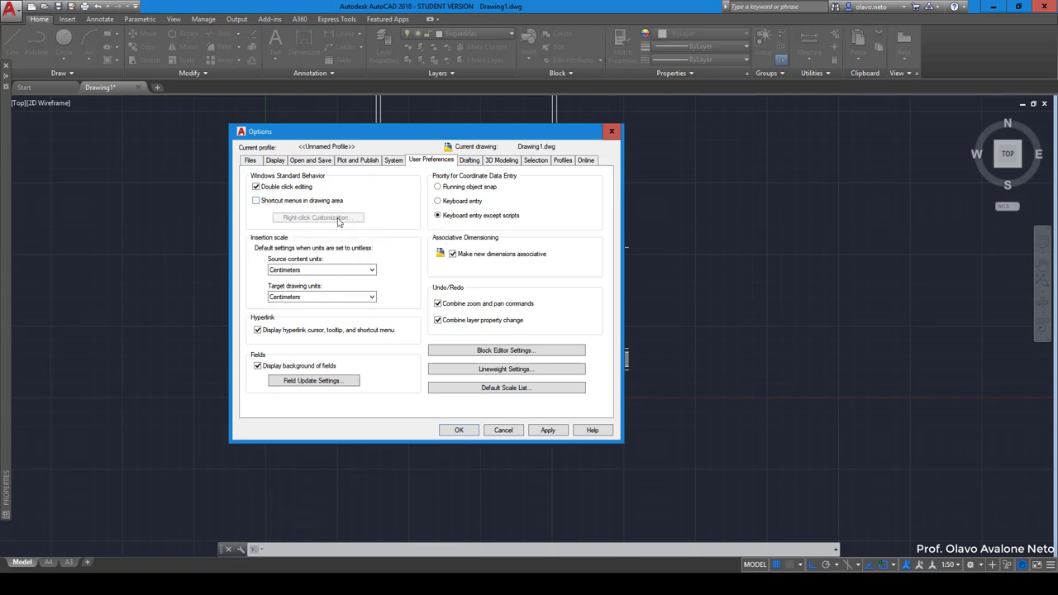
{"action": "left_click", "coordinate": [255, 200]}
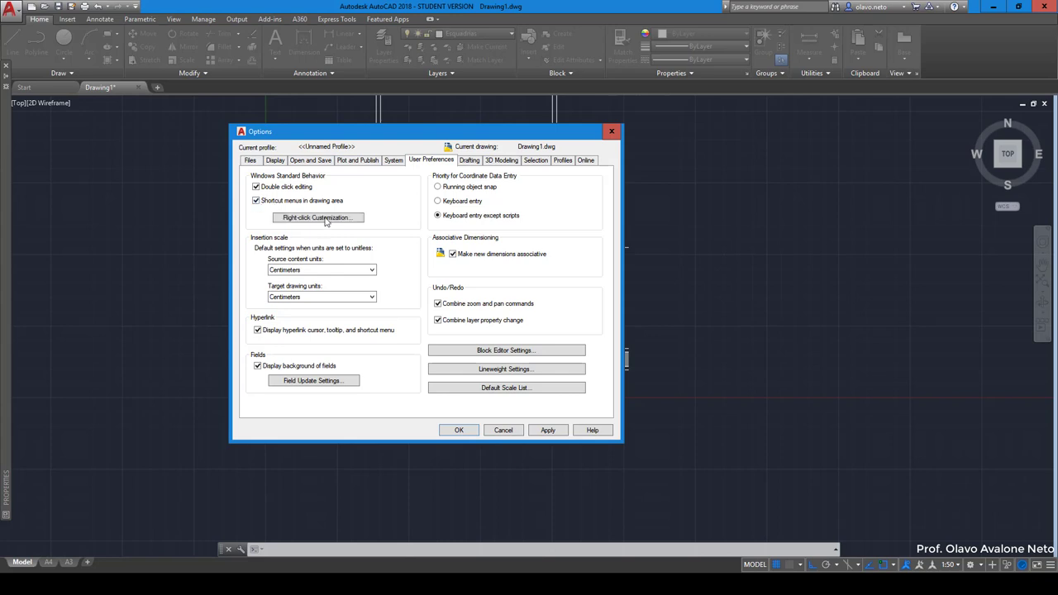
{"action": "left_click", "coordinate": [329, 226]}
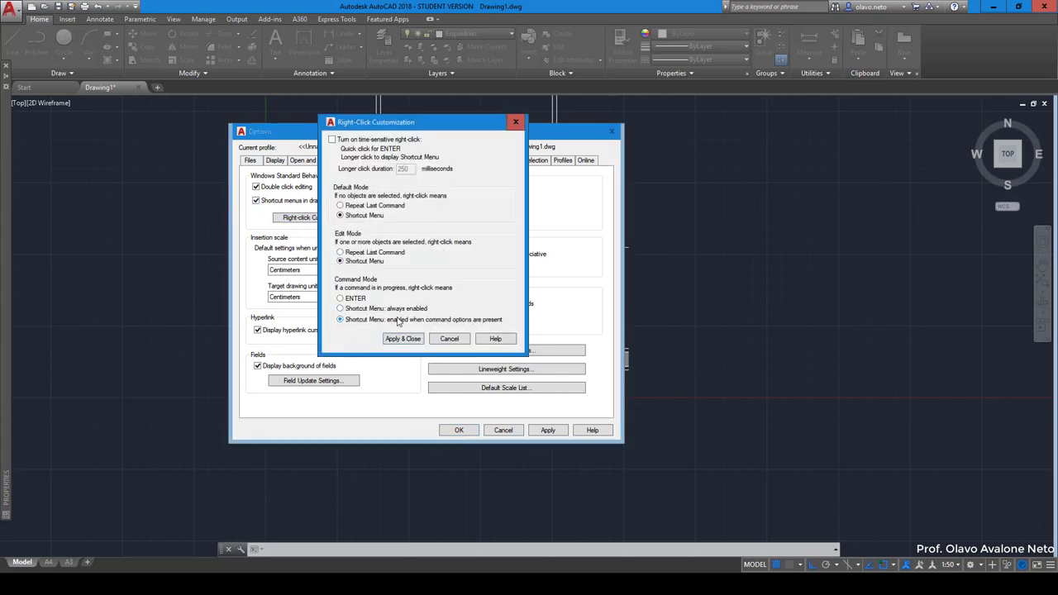
{"action": "left_click", "coordinate": [394, 207]}
{"action": "left_click", "coordinate": [405, 339]}
{"action": "left_click", "coordinate": [545, 430]}
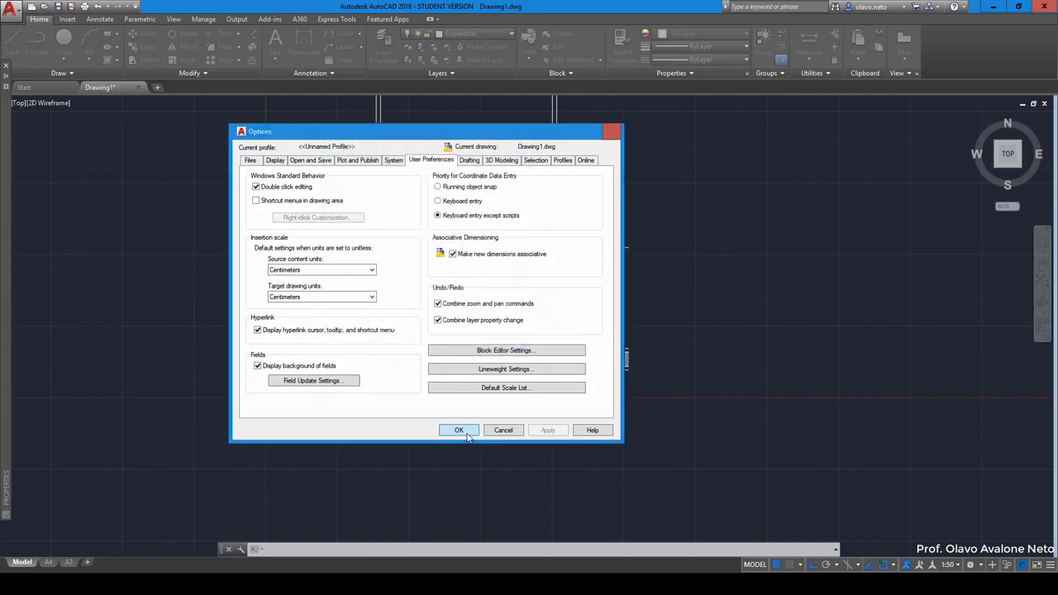
{"action": "left_click", "coordinate": [466, 433]}
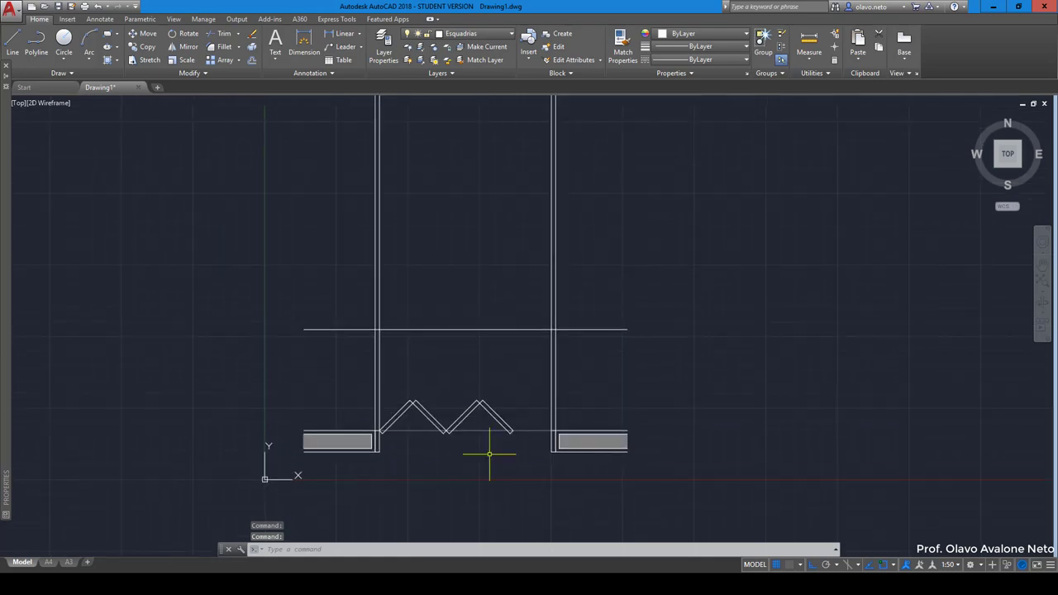
Offset the horizontal line above the door 210 units upward
{"action": "scroll", "coordinate": [489, 454], "scroll_direction": "down", "scroll_amount": 4}
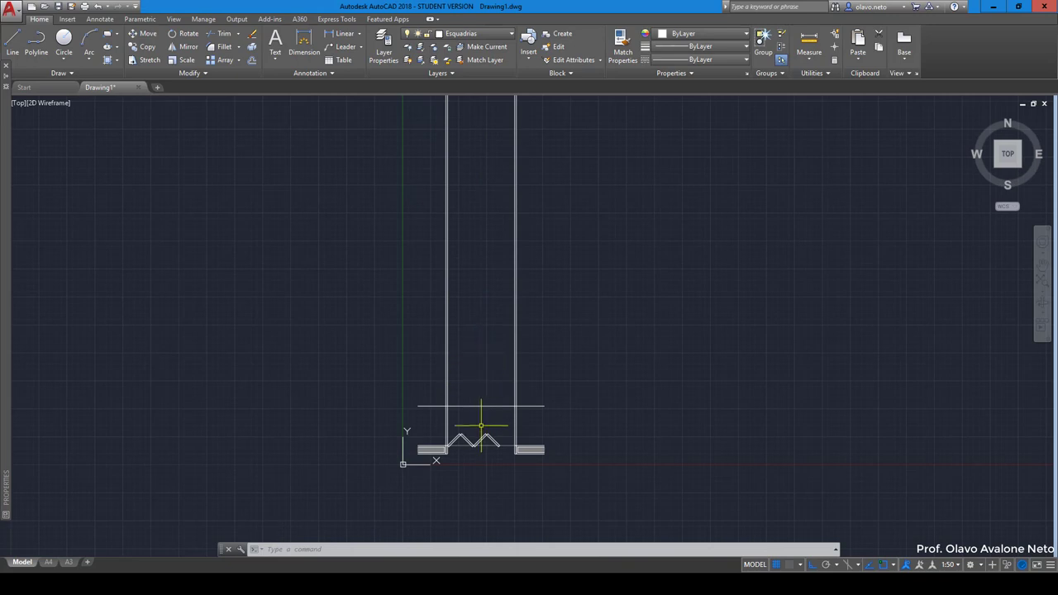
{"action": "scroll", "coordinate": [477, 410], "scroll_direction": "up", "scroll_amount": 2}
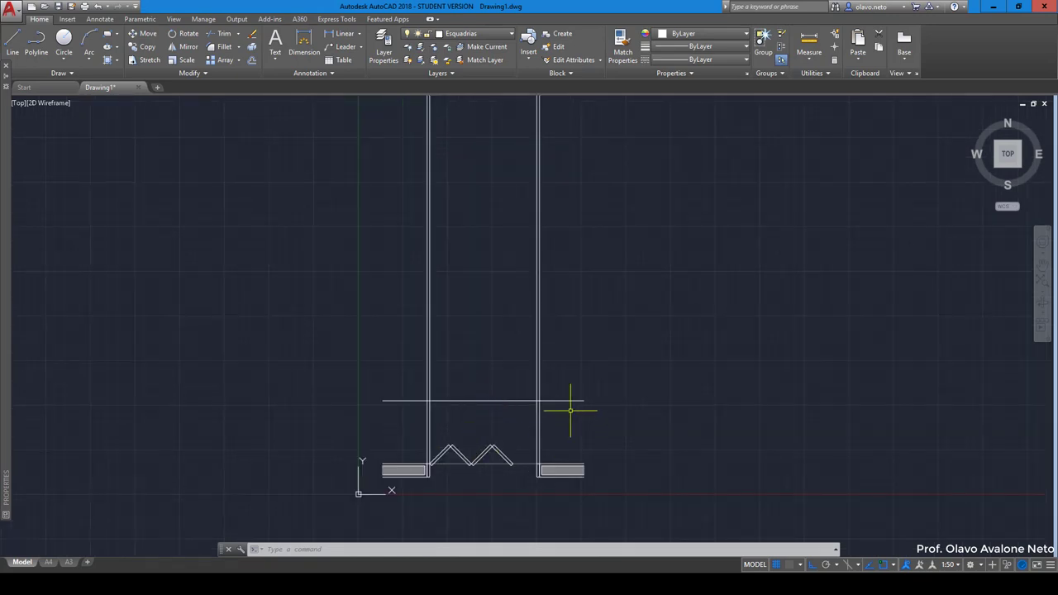
{"action": "left_click", "coordinate": [567, 401]}
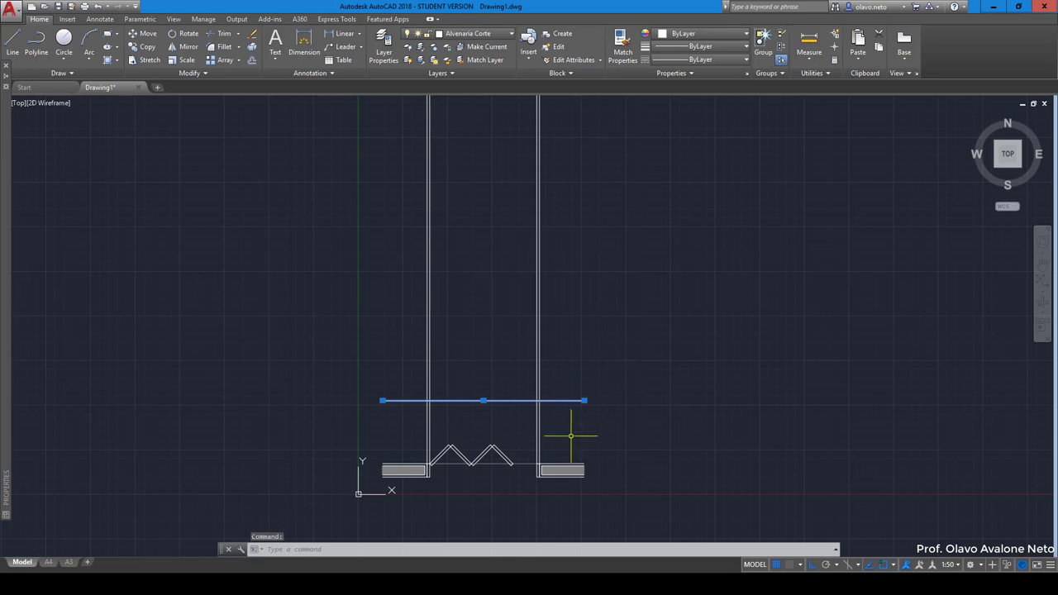
{"action": "key", "text": "Escape"}
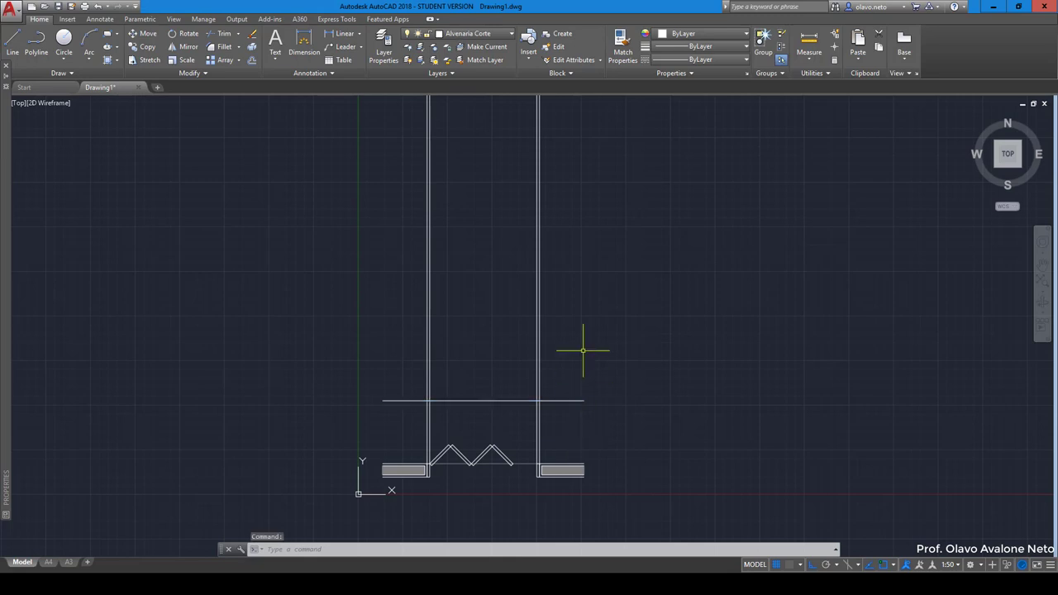
{"action": "type", "text": "o"}
{"action": "key", "text": "Return"}
{"action": "type", "text": "2"}
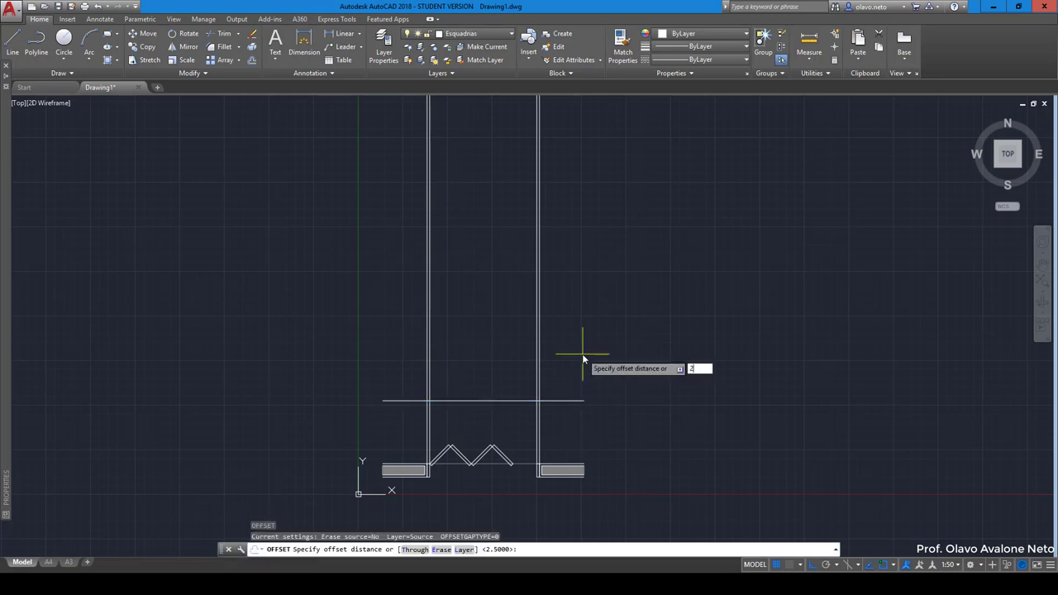
{"action": "type", "text": "10"}
{"action": "key", "text": "Return"}
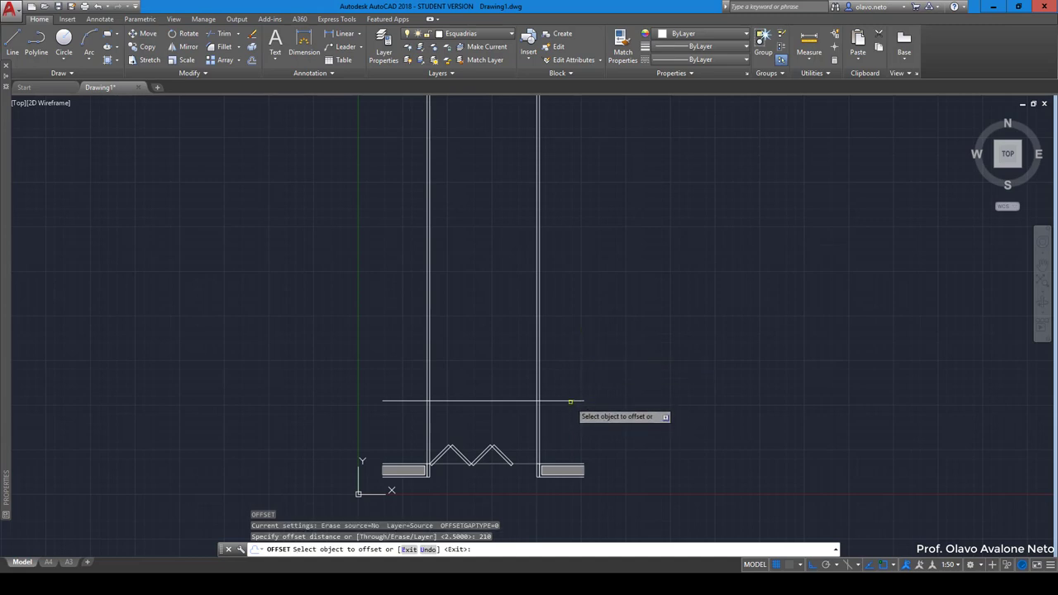
{"action": "left_click", "coordinate": [576, 402]}
{"action": "left_click", "coordinate": [586, 275]}
{"action": "key", "text": "Return"}
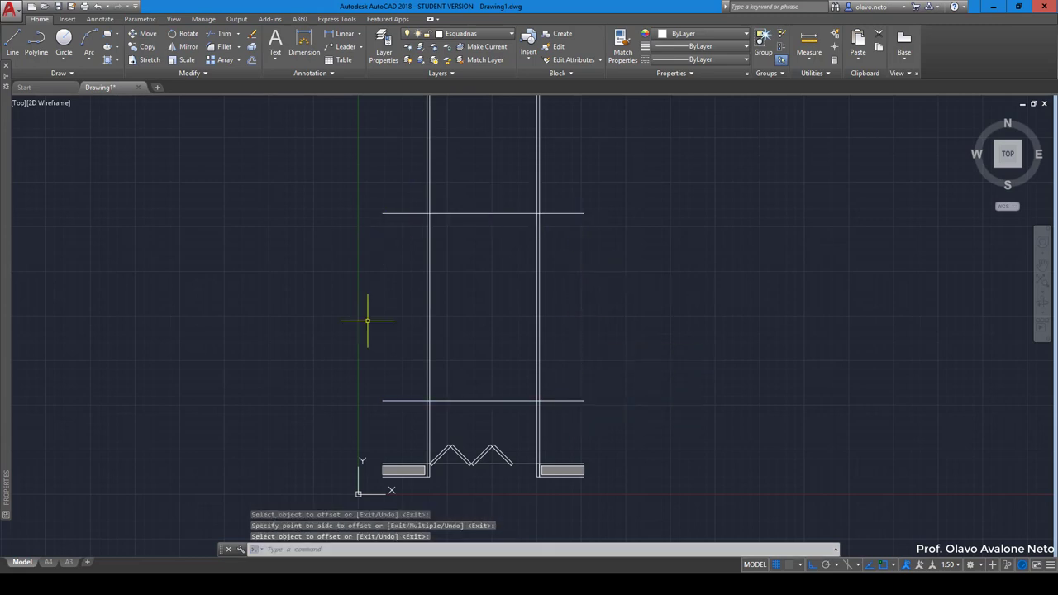
{"action": "scroll", "coordinate": [507, 232], "scroll_direction": "up", "scroll_amount": 2}
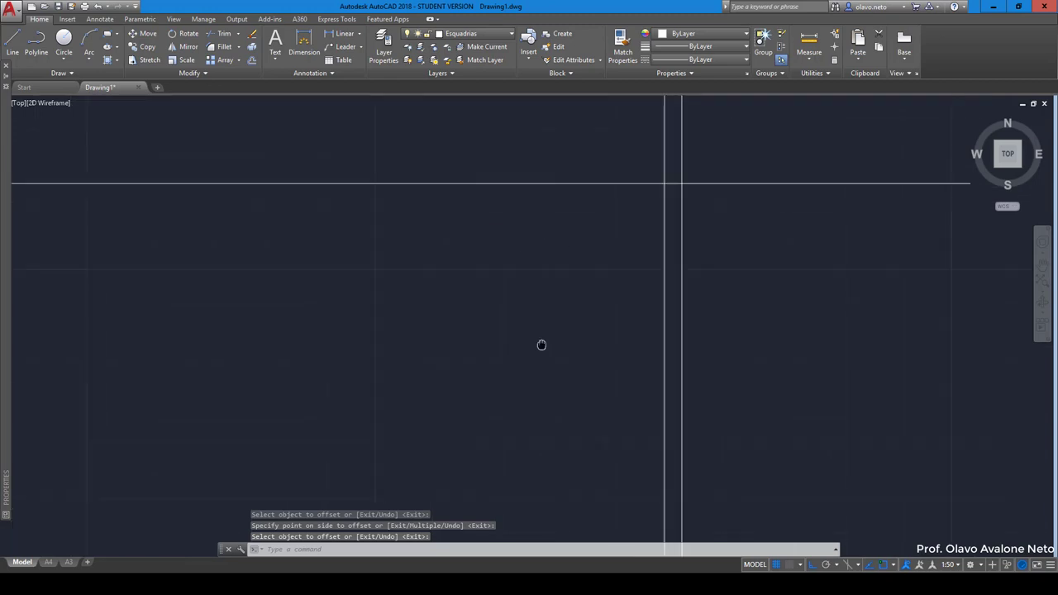
{"action": "middle_click_drag", "start_coordinate": [543, 345], "coordinate": [590, 401]}
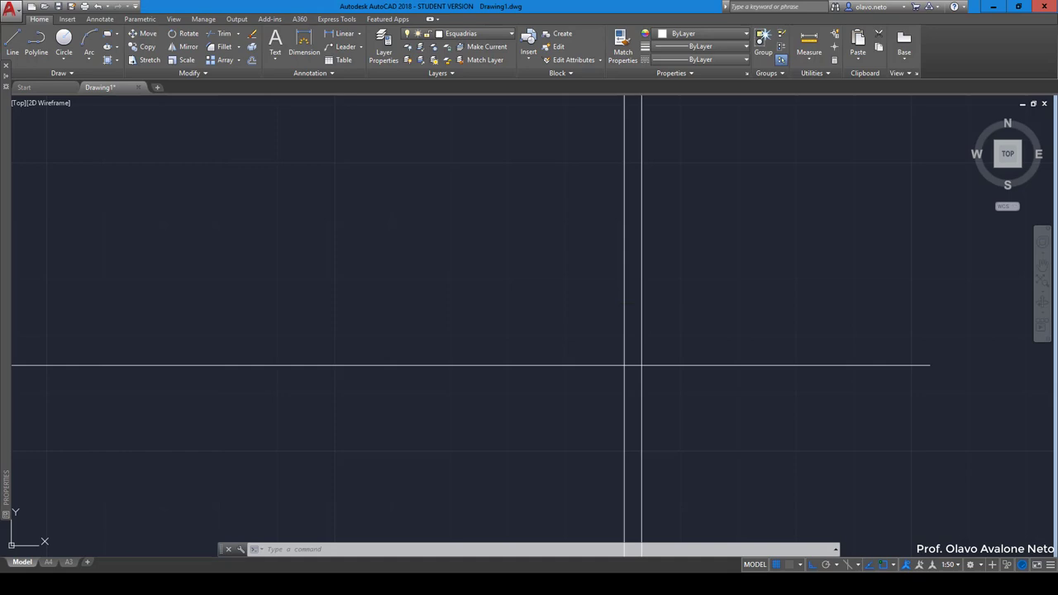
Offset the new upper line 3 units upward to form a parallel double line
{"action": "type", "text": "o"}
{"action": "key", "text": "Return"}
{"action": "type", "text": "3"}
{"action": "key", "text": "Return"}
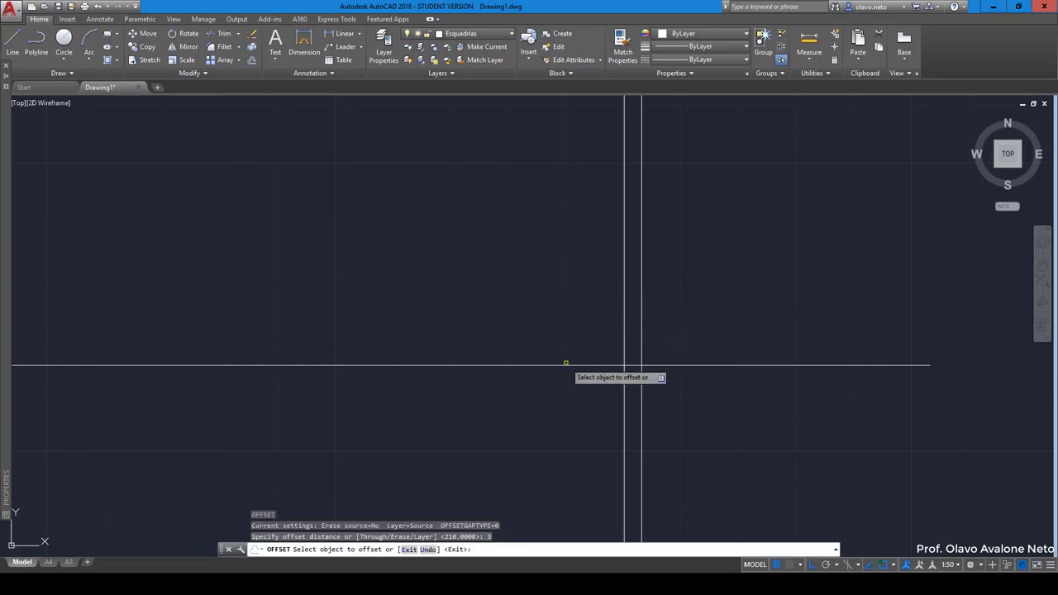
{"action": "left_click", "coordinate": [565, 362]}
{"action": "left_click", "coordinate": [565, 314]}
{"action": "key", "text": "Return"}
{"action": "scroll", "coordinate": [561, 332], "scroll_direction": "down", "scroll_amount": 3}
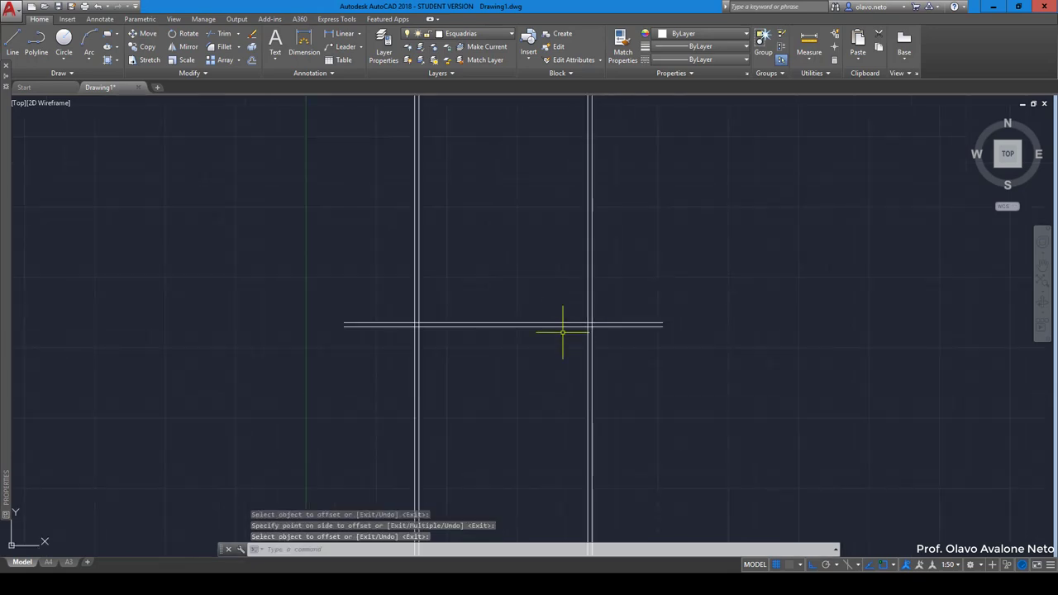
{"action": "middle_click_drag", "start_coordinate": [535, 373], "coordinate": [509, 313]}
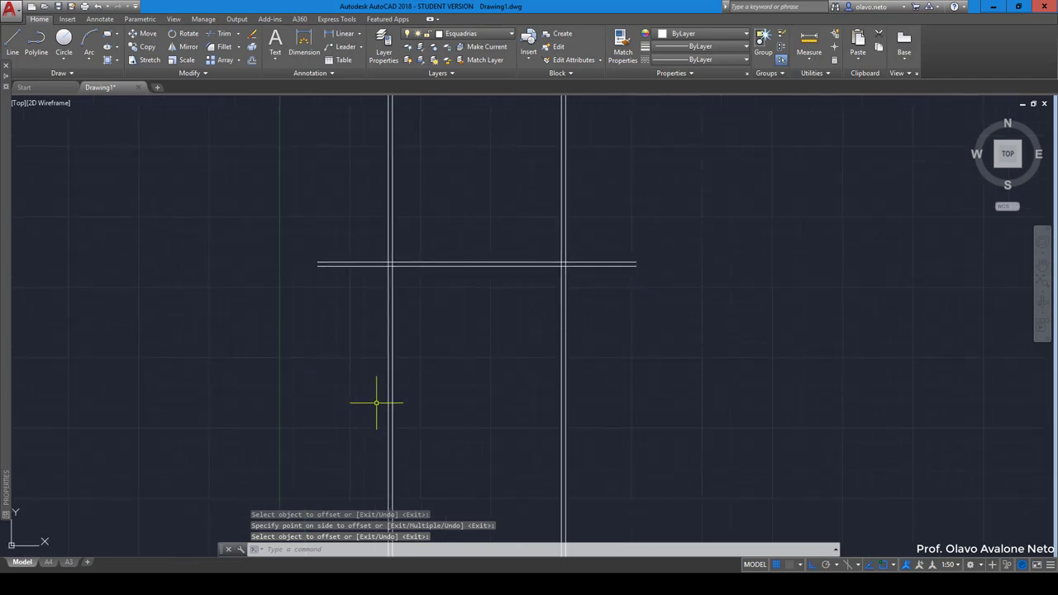
{"action": "scroll", "coordinate": [379, 404], "scroll_direction": "down", "scroll_amount": 2}
Trim the top frame's overhanging ends and the jamb line segments across the door opening
{"action": "type", "text": "tr"}
{"action": "key", "text": "Return"}
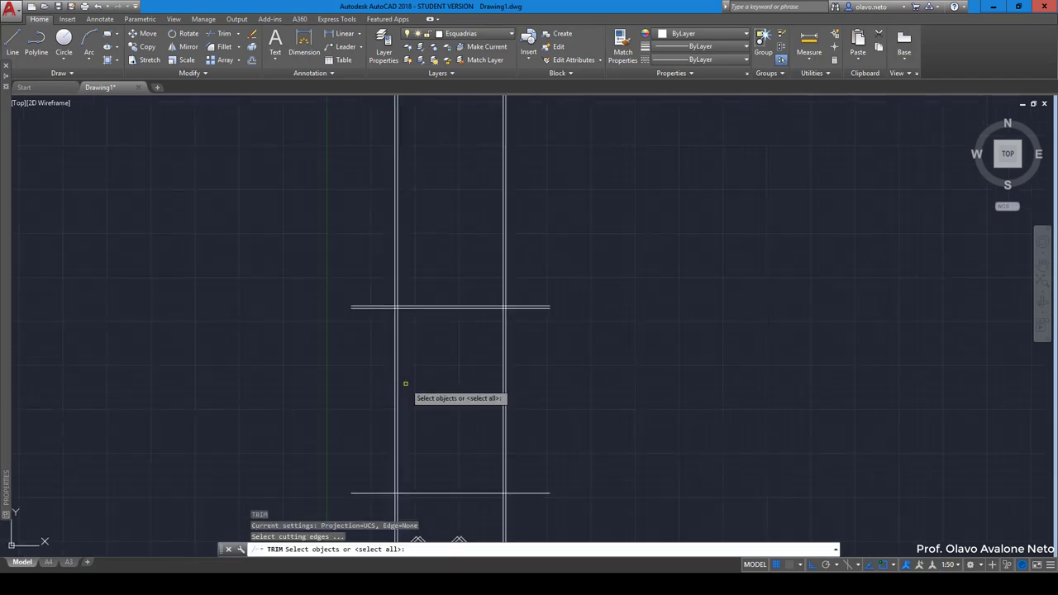
{"action": "key", "text": "Return"}
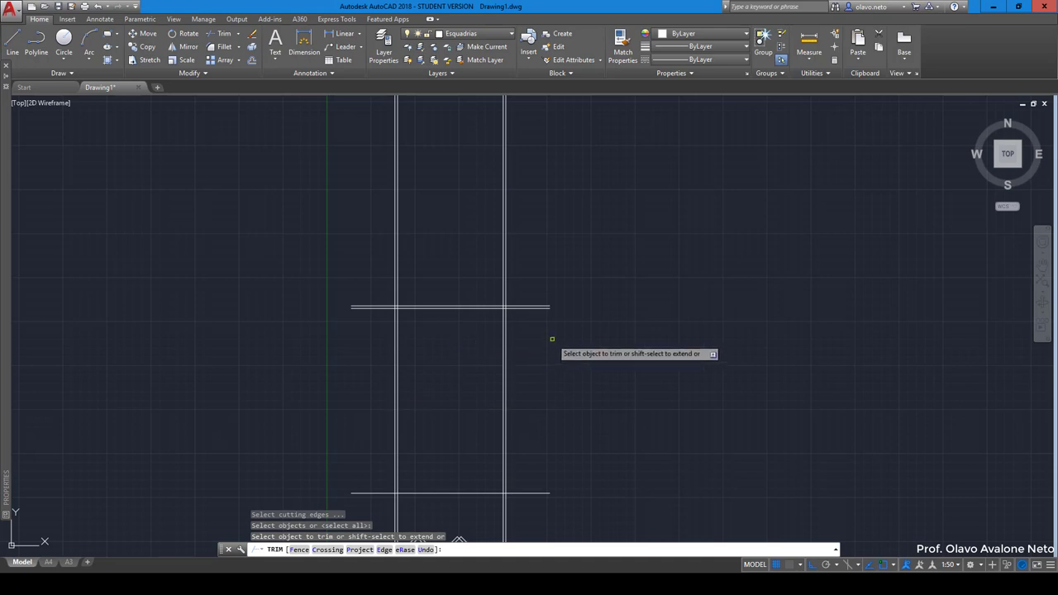
{"action": "mouse_move", "coordinate": [552, 340]}
{"action": "left_mouse_down"}
{"action": "mouse_move", "coordinate": [504, 275]}
{"action": "mouse_move", "coordinate": [351, 243]}
{"action": "left_mouse_up"}
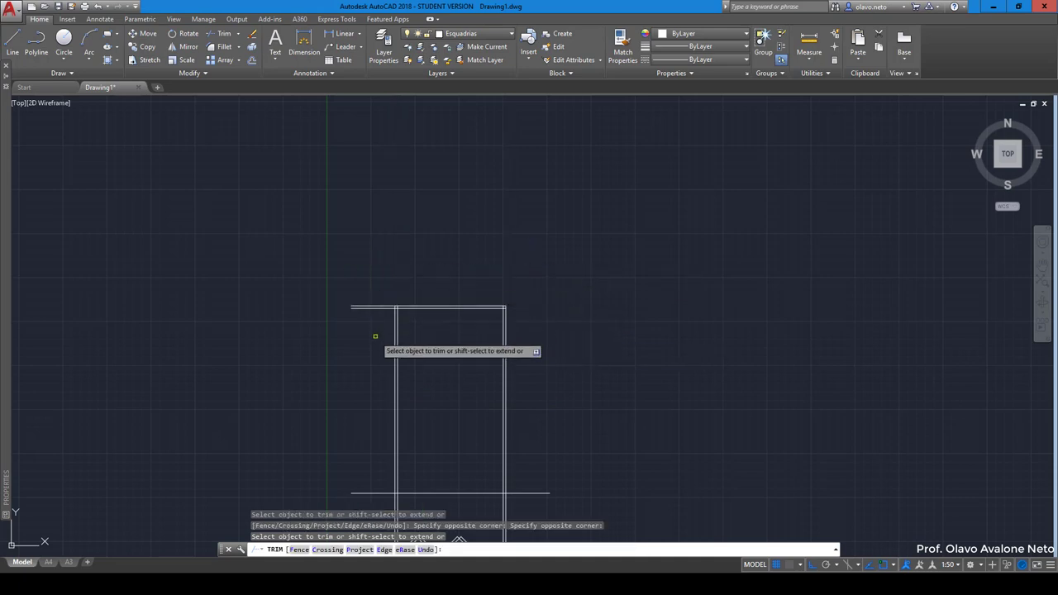
{"action": "left_click_drag", "start_coordinate": [378, 338], "coordinate": [347, 281]}
{"action": "middle_click_drag", "start_coordinate": [463, 463], "coordinate": [501, 344]}
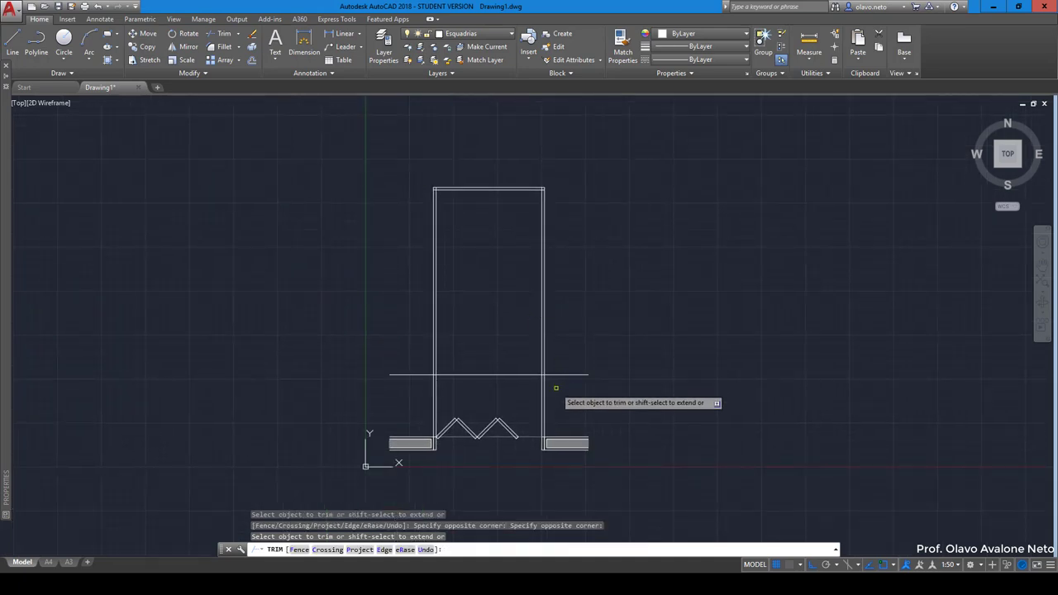
{"action": "left_click_drag", "start_coordinate": [558, 393], "coordinate": [454, 405]}
{"action": "left_click", "coordinate": [454, 405]}
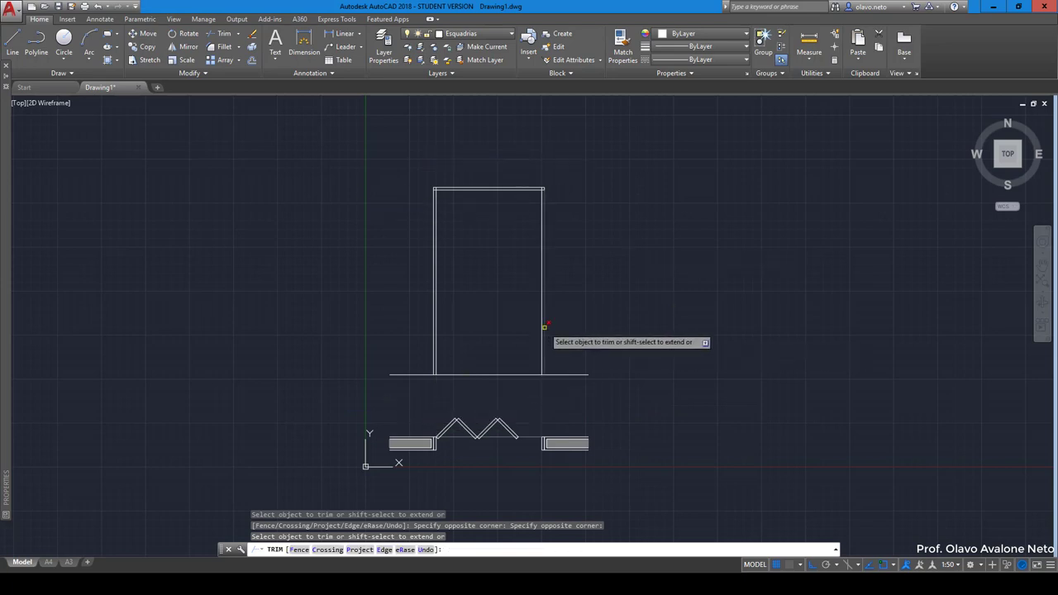
{"action": "key", "text": "Return"}
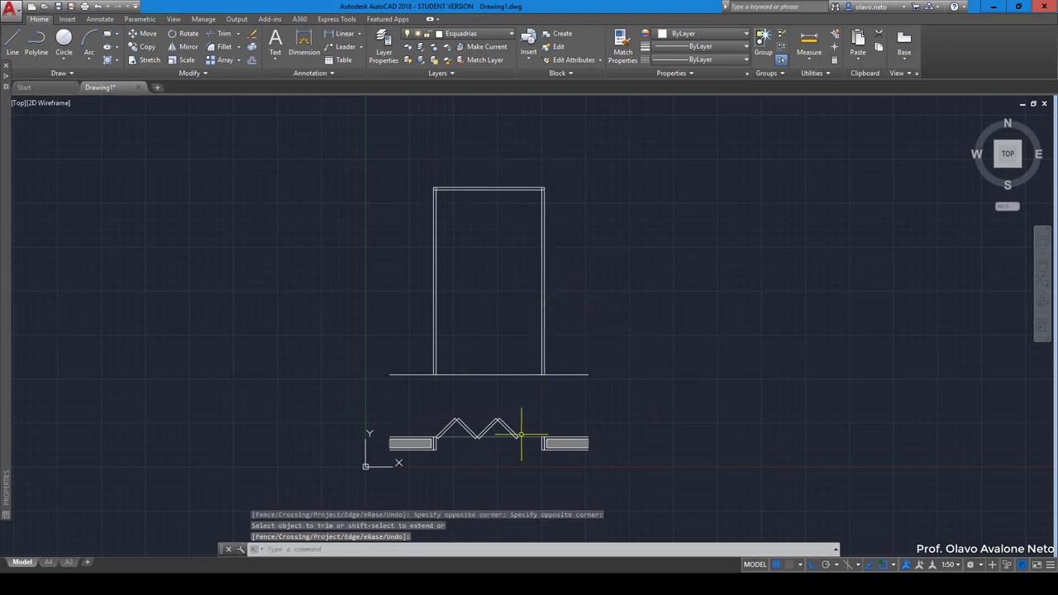
Zoom in on the jamb corner beside the zigzag and start a new rectangle there
{"action": "scroll", "coordinate": [472, 458], "scroll_direction": "up", "scroll_amount": 4}
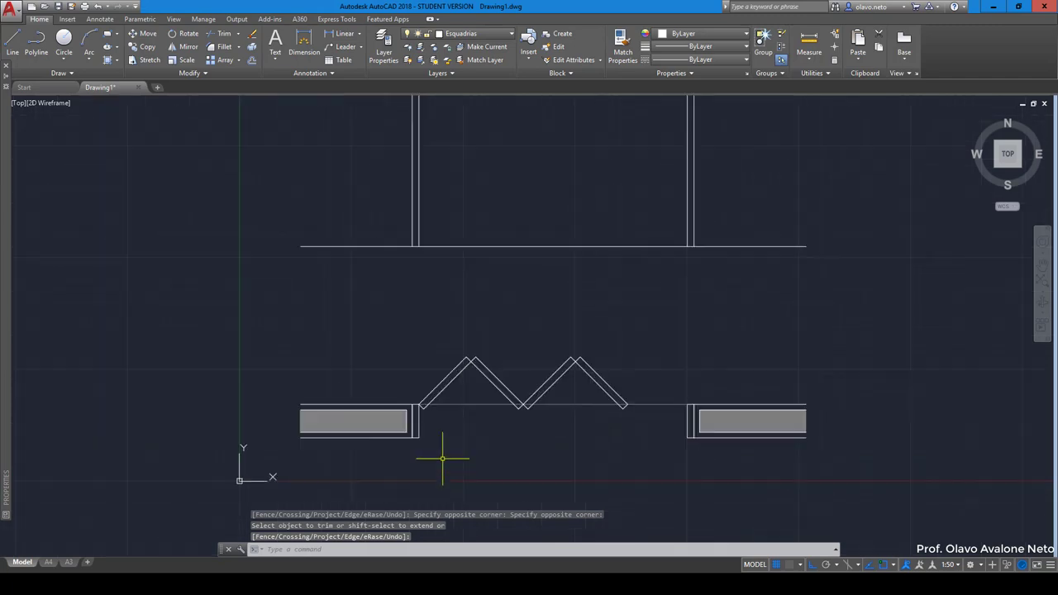
{"action": "scroll", "coordinate": [444, 449], "scroll_direction": "up", "scroll_amount": 4}
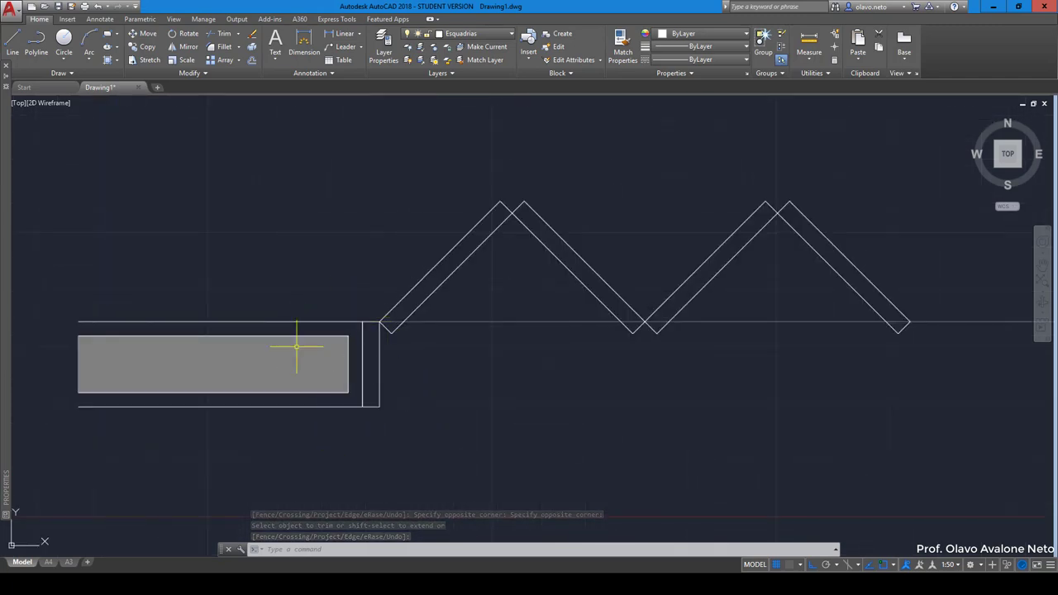
{"action": "scroll", "coordinate": [362, 273], "scroll_direction": "up", "scroll_amount": 5}
{"action": "middle_click_drag", "start_coordinate": [378, 368], "coordinate": [451, 263]}
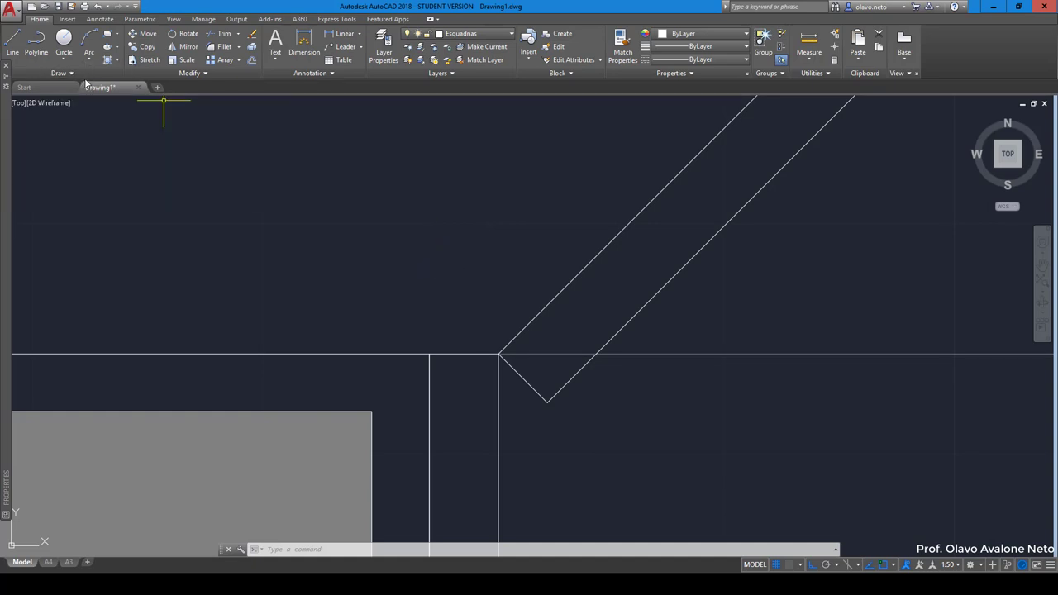
{"action": "left_click_drag", "start_coordinate": [468, 353], "coordinate": [467, 330]}
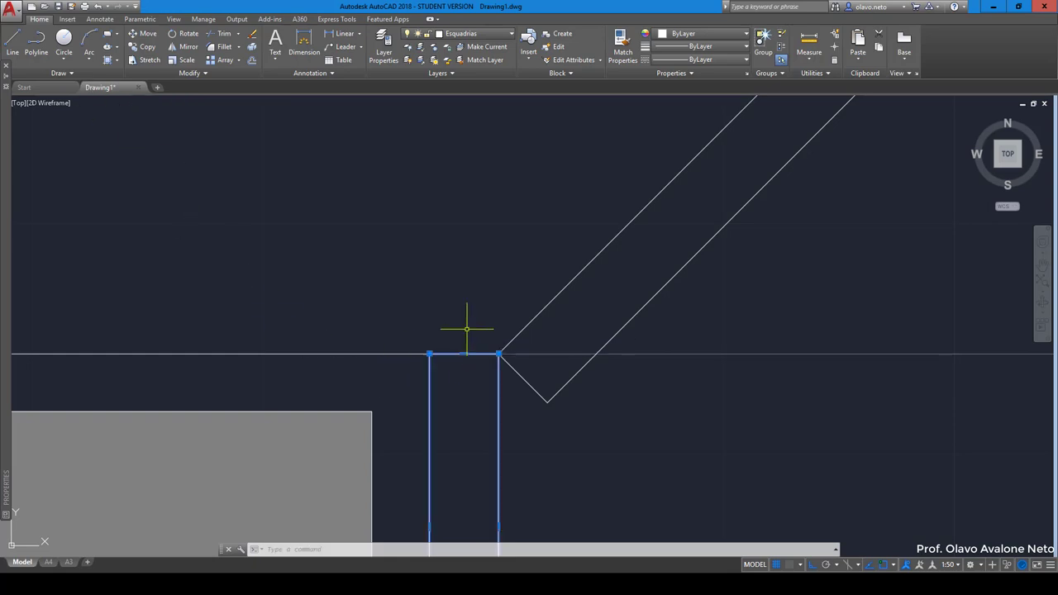
{"action": "scroll", "coordinate": [454, 278], "scroll_direction": "down", "scroll_amount": 2}
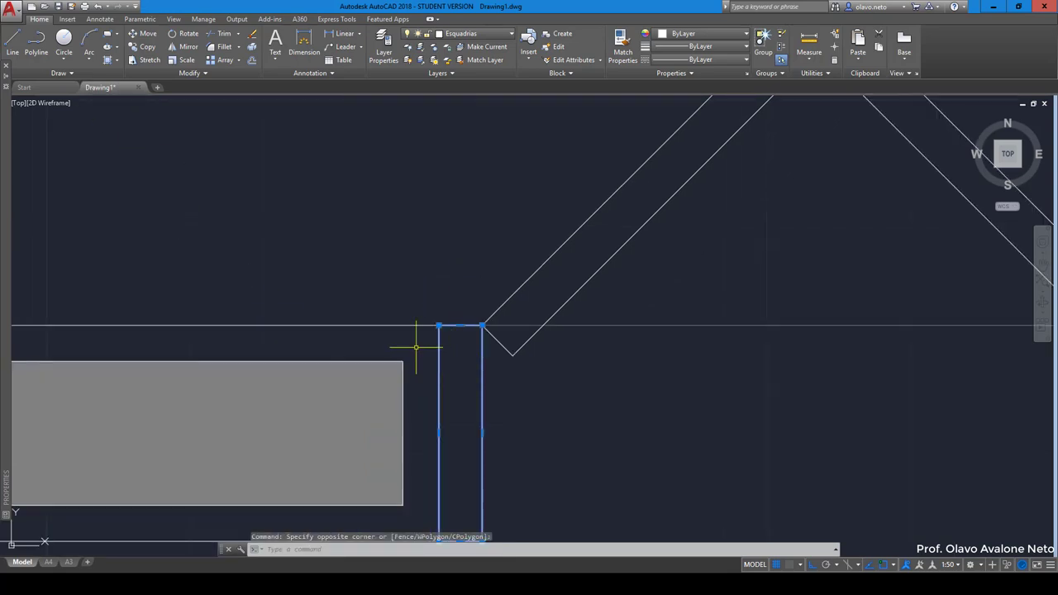
{"action": "scroll", "coordinate": [442, 296], "scroll_direction": "up", "scroll_amount": 2}
{"action": "key", "text": "Escape"}
{"action": "key", "text": "Escape"}
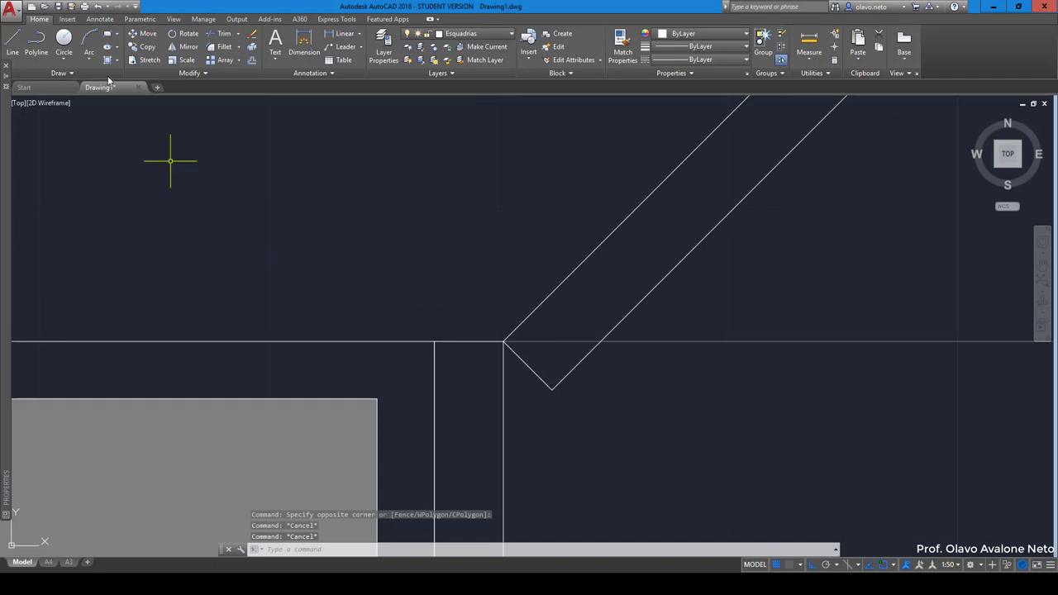
{"action": "left_click", "coordinate": [107, 34]}
Draw a 5×2 rectangle and move it onto the left jamb corner at the wall line
{"action": "left_click", "coordinate": [217, 312]}
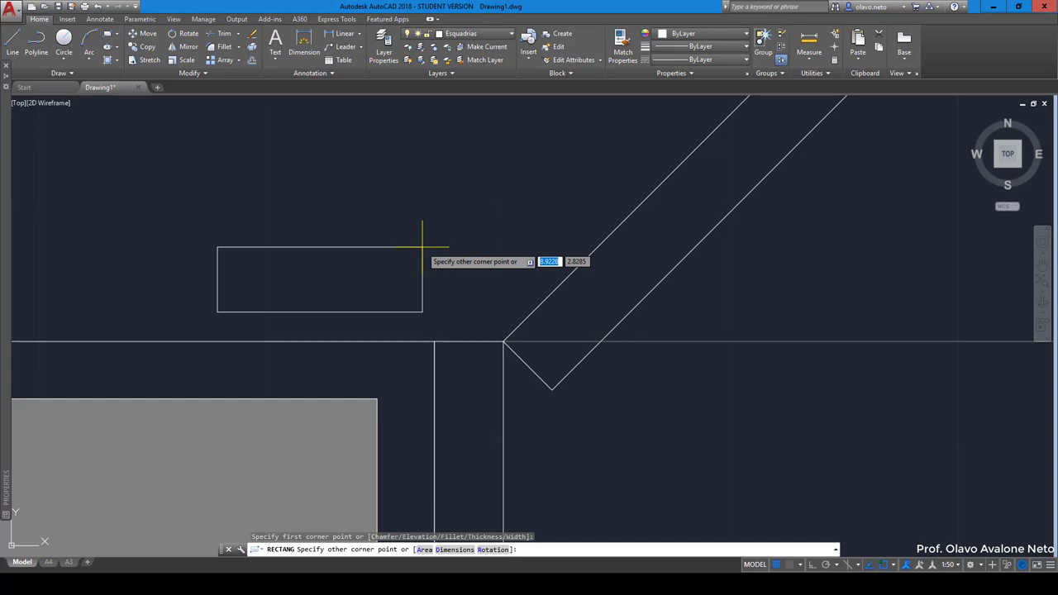
{"action": "type", "text": "@5,2"}
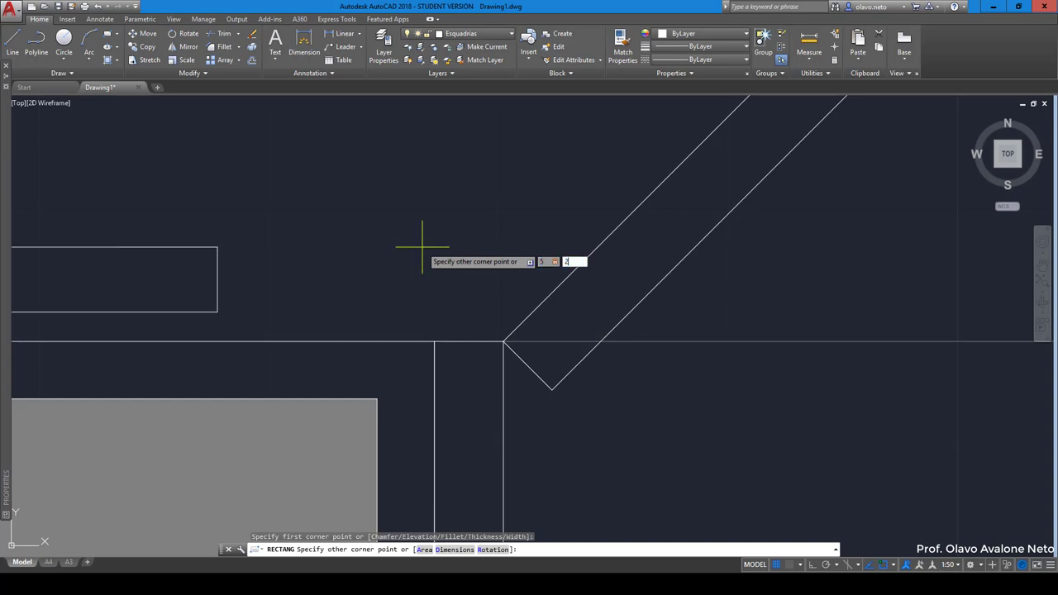
{"action": "key", "text": "Return"}
{"action": "left_click", "coordinate": [356, 305]}
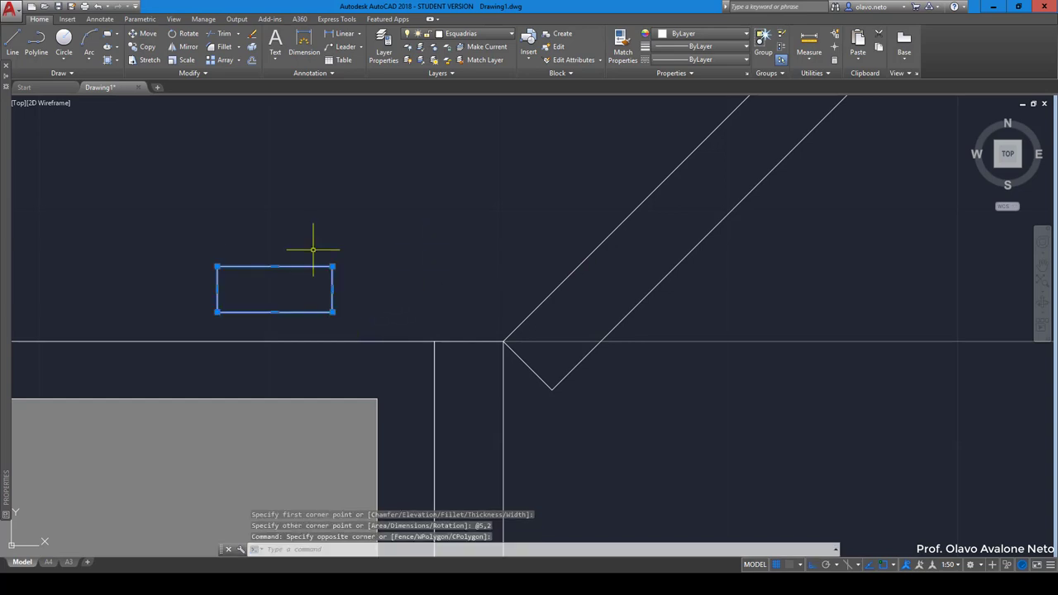
{"action": "key", "text": "Return"}
{"action": "left_click", "coordinate": [333, 312]}
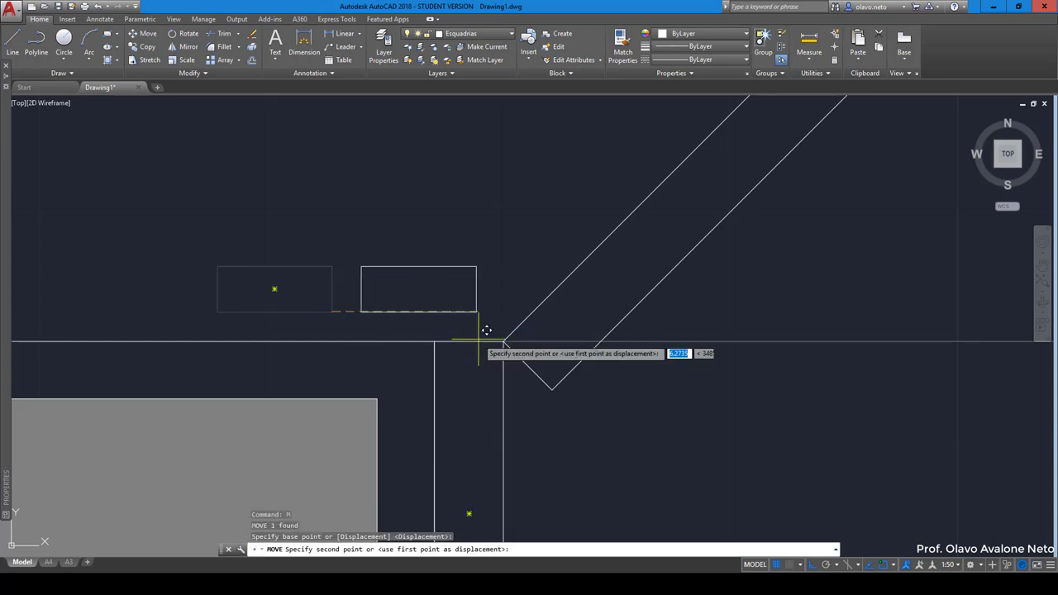
{"action": "left_click", "coordinate": [502, 341]}
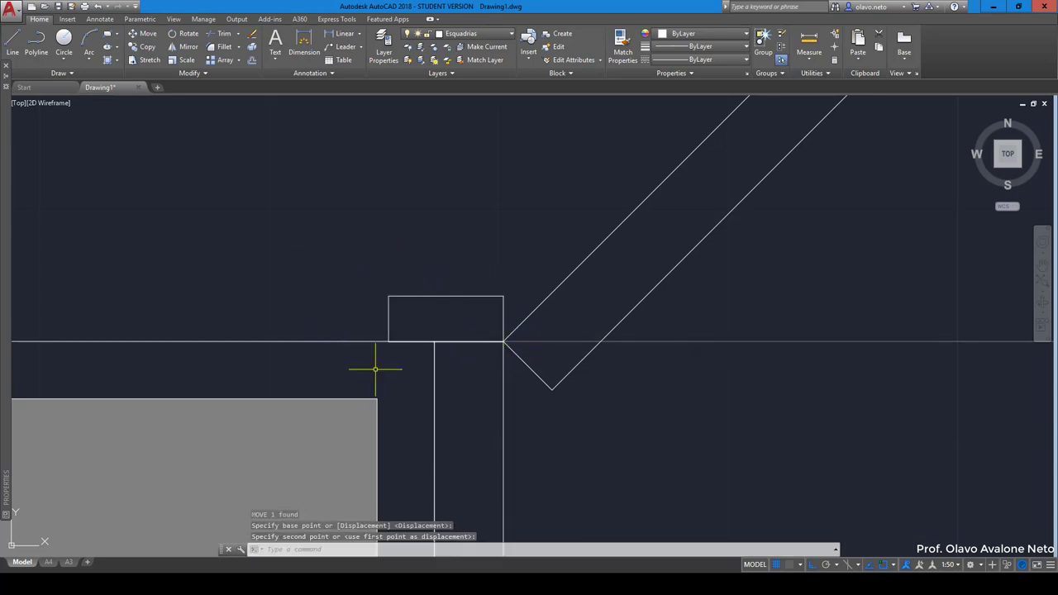
Move the lines at the jamb corner up to align with the wall line corner
{"action": "scroll", "coordinate": [481, 330], "scroll_direction": "up", "scroll_amount": 2}
{"action": "scroll", "coordinate": [553, 326], "scroll_direction": "up", "scroll_amount": 2}
{"action": "scroll", "coordinate": [583, 331], "scroll_direction": "up", "scroll_amount": 2}
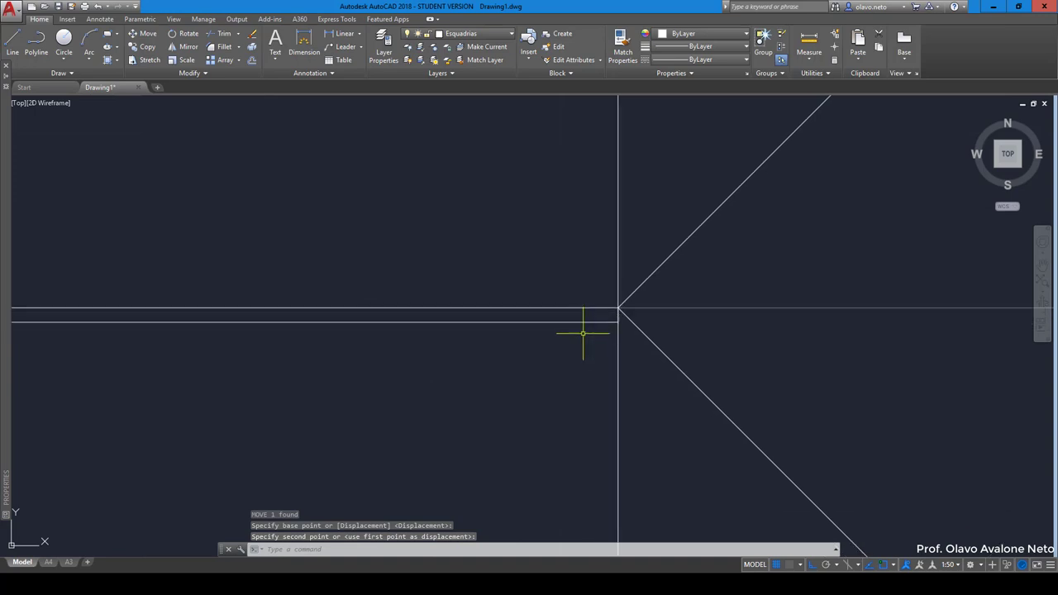
{"action": "left_click", "coordinate": [593, 324]}
{"action": "left_click", "coordinate": [588, 316]}
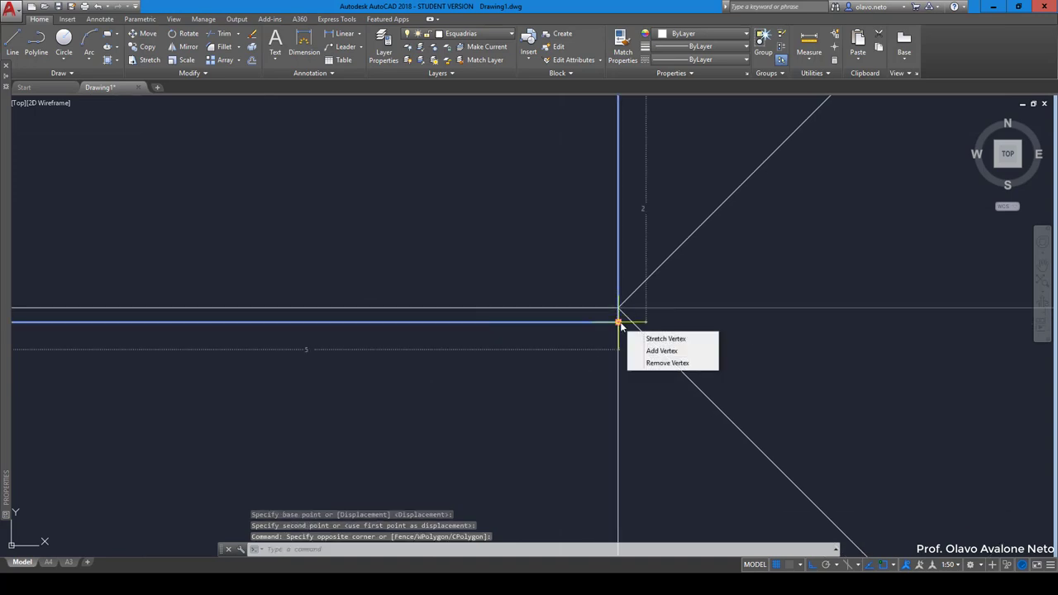
{"action": "type", "text": "m"}
{"action": "key", "text": "Return"}
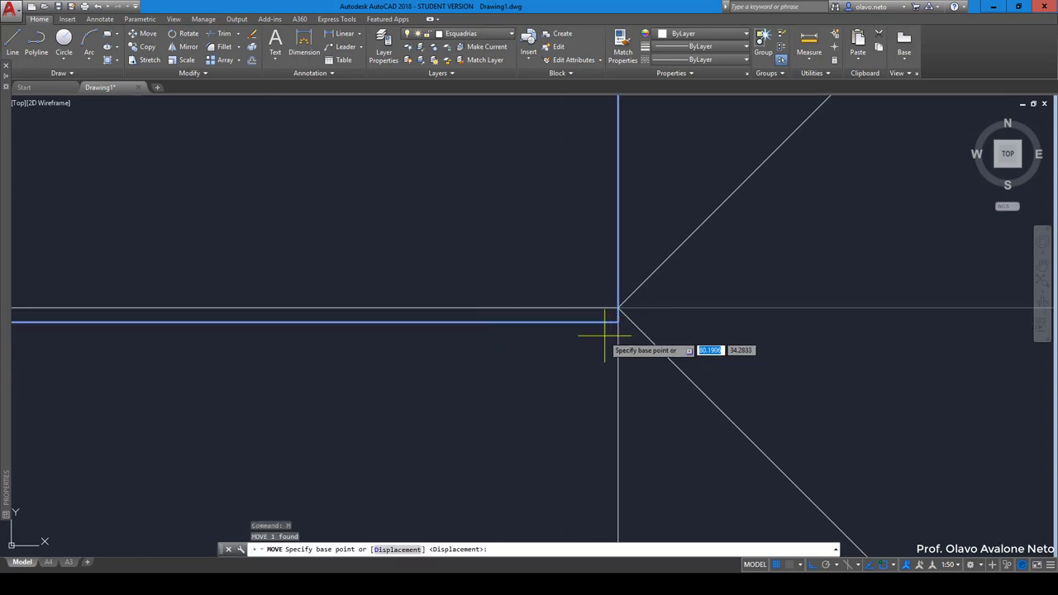
{"action": "left_click", "coordinate": [618, 321]}
{"action": "left_click", "coordinate": [618, 307]}
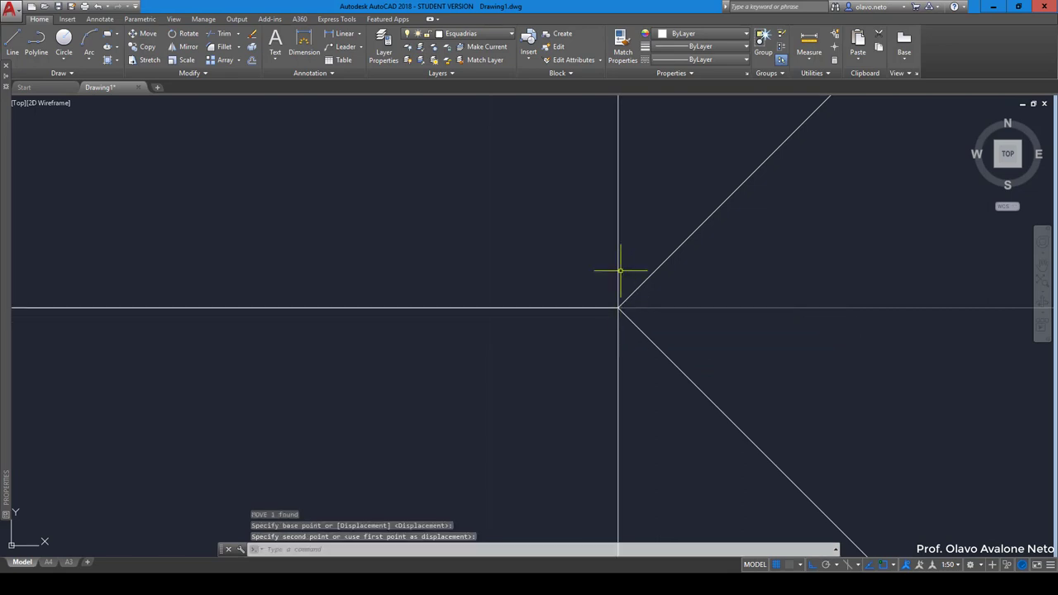
{"action": "scroll", "coordinate": [551, 323], "scroll_direction": "down", "scroll_amount": 3}
{"action": "scroll", "coordinate": [511, 381], "scroll_direction": "down", "scroll_amount": 3}
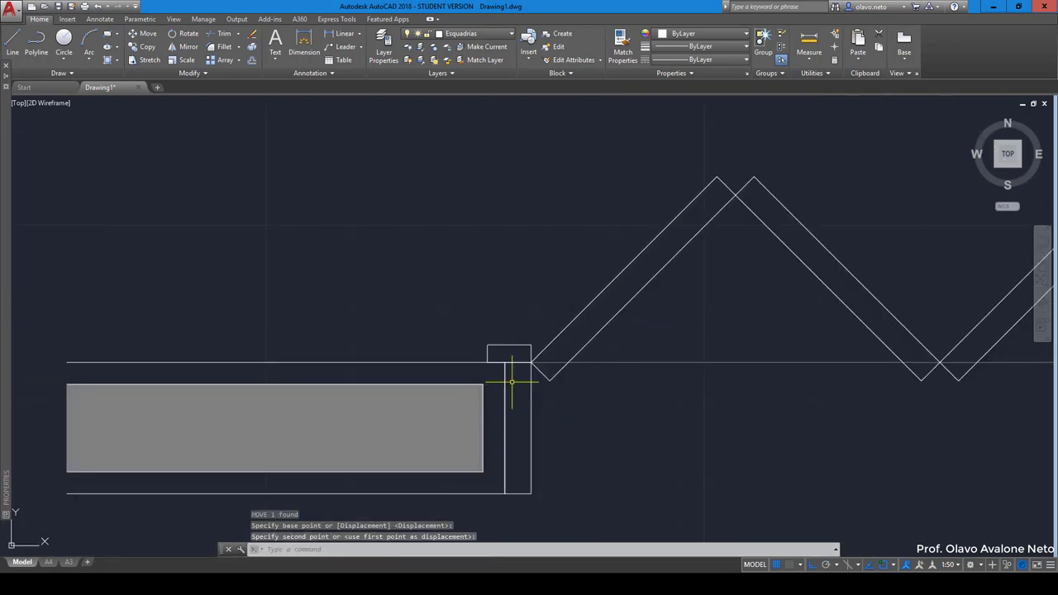
{"action": "left_click", "coordinate": [491, 309]}
{"action": "scroll", "coordinate": [371, 314], "scroll_direction": "down", "scroll_amount": 4}
{"action": "key", "text": "Escape"}
{"action": "scroll", "coordinate": [394, 345], "scroll_direction": "up", "scroll_amount": 2}
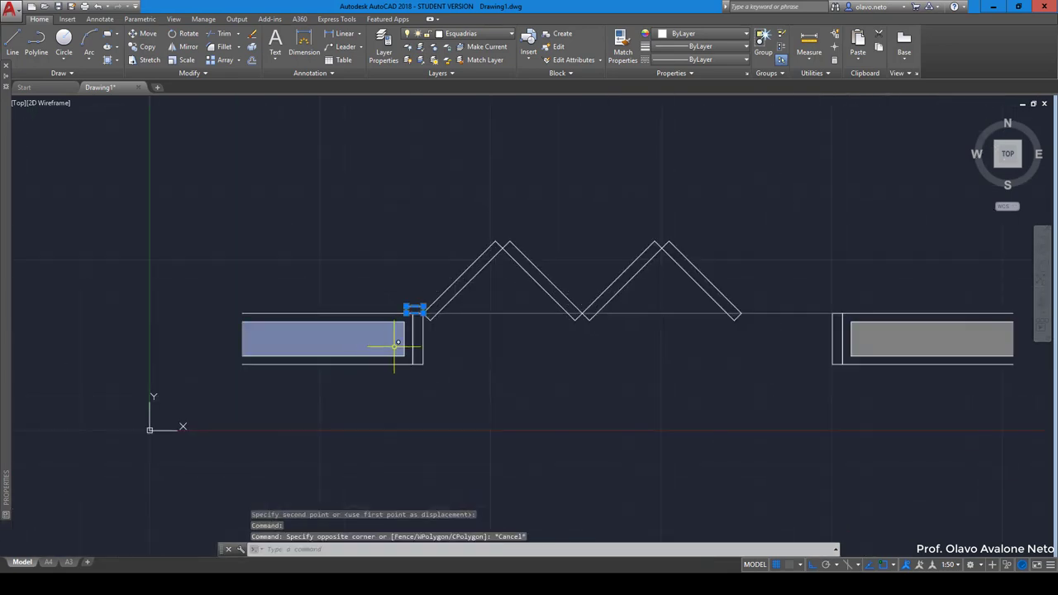
{"action": "type", "text": "MI"}
Mirror the stop rectangle below the wall line, keeping the original
{"action": "key", "text": "Return"}
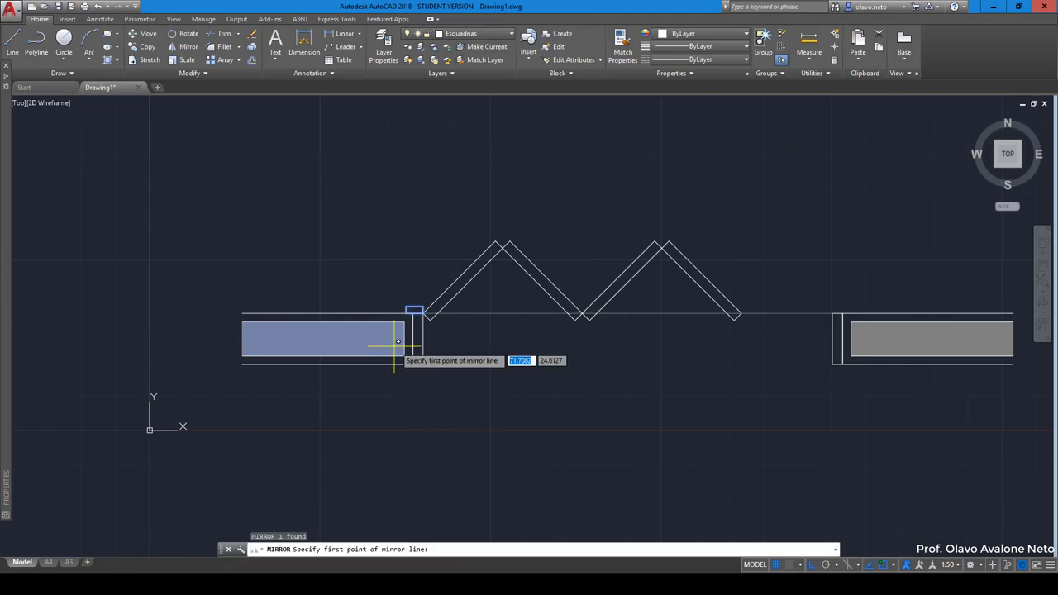
{"action": "left_click", "coordinate": [418, 339]}
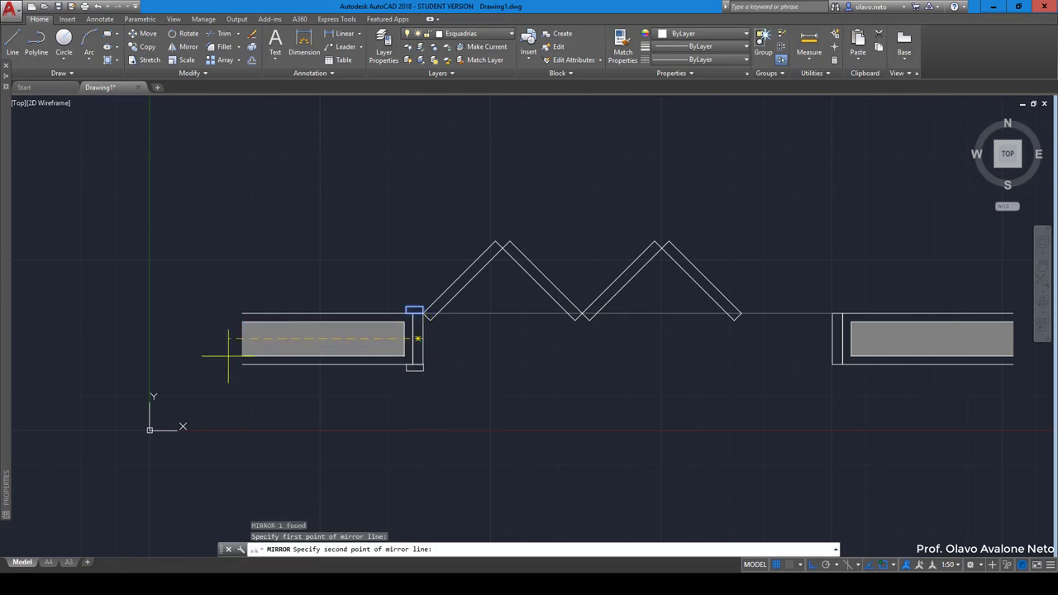
{"action": "left_click", "coordinate": [90, 364]}
{"action": "key", "text": "Return"}
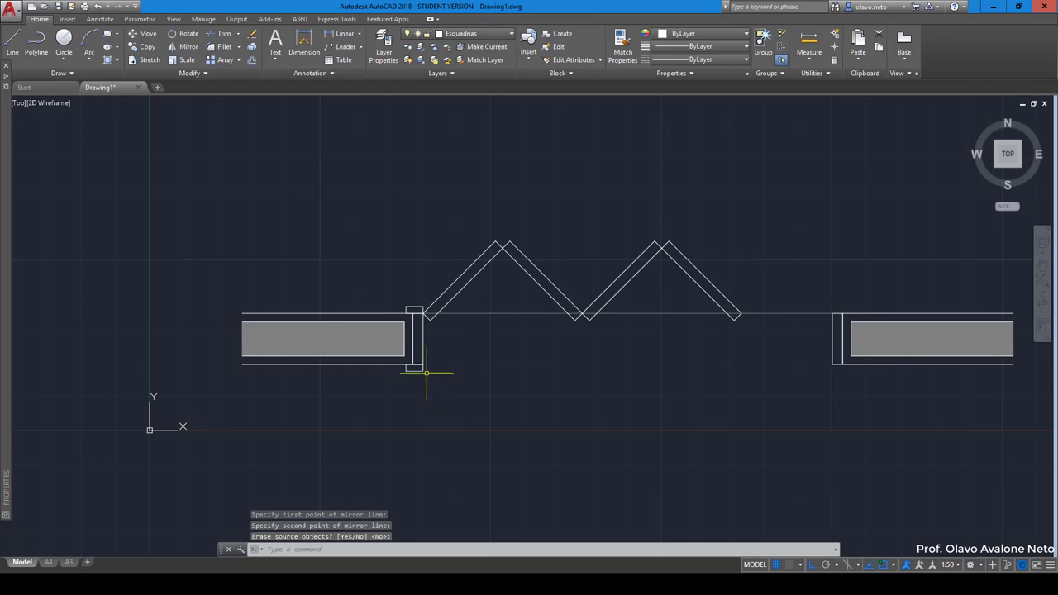
Mirror both stop rectangles across the door centre to the right jamb
{"action": "left_click", "coordinate": [413, 370]}
{"action": "left_click", "coordinate": [394, 401]}
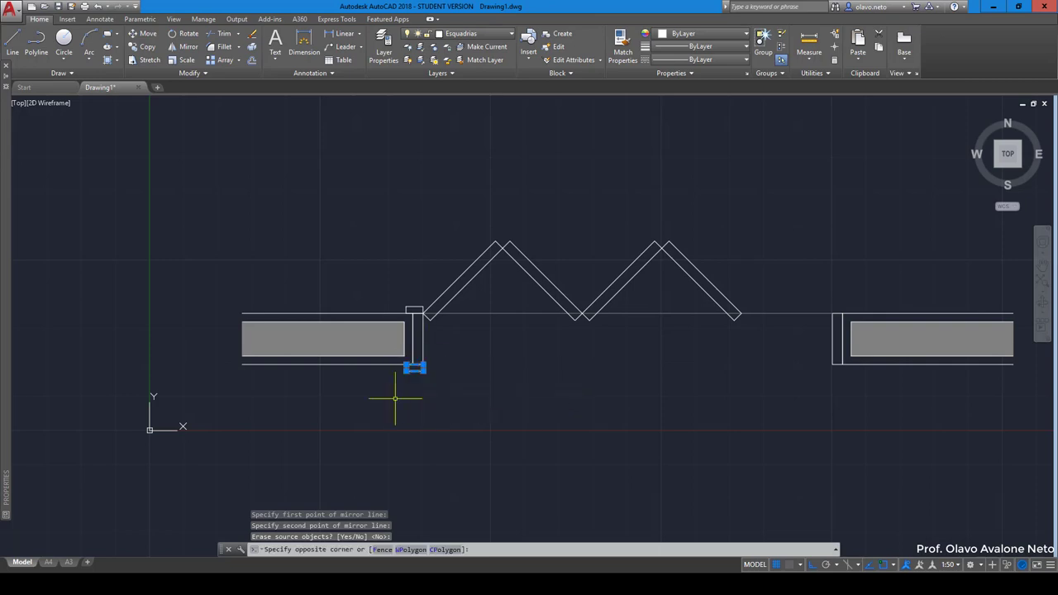
{"action": "left_click", "coordinate": [413, 309]}
{"action": "type", "text": "mi"}
{"action": "key", "text": "Return"}
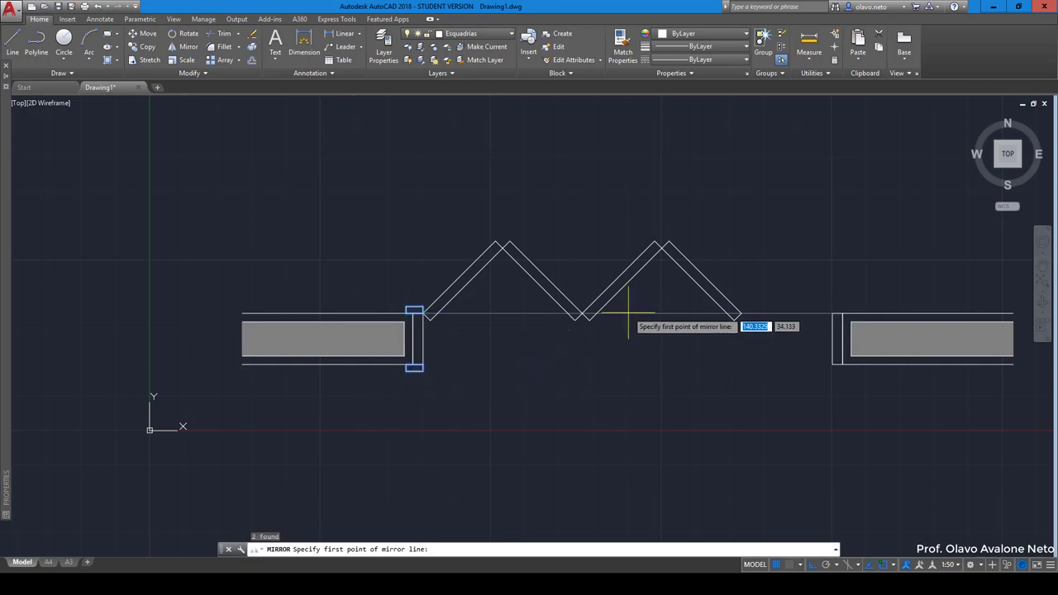
{"action": "left_click", "coordinate": [627, 314]}
{"action": "left_click", "coordinate": [627, 405]}
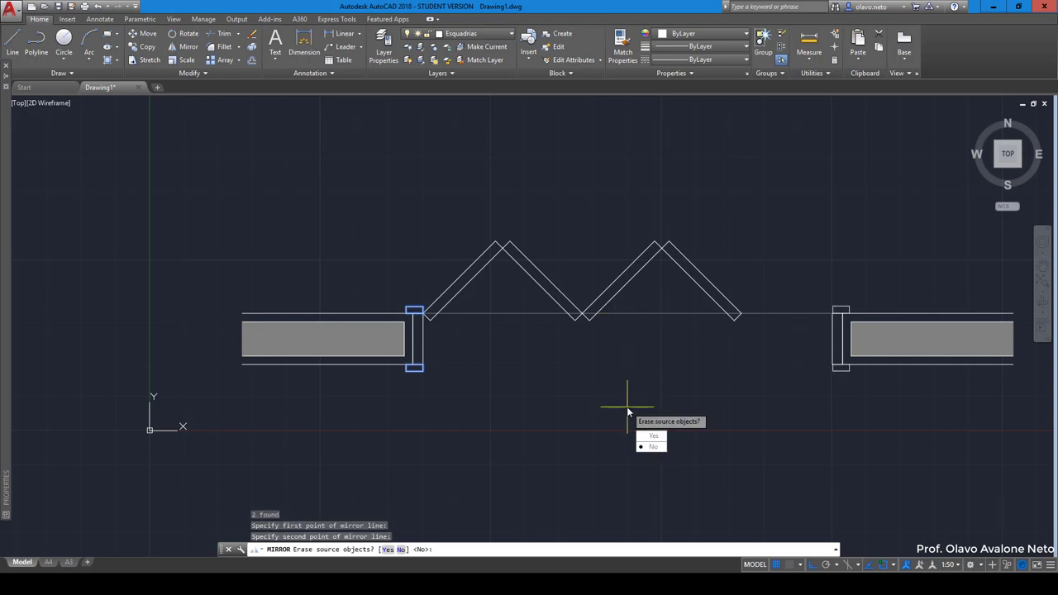
{"action": "key", "text": "Return"}
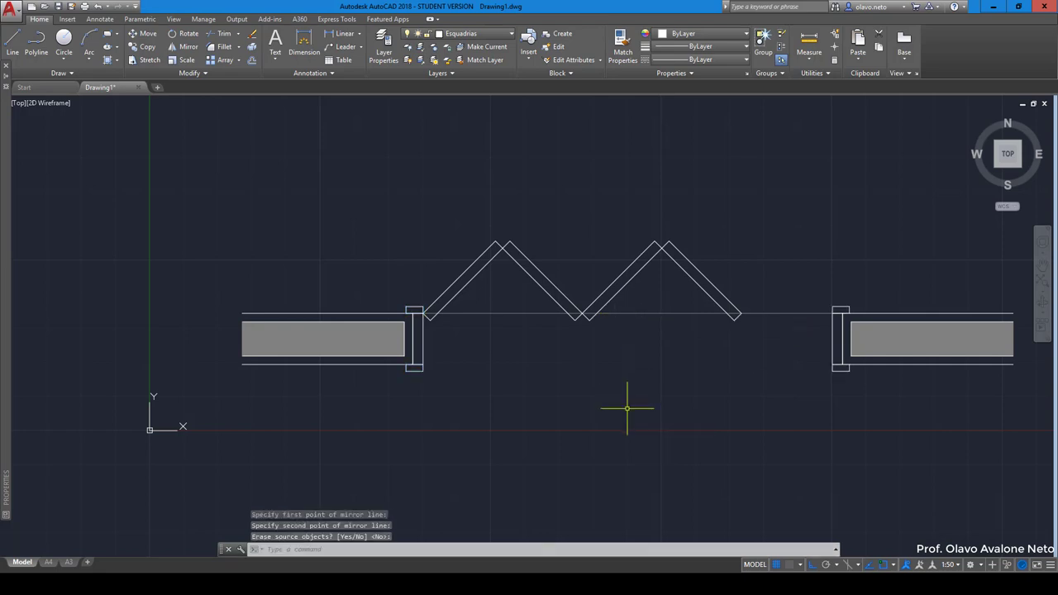
{"action": "middle_click_drag", "start_coordinate": [619, 406], "coordinate": [523, 462]}
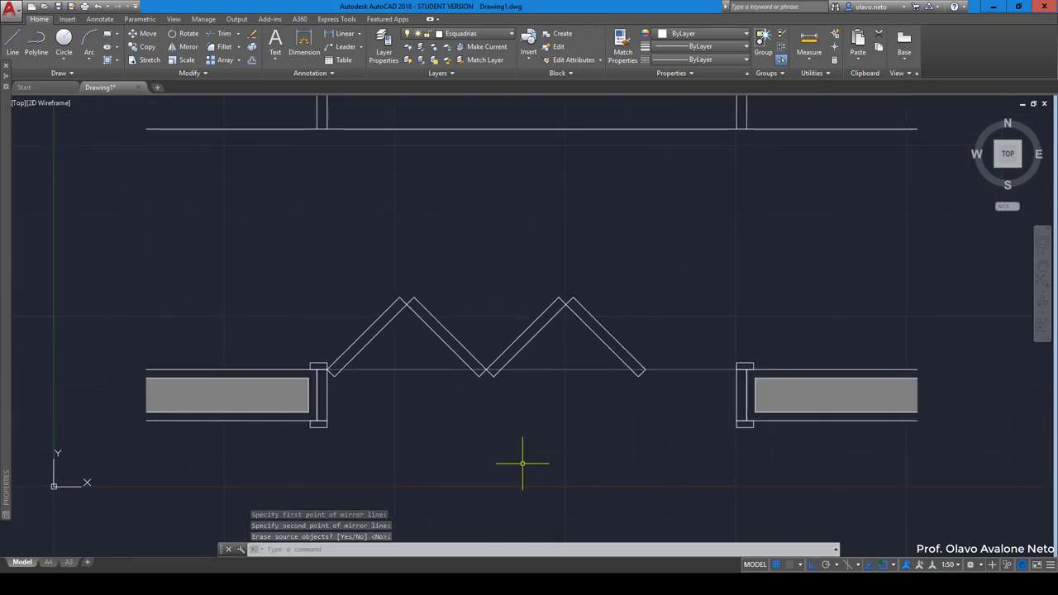
{"action": "middle_click_drag", "start_coordinate": [316, 255], "coordinate": [317, 318]}
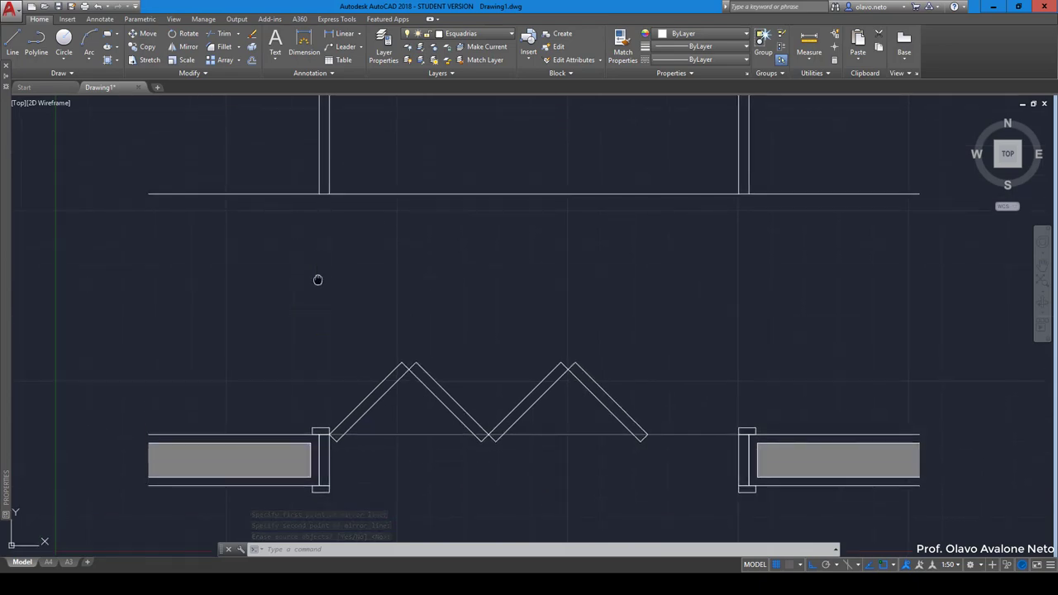
{"action": "mouse_move", "coordinate": [317, 278]}
{"action": "middle_mouse_down"}
{"action": "mouse_move", "coordinate": [317, 401]}
{"action": "mouse_move", "coordinate": [298, 295]}
{"action": "middle_mouse_up"}
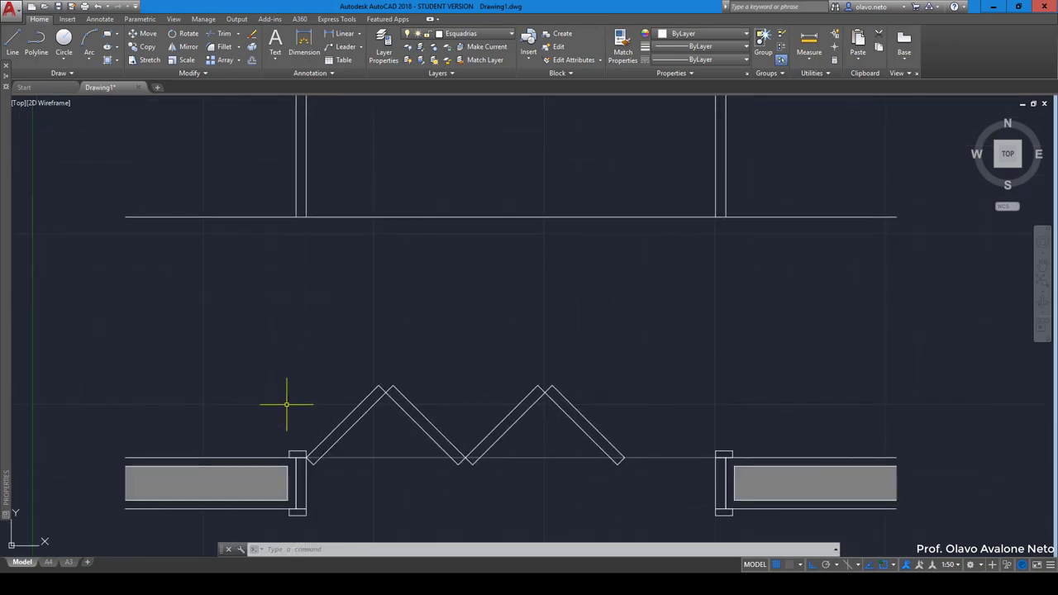
{"action": "type", "text": "ray"}
Start a ray from the jamb corner, cancel it, and zoom into the frame
{"action": "key", "text": "Return"}
{"action": "key", "text": "Escape"}
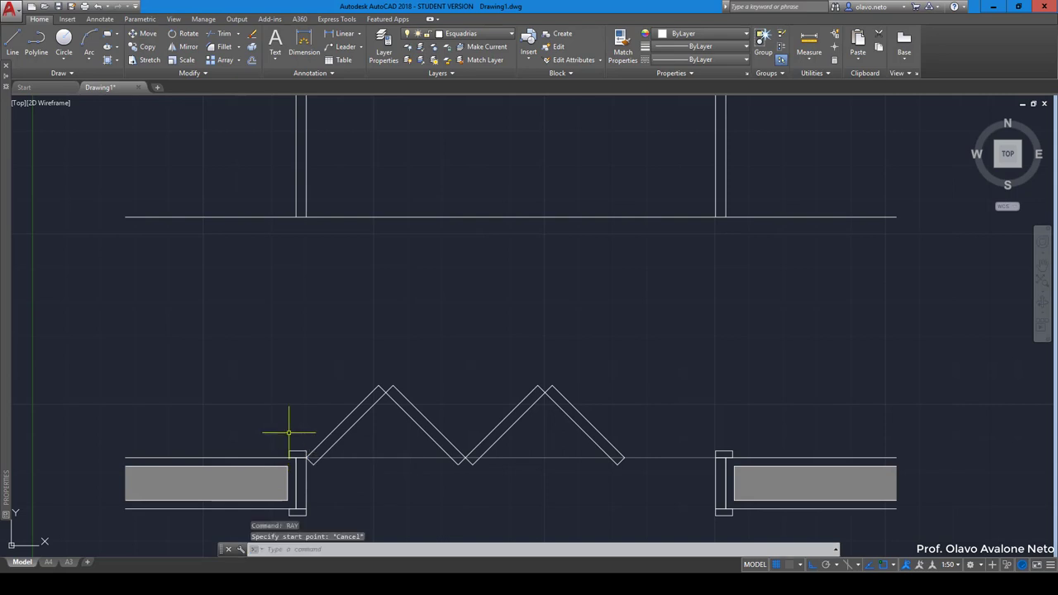
{"action": "key", "text": "Escape"}
{"action": "key", "text": "Escape"}
{"action": "type", "text": "y"}
{"action": "key", "text": "Return"}
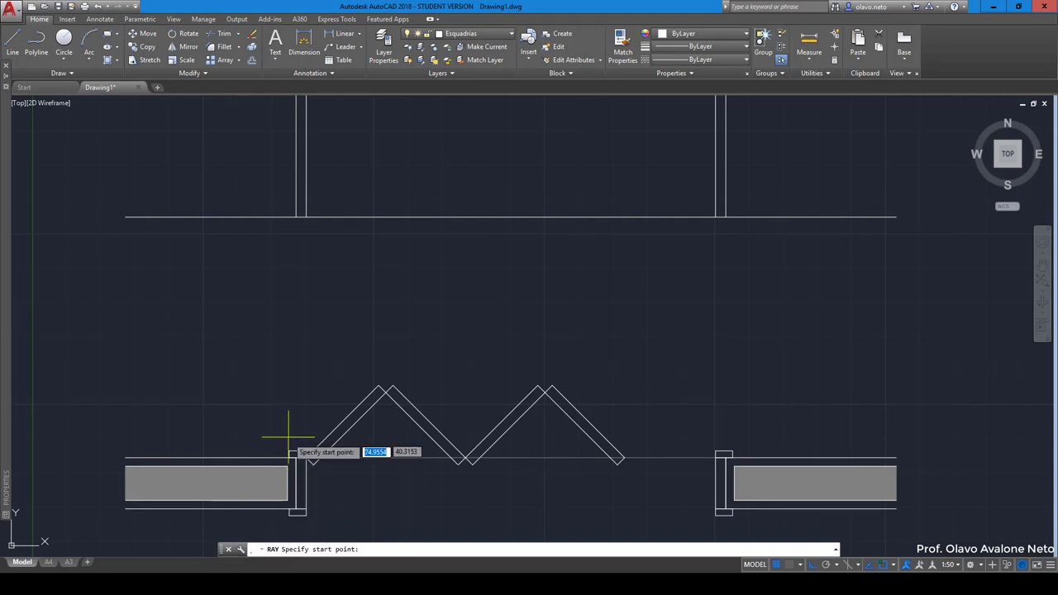
{"action": "left_click", "coordinate": [288, 451]}
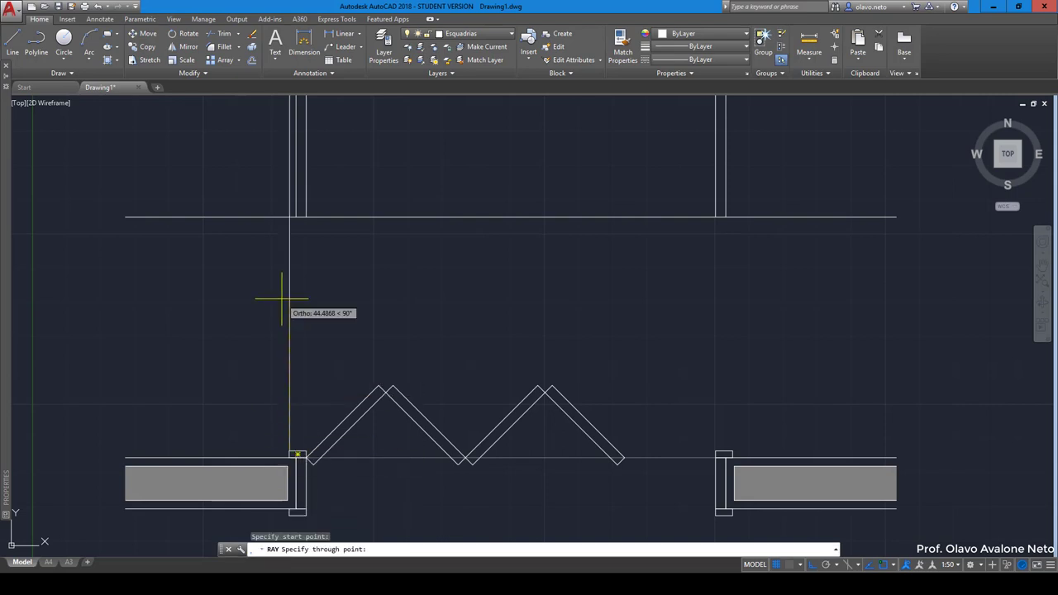
{"action": "key", "text": "Escape"}
{"action": "key", "text": "Escape"}
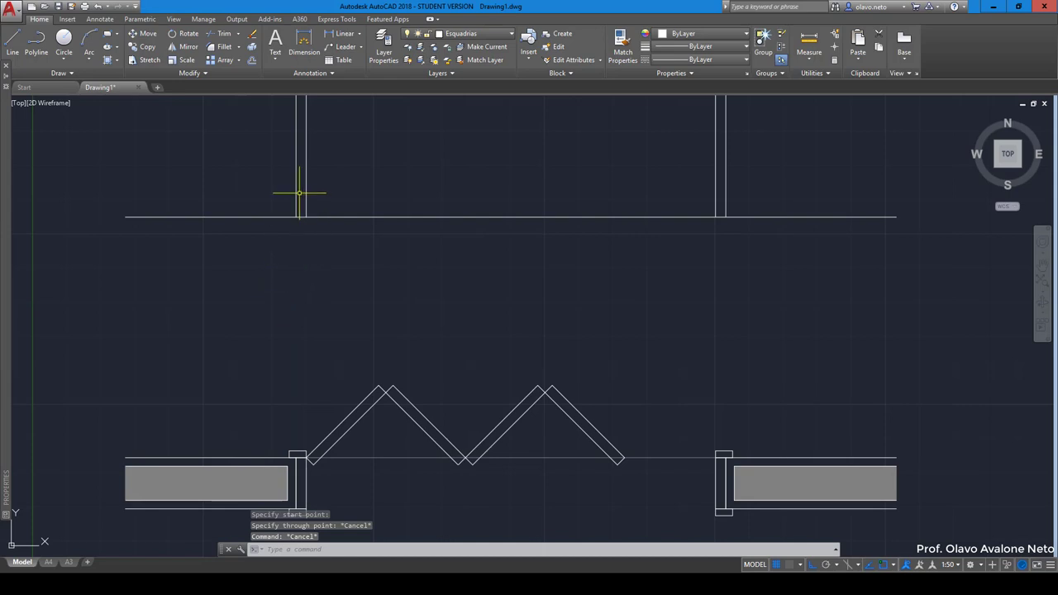
{"action": "scroll", "coordinate": [350, 290], "scroll_direction": "down", "scroll_amount": 2}
{"action": "scroll", "coordinate": [355, 521], "scroll_direction": "up", "scroll_amount": 5}
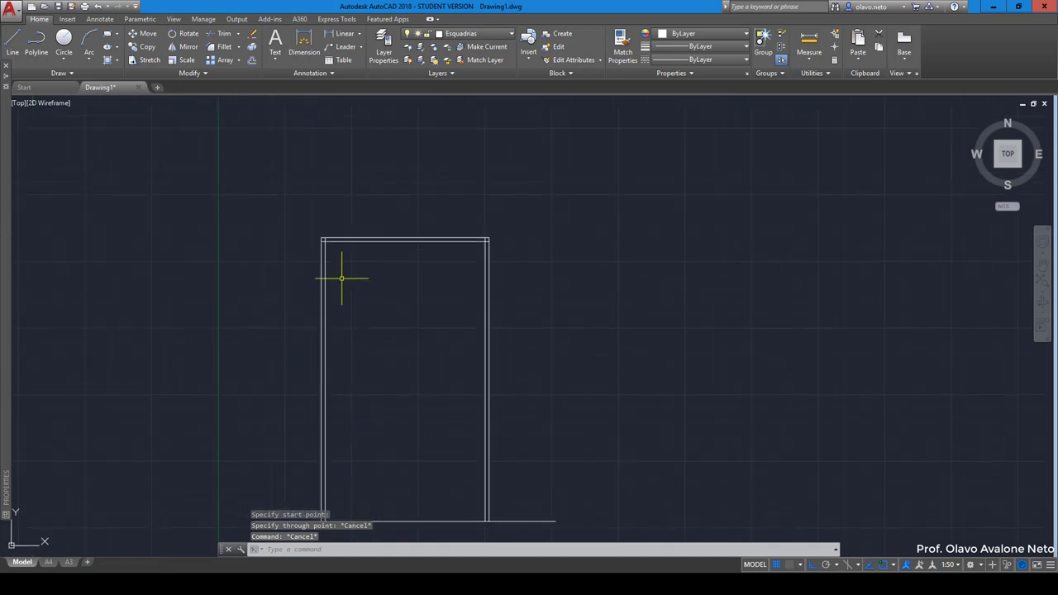
{"action": "scroll", "coordinate": [349, 252], "scroll_direction": "up", "scroll_amount": 4}
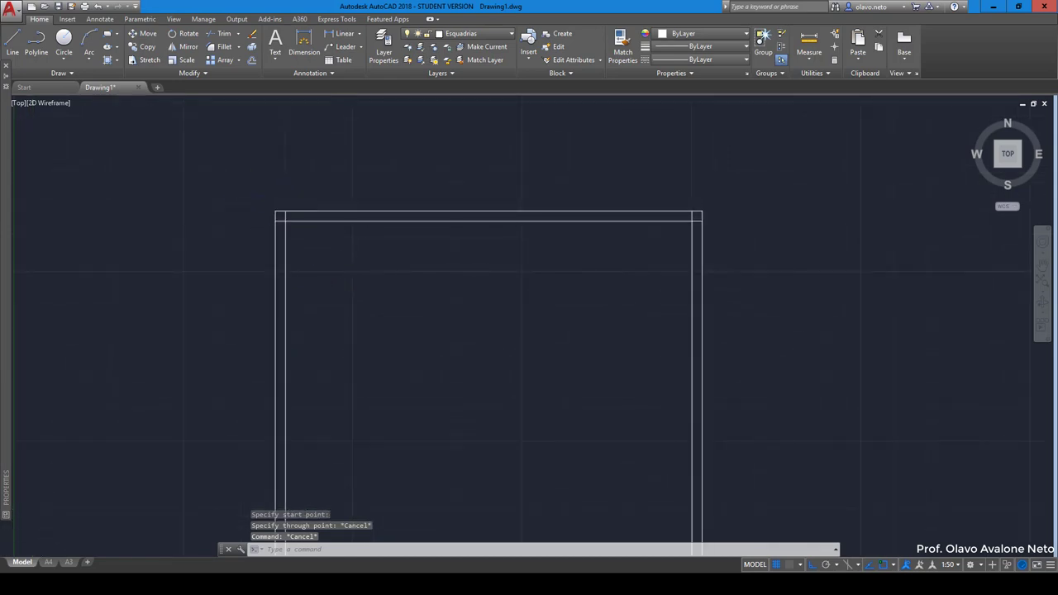
{"action": "scroll", "coordinate": [282, 214], "scroll_direction": "up", "scroll_amount": 3}
Trim the inner line stubs at the frame's upper-left and upper-right corners
{"action": "type", "text": "tr"}
{"action": "key", "text": "Return"}
{"action": "key", "text": "Return"}
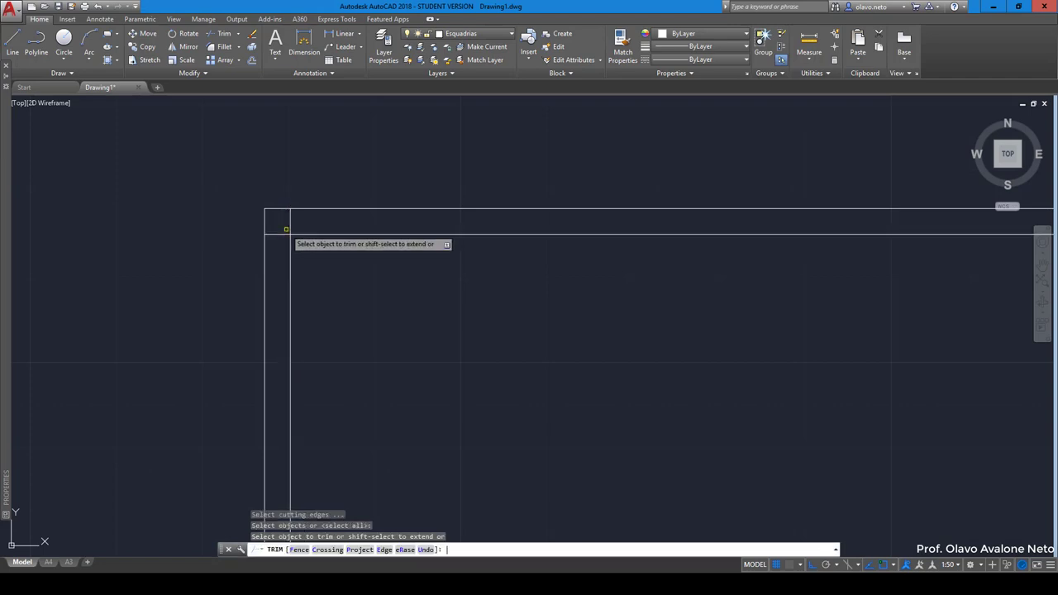
{"action": "left_click", "coordinate": [289, 229]}
{"action": "scroll", "coordinate": [403, 255], "scroll_direction": "down", "scroll_amount": 3}
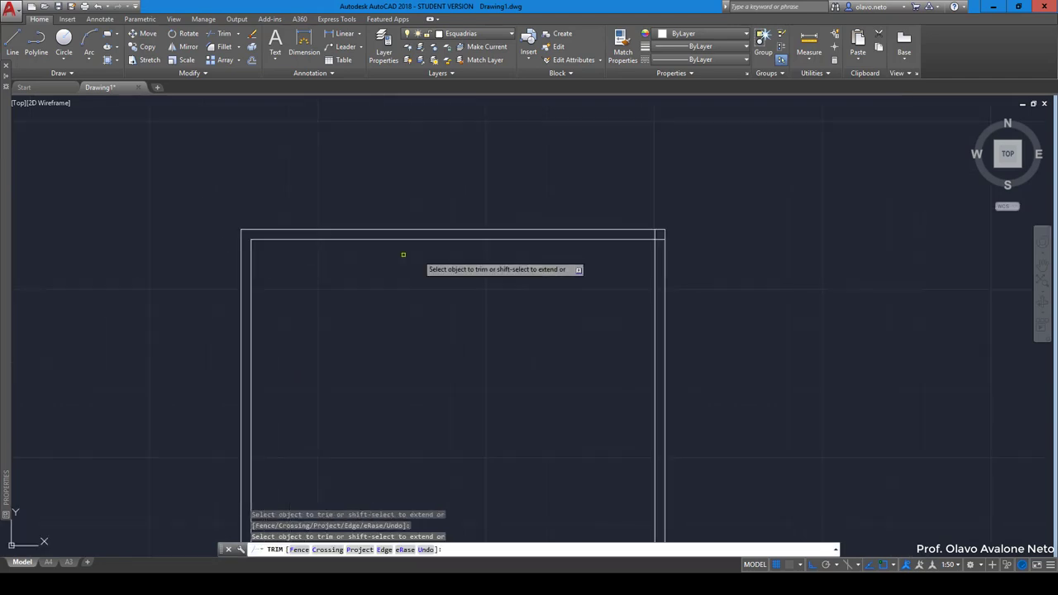
{"action": "scroll", "coordinate": [658, 244], "scroll_direction": "up", "scroll_amount": 3}
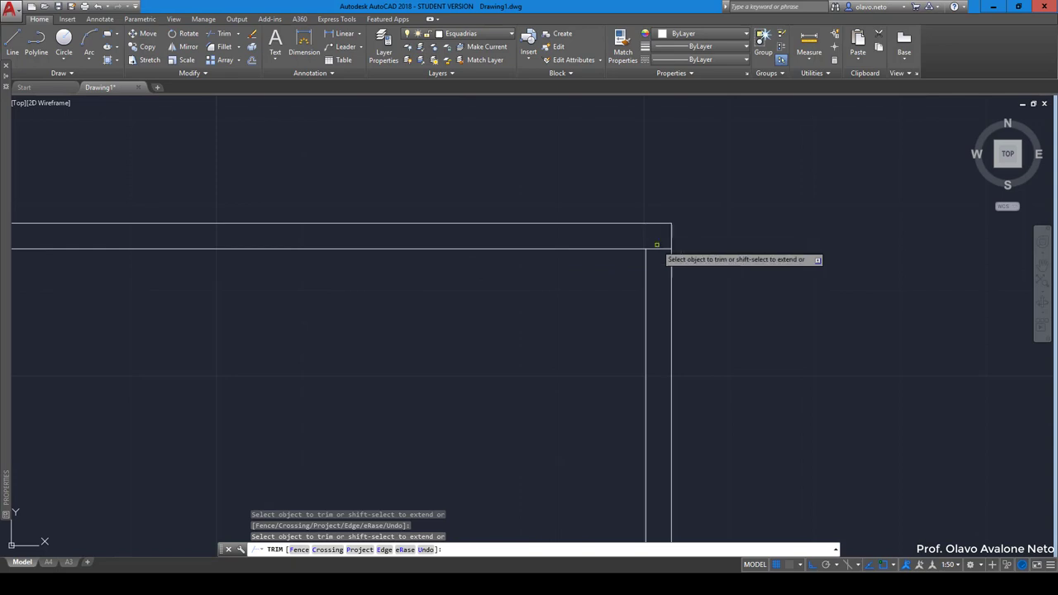
{"action": "left_click", "coordinate": [656, 246]}
{"action": "key", "text": "Return"}
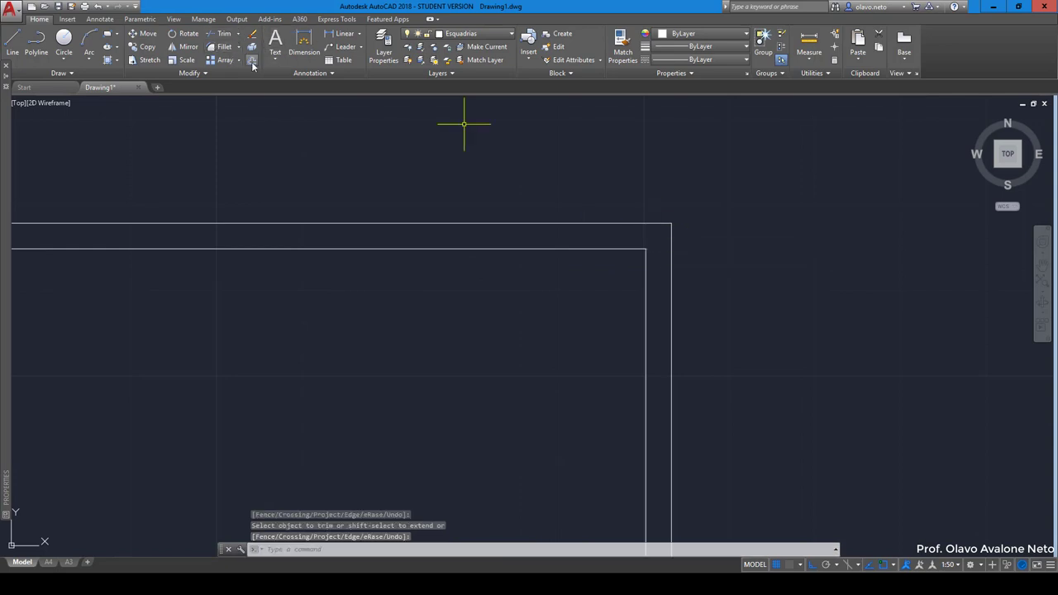
Offset the frame's top line and right line 2 units outward
{"action": "left_click", "coordinate": [256, 61]}
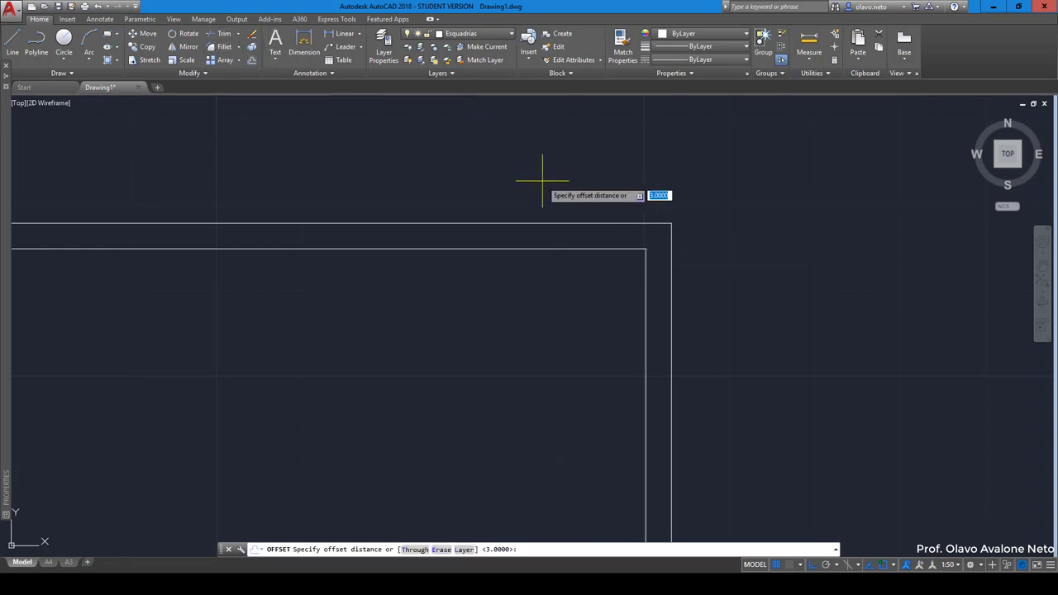
{"action": "type", "text": "2"}
{"action": "key", "text": "Return"}
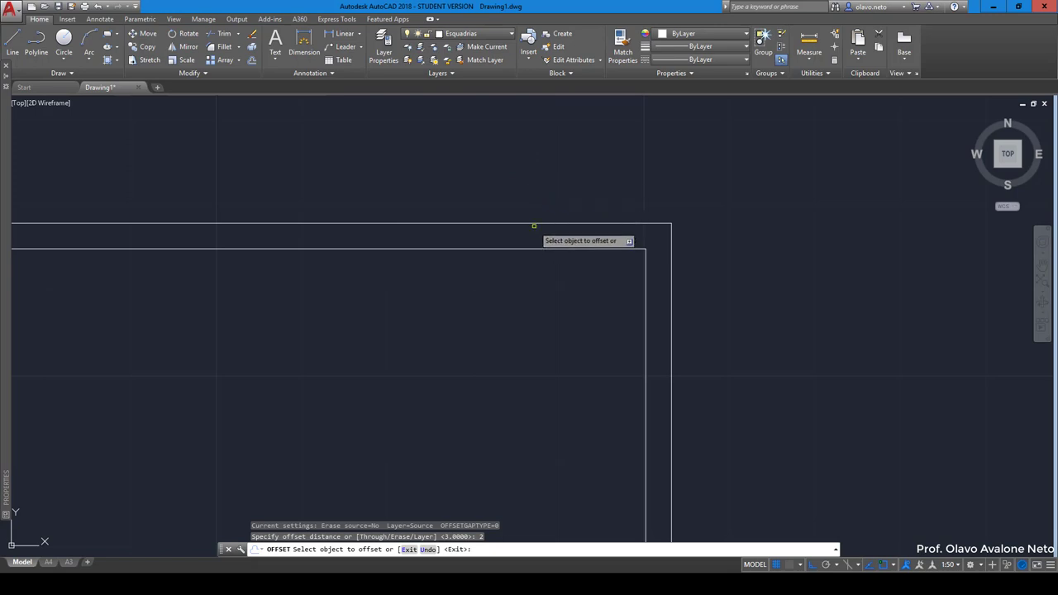
{"action": "left_click", "coordinate": [534, 226]}
{"action": "left_click", "coordinate": [544, 192]}
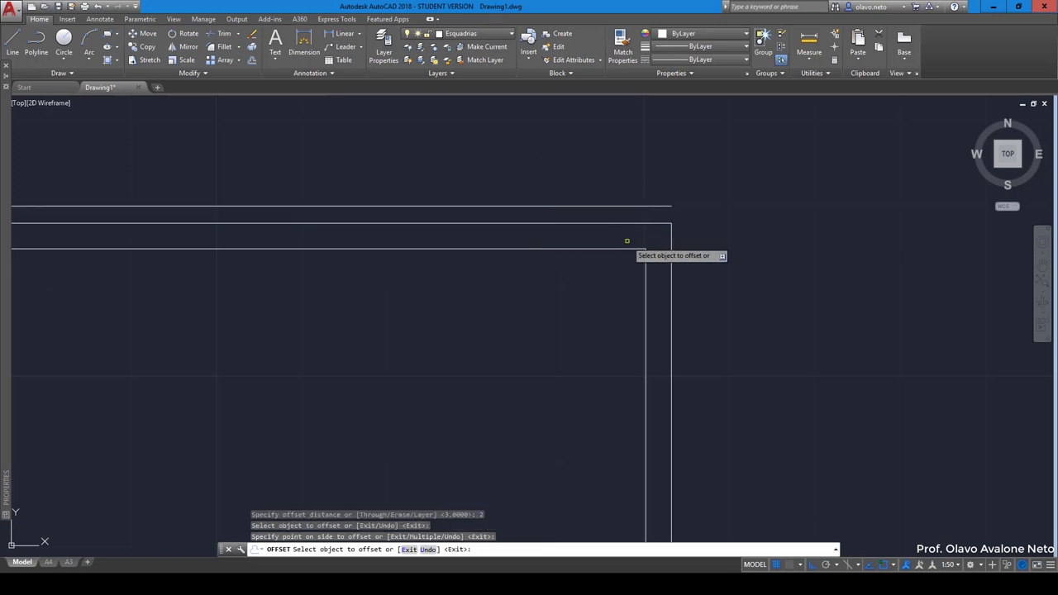
{"action": "left_click", "coordinate": [671, 248]}
{"action": "left_click", "coordinate": [683, 240]}
{"action": "scroll", "coordinate": [777, 221], "scroll_direction": "down", "scroll_amount": 3}
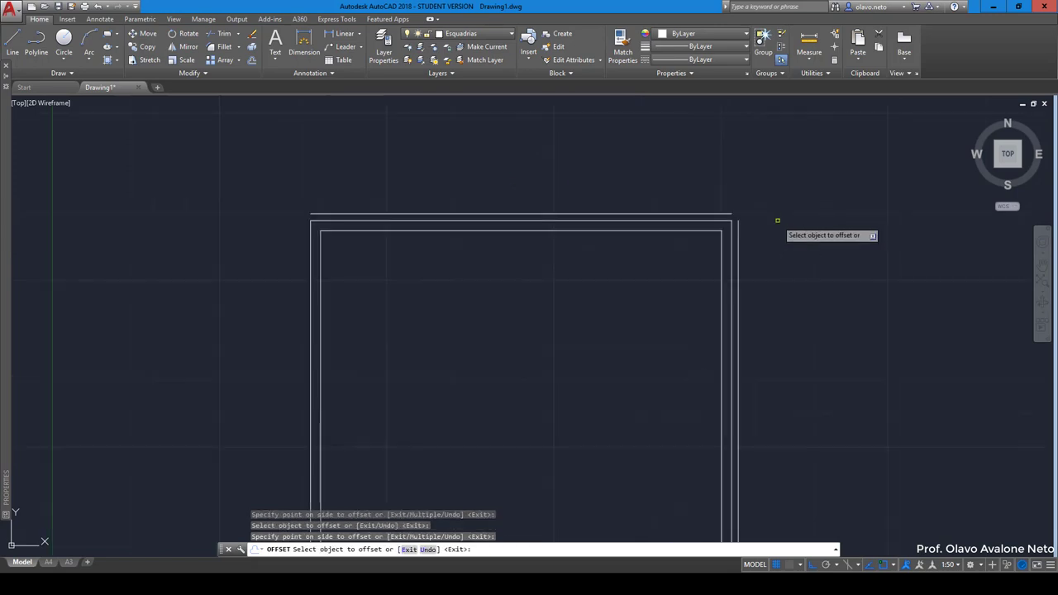
{"action": "key", "text": "Return"}
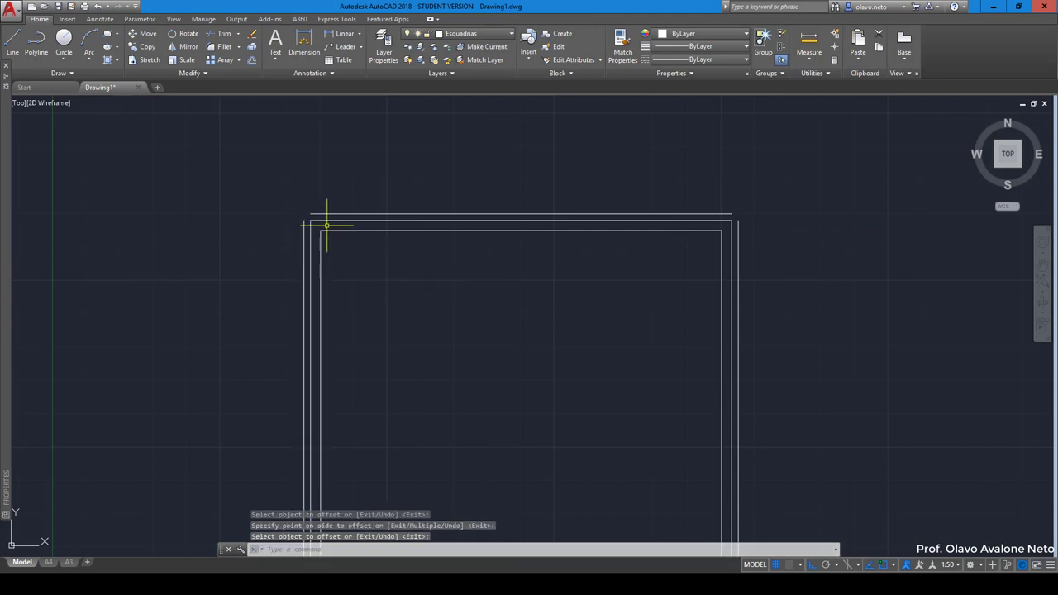
{"action": "scroll", "coordinate": [316, 221], "scroll_direction": "up", "scroll_amount": 5}
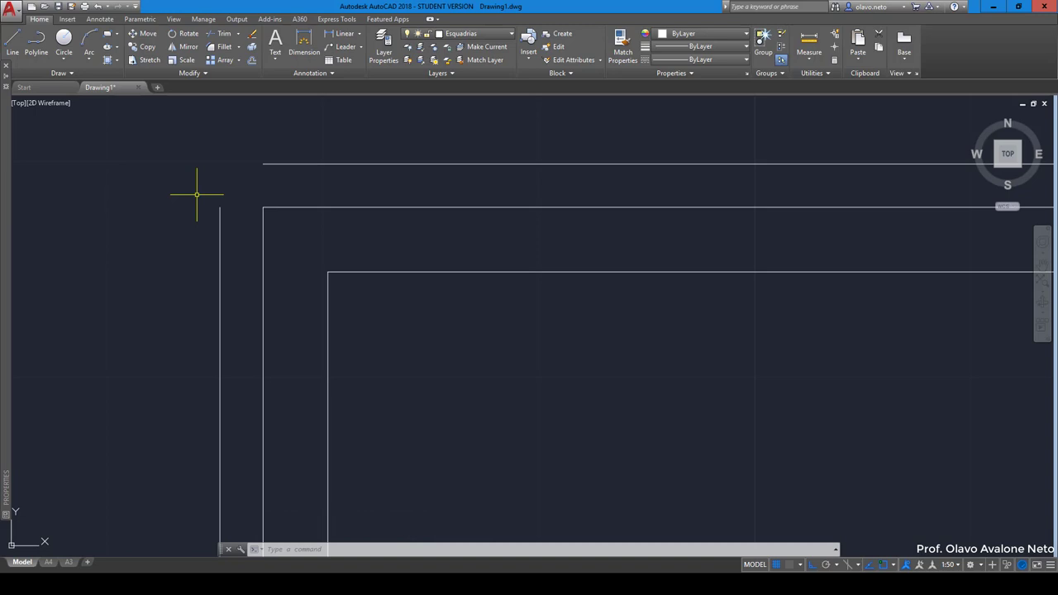
Draw a horizontal helper line above the frame's upper-left corner
{"action": "left_click", "coordinate": [239, 37]}
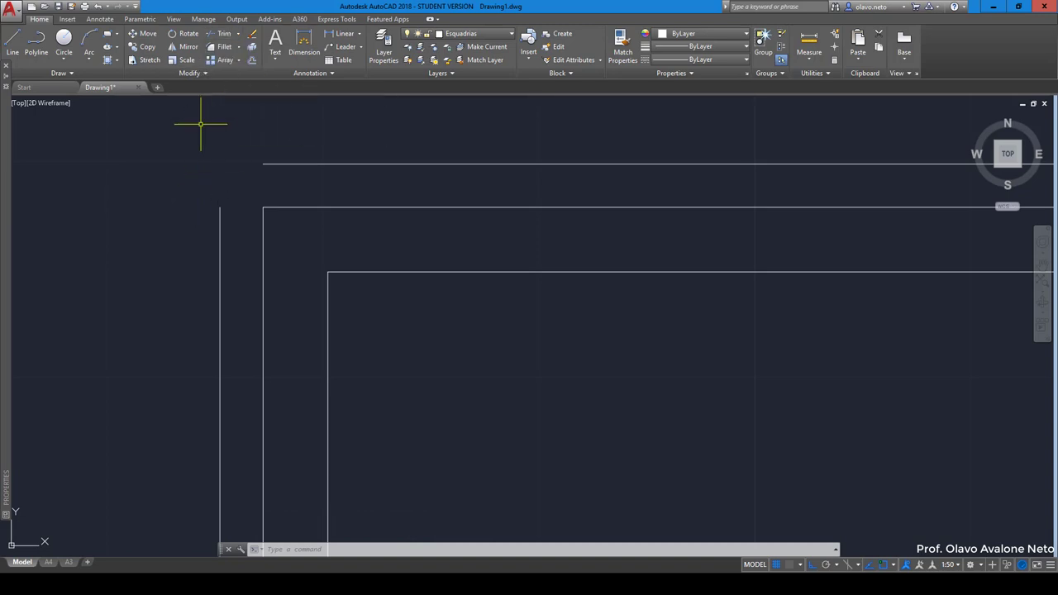
{"action": "key", "text": "Return"}
{"action": "left_click", "coordinate": [161, 121]}
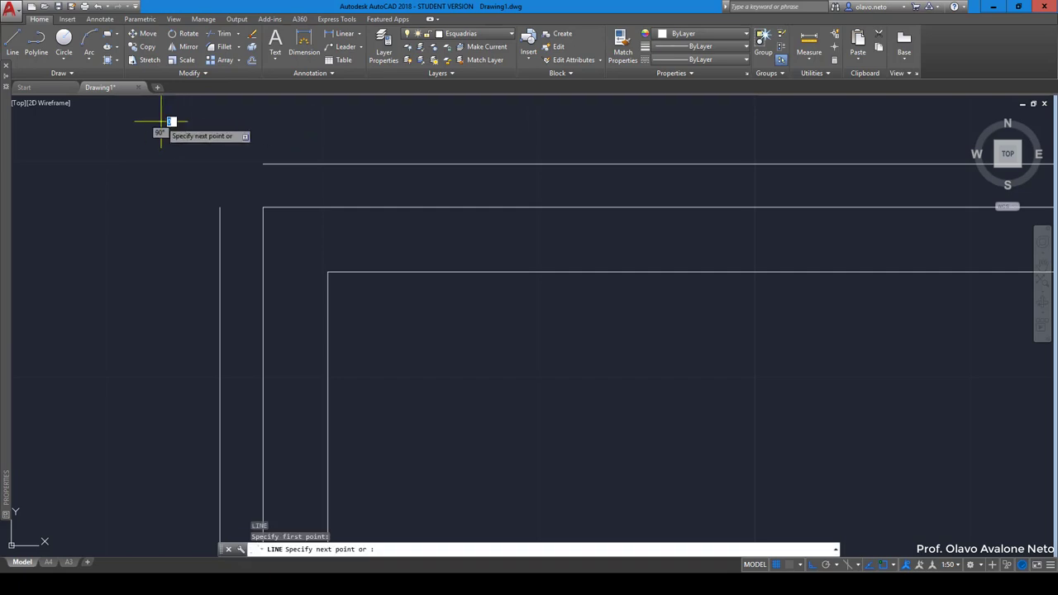
{"action": "left_click", "coordinate": [344, 132]}
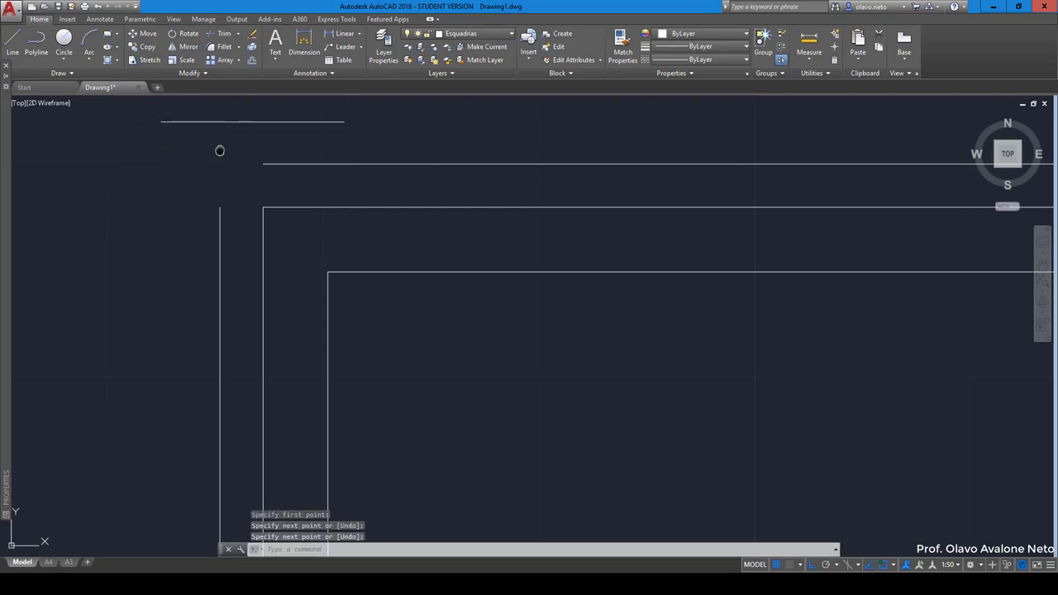
{"action": "middle_click_drag", "start_coordinate": [219, 150], "coordinate": [220, 216]}
Extend the outer left line up to the helper and the outer top line left to meet it
{"action": "left_click", "coordinate": [237, 33]}
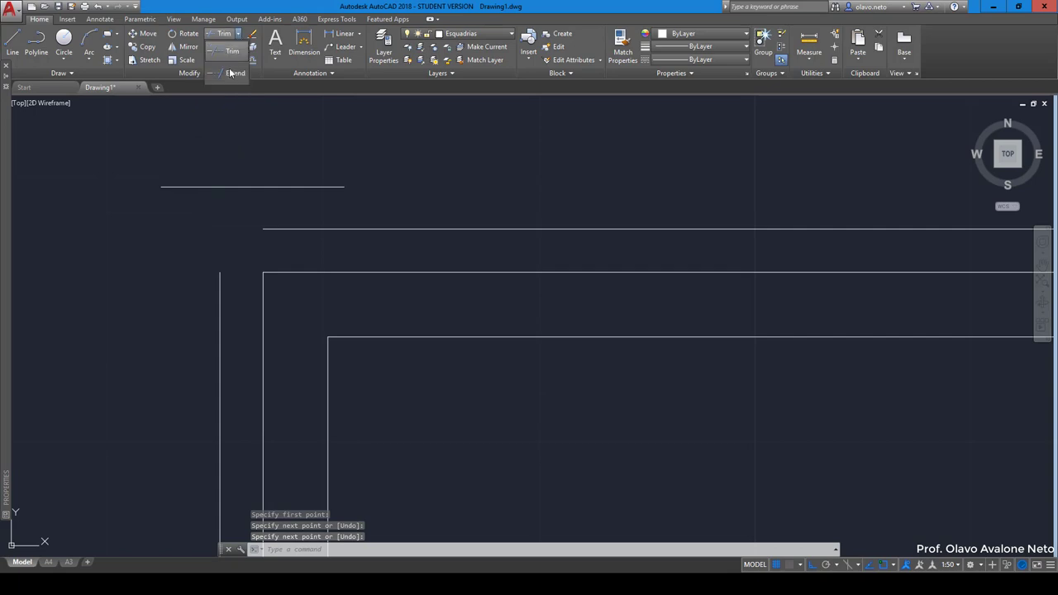
{"action": "left_click", "coordinate": [233, 73]}
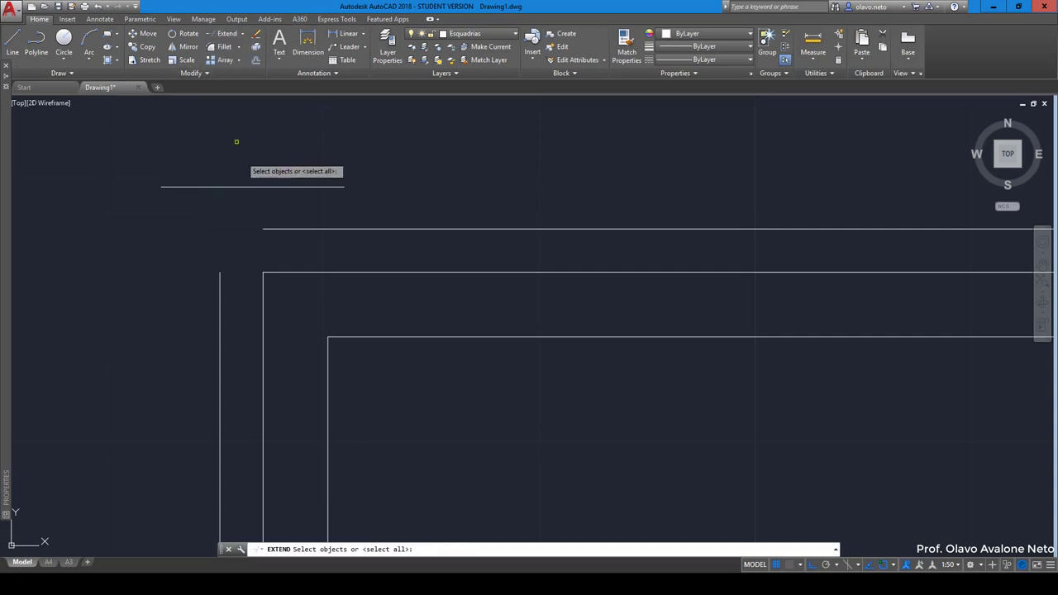
{"action": "left_click", "coordinate": [241, 187]}
{"action": "key", "text": "Return"}
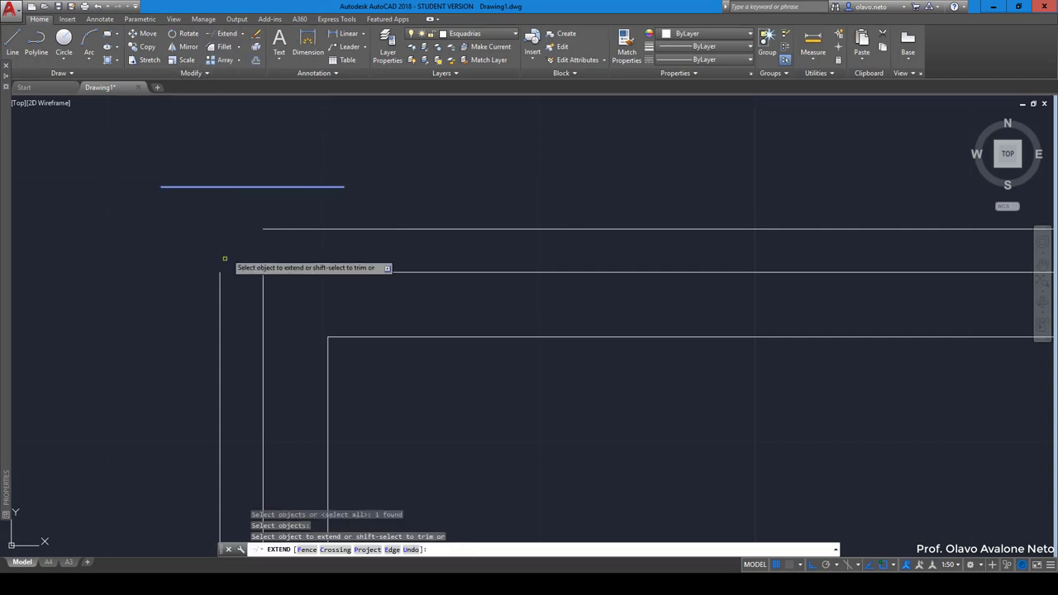
{"action": "left_click", "coordinate": [220, 279]}
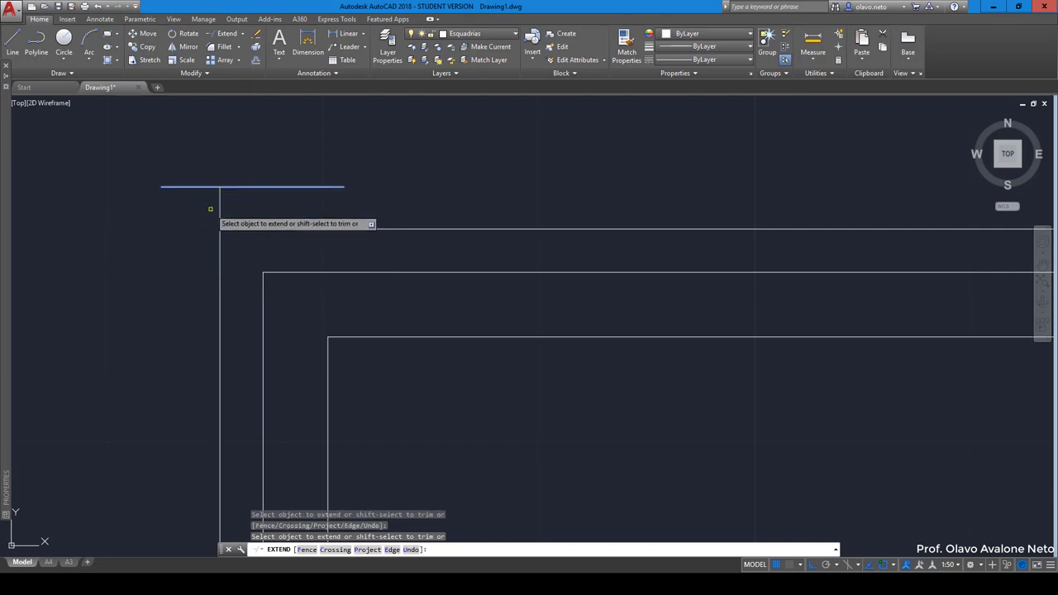
{"action": "key", "text": "Return"}
{"action": "key", "text": "Return"}
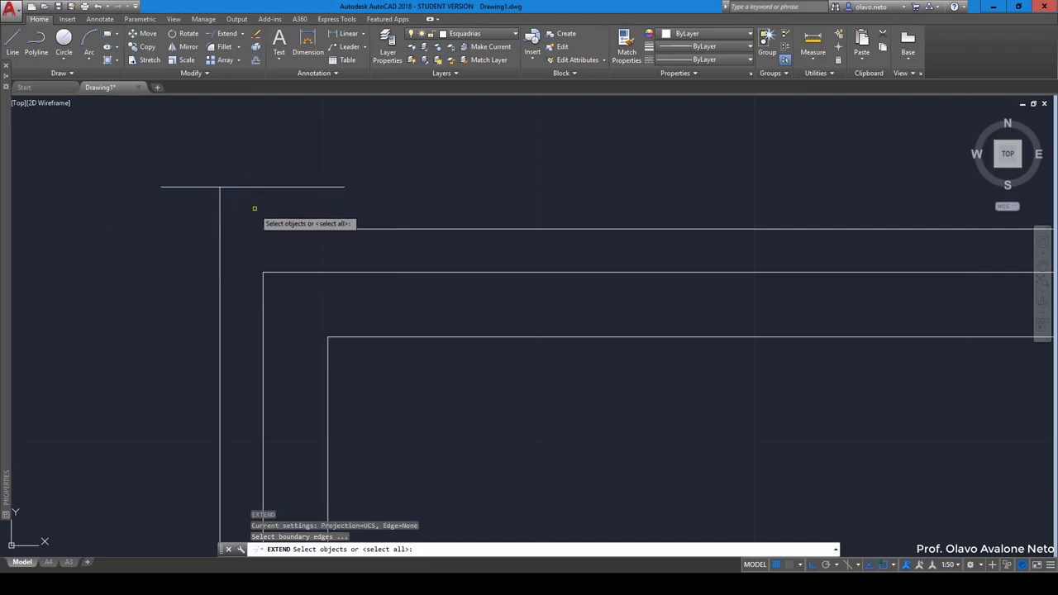
{"action": "key", "text": "Return"}
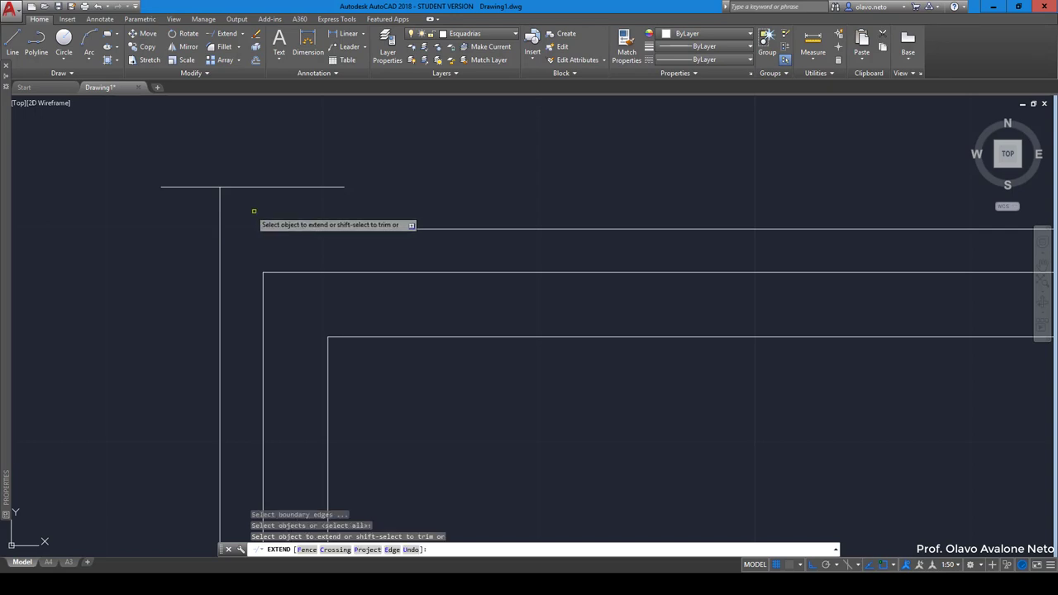
{"action": "left_click", "coordinate": [275, 229]}
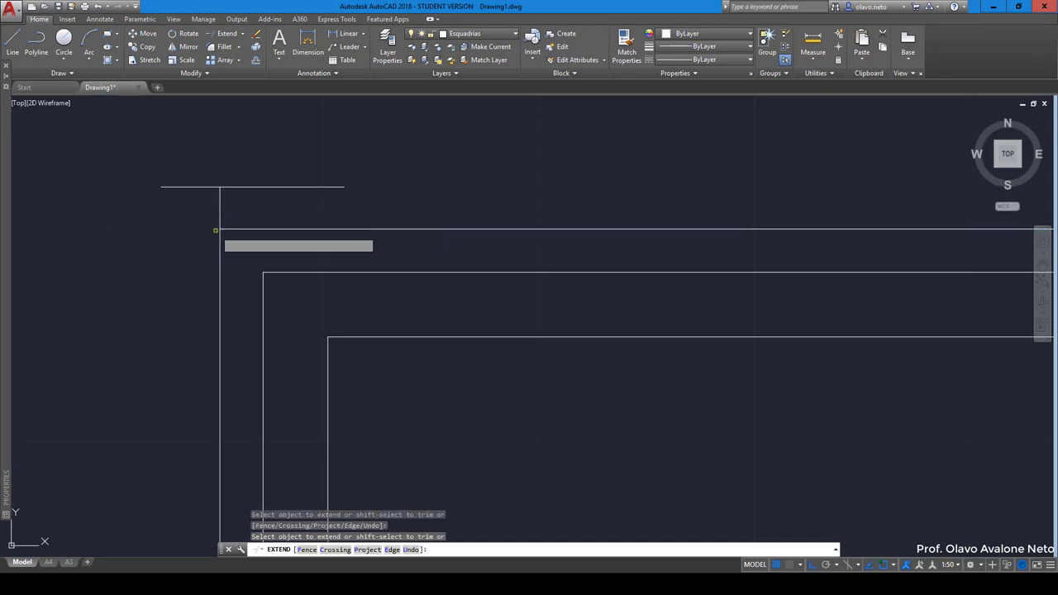
{"action": "key", "text": "Escape"}
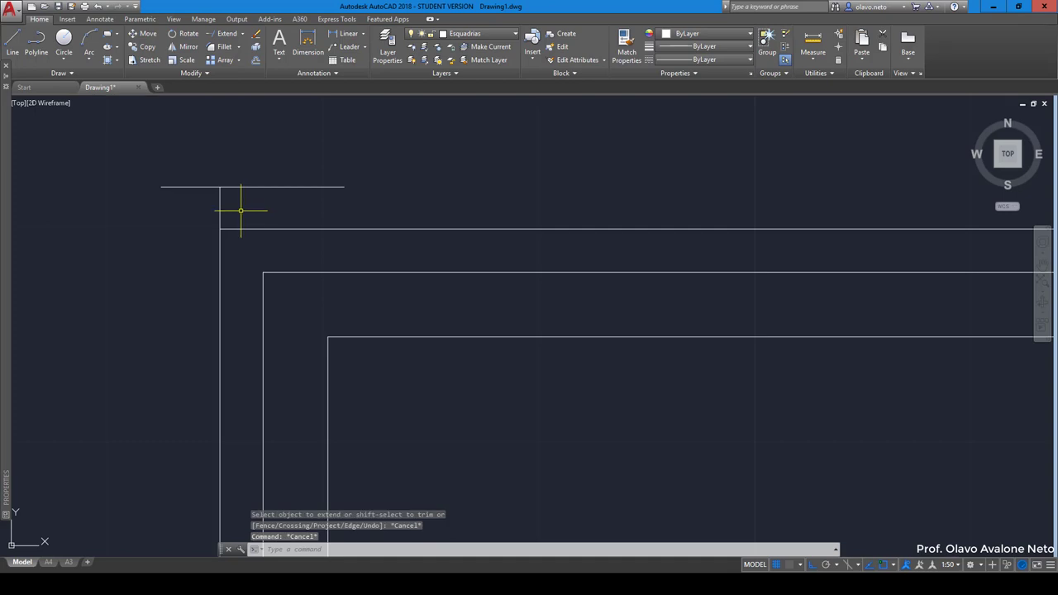
Trim the vertical stubs above the upper-left corner and delete the helper line
{"action": "type", "text": "tr"}
{"action": "key", "text": "Return"}
{"action": "left_click", "coordinate": [231, 207]}
{"action": "left_click", "coordinate": [186, 189]}
{"action": "left_click", "coordinate": [252, 230]}
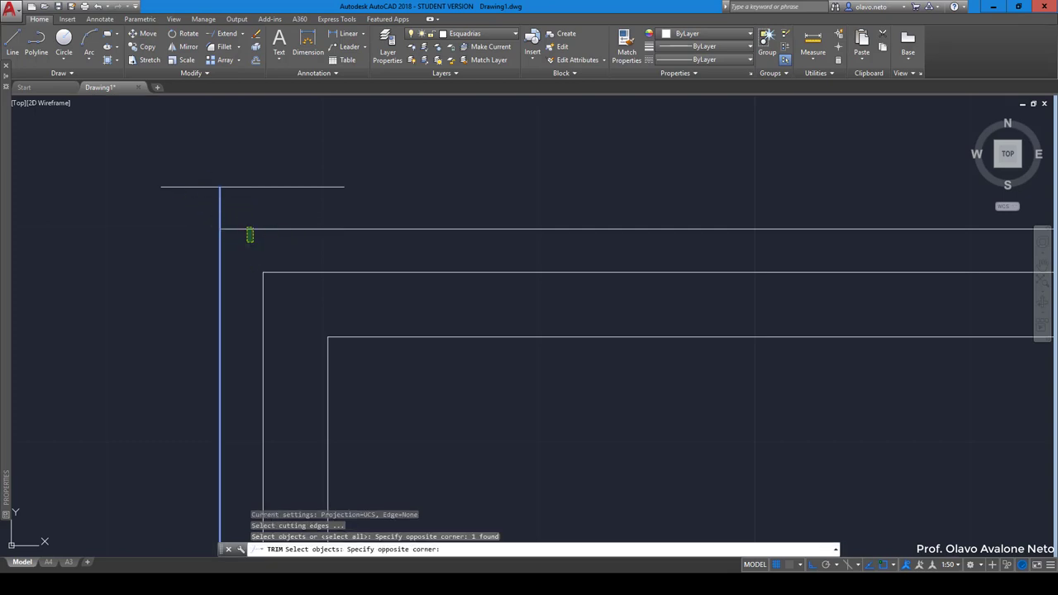
{"action": "left_click", "coordinate": [251, 238]}
{"action": "key", "text": "Return"}
{"action": "left_click", "coordinate": [241, 209]}
{"action": "left_click", "coordinate": [177, 206]}
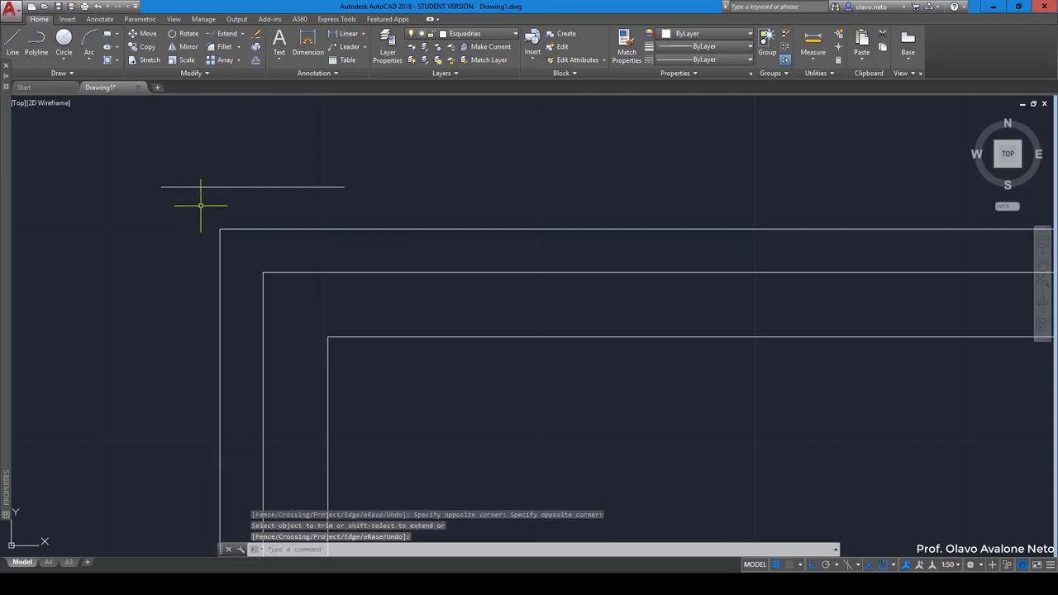
{"action": "key", "text": "Escape"}
{"action": "left_click", "coordinate": [200, 205]}
{"action": "left_click", "coordinate": [177, 165]}
{"action": "key", "text": "Delete"}
Fillet the outer top line and right vertical line with radius 0
{"action": "scroll", "coordinate": [441, 230], "scroll_direction": "down", "scroll_amount": 8}
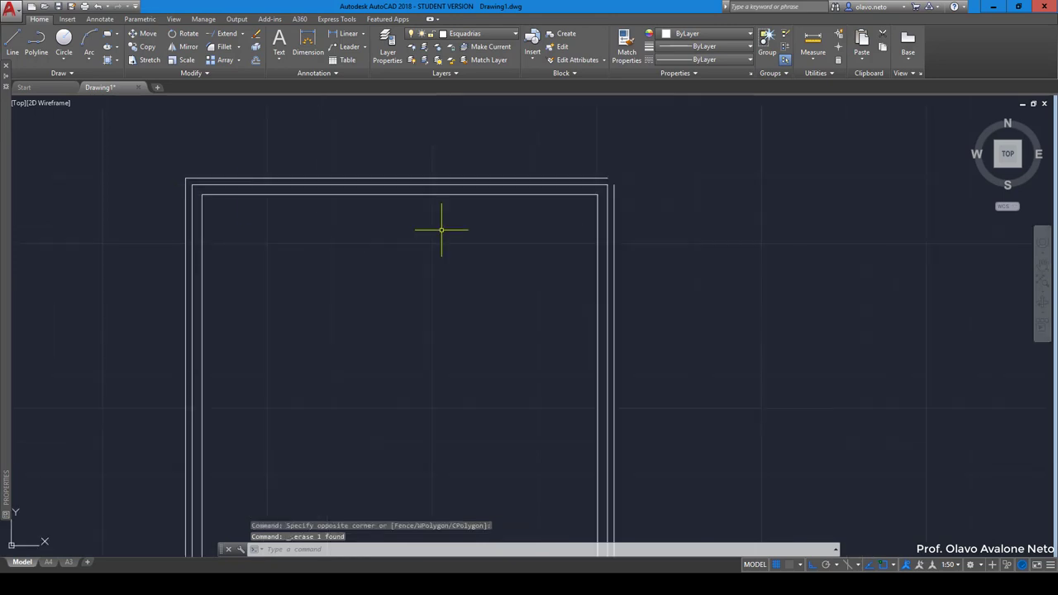
{"action": "scroll", "coordinate": [610, 187], "scroll_direction": "up", "scroll_amount": 8}
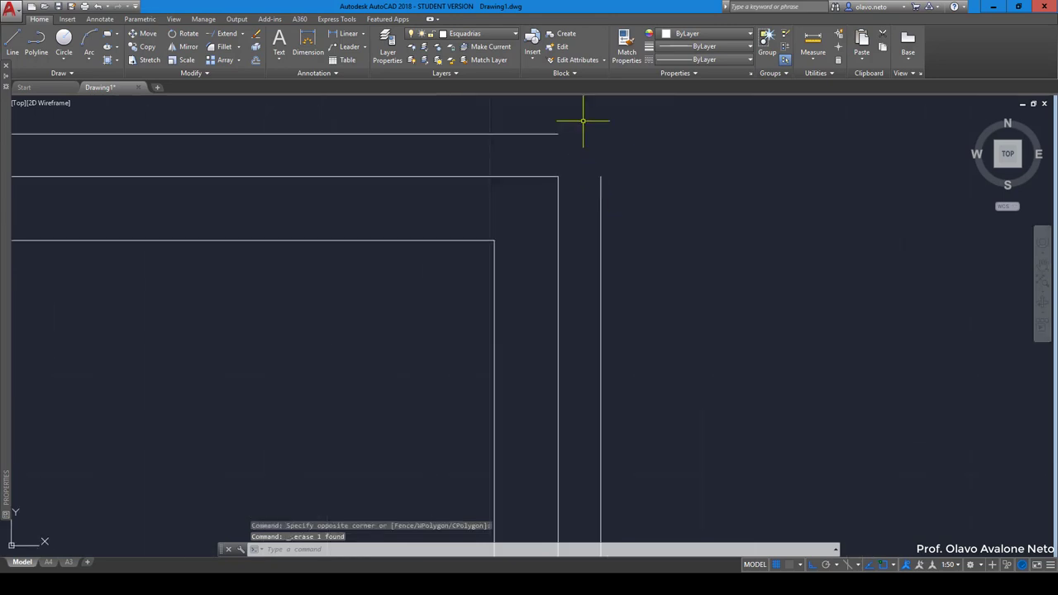
{"action": "left_click", "coordinate": [238, 47]}
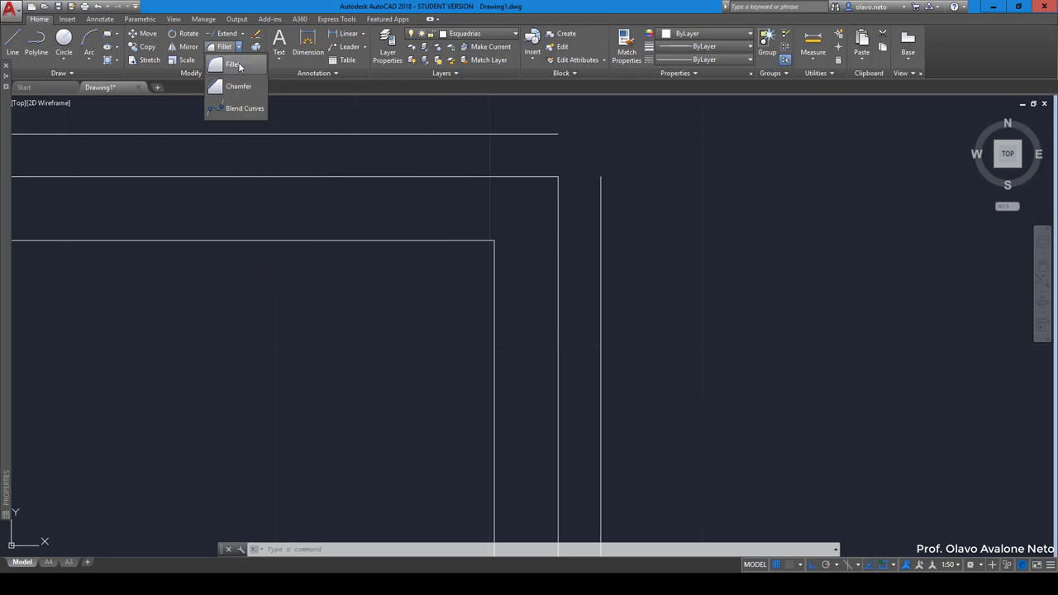
{"action": "left_click", "coordinate": [229, 65]}
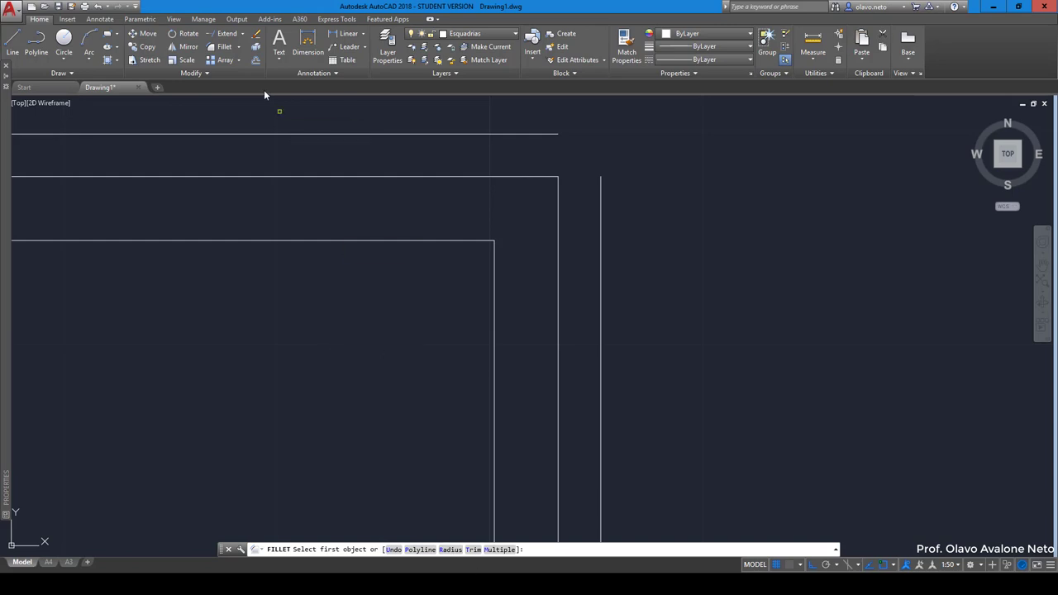
{"action": "left_click", "coordinate": [220, 48]}
{"action": "left_click", "coordinate": [452, 551]}
{"action": "type", "text": "0"}
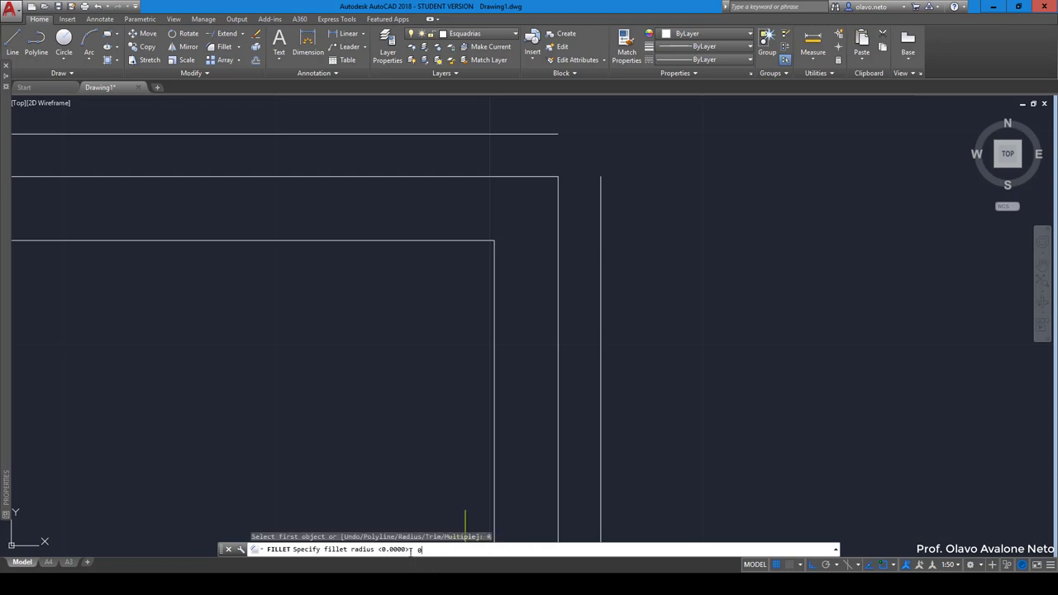
{"action": "key", "text": "Return"}
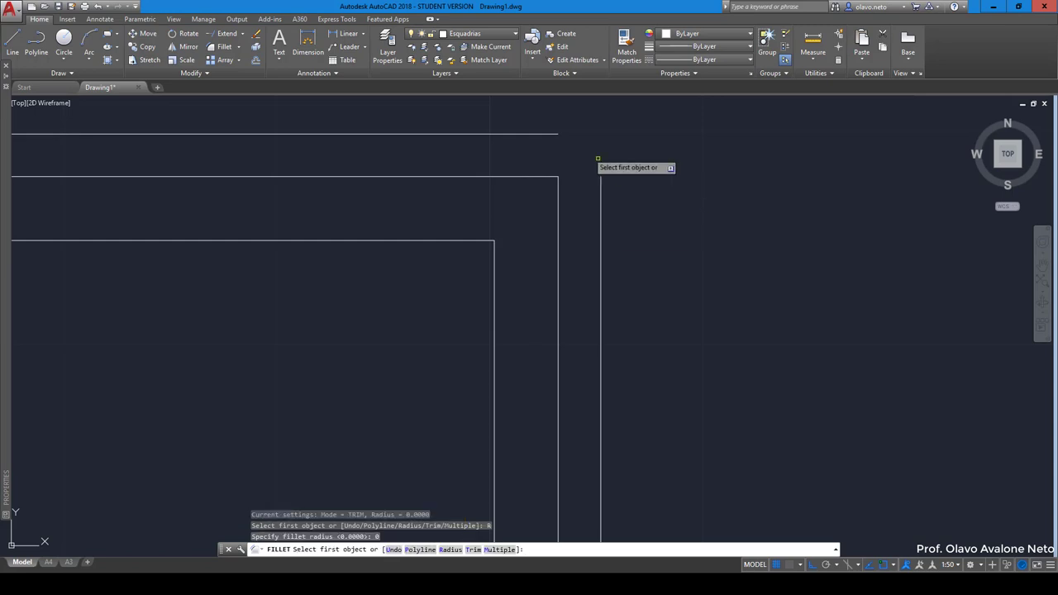
{"action": "left_click", "coordinate": [547, 134]}
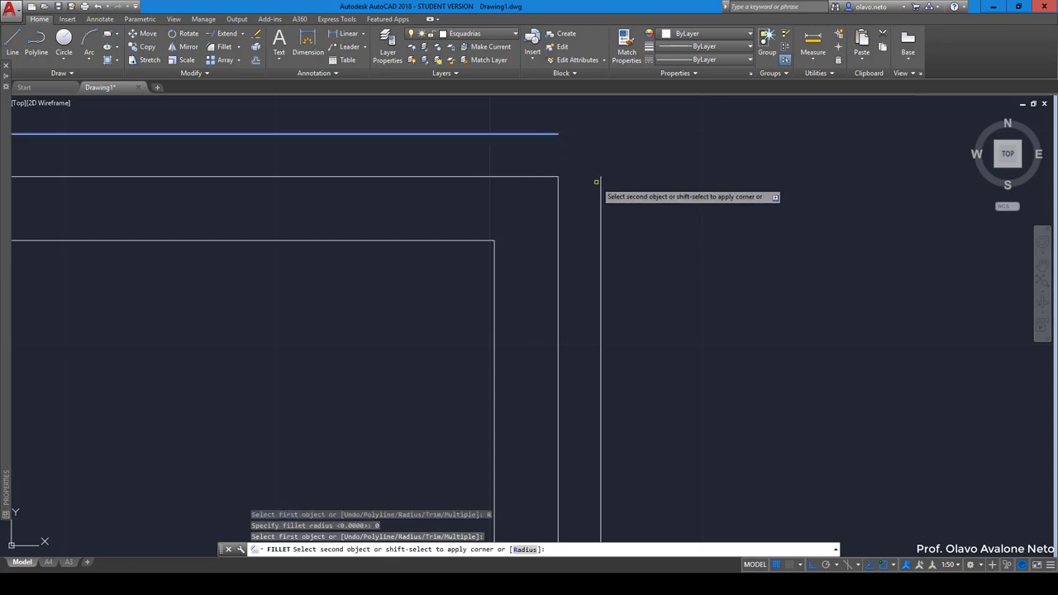
{"action": "left_click", "coordinate": [600, 186]}
{"action": "scroll", "coordinate": [577, 194], "scroll_direction": "down", "scroll_amount": 2}
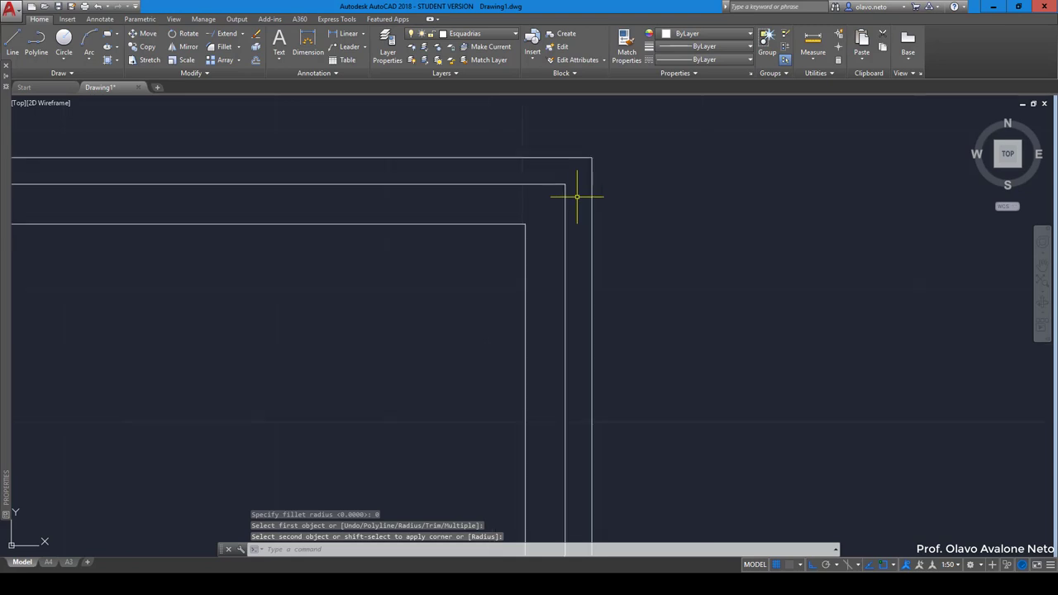
{"action": "scroll", "coordinate": [574, 198], "scroll_direction": "down", "scroll_amount": 2}
{"action": "scroll", "coordinate": [609, 212], "scroll_direction": "down", "scroll_amount": 4}
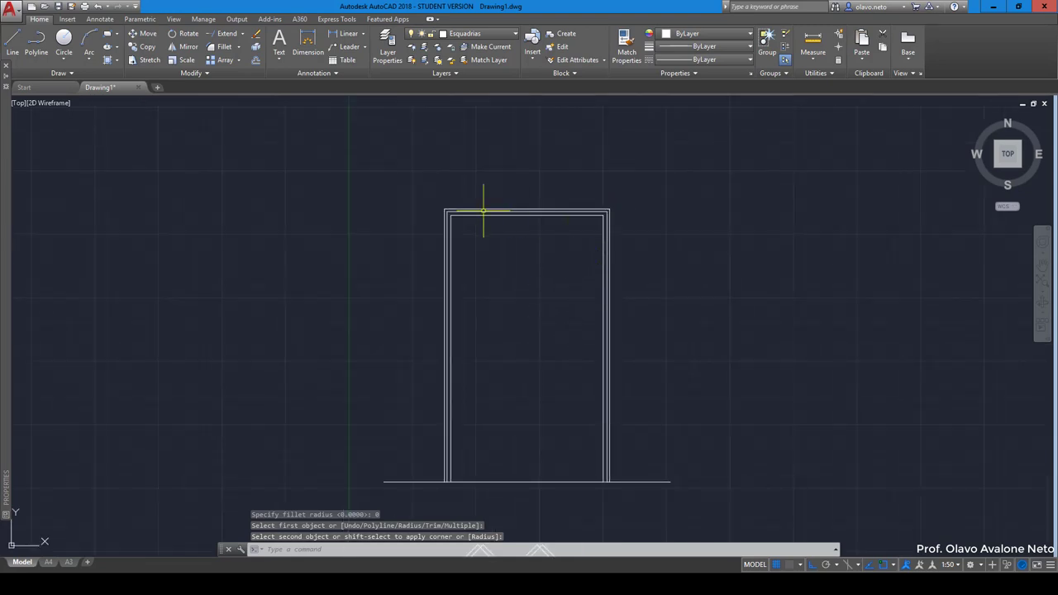
{"action": "scroll", "coordinate": [467, 212], "scroll_direction": "up", "scroll_amount": 5}
{"action": "scroll", "coordinate": [397, 226], "scroll_direction": "up", "scroll_amount": 2}
{"action": "left_click", "coordinate": [395, 227]}
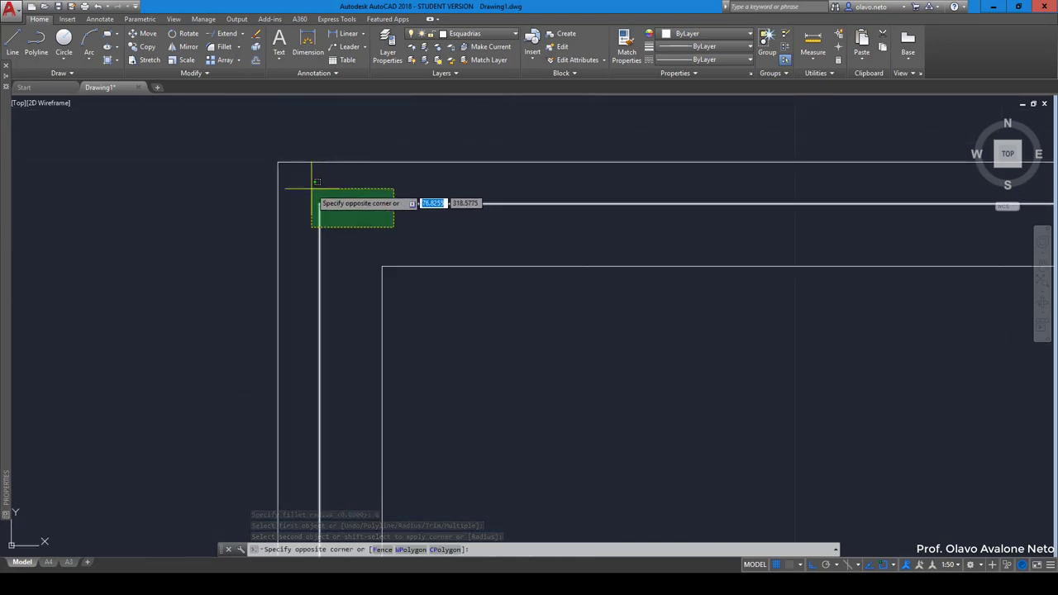
Assign the frame's outer top, left and right projection lines to the Projeções layer
{"action": "left_click", "coordinate": [312, 189]}
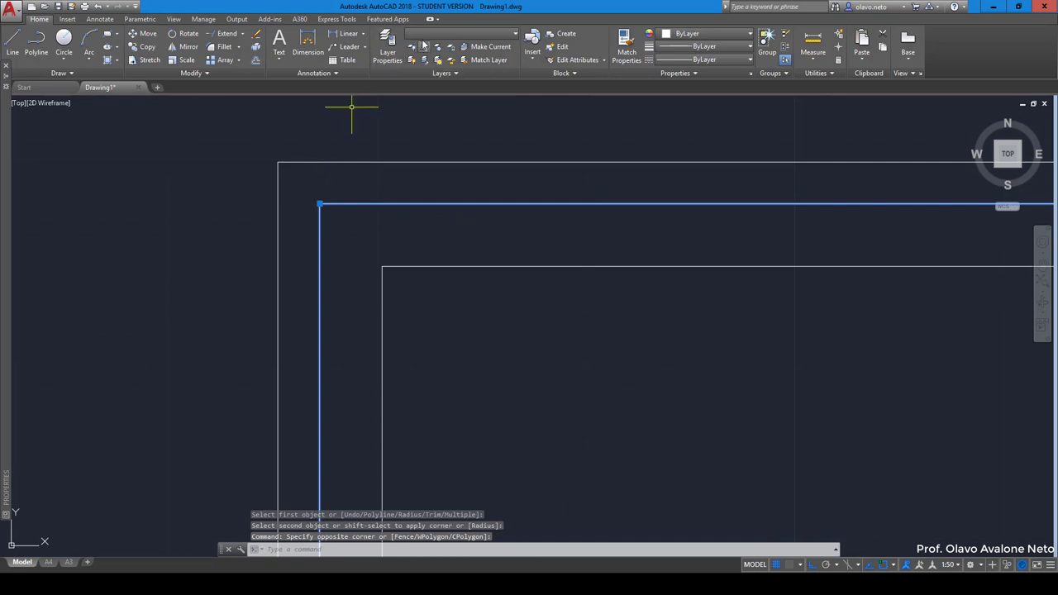
{"action": "left_click", "coordinate": [462, 34]}
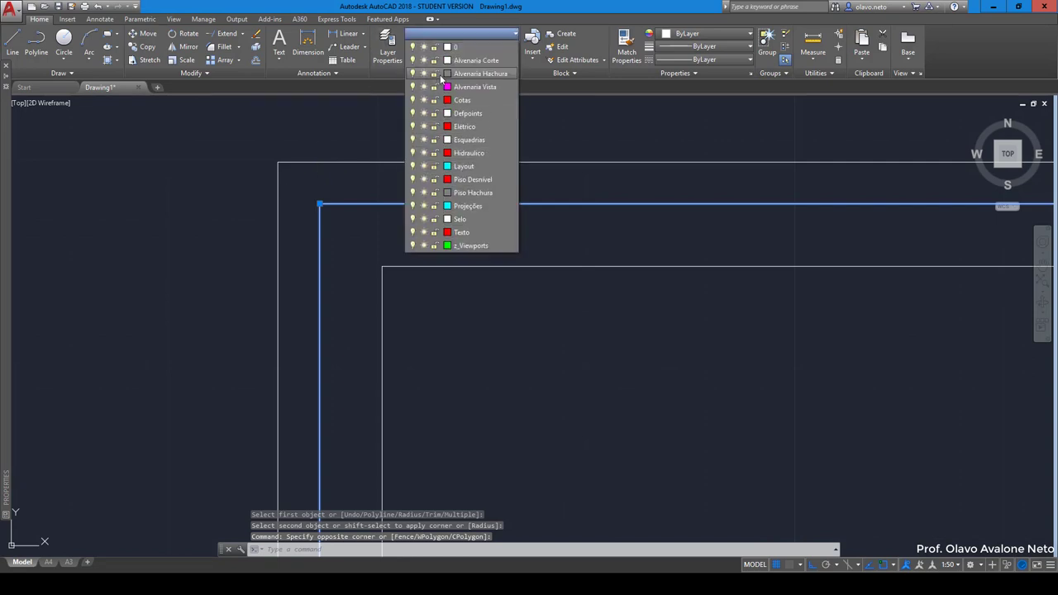
{"action": "left_click", "coordinate": [482, 206]}
{"action": "scroll", "coordinate": [350, 182], "scroll_direction": "down", "scroll_amount": 3}
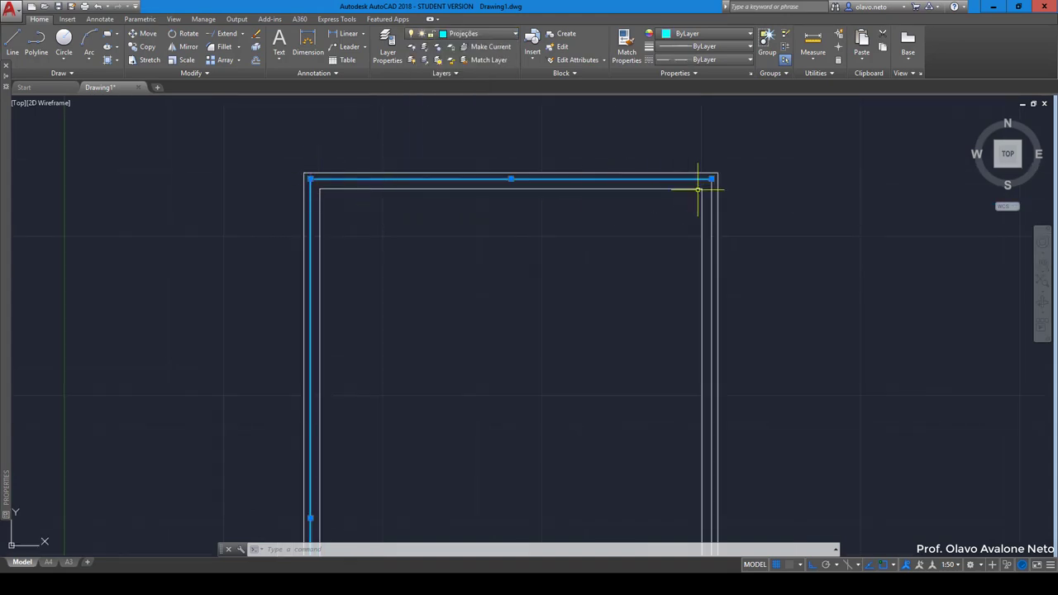
{"action": "scroll", "coordinate": [719, 183], "scroll_direction": "up", "scroll_amount": 3}
{"action": "key", "text": "Escape"}
{"action": "key", "text": "Escape"}
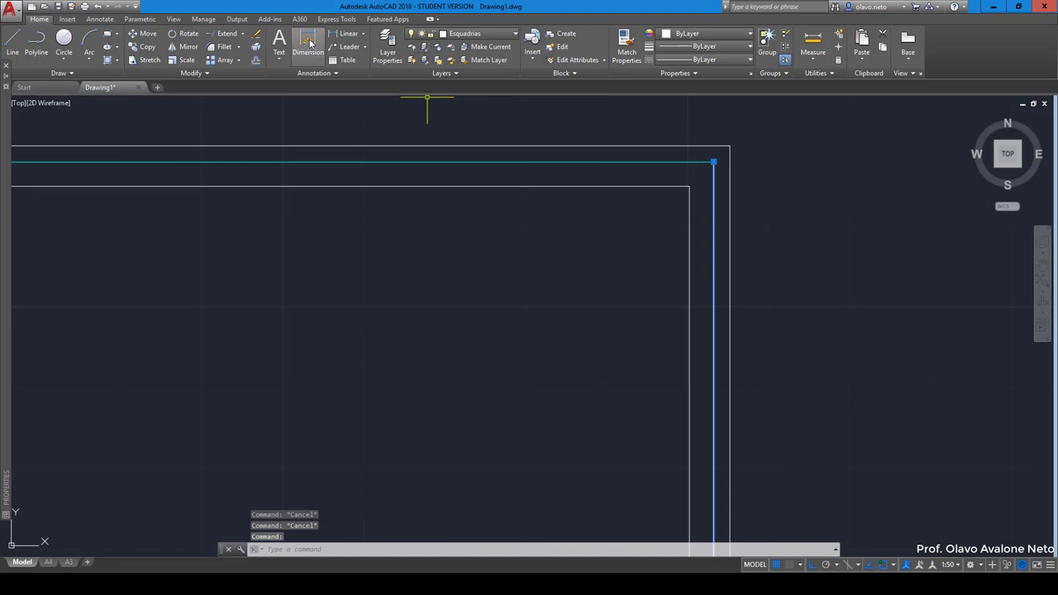
{"action": "left_click", "coordinate": [457, 36]}
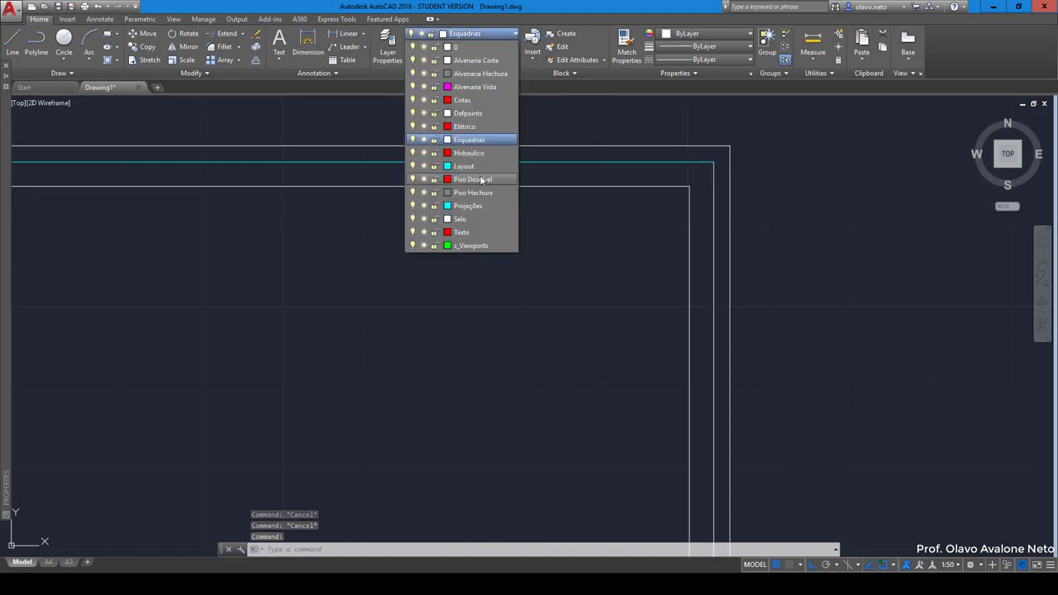
{"action": "left_click", "coordinate": [477, 207]}
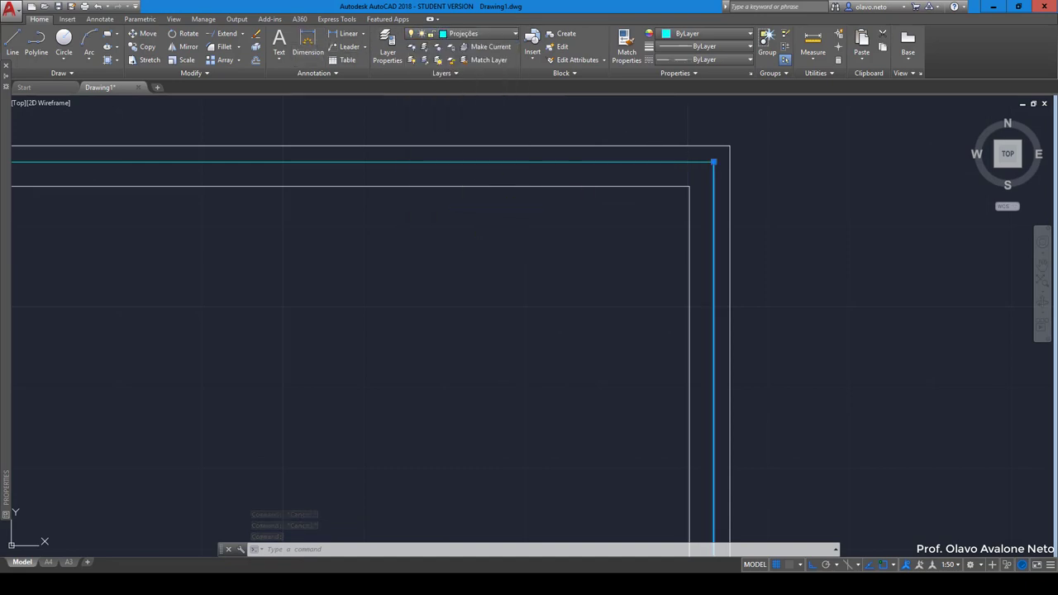
{"action": "key", "text": "Escape"}
{"action": "left_click", "coordinate": [699, 161]}
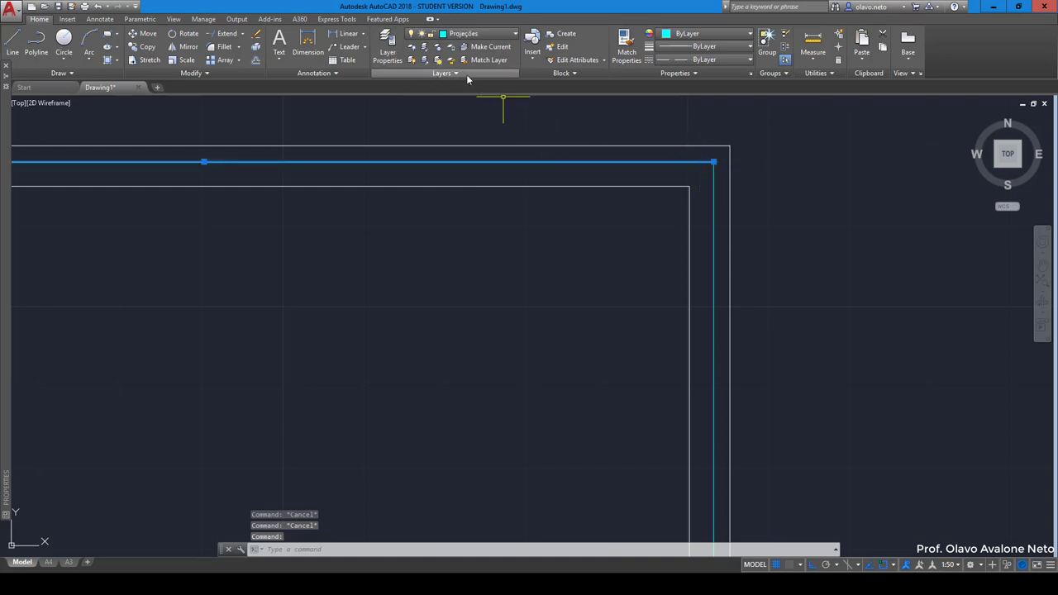
{"action": "left_click", "coordinate": [463, 73]}
{"action": "left_click", "coordinate": [386, 39]}
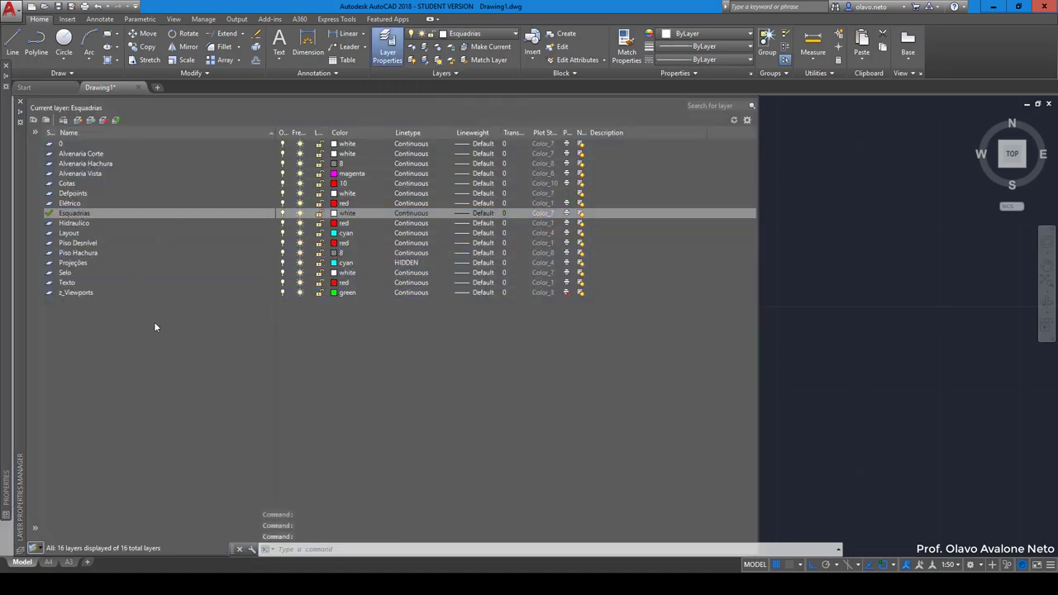
{"action": "left_click", "coordinate": [73, 263]}
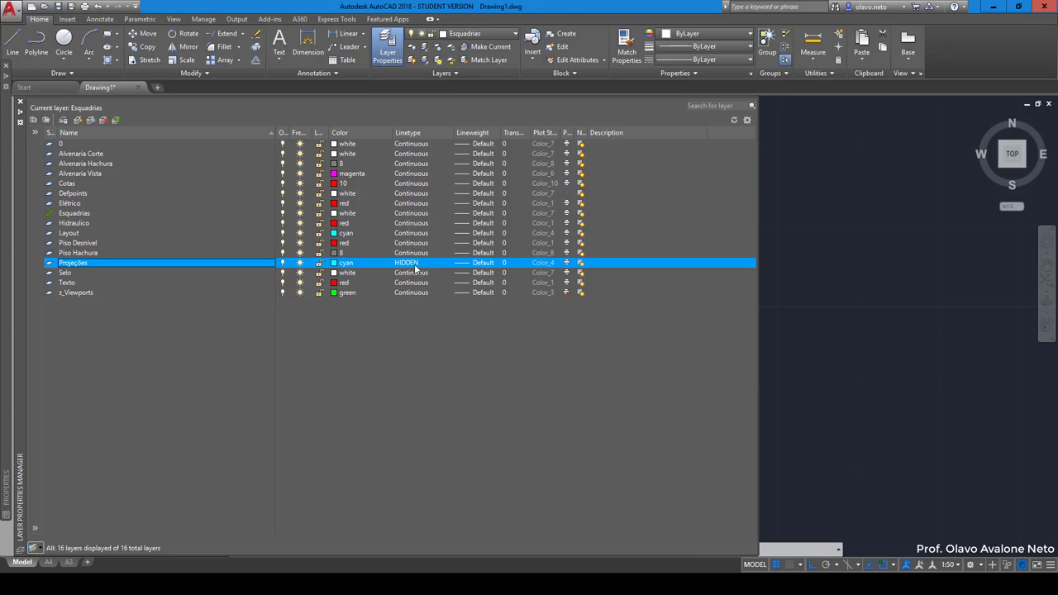
{"action": "left_click_drag", "start_coordinate": [515, 125], "coordinate": [517, 126]}
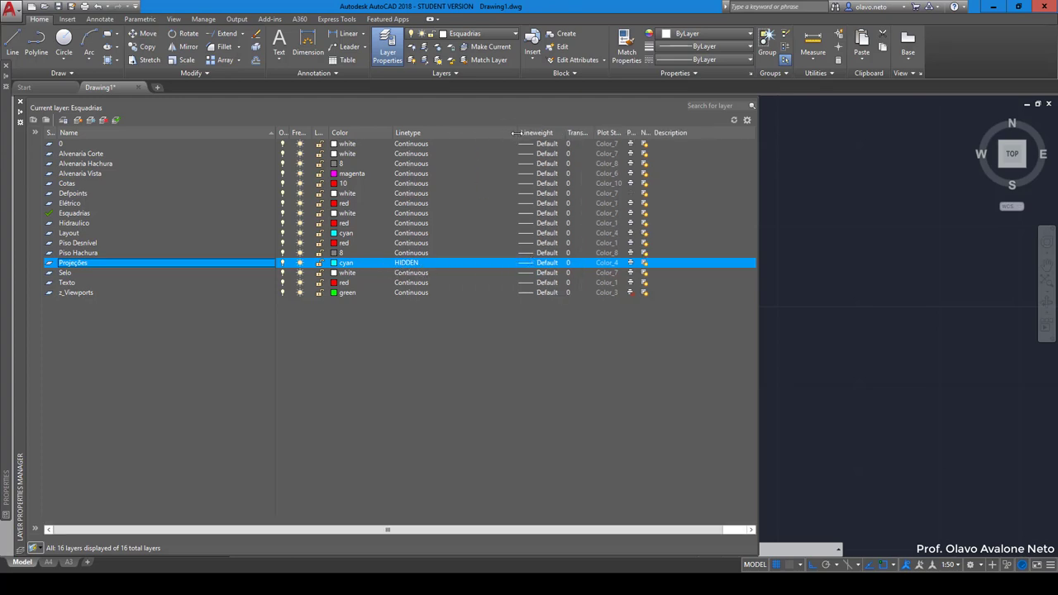
{"action": "left_click", "coordinate": [404, 264]}
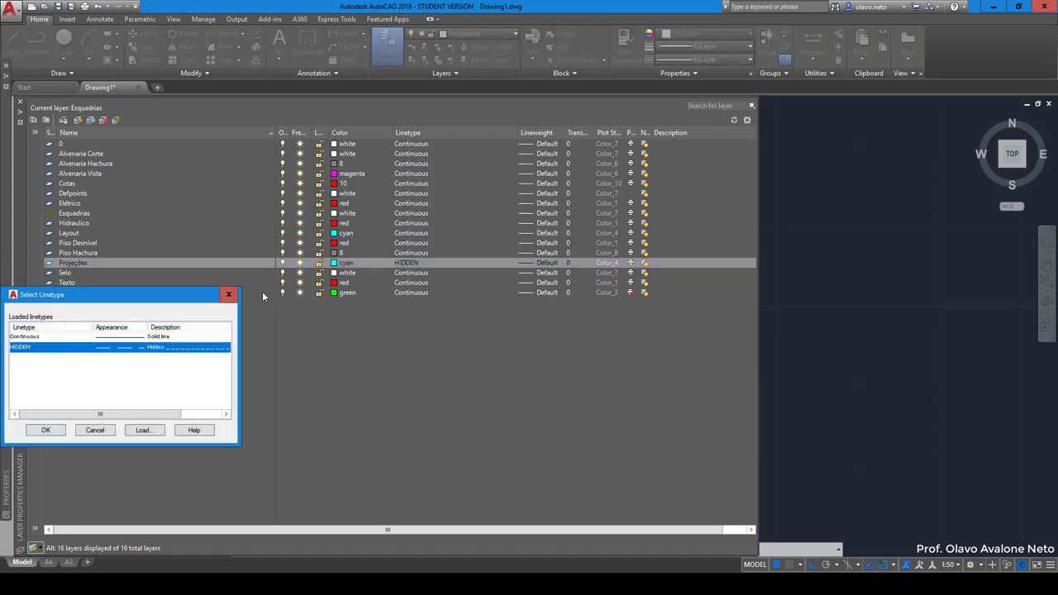
{"action": "left_click_drag", "start_coordinate": [172, 299], "coordinate": [512, 62]}
{"action": "left_click", "coordinate": [465, 112]}
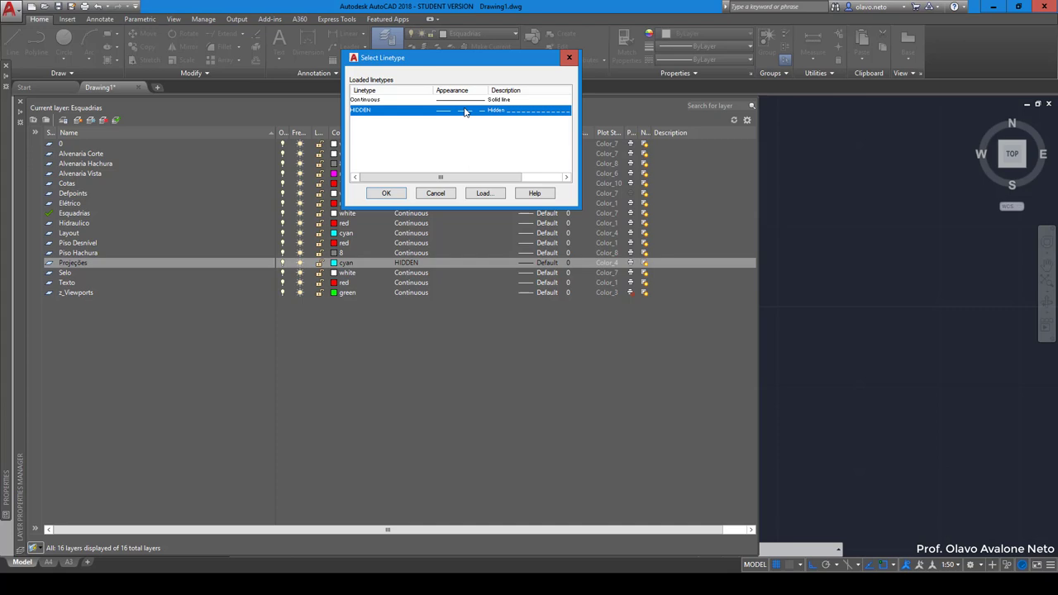
{"action": "left_click", "coordinate": [569, 57]}
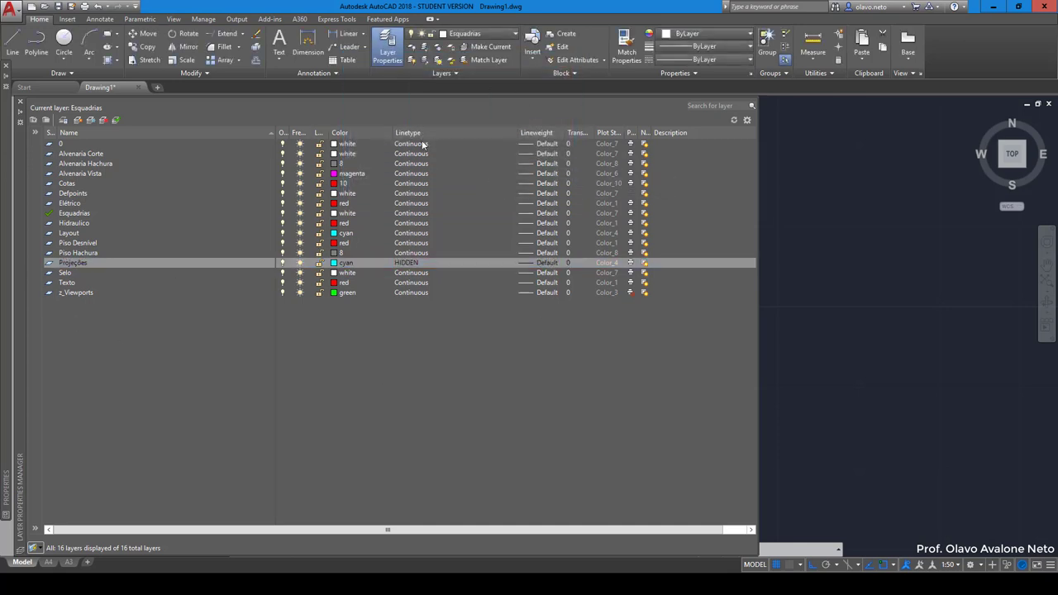
{"action": "left_click", "coordinate": [119, 264]}
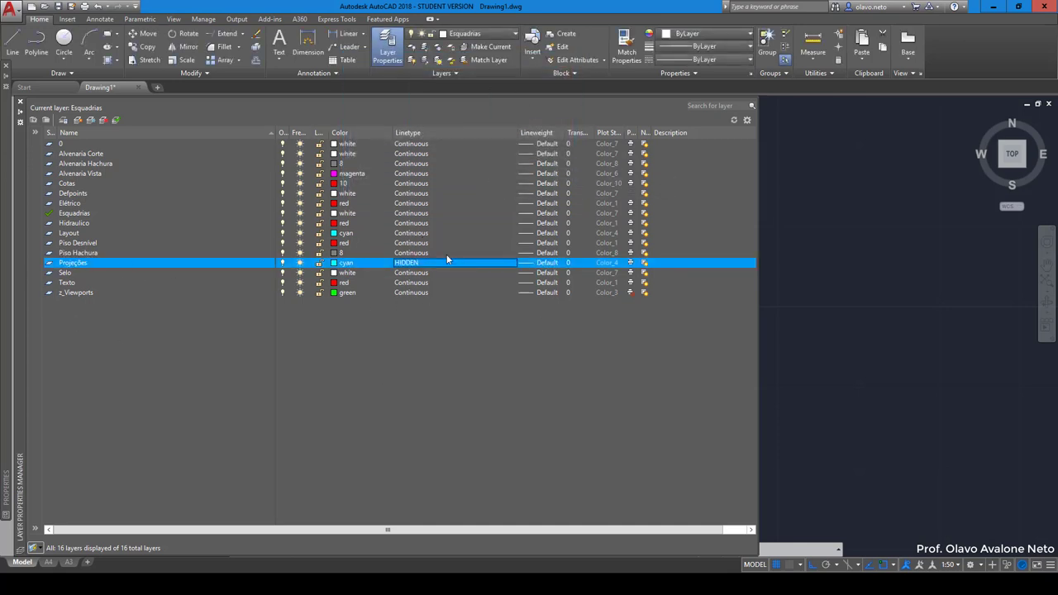
{"action": "left_click", "coordinate": [21, 103]}
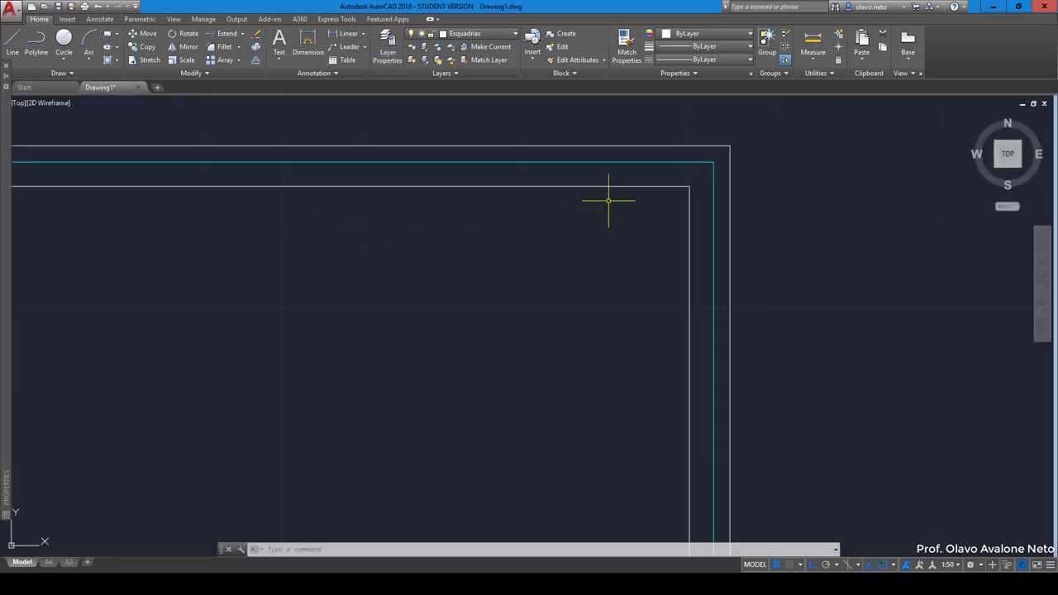
Select the left door-frame projection line and show its properties in a floating Properties palette
{"action": "scroll", "coordinate": [609, 198], "scroll_direction": "down", "scroll_amount": 3}
{"action": "scroll", "coordinate": [575, 290], "scroll_direction": "up", "scroll_amount": 2}
{"action": "middle_click_drag", "start_coordinate": [575, 291], "coordinate": [529, 241]}
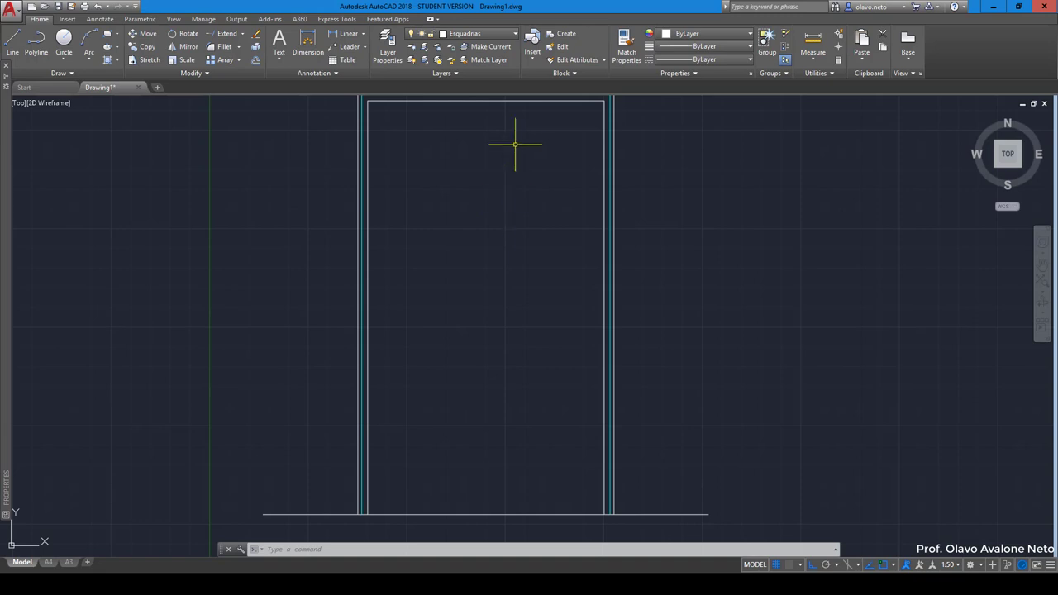
{"action": "left_click", "coordinate": [680, 74]}
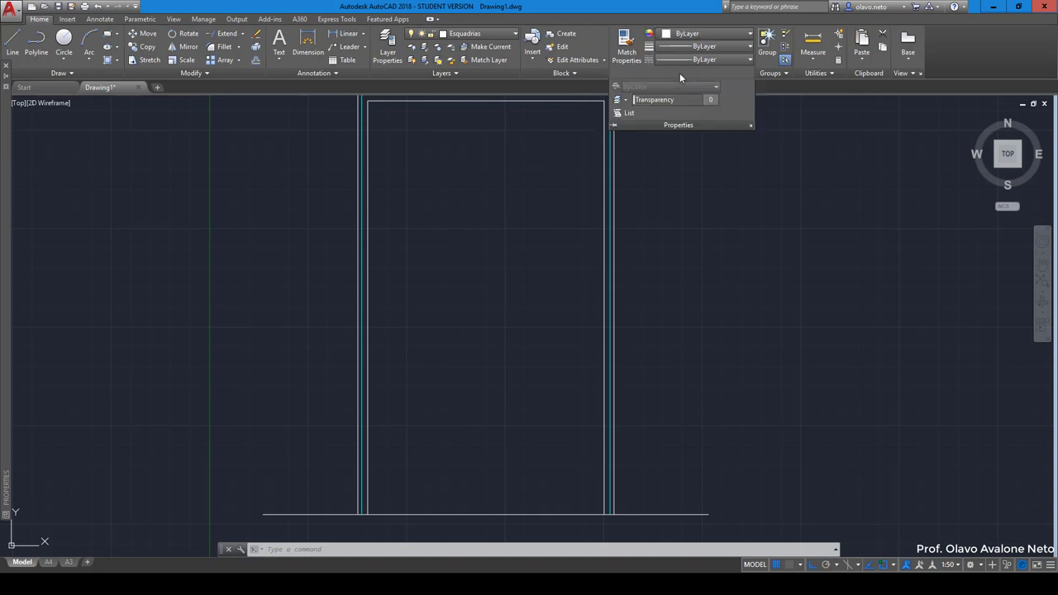
{"action": "left_click", "coordinate": [752, 126]}
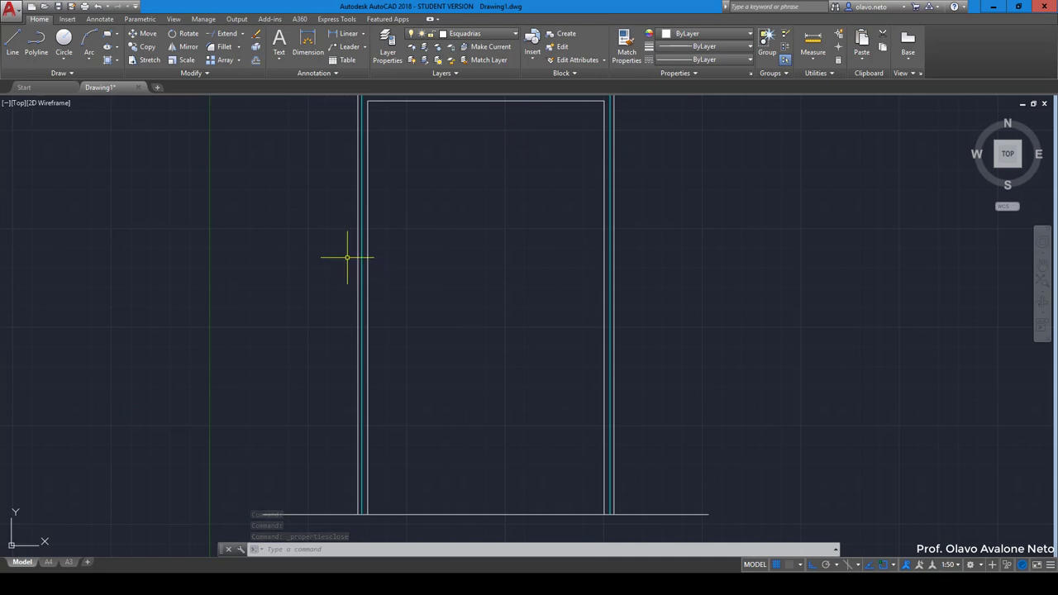
{"action": "left_click", "coordinate": [358, 263]}
{"action": "middle_click_drag", "start_coordinate": [641, 249], "coordinate": [695, 324]}
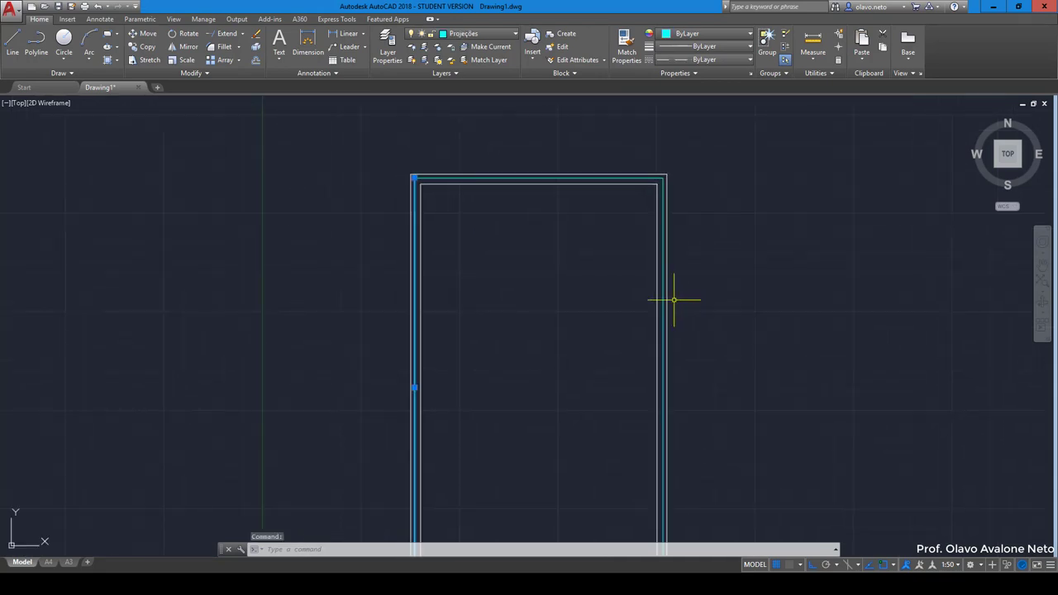
{"action": "left_click", "coordinate": [750, 73]}
{"action": "mouse_move", "coordinate": [9, 113]}
{"action": "left_mouse_down"}
{"action": "mouse_move", "coordinate": [86, 180]}
{"action": "mouse_move", "coordinate": [90, 133]}
{"action": "left_mouse_up"}
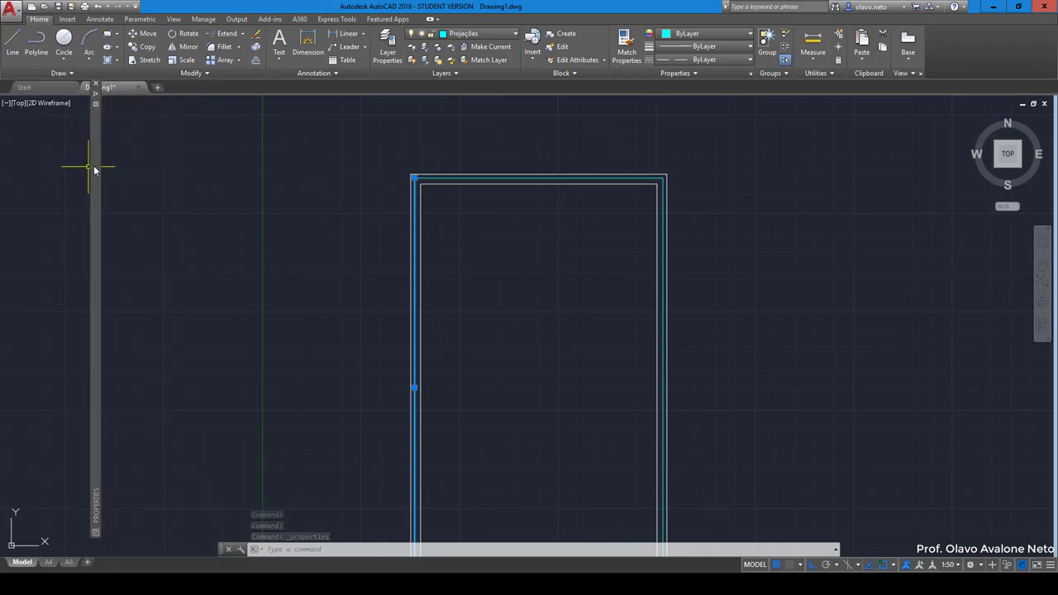
{"action": "mouse_move", "coordinate": [96, 504]}
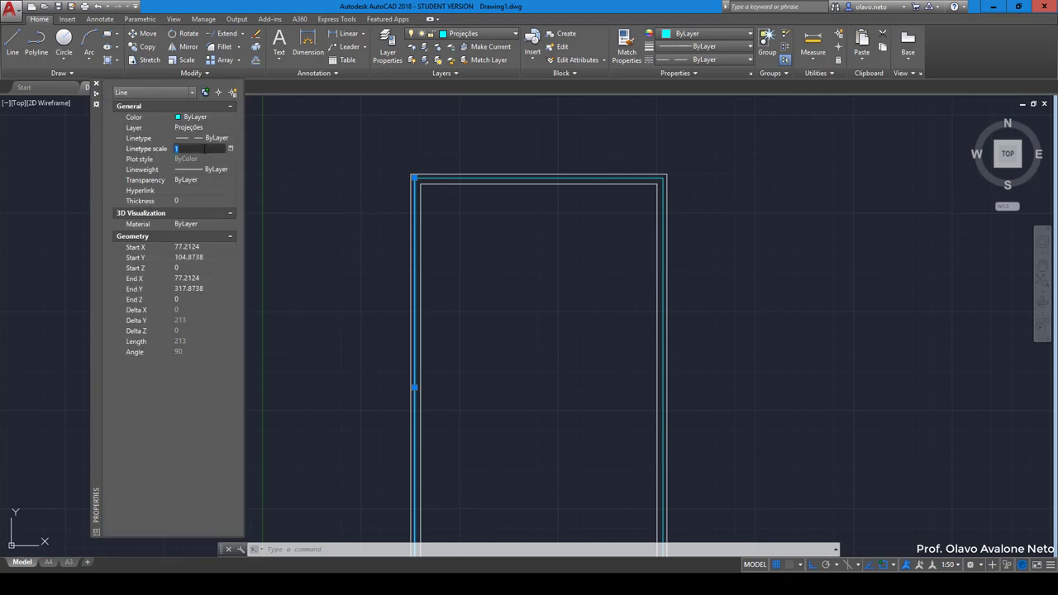
{"action": "type", "text": ".01"}
Give the left projection line a linetype scale of 0.01 and close the palette
{"action": "key", "text": "Return"}
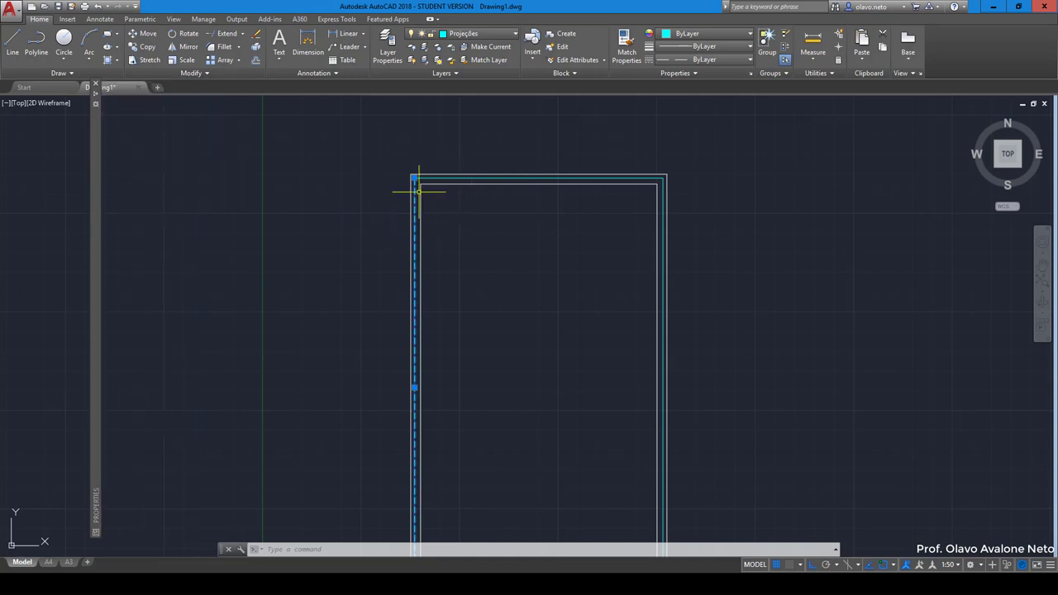
{"action": "scroll", "coordinate": [419, 191], "scroll_direction": "up", "scroll_amount": 8}
{"action": "scroll", "coordinate": [419, 191], "scroll_direction": "down", "scroll_amount": 6}
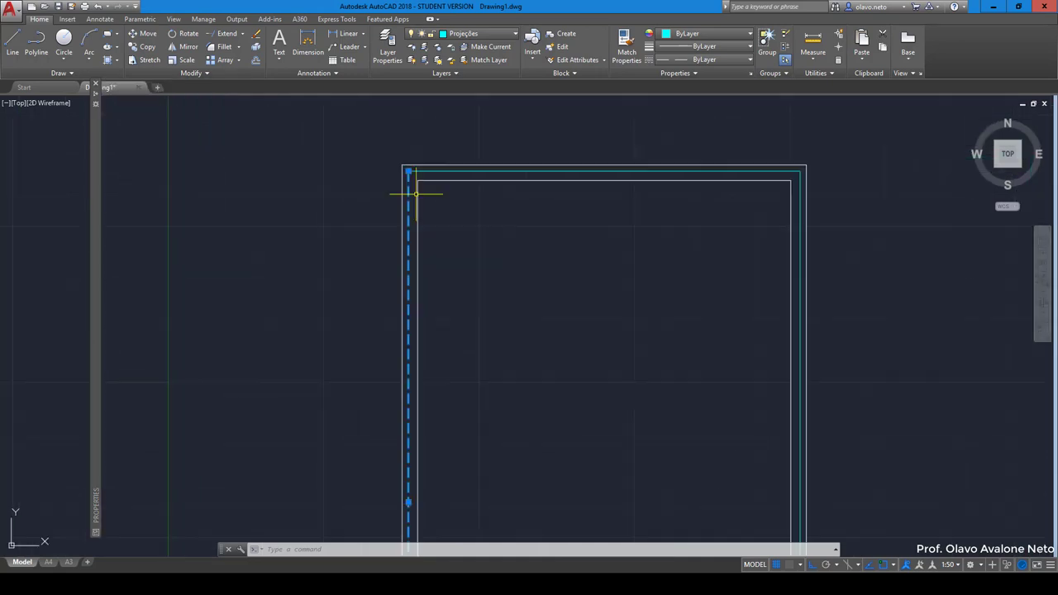
{"action": "left_click", "coordinate": [96, 87]}
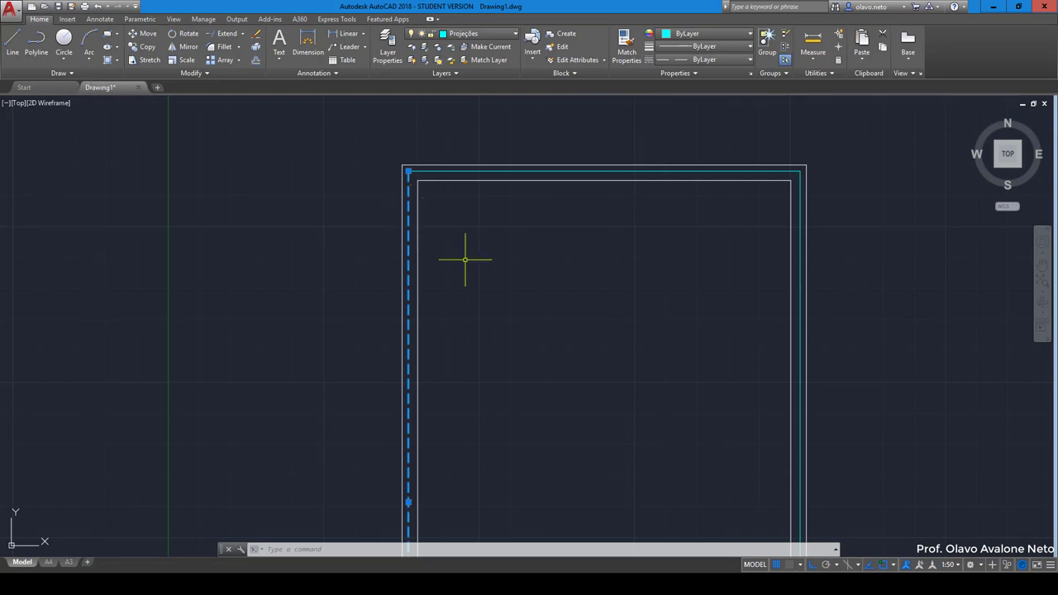
{"action": "key", "text": "Escape"}
Check the properties of the dashed left line and the top horizontal projection line
{"action": "middle_click_drag", "start_coordinate": [480, 267], "coordinate": [306, 260]}
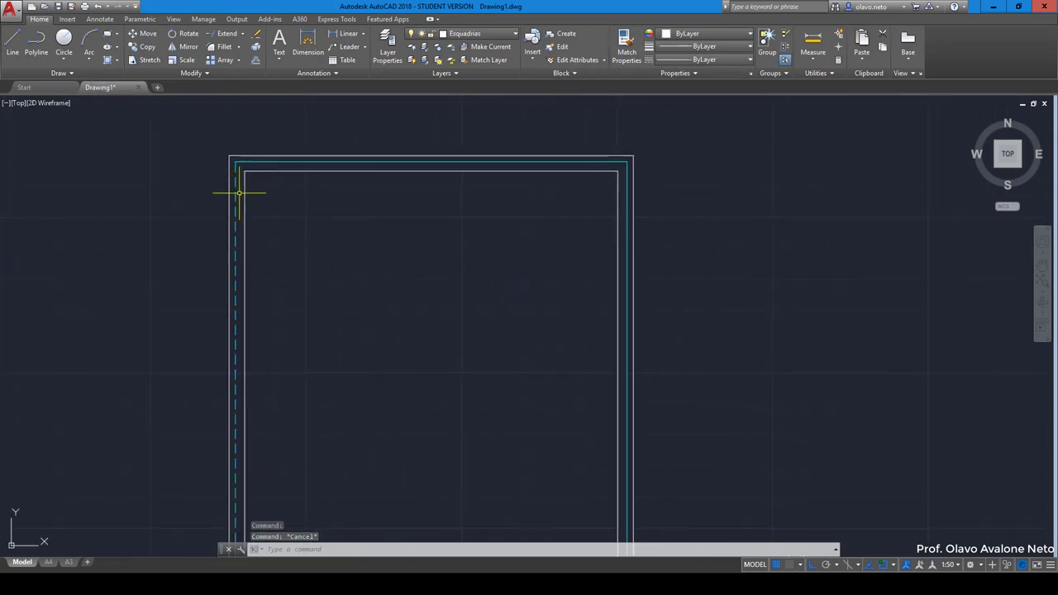
{"action": "left_click", "coordinate": [239, 192]}
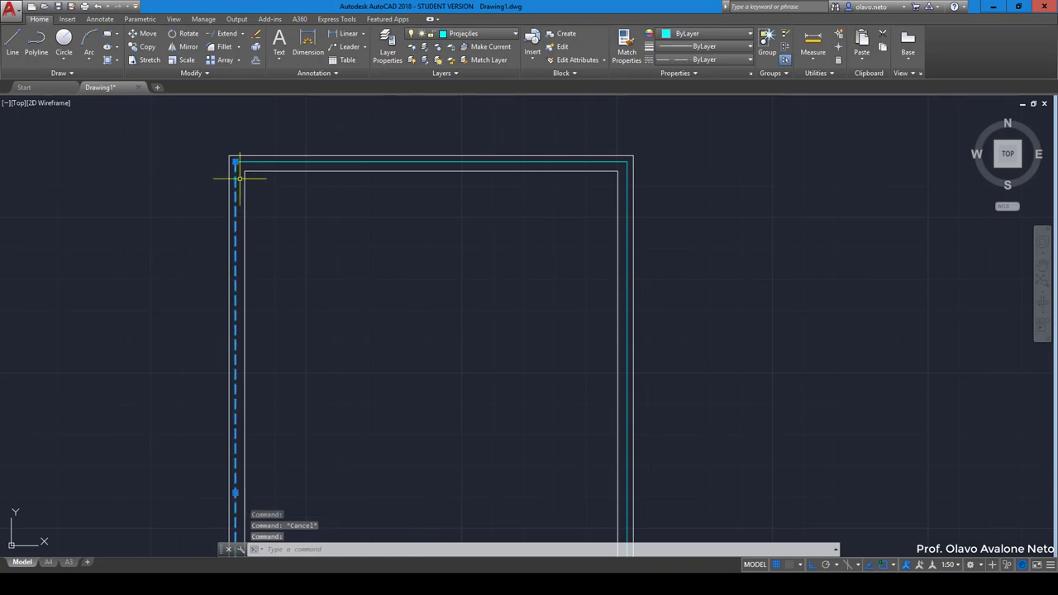
{"action": "left_click", "coordinate": [752, 72]}
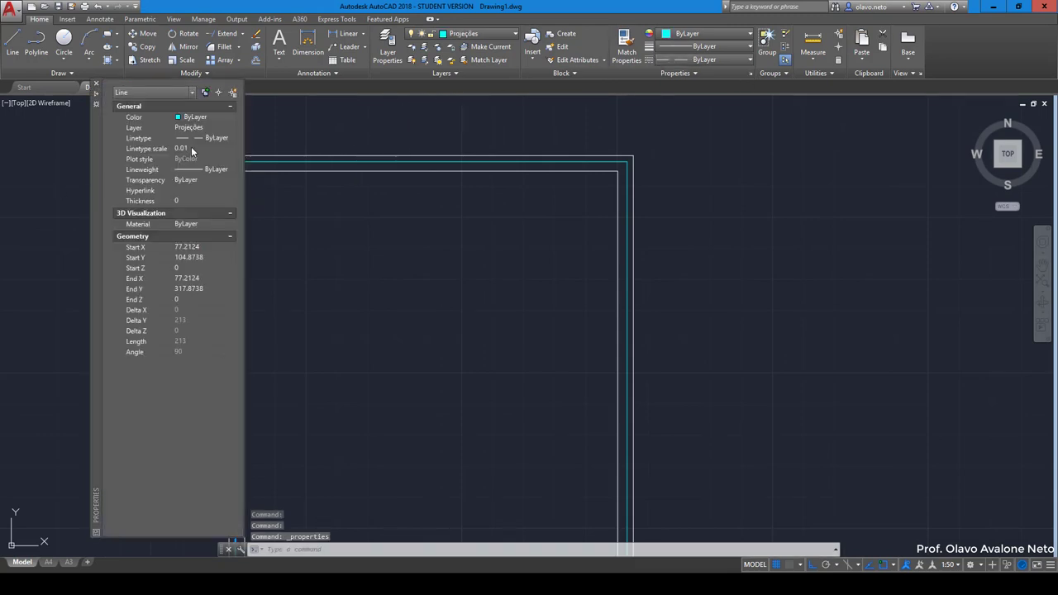
{"action": "key", "text": "Escape"}
{"action": "key", "text": "Escape"}
{"action": "left_click", "coordinate": [345, 161]}
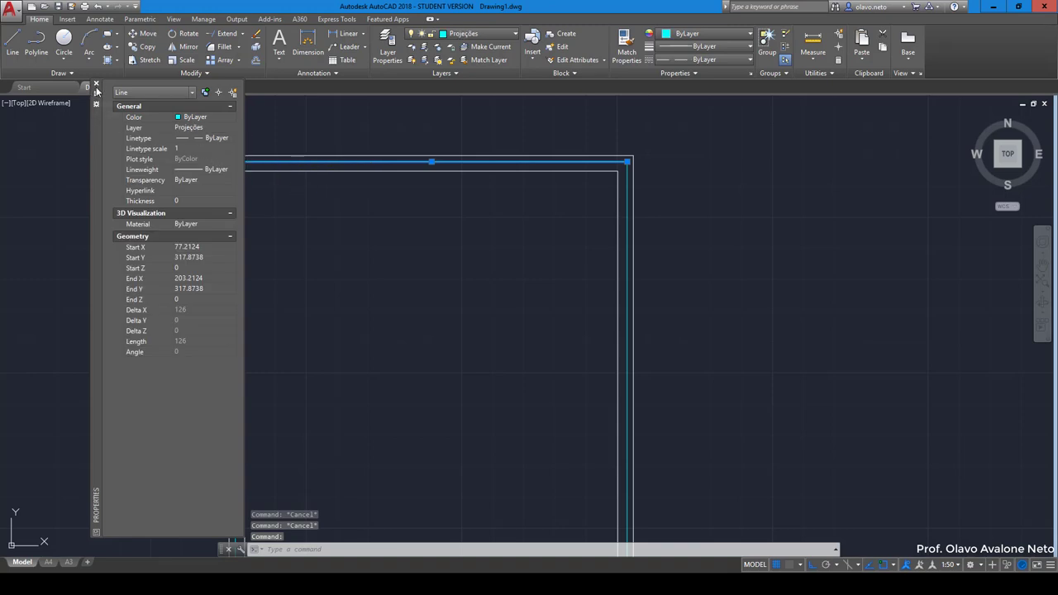
{"action": "left_click", "coordinate": [96, 85]}
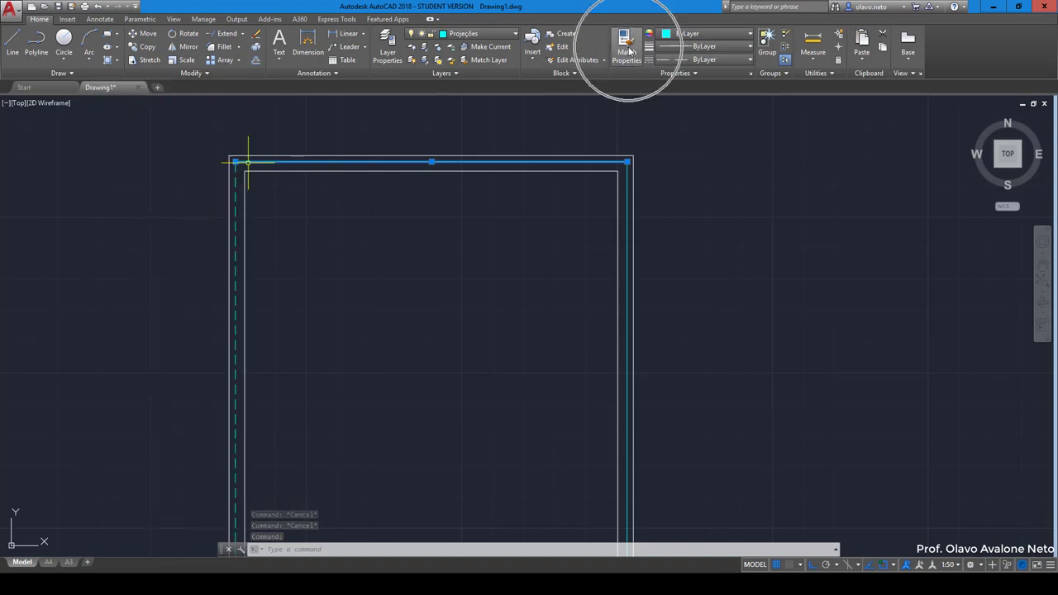
{"action": "key", "text": "Escape"}
{"action": "key", "text": "Escape"}
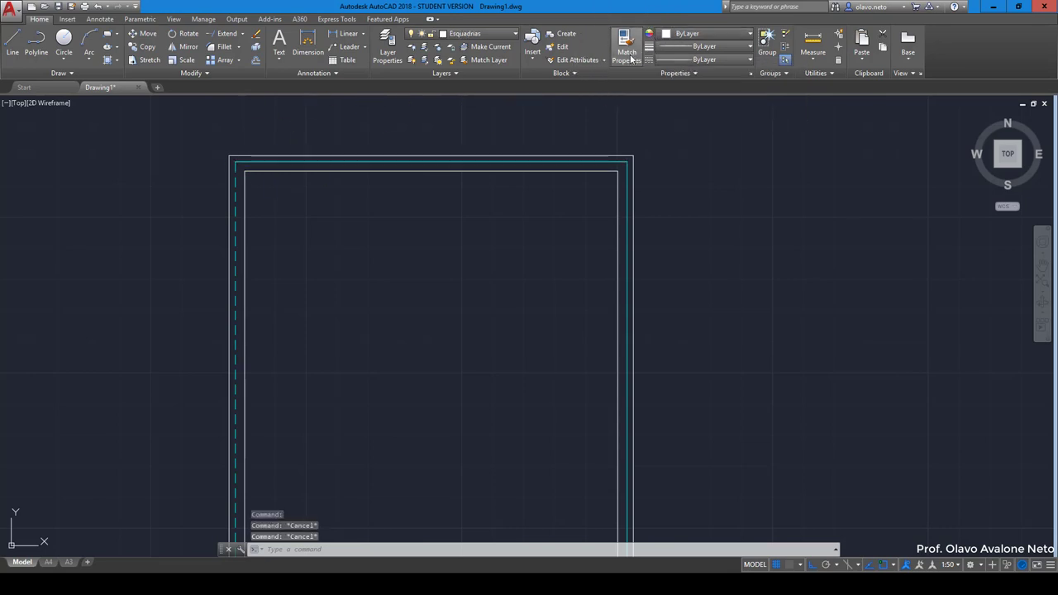
Match the top and right Projeções frame lines to the dashed left line's properties
{"action": "left_click", "coordinate": [626, 50]}
{"action": "left_click", "coordinate": [235, 198]}
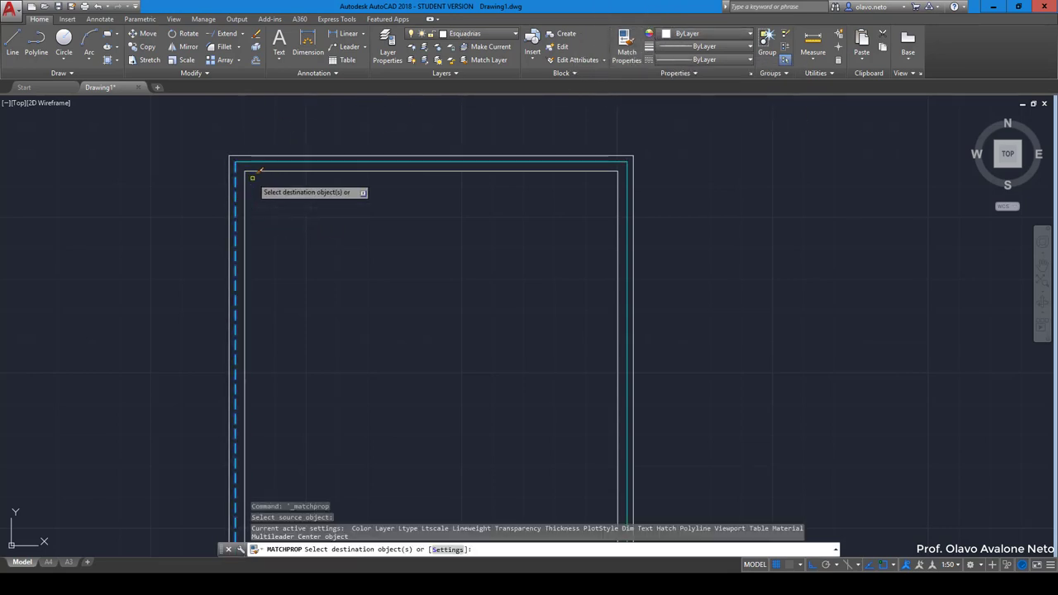
{"action": "left_click", "coordinate": [259, 163]}
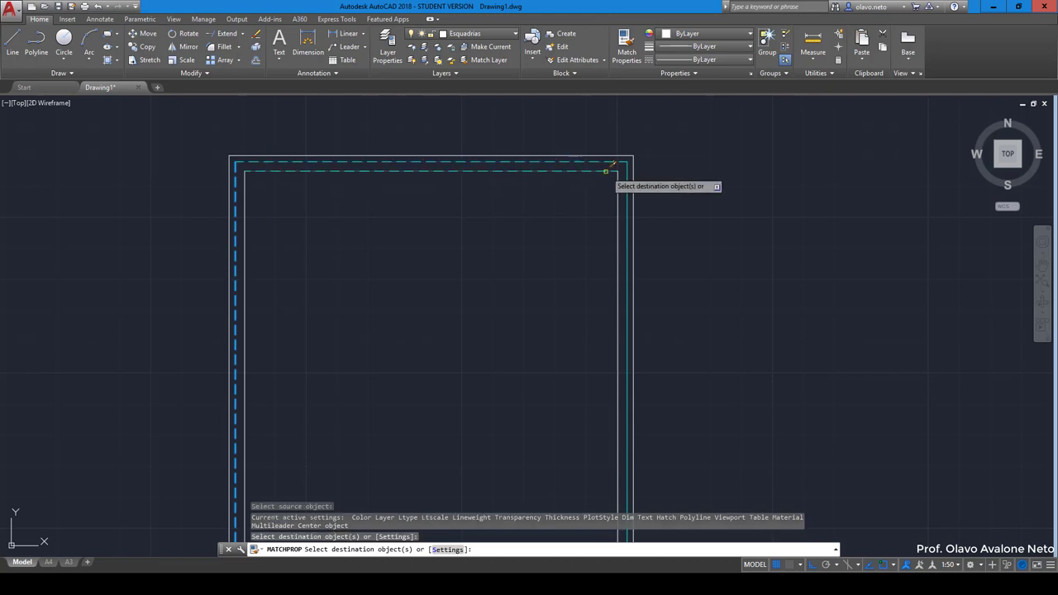
{"action": "left_click", "coordinate": [631, 169]}
{"action": "key", "text": "Return"}
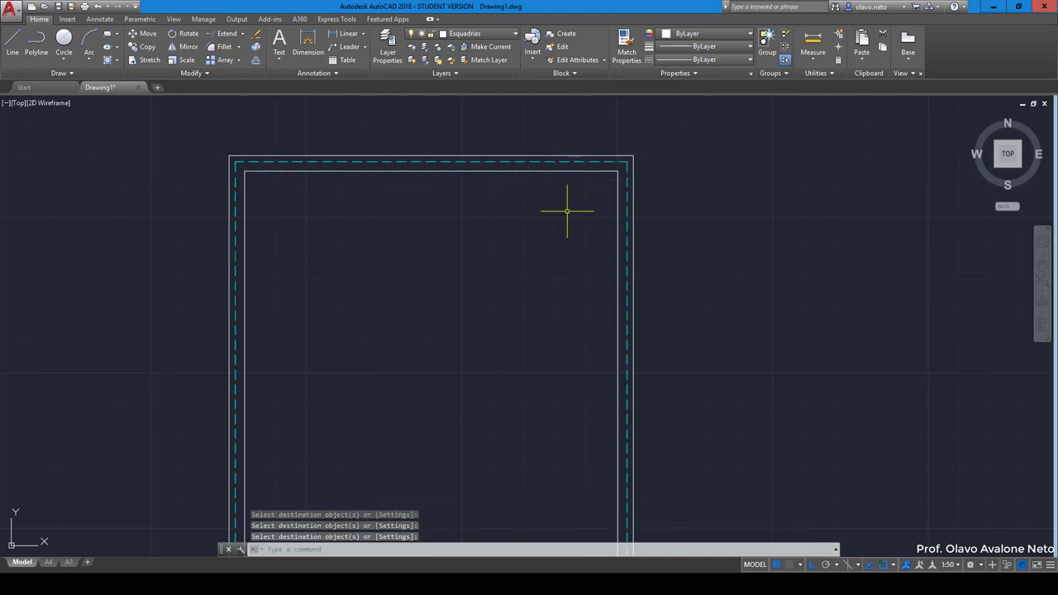
{"action": "scroll", "coordinate": [567, 209], "scroll_direction": "down", "scroll_amount": 6}
{"action": "scroll", "coordinate": [545, 290], "scroll_direction": "up", "scroll_amount": 2}
{"action": "scroll", "coordinate": [538, 234], "scroll_direction": "up", "scroll_amount": 2}
{"action": "scroll", "coordinate": [495, 253], "scroll_direction": "up", "scroll_amount": 1}
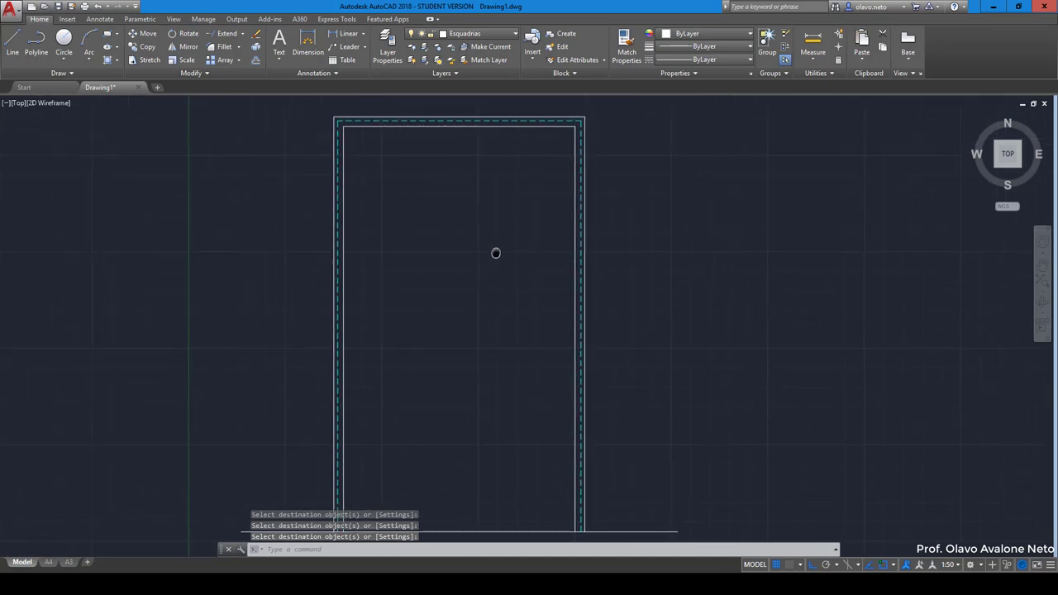
{"action": "scroll", "coordinate": [489, 264], "scroll_direction": "down", "scroll_amount": 1}
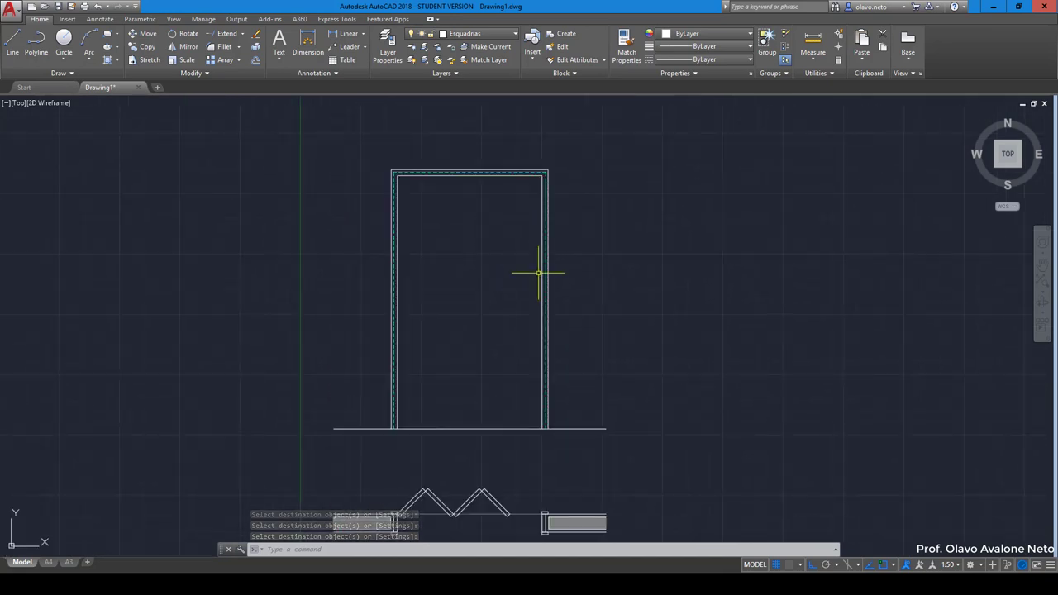
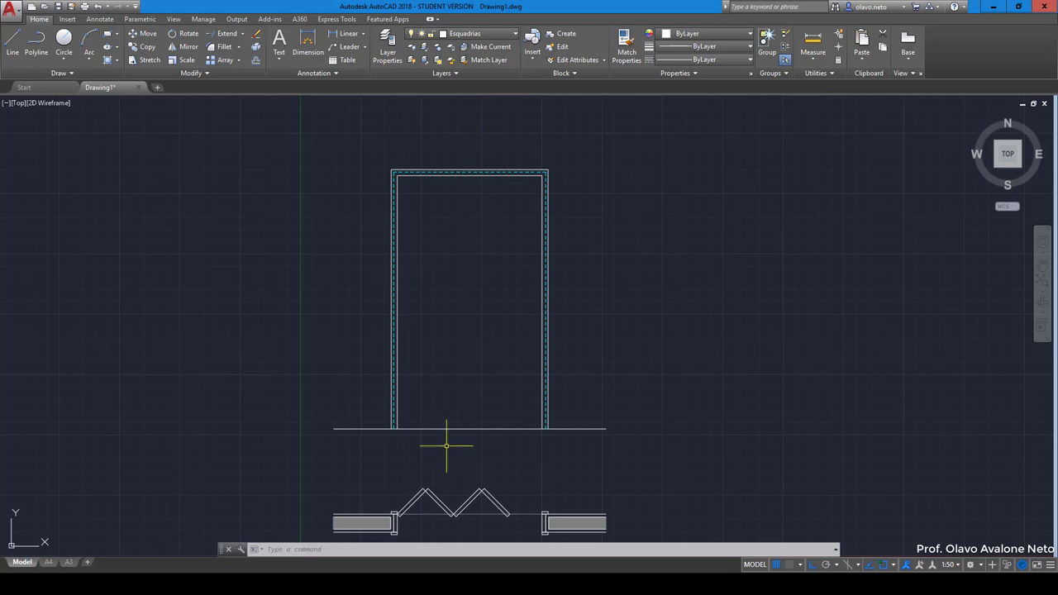
Draw two vertical lines rising from the door frame's top-left and top-right corners
{"action": "middle_click_drag", "start_coordinate": [390, 209], "coordinate": [373, 281]}
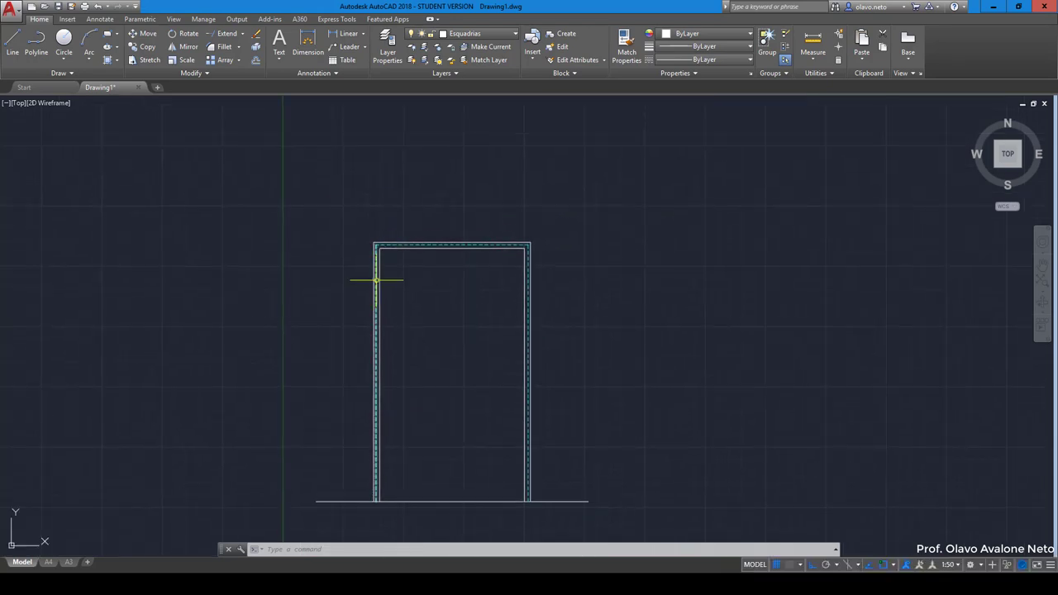
{"action": "type", "text": "l"}
{"action": "key", "text": "Return"}
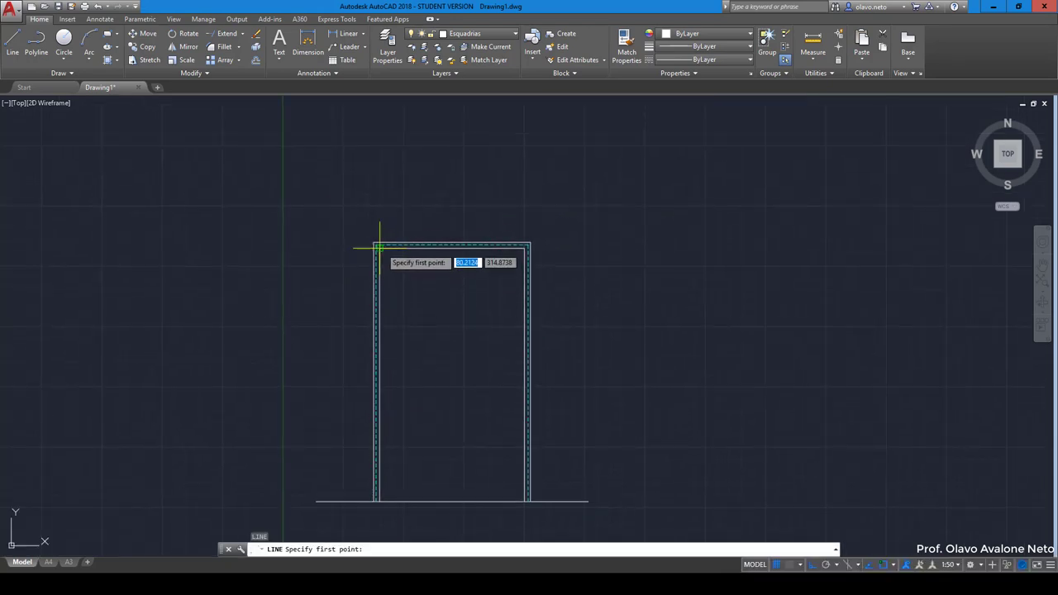
{"action": "left_click", "coordinate": [379, 246]}
{"action": "left_click", "coordinate": [380, 170]}
{"action": "key", "text": "Return"}
{"action": "key", "text": "Return"}
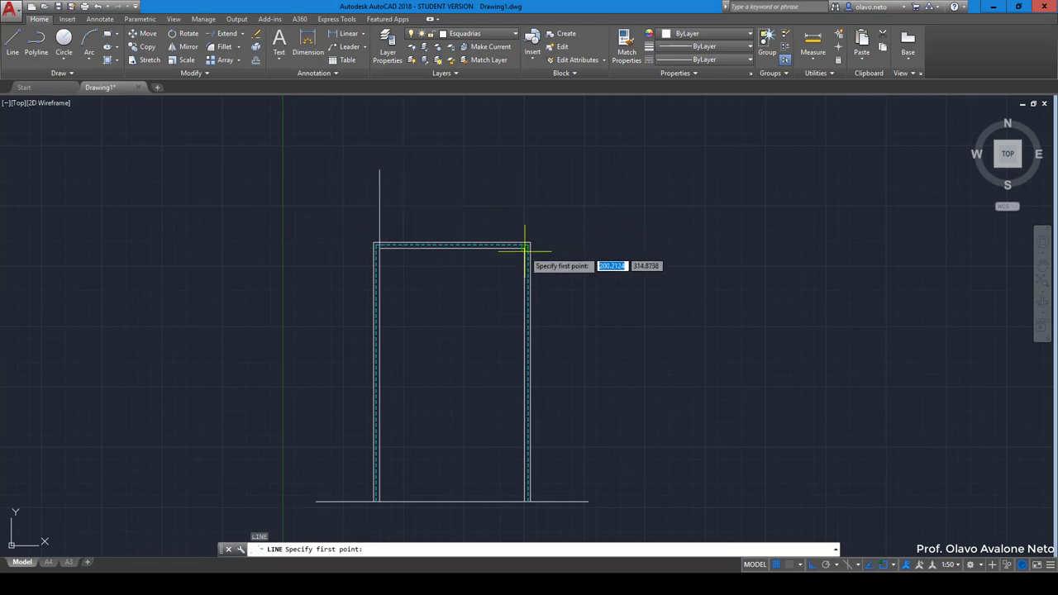
{"action": "left_click", "coordinate": [524, 246]}
{"action": "left_click", "coordinate": [502, 151]}
{"action": "key", "text": "Return"}
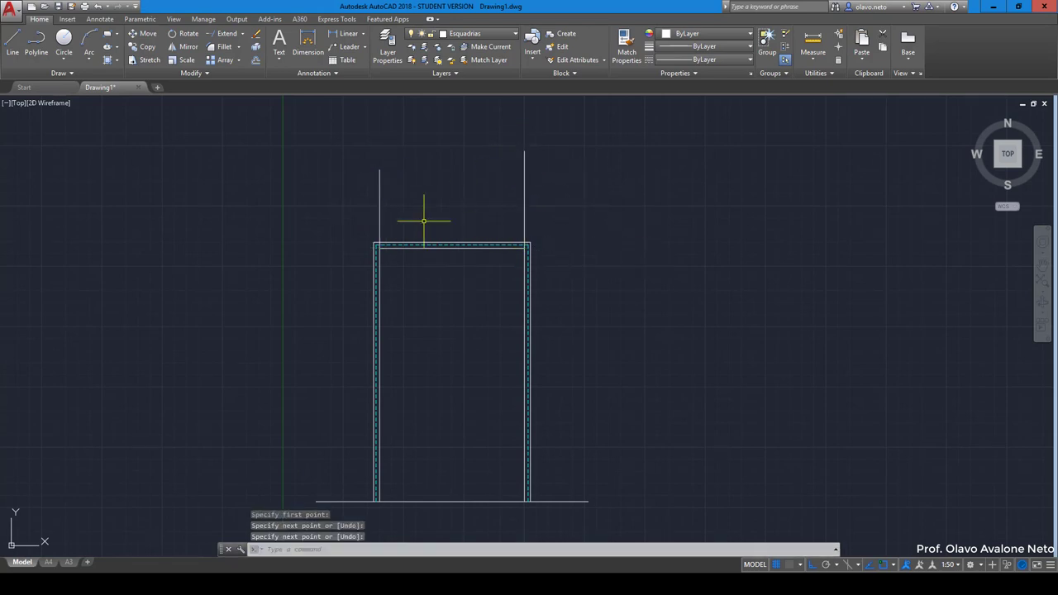
Join the tops of the two vertical lines with a horizontal line
{"action": "key", "text": "Return"}
{"action": "left_click", "coordinate": [379, 170]}
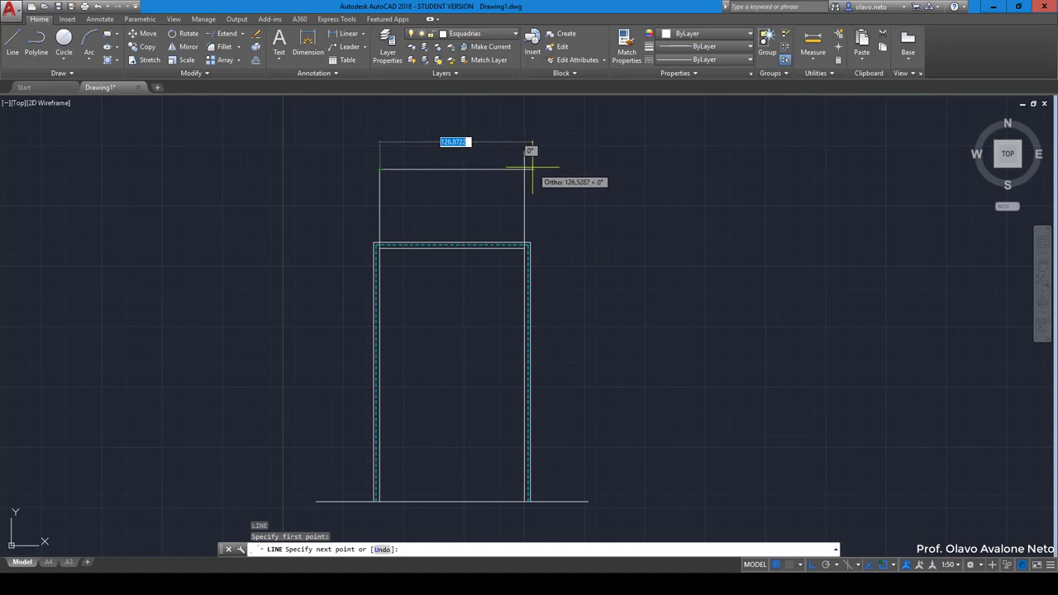
{"action": "left_click", "coordinate": [529, 169]}
{"action": "key", "text": "Return"}
{"action": "scroll", "coordinate": [467, 175], "scroll_direction": "down", "scroll_amount": 2}
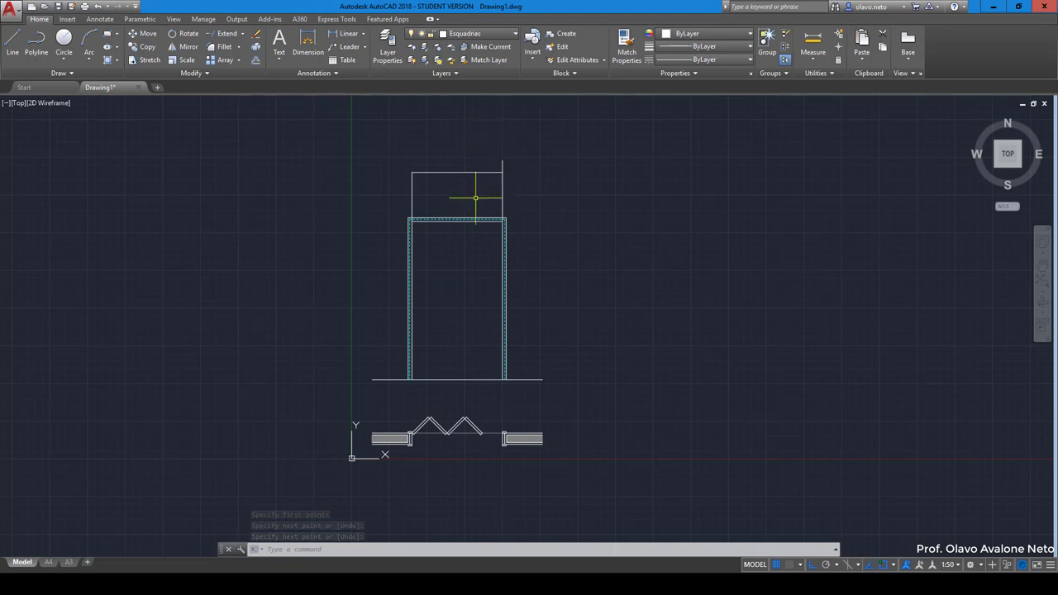
Draw a center vertical line from the top edge's midpoint down to the floor
{"action": "type", "text": "l"}
{"action": "key", "text": "Return"}
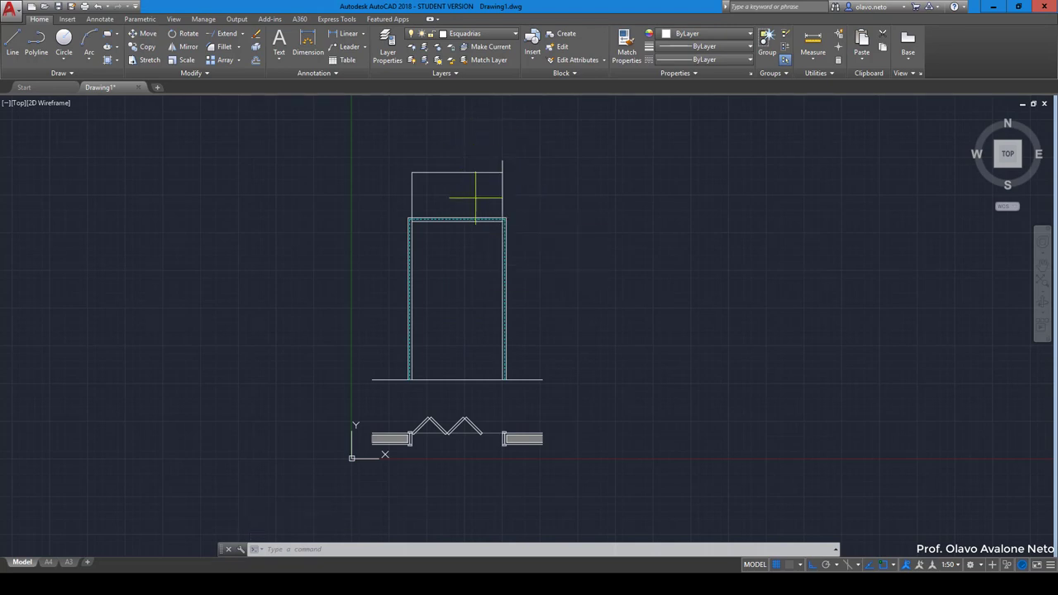
{"action": "left_click", "coordinate": [457, 172]}
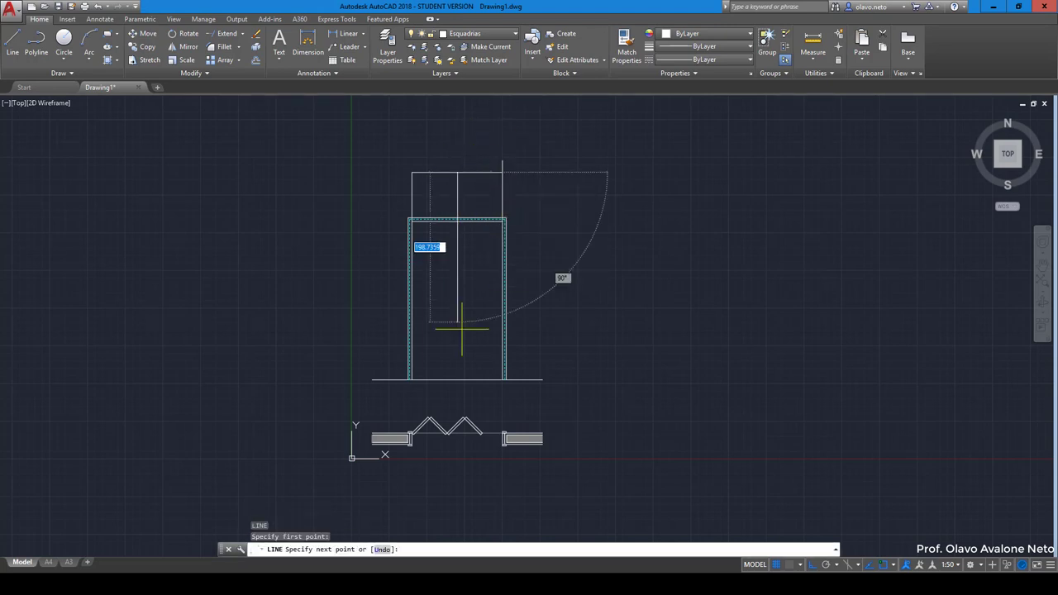
{"action": "left_click", "coordinate": [457, 380]}
{"action": "key", "text": "Return"}
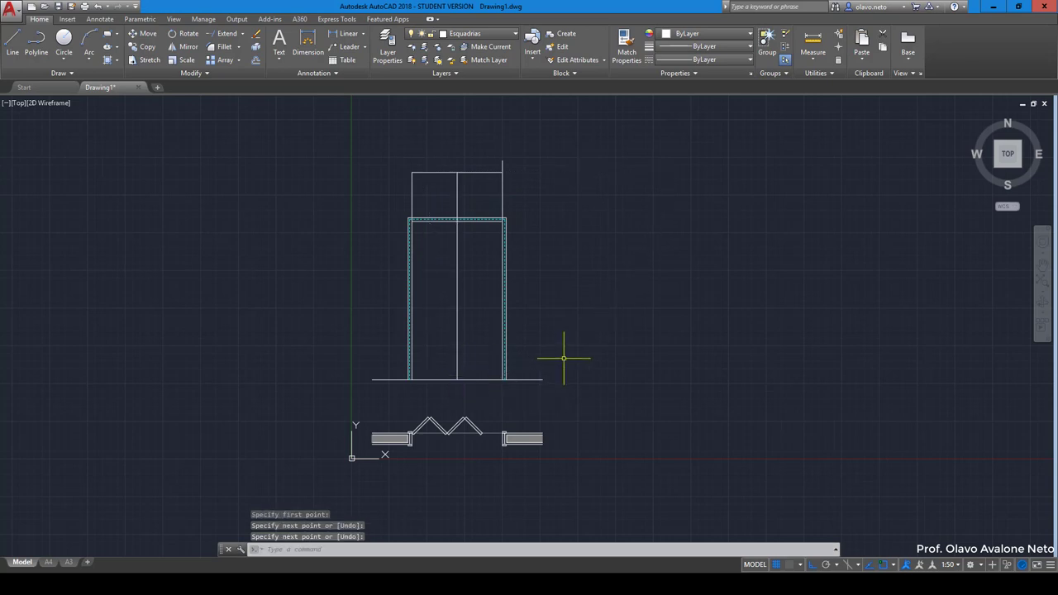
Draw a horizontal line across the box above the door, right edge to left edge
{"action": "key", "text": "Return"}
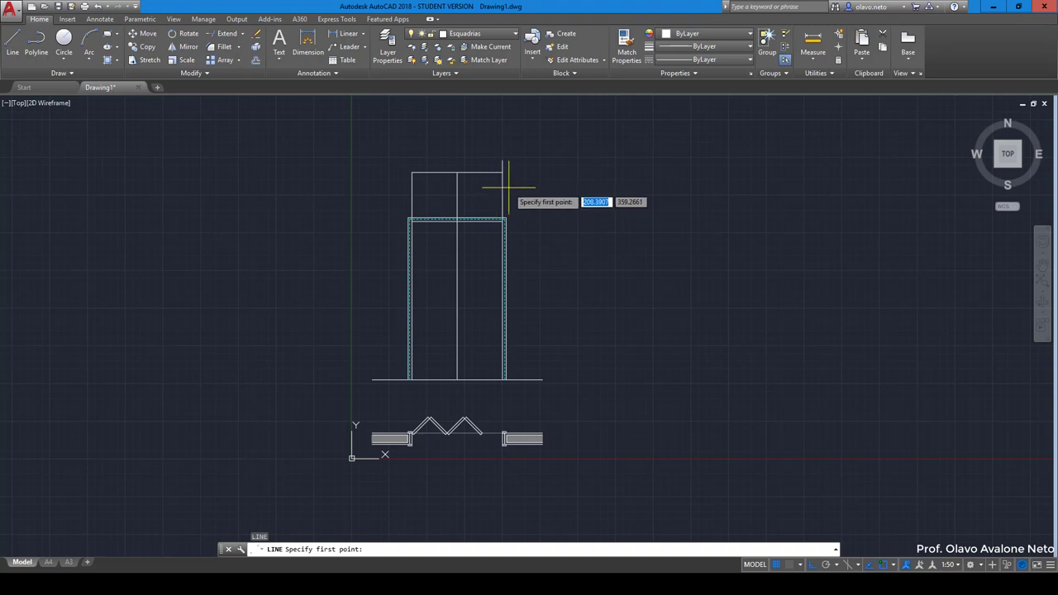
{"action": "left_click", "coordinate": [502, 191]}
{"action": "left_click", "coordinate": [457, 191]}
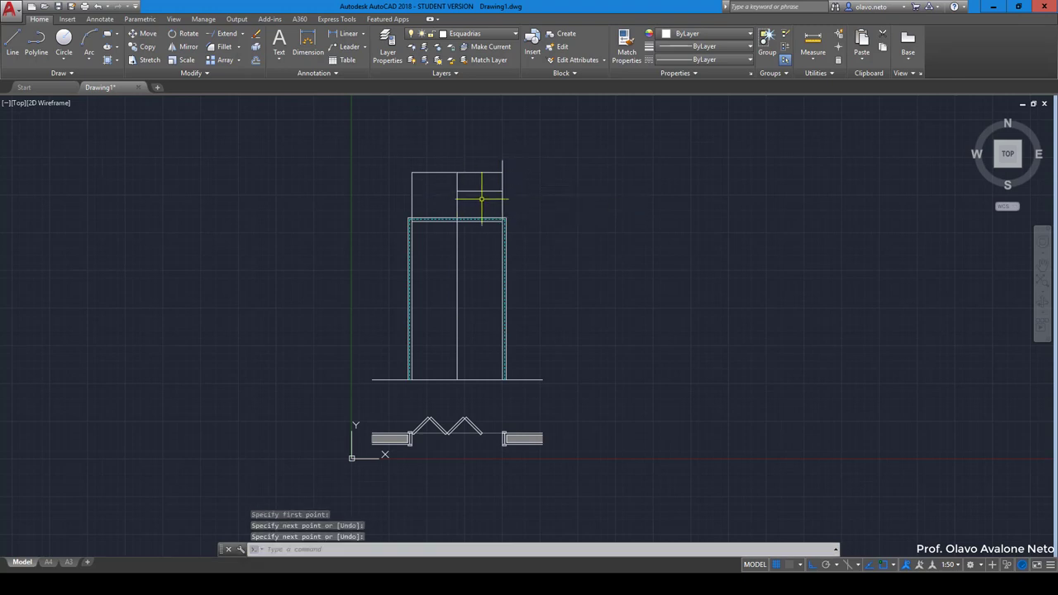
{"action": "key", "text": "Return"}
{"action": "key", "text": "Return"}
{"action": "left_click", "coordinate": [457, 191]}
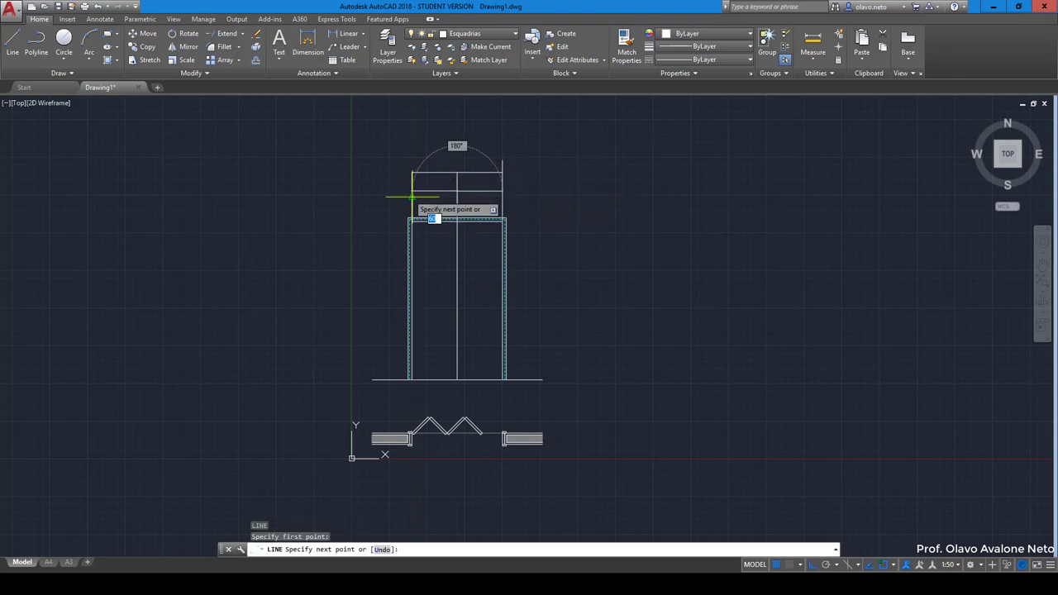
{"action": "left_click", "coordinate": [411, 191]}
{"action": "key", "text": "Return"}
Draw left and right quarter divider lines from the horizontal line down to the floor
{"action": "key", "text": "Return"}
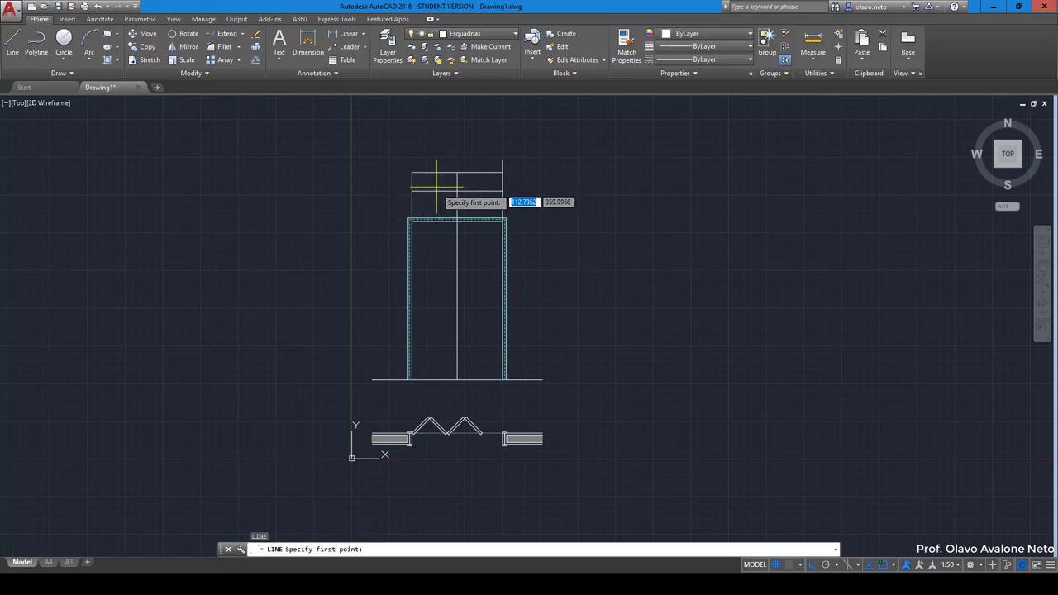
{"action": "left_click", "coordinate": [434, 191]}
{"action": "left_click", "coordinate": [435, 380]}
{"action": "key", "text": "Return"}
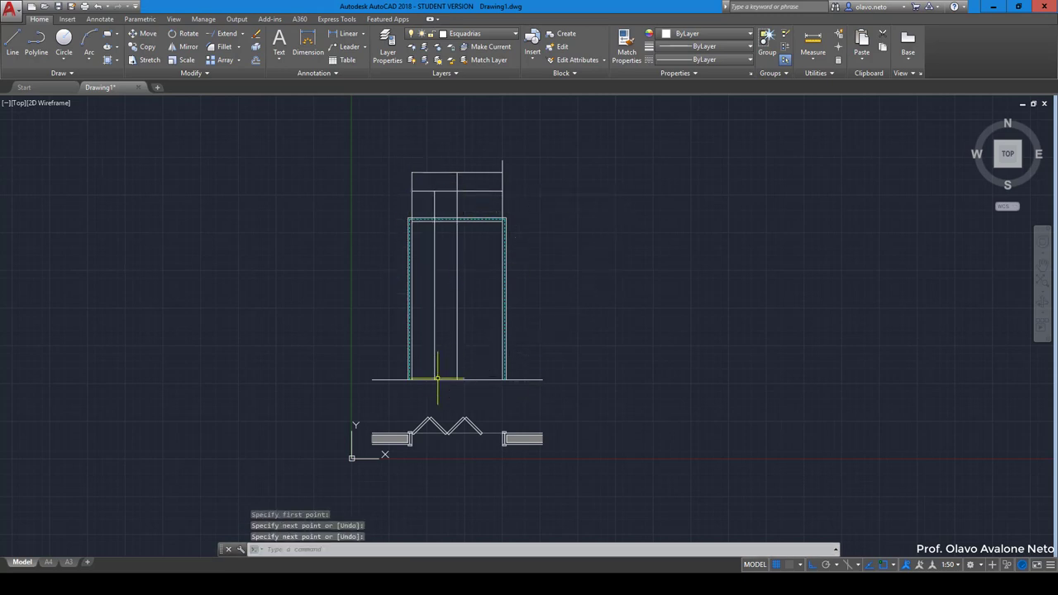
{"action": "key", "text": "Return"}
{"action": "left_click", "coordinate": [479, 191]}
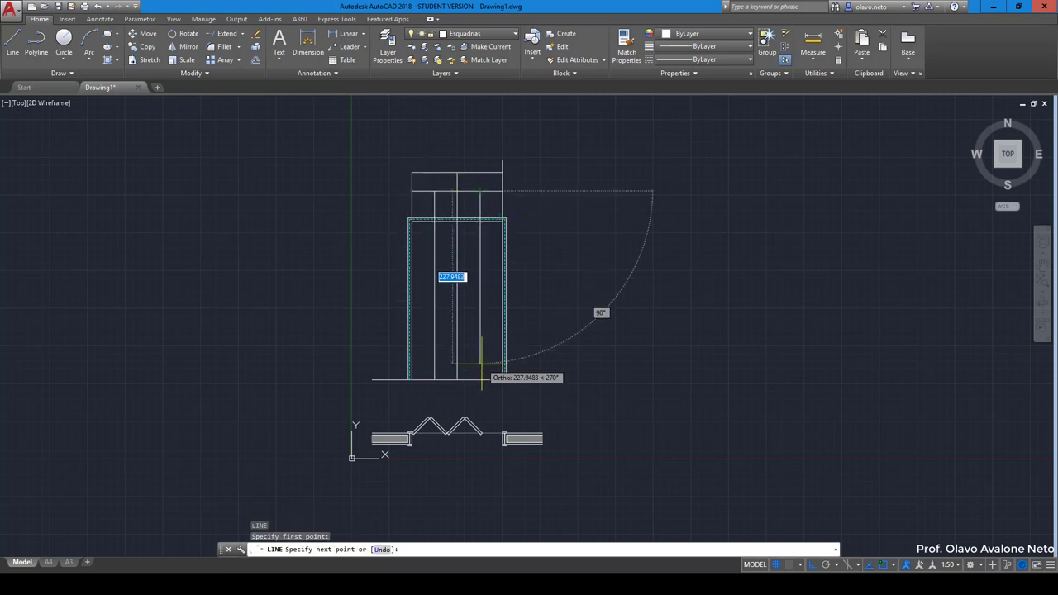
{"action": "left_click", "coordinate": [480, 380]}
{"action": "key", "text": "Return"}
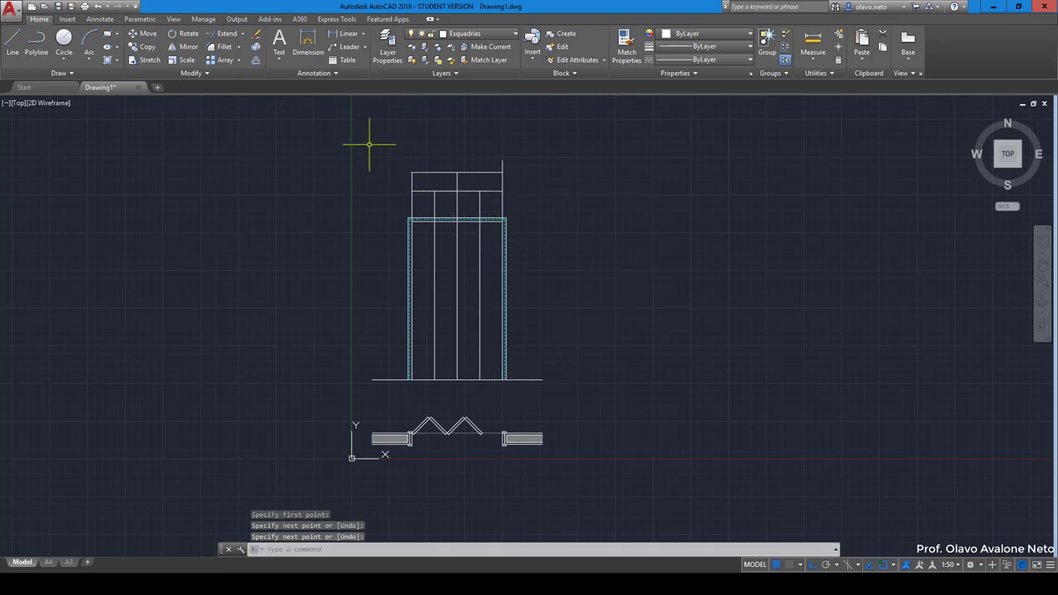
{"action": "left_click", "coordinate": [359, 130]}
Erase the old top horizontal lines and draw a new top line between the vertical tips
{"action": "left_click", "coordinate": [526, 200]}
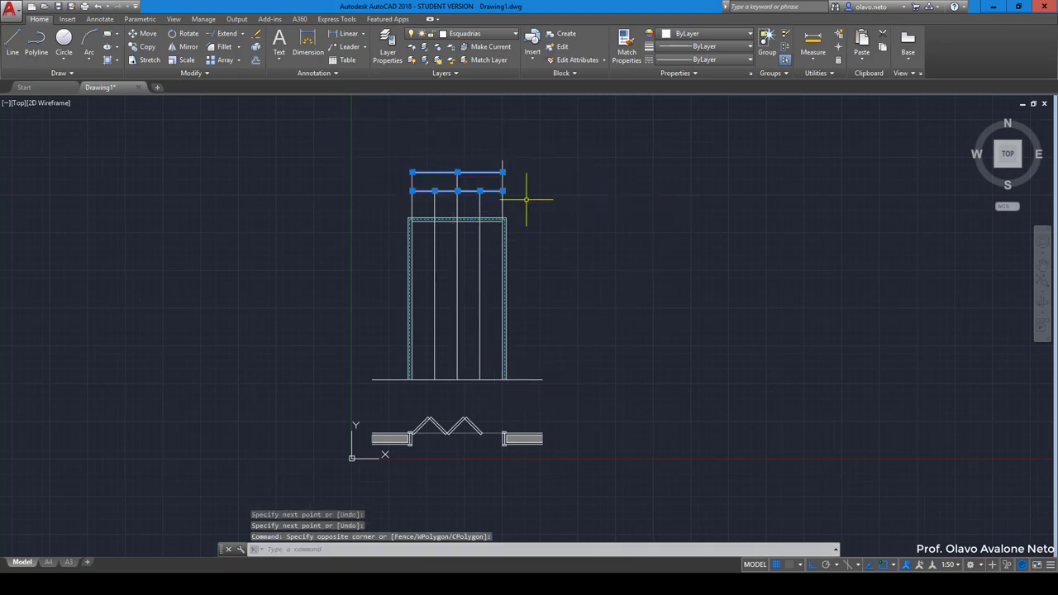
{"action": "key", "text": "Delete"}
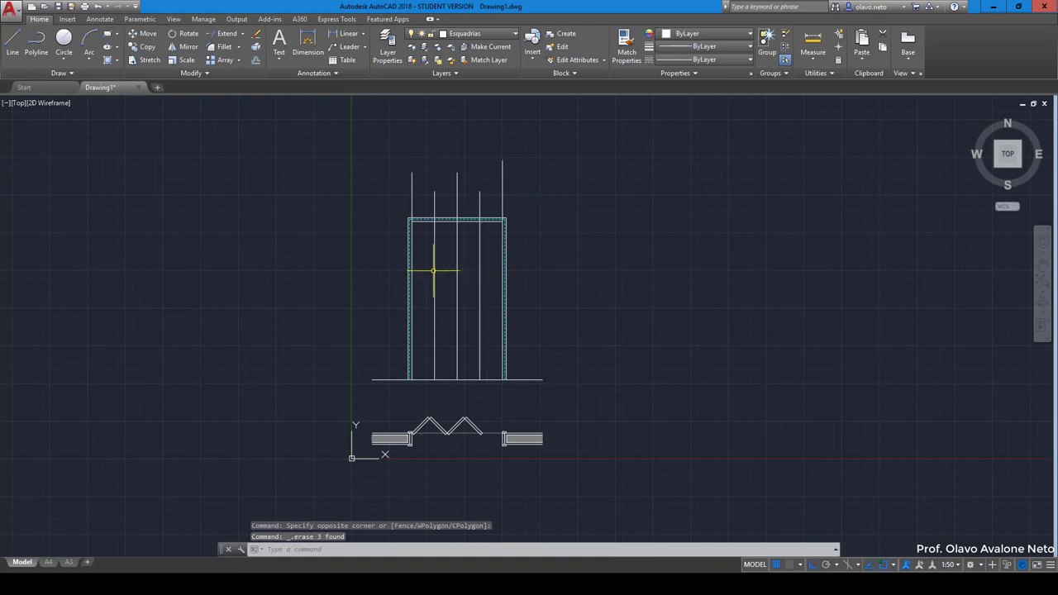
{"action": "scroll", "coordinate": [433, 183], "scroll_direction": "up", "scroll_amount": 2}
{"action": "type", "text": "l"}
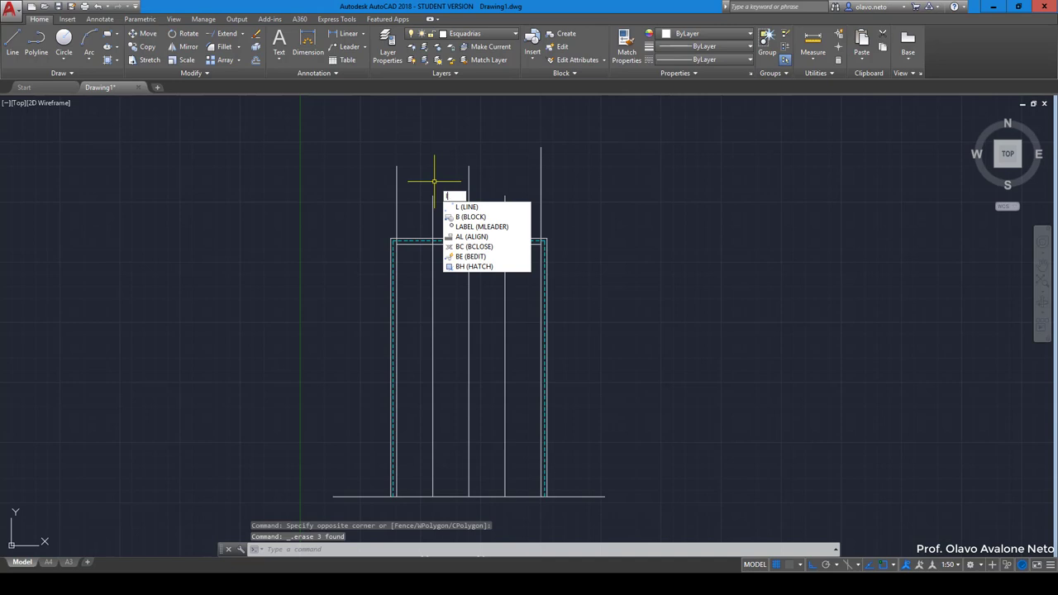
{"action": "key", "text": "BackSpace"}
{"action": "key", "text": "Return"}
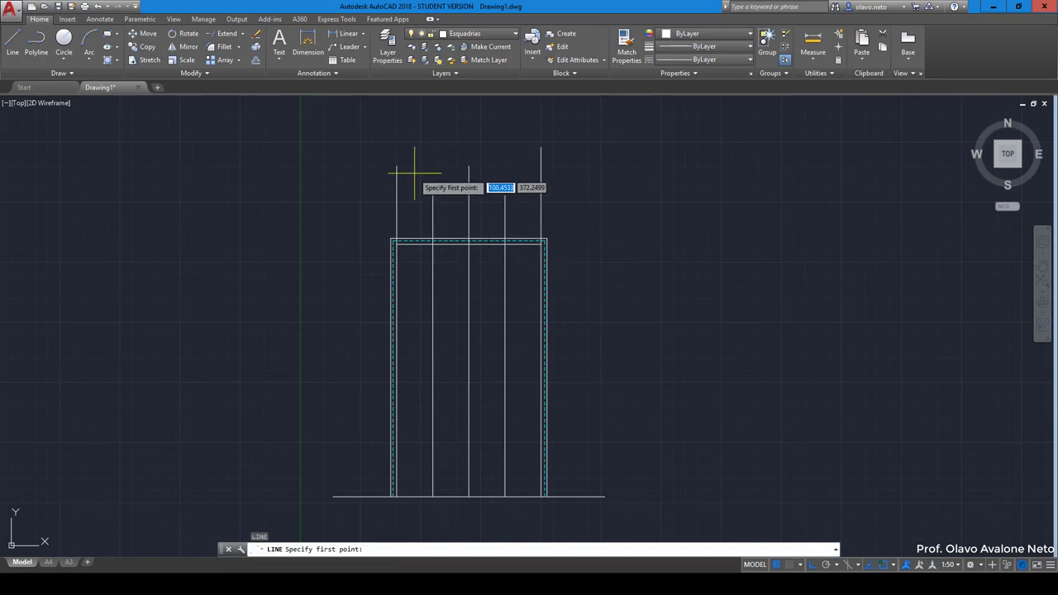
{"action": "left_click", "coordinate": [397, 166]}
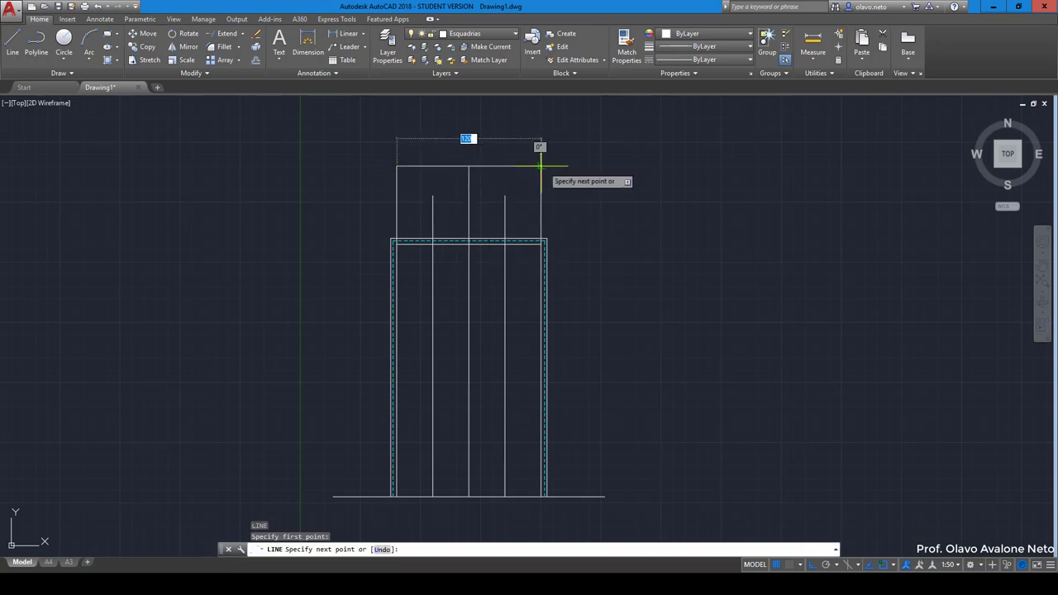
{"action": "left_click", "coordinate": [542, 165]}
{"action": "key", "text": "Return"}
{"action": "left_click", "coordinate": [452, 166]}
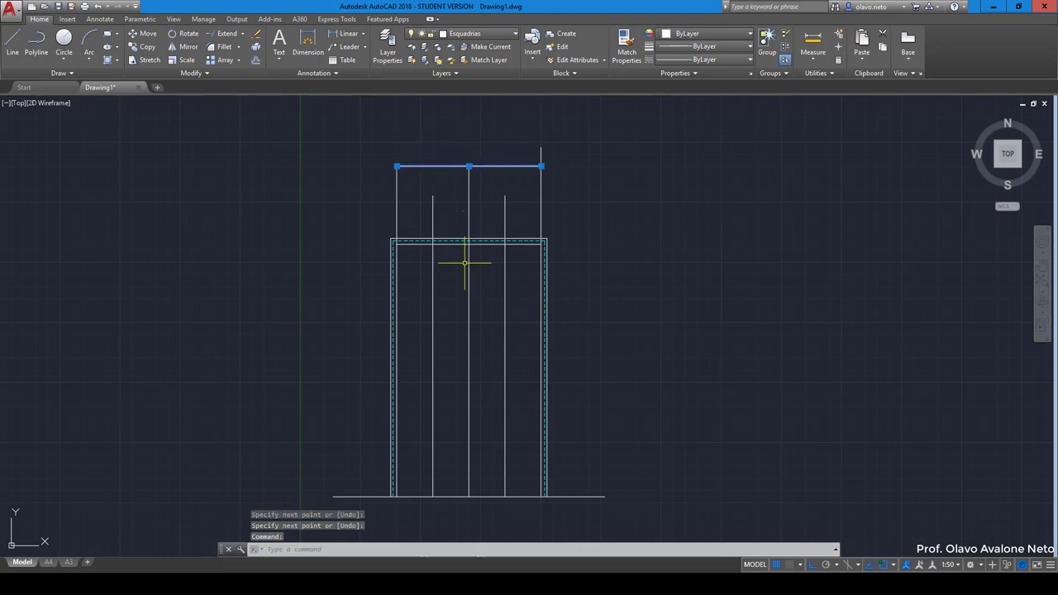
Divide the new top line into 4 equal parts with DIVIDE
{"action": "type", "text": "DIV"}
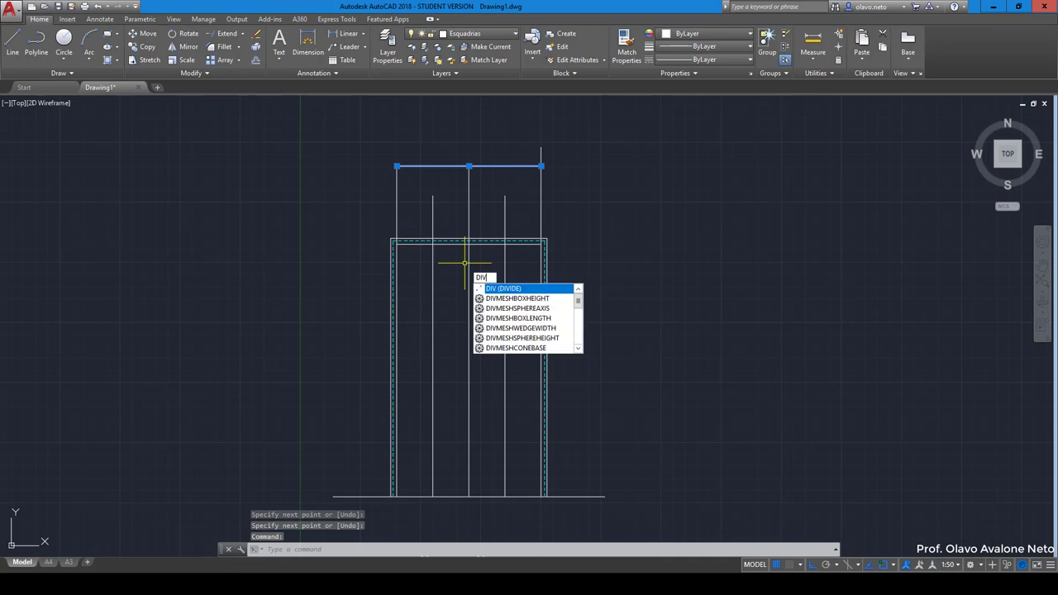
{"action": "left_click", "coordinate": [522, 291]}
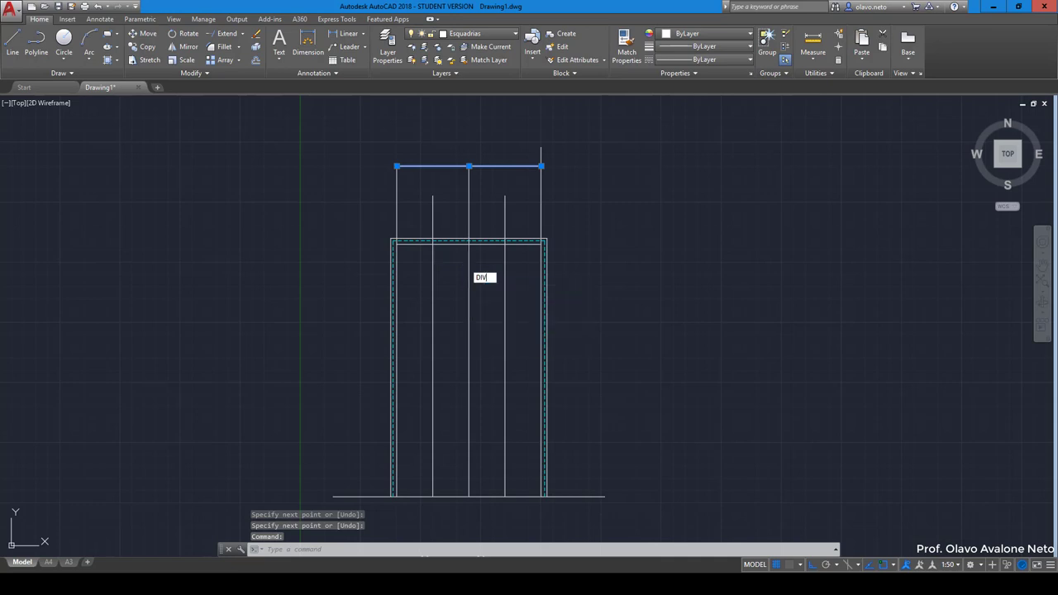
{"action": "left_click", "coordinate": [512, 167]}
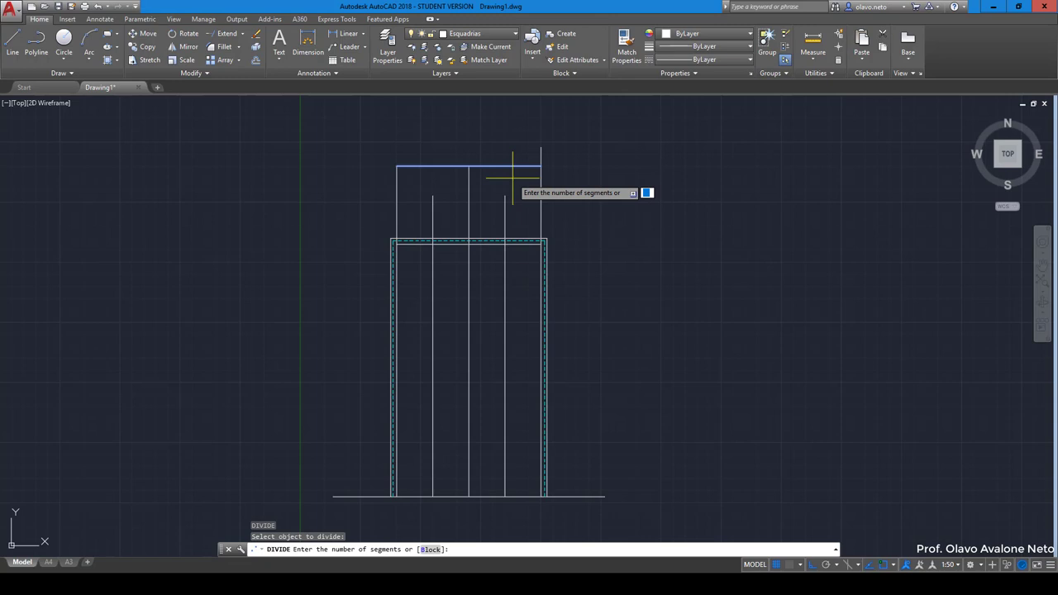
{"action": "type", "text": "4"}
{"action": "key", "text": "Return"}
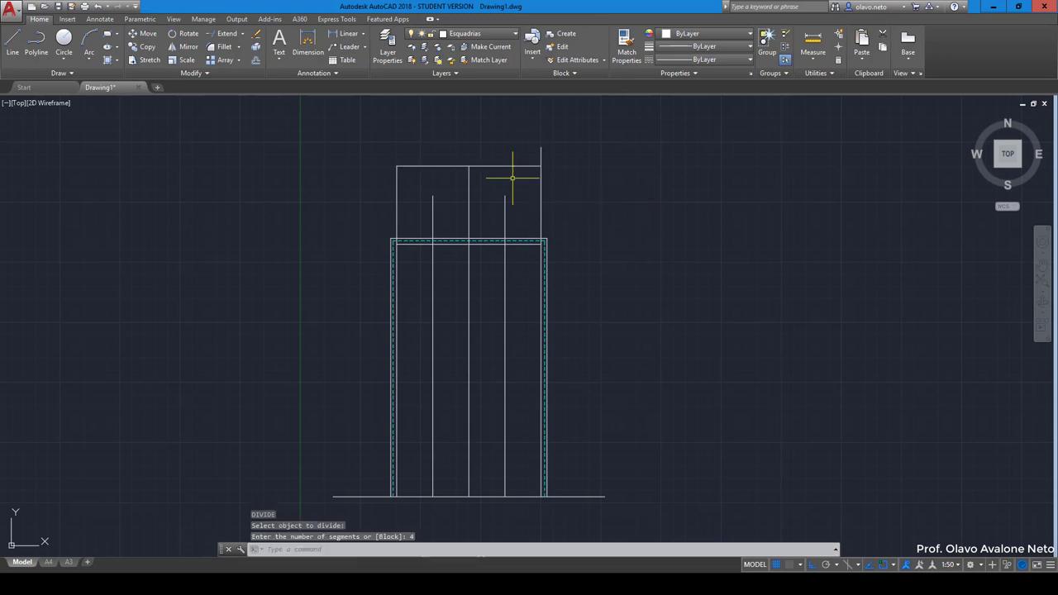
{"action": "scroll", "coordinate": [505, 164], "scroll_direction": "up", "scroll_amount": 4}
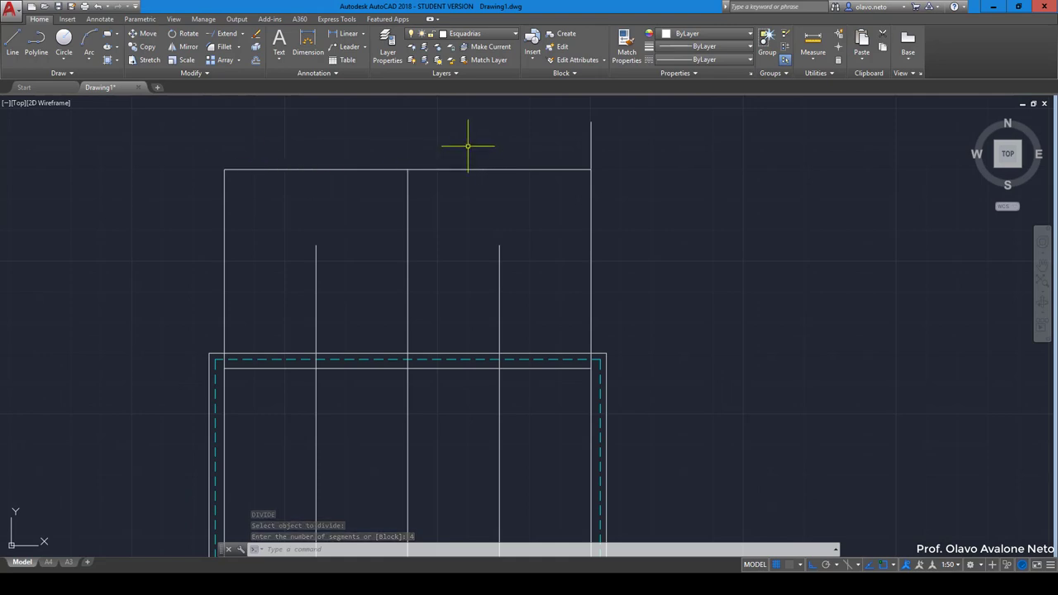
Draw a vertical line down from a division point on the top line to the frame
{"action": "left_click", "coordinate": [174, 19]}
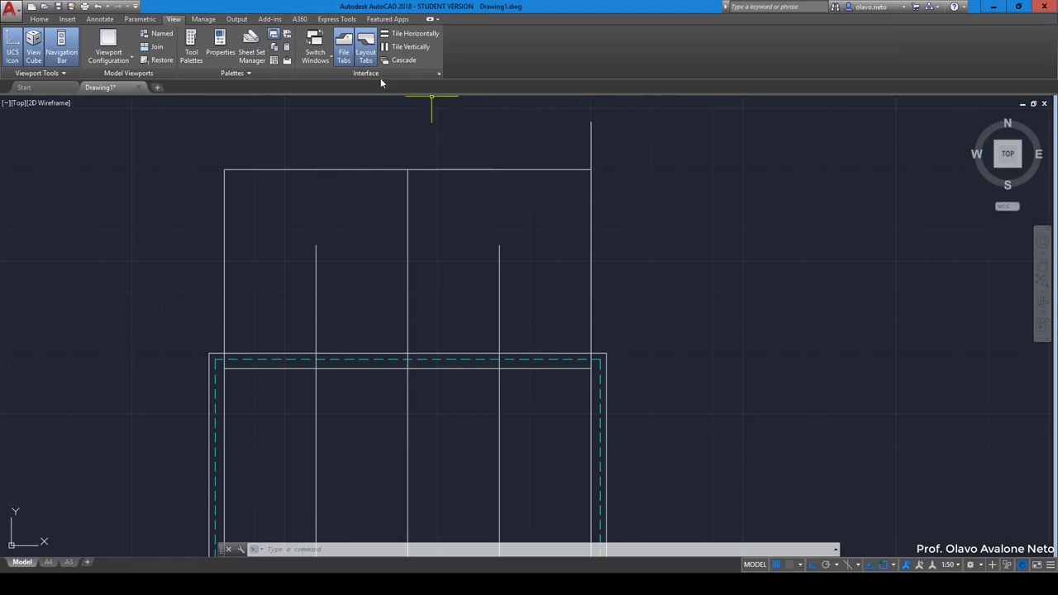
{"action": "left_click", "coordinate": [39, 19]}
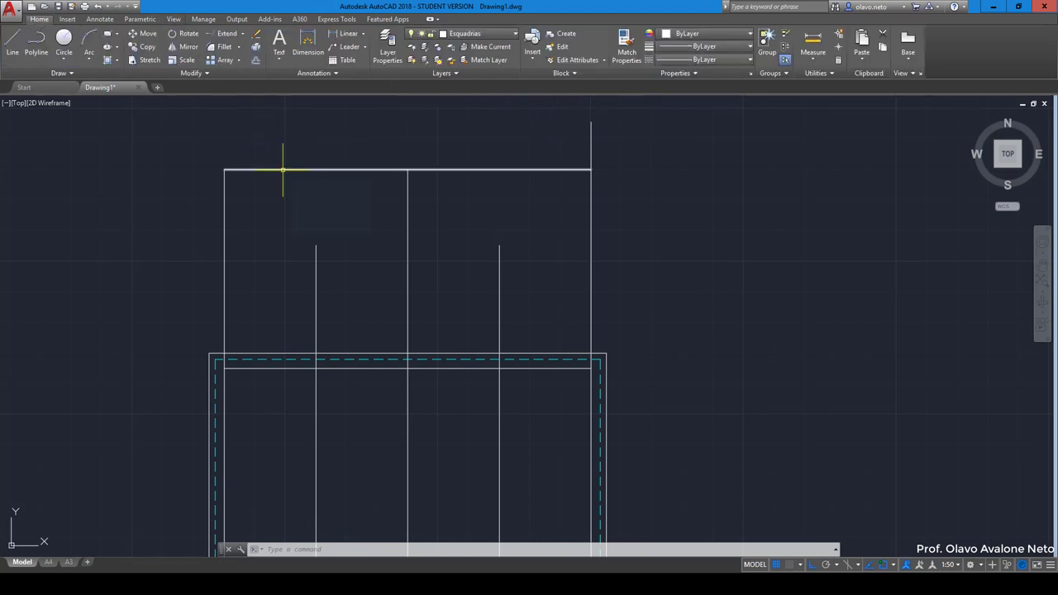
{"action": "type", "text": "l"}
{"action": "key", "text": "Return"}
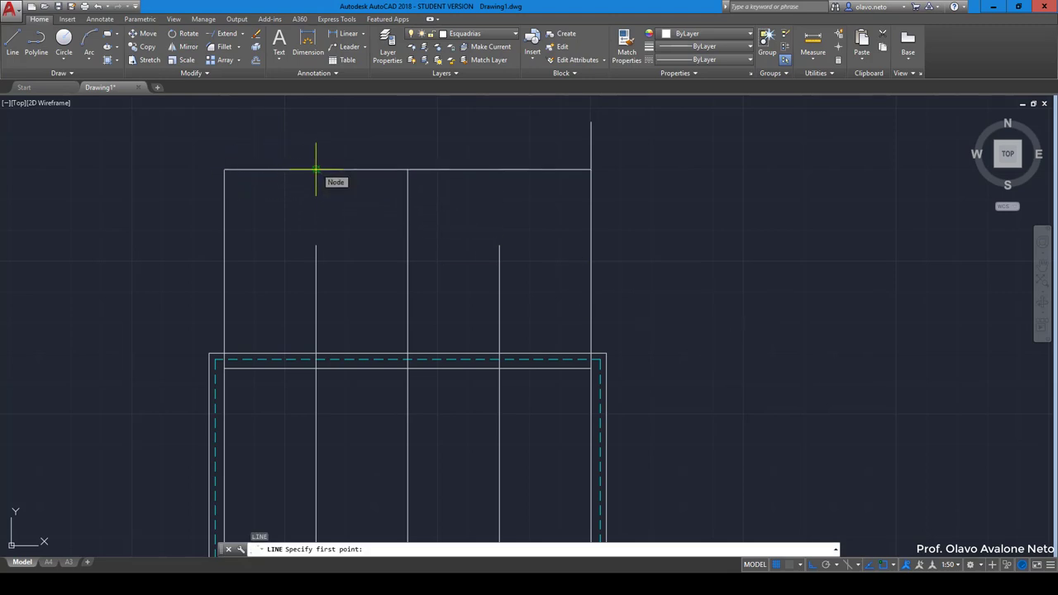
{"action": "left_click", "coordinate": [316, 169]}
{"action": "left_click", "coordinate": [377, 236]}
{"action": "key", "text": "Return"}
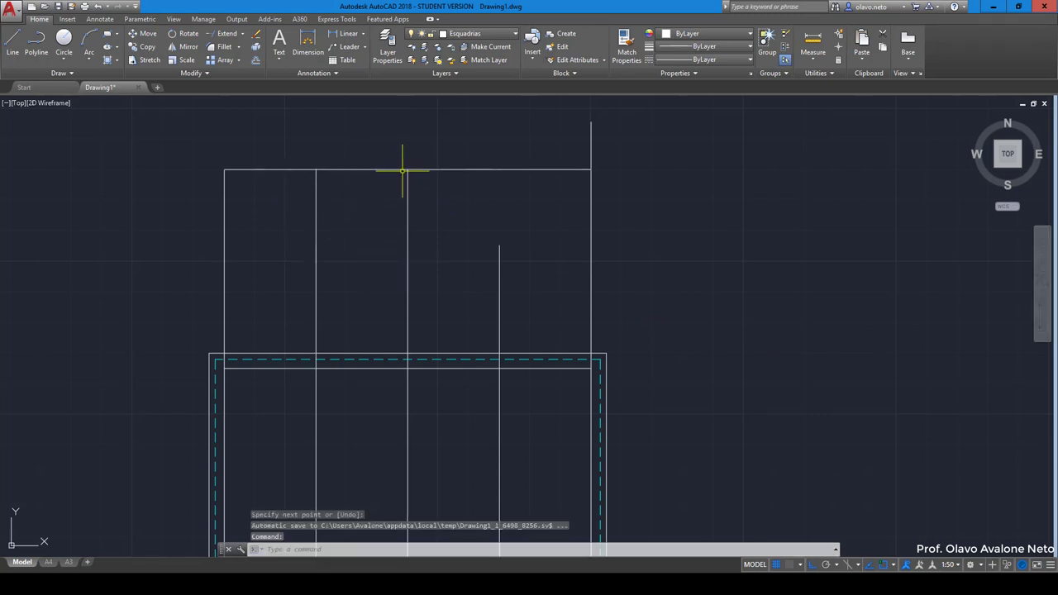
{"action": "key", "text": "Return"}
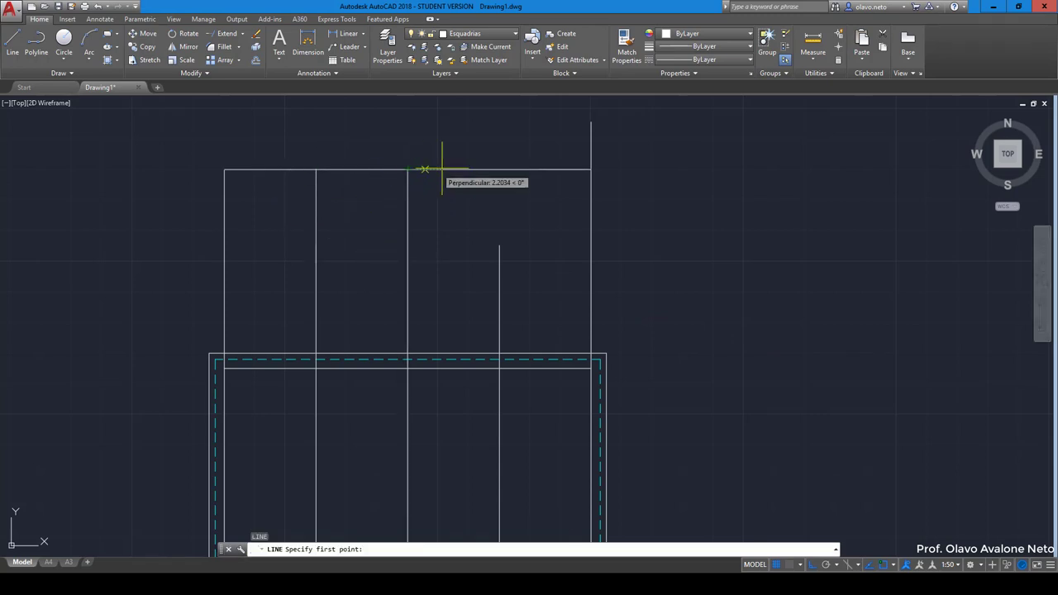
{"action": "left_click", "coordinate": [499, 169]}
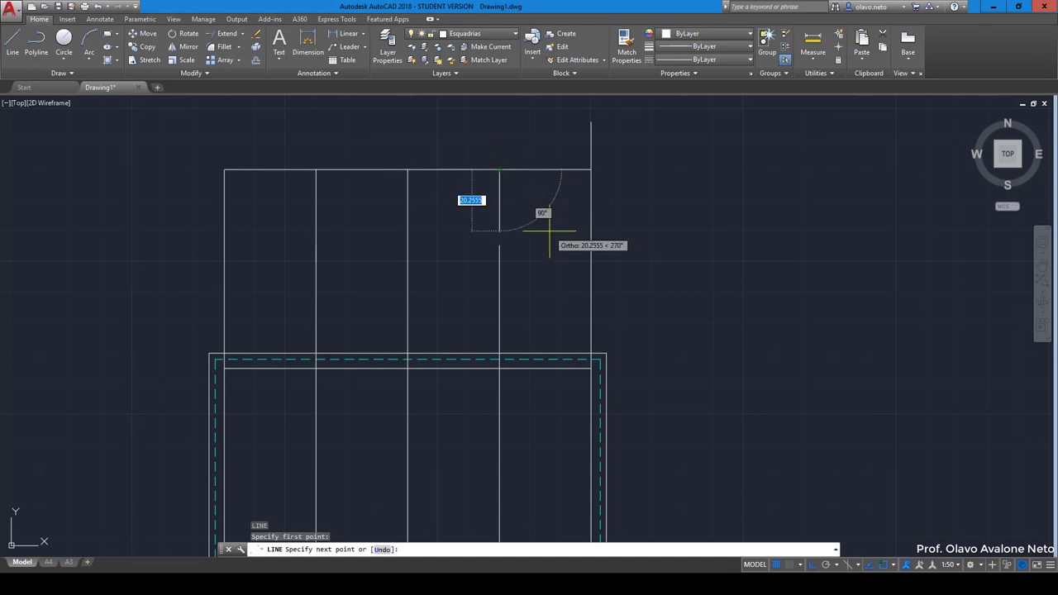
{"action": "key", "text": "Escape"}
Erase the top horizontal line and the small leftover pieces above the door
{"action": "left_click", "coordinate": [159, 142]}
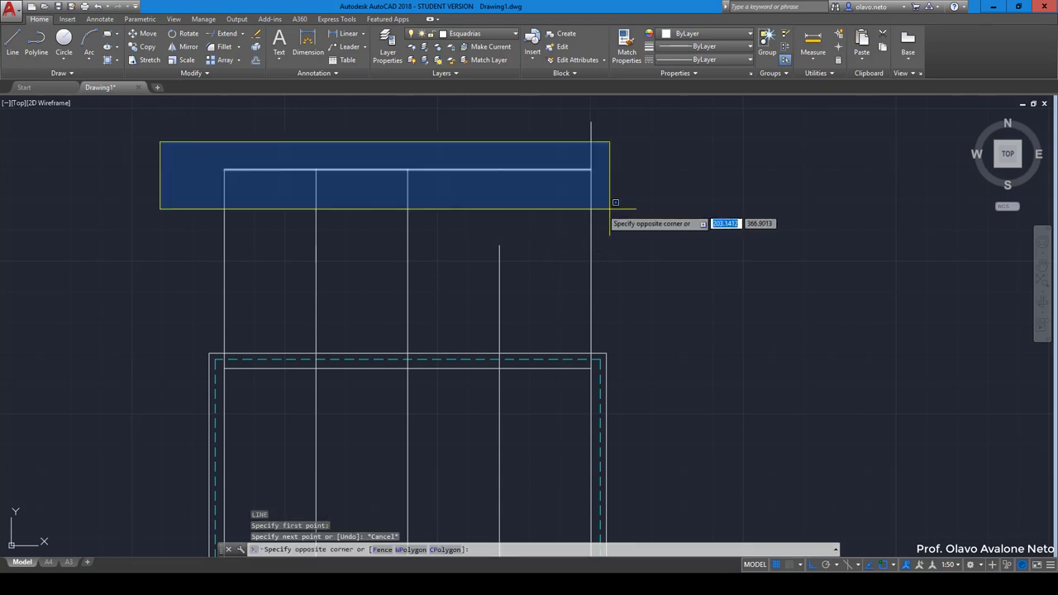
{"action": "left_click", "coordinate": [617, 207]}
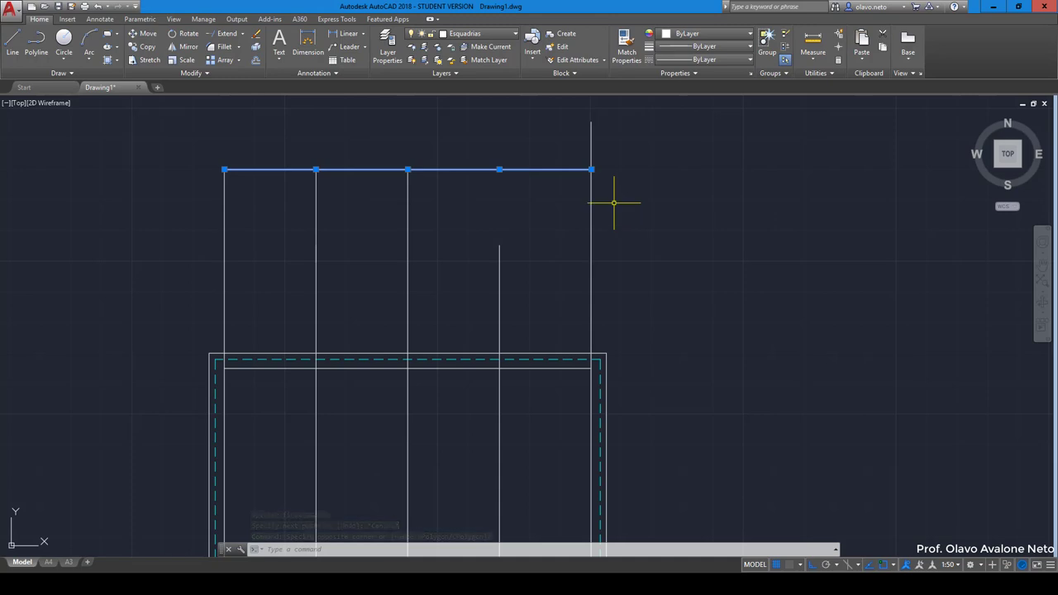
{"action": "key", "text": "Escape"}
{"action": "left_click", "coordinate": [569, 169]}
{"action": "key", "text": "Escape"}
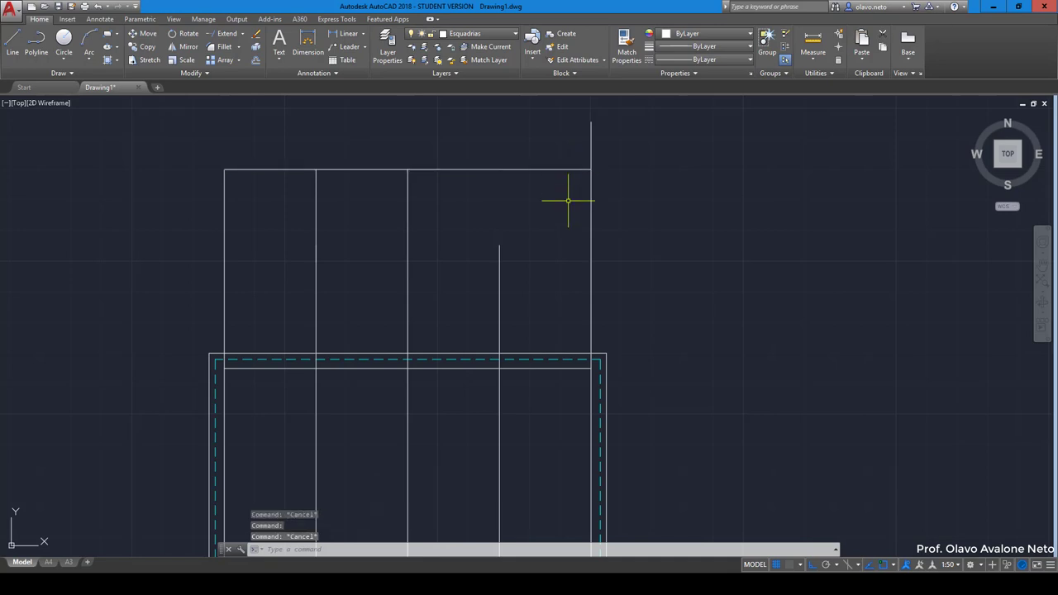
{"action": "left_click", "coordinate": [558, 169]}
{"action": "key", "text": "Delete"}
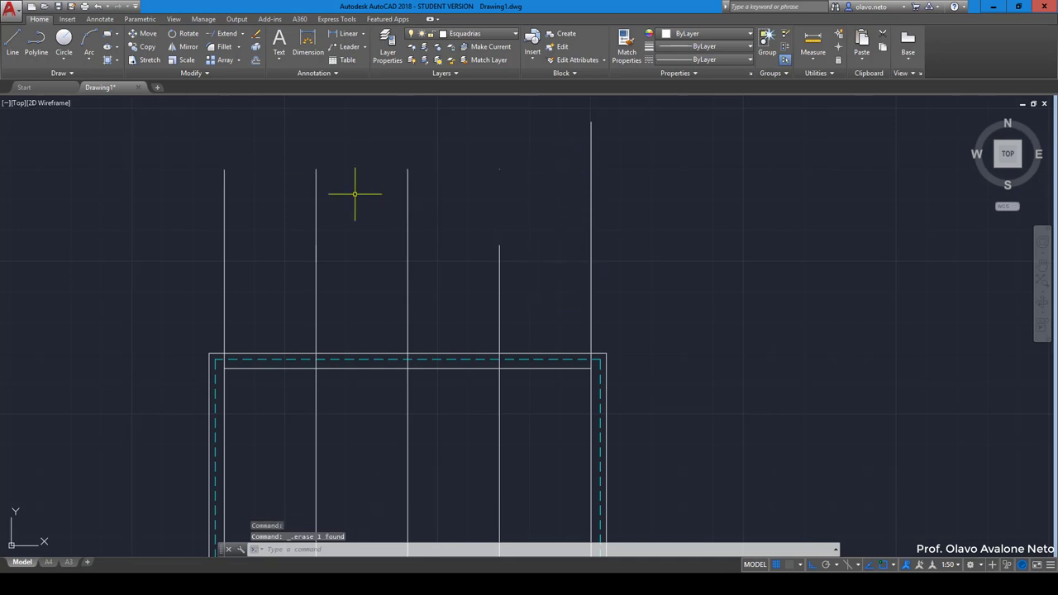
{"action": "left_click", "coordinate": [484, 154]}
{"action": "left_click", "coordinate": [564, 221]}
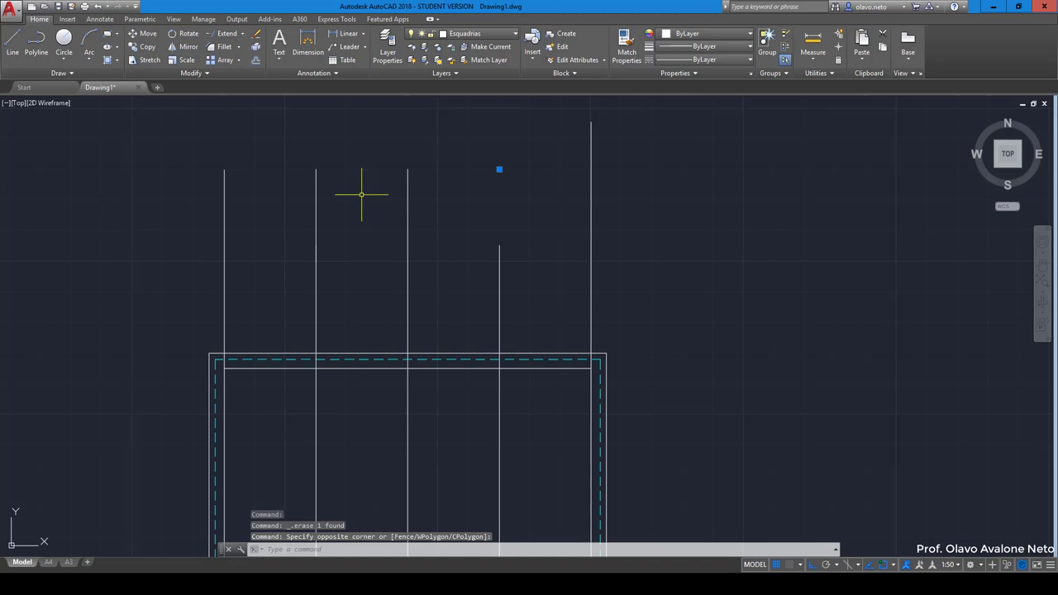
{"action": "left_click", "coordinate": [291, 150]}
{"action": "left_click", "coordinate": [468, 173]}
{"action": "key", "text": "Delete"}
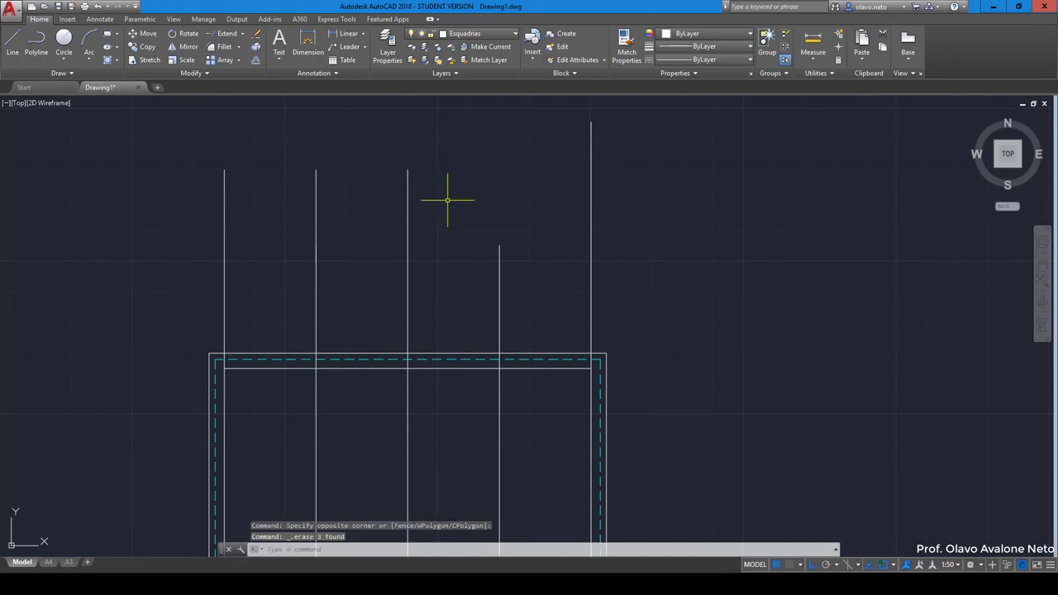
Start TRIM with the door's inner head line as the cutting edge
{"action": "scroll", "coordinate": [455, 288], "scroll_direction": "up", "scroll_amount": 1}
{"action": "scroll", "coordinate": [459, 291], "scroll_direction": "up", "scroll_amount": 1}
{"action": "scroll", "coordinate": [463, 294], "scroll_direction": "up", "scroll_amount": 1}
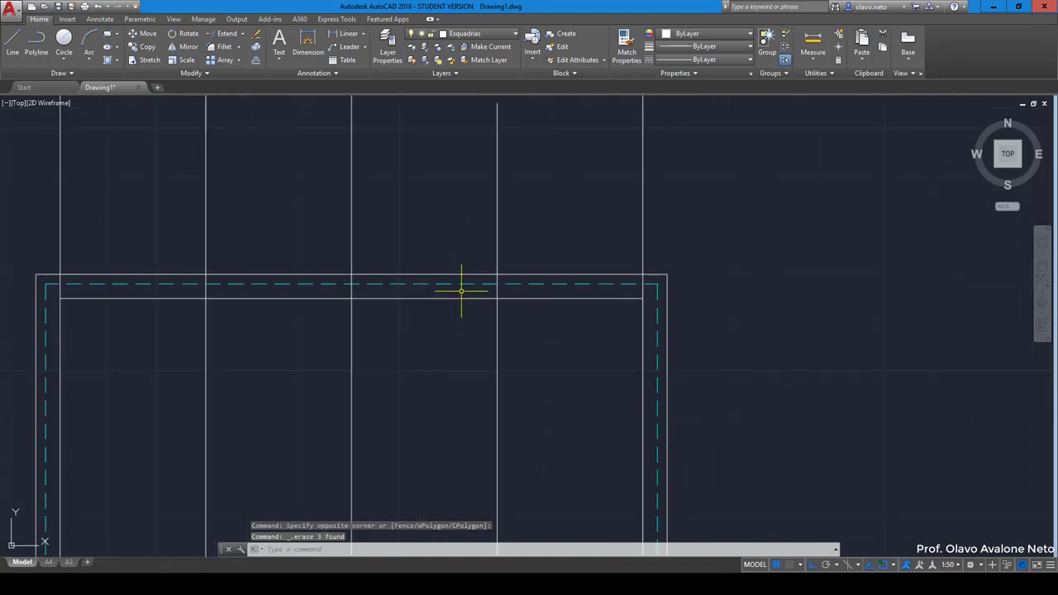
{"action": "type", "text": "tr"}
{"action": "key", "text": "Return"}
{"action": "left_click", "coordinate": [462, 299]}
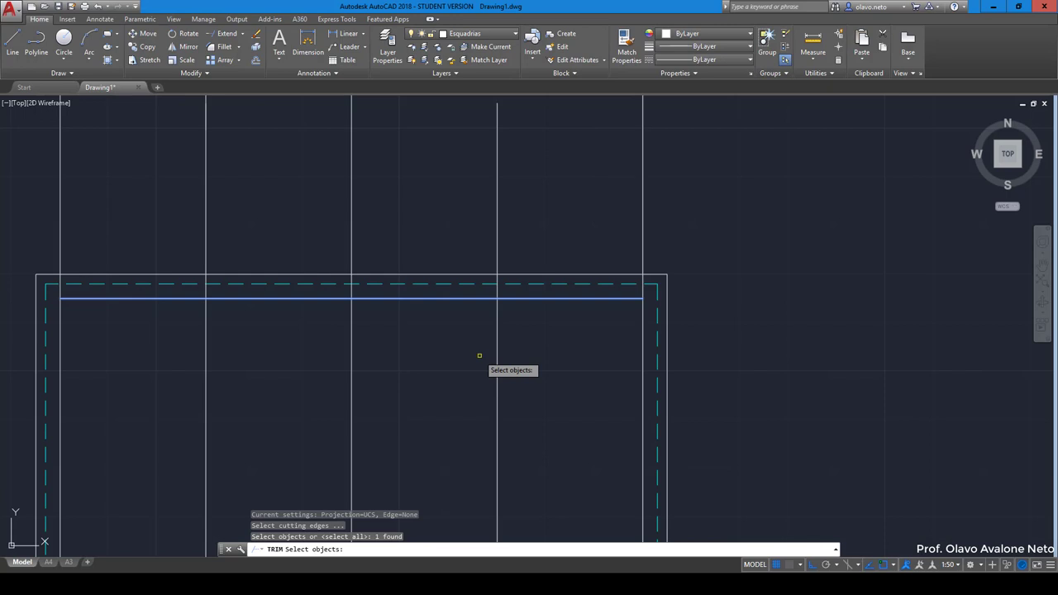
Try trimming the quarter line ends above the door head, then cancel
{"action": "key", "text": "Return"}
{"action": "left_click", "coordinate": [765, 209]}
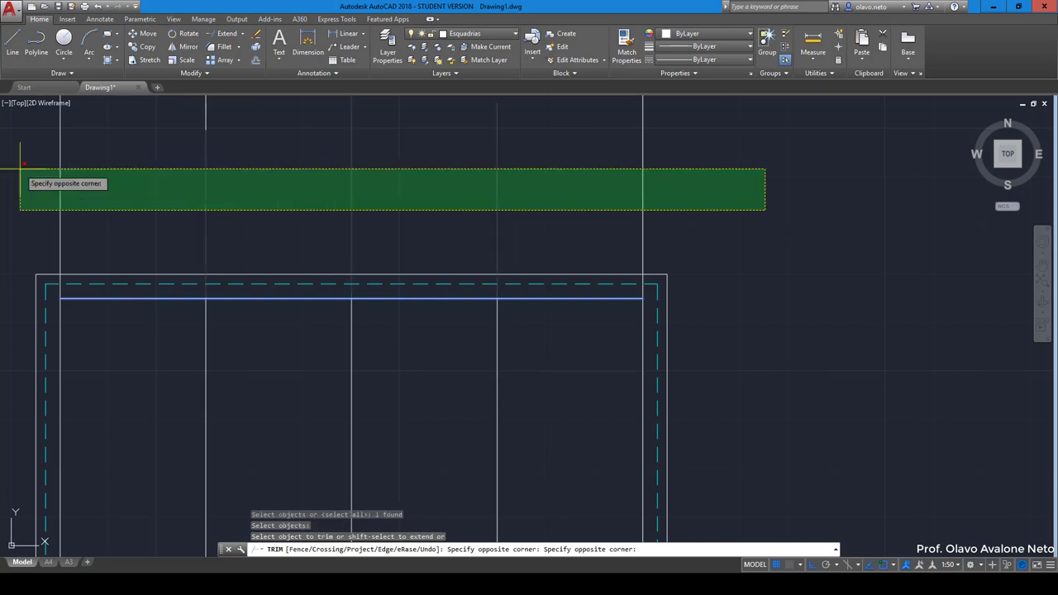
{"action": "left_click", "coordinate": [19, 169]}
{"action": "scroll", "coordinate": [185, 215], "scroll_direction": "down", "scroll_amount": 4}
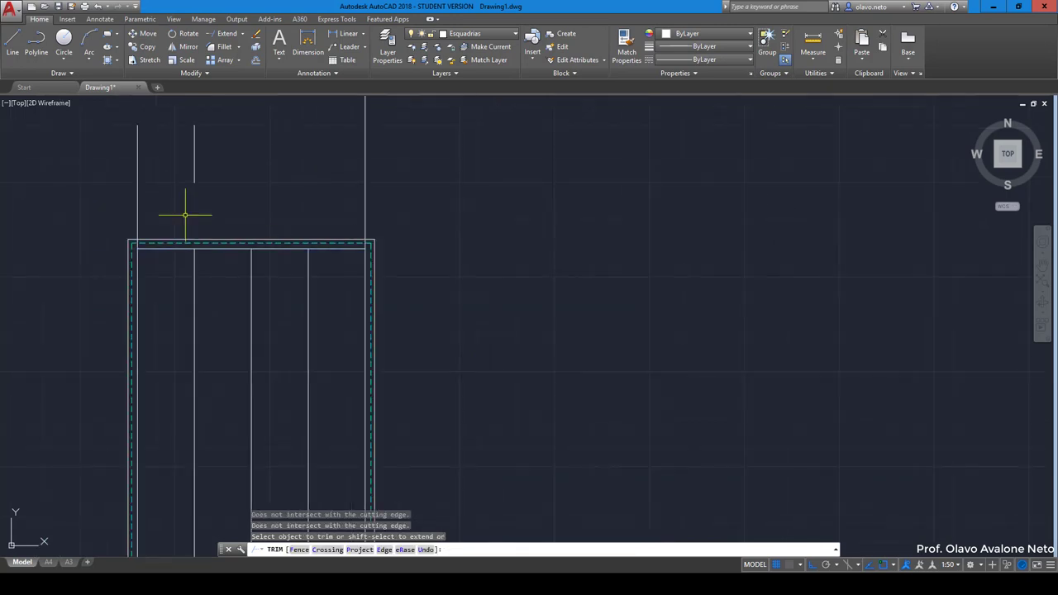
{"action": "key", "text": "Escape"}
{"action": "key", "text": "Escape"}
Erase the two tall vertical lines above the frame and recenter the door in view
{"action": "left_click", "coordinate": [425, 187]}
{"action": "left_click", "coordinate": [91, 209]}
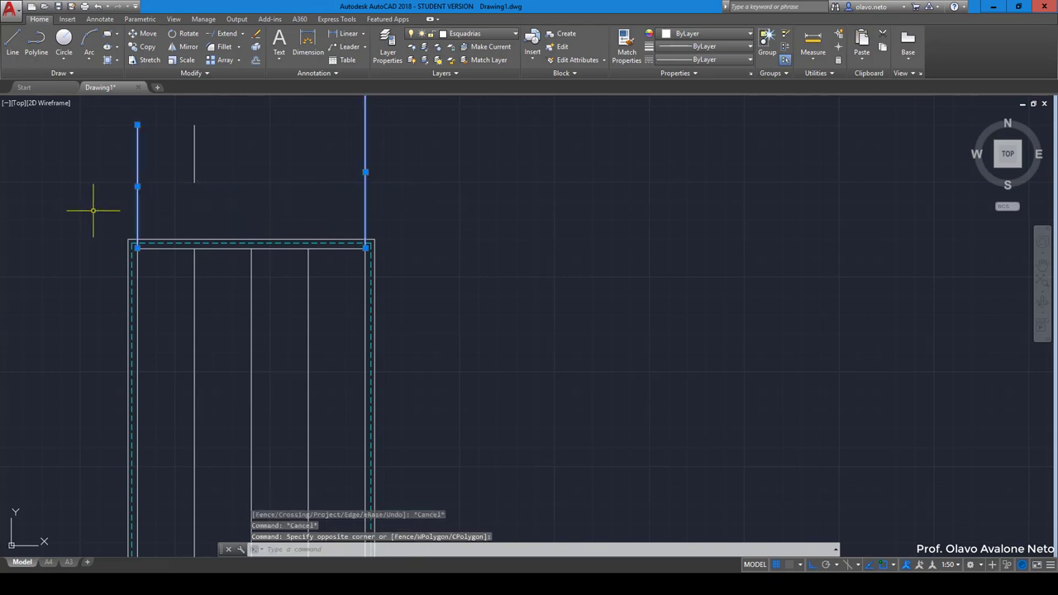
{"action": "key", "text": "Delete"}
{"action": "scroll", "coordinate": [103, 211], "scroll_direction": "down", "scroll_amount": 2}
{"action": "middle_click_drag", "start_coordinate": [255, 331], "coordinate": [349, 275]}
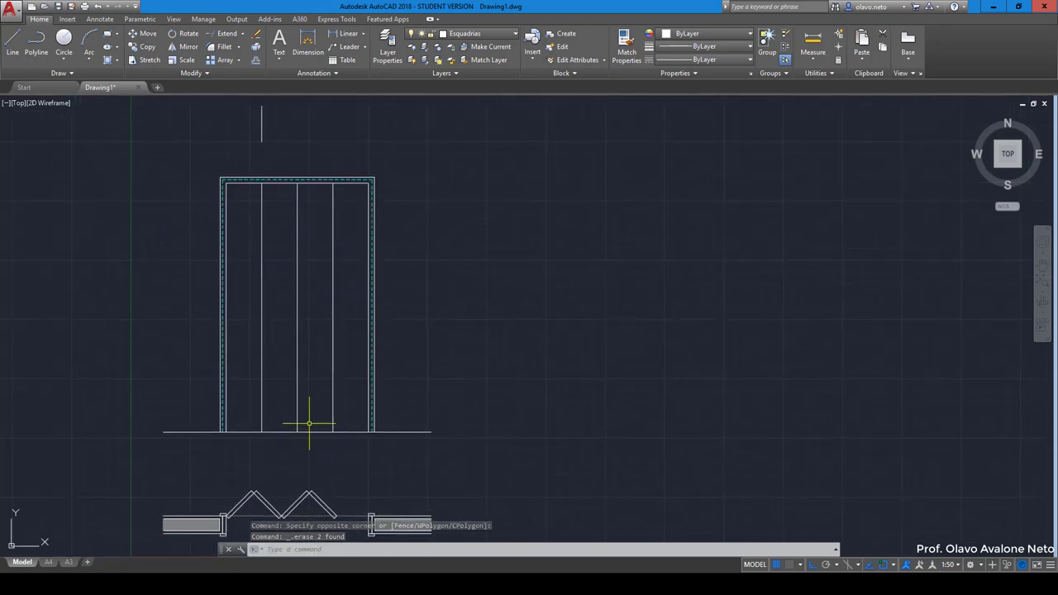
{"action": "scroll", "coordinate": [310, 421], "scroll_direction": "up", "scroll_amount": 2}
Draw a rectangle over the first leaf, offset it inward, and erase the outer rectangle
{"action": "left_click", "coordinate": [107, 34]}
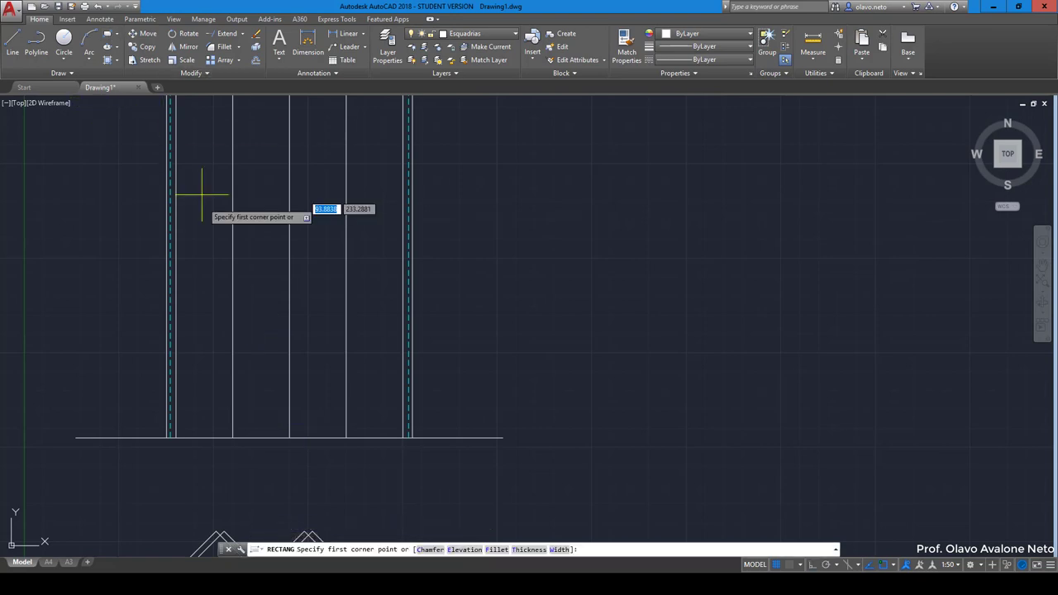
{"action": "scroll", "coordinate": [219, 240], "scroll_direction": "down", "scroll_amount": 2}
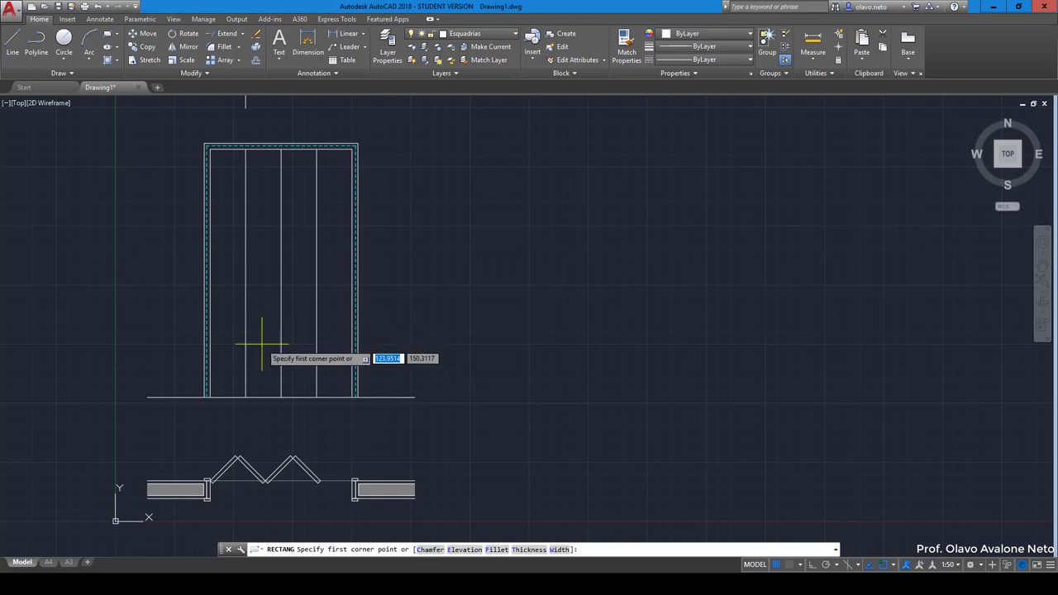
{"action": "left_click", "coordinate": [246, 396]}
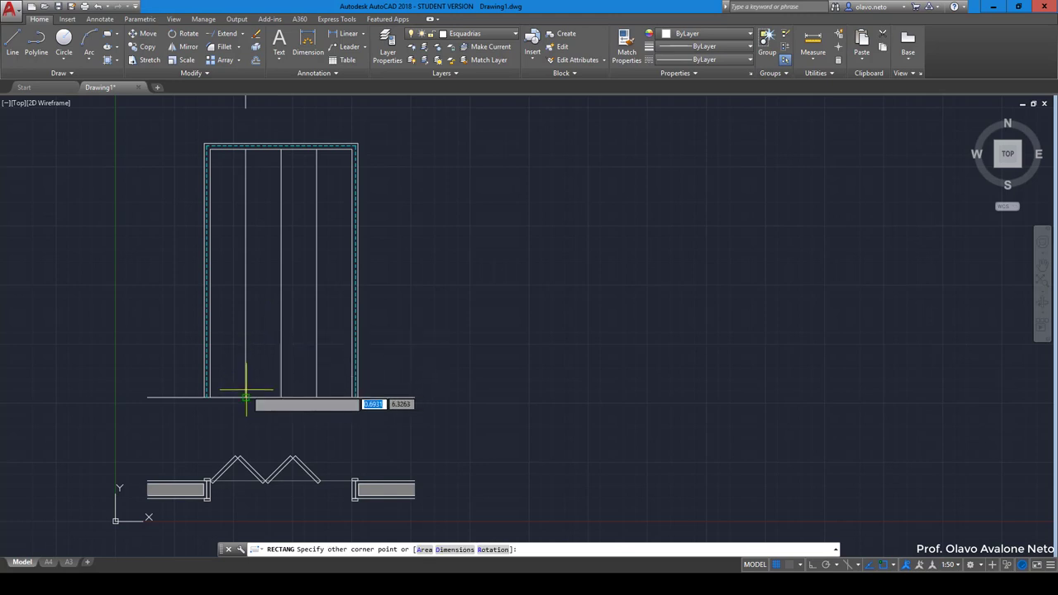
{"action": "left_click", "coordinate": [281, 150]}
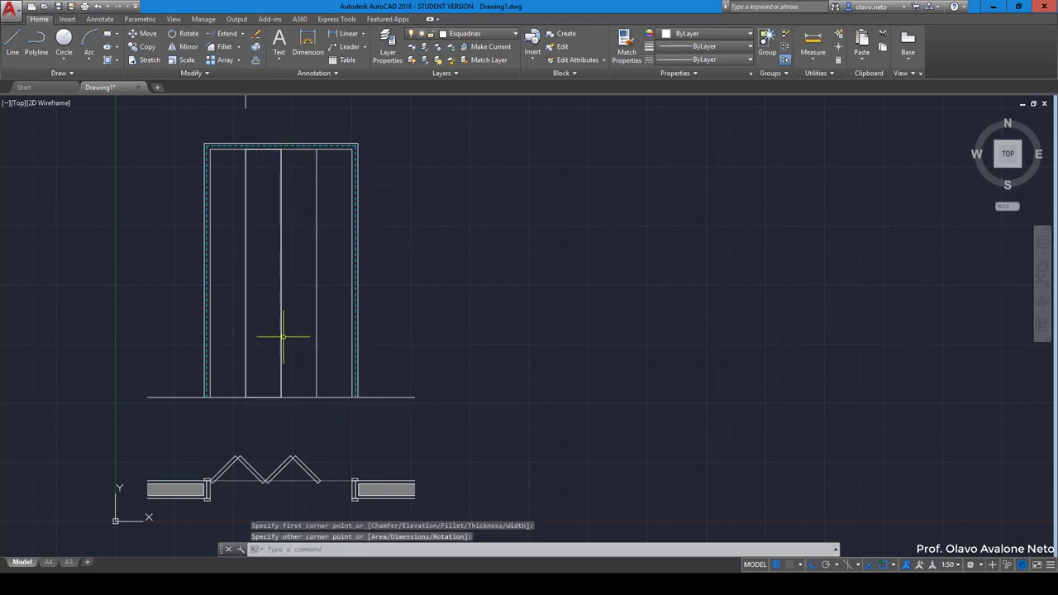
{"action": "type", "text": "c"}
{"action": "key", "text": "Return"}
{"action": "key", "text": "Return"}
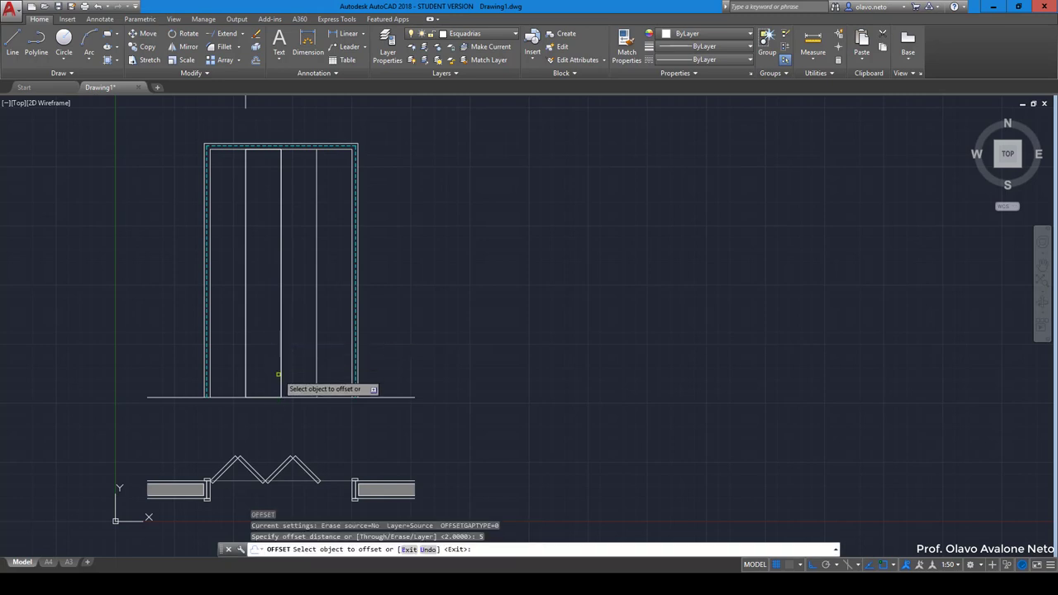
{"action": "left_click", "coordinate": [268, 398]}
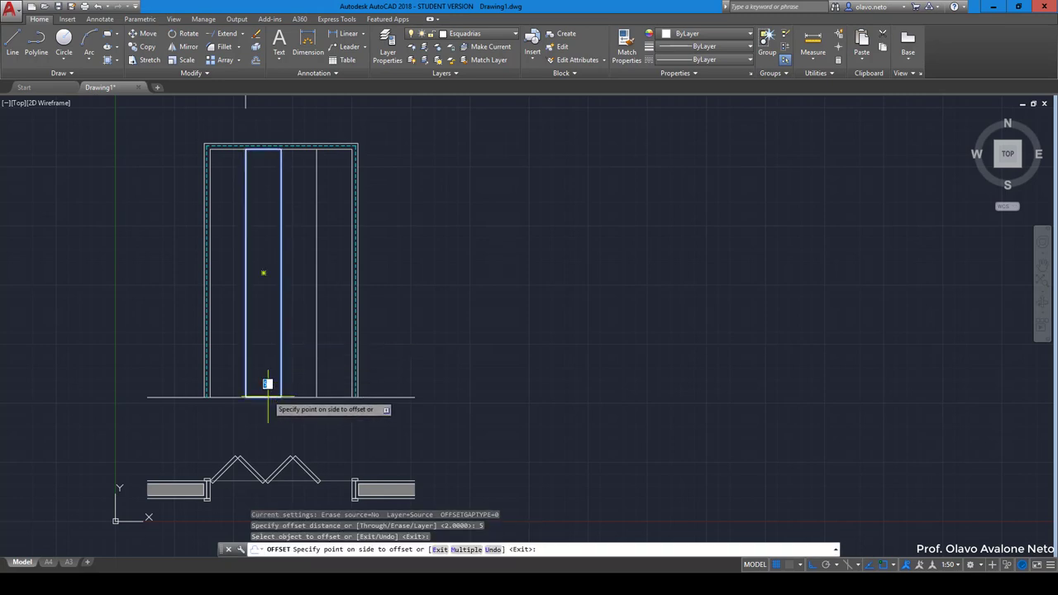
{"action": "left_click", "coordinate": [265, 381]}
{"action": "key", "text": "Escape"}
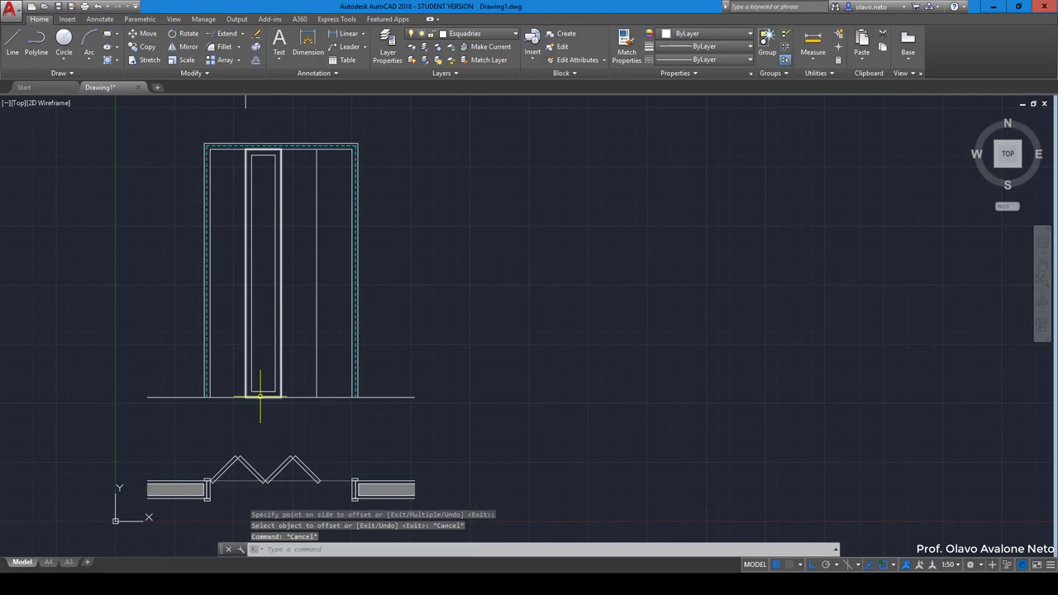
{"action": "left_click", "coordinate": [261, 395]}
{"action": "key", "text": "Delete"}
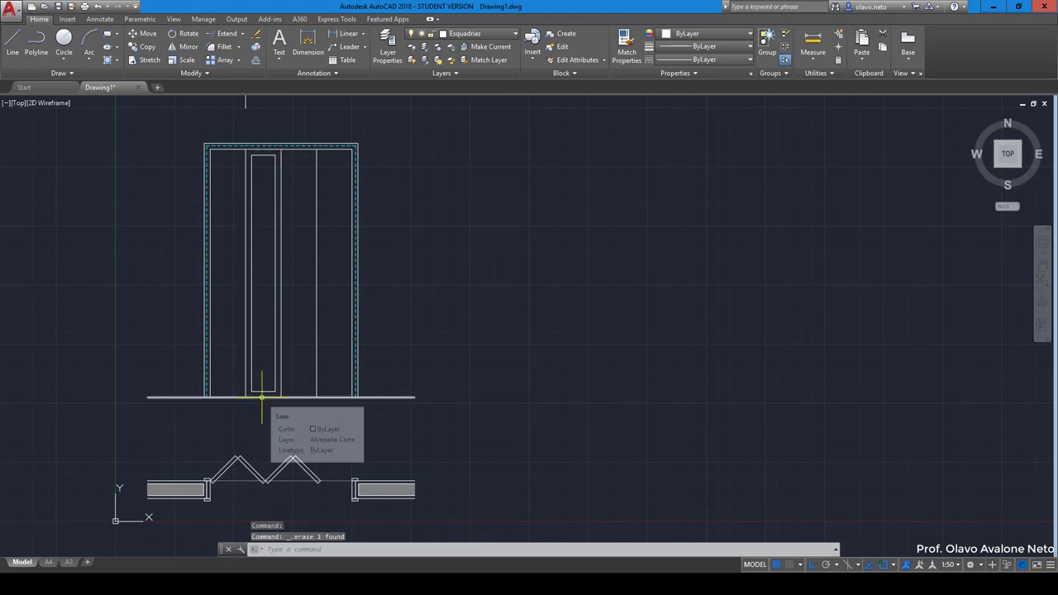
Copy the inset panel rectangle into the other three door leaves
{"action": "left_click", "coordinate": [261, 389]}
{"action": "left_click", "coordinate": [260, 398]}
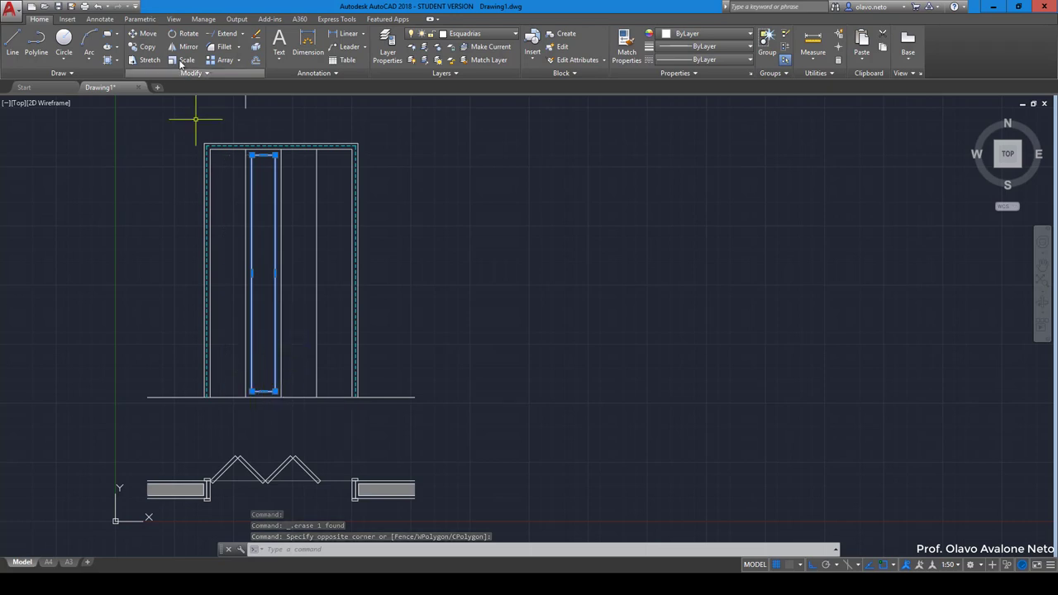
{"action": "left_click", "coordinate": [278, 366]}
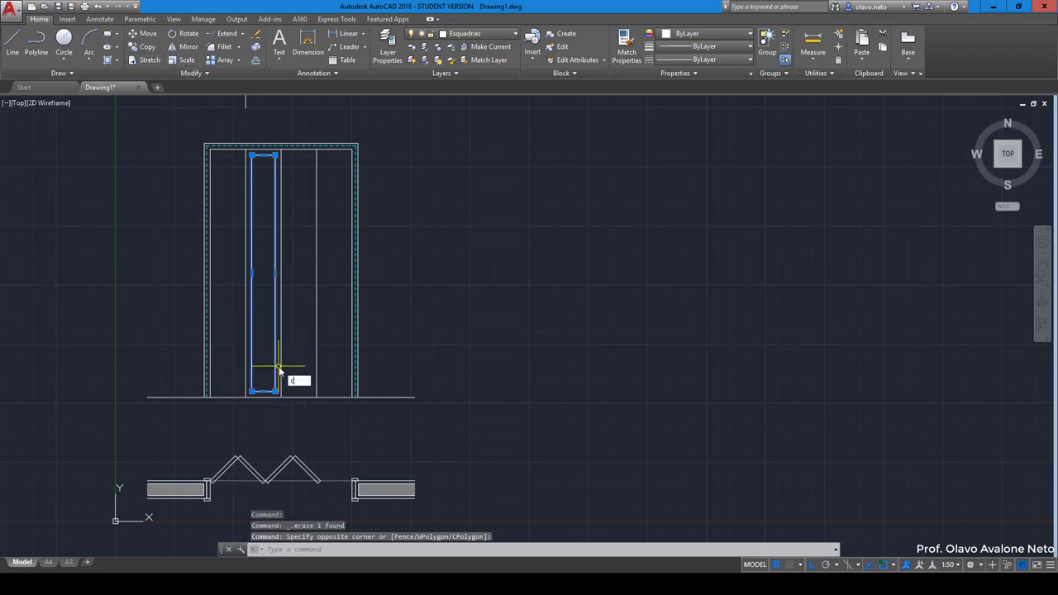
{"action": "key", "text": "Return"}
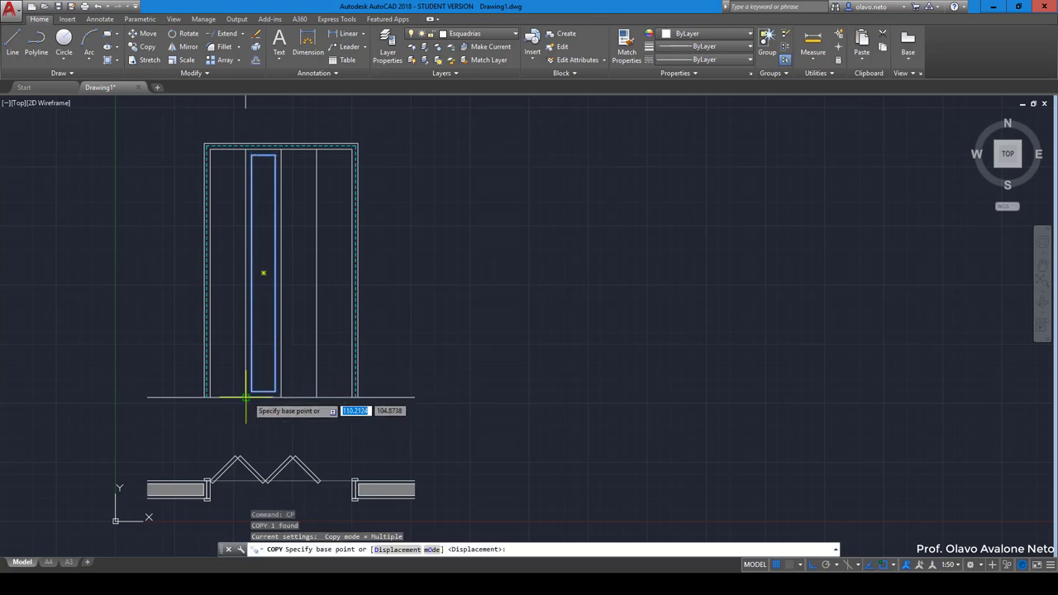
{"action": "left_click", "coordinate": [250, 391]}
{"action": "left_click", "coordinate": [215, 392]}
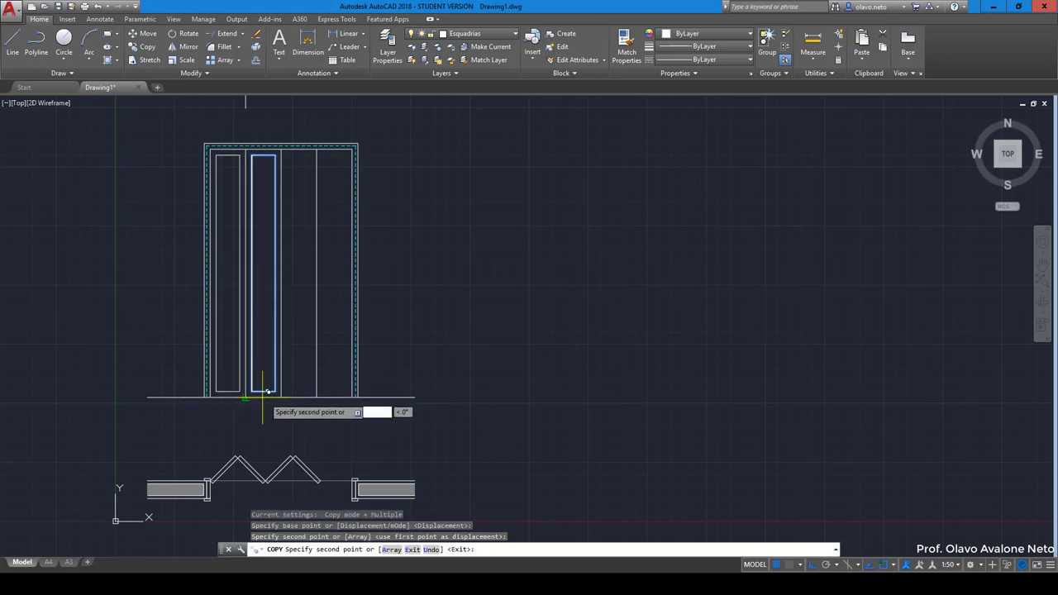
{"action": "left_click", "coordinate": [285, 392]}
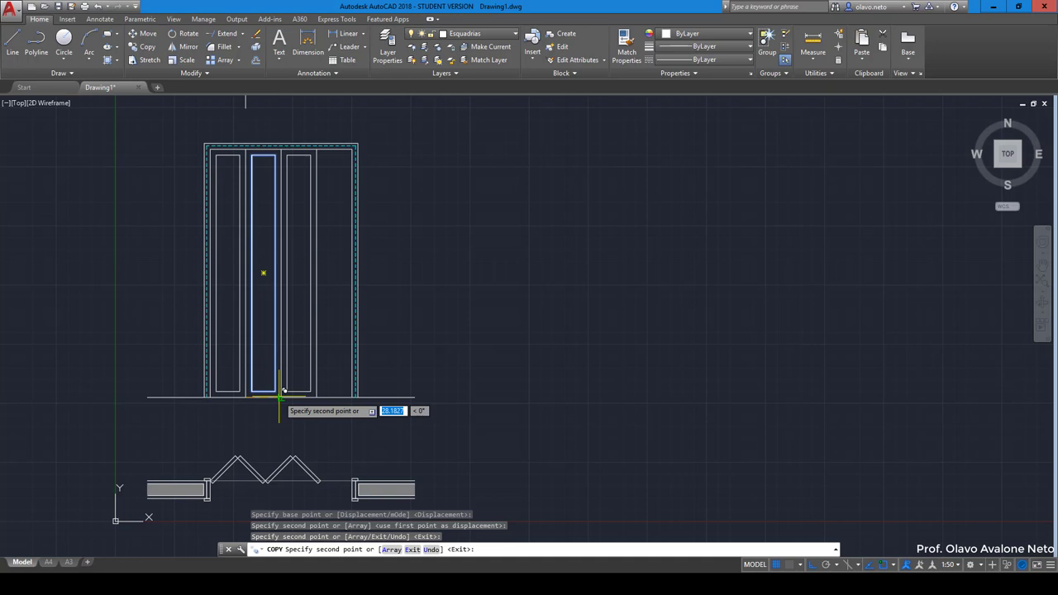
{"action": "left_click", "coordinate": [321, 392]}
{"action": "key", "text": "Return"}
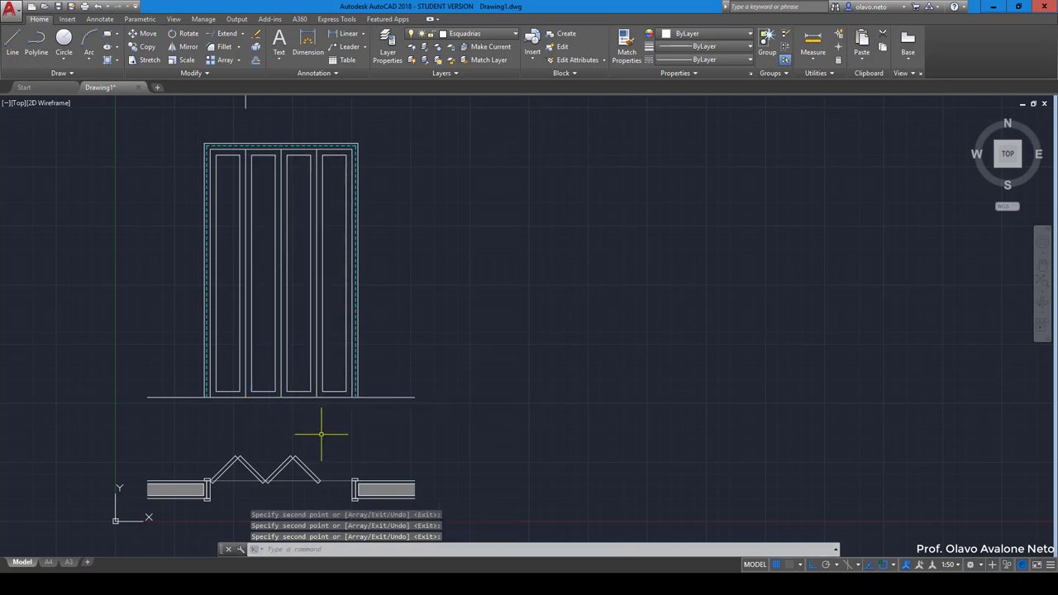
Erase the short stray vertical line above the door and frame the elevation and plan
{"action": "key", "text": "Escape"}
{"action": "key", "text": "Escape"}
{"action": "middle_click_drag", "start_coordinate": [362, 170], "coordinate": [462, 289]}
{"action": "left_click", "coordinate": [402, 222]}
{"action": "left_click", "coordinate": [314, 173]}
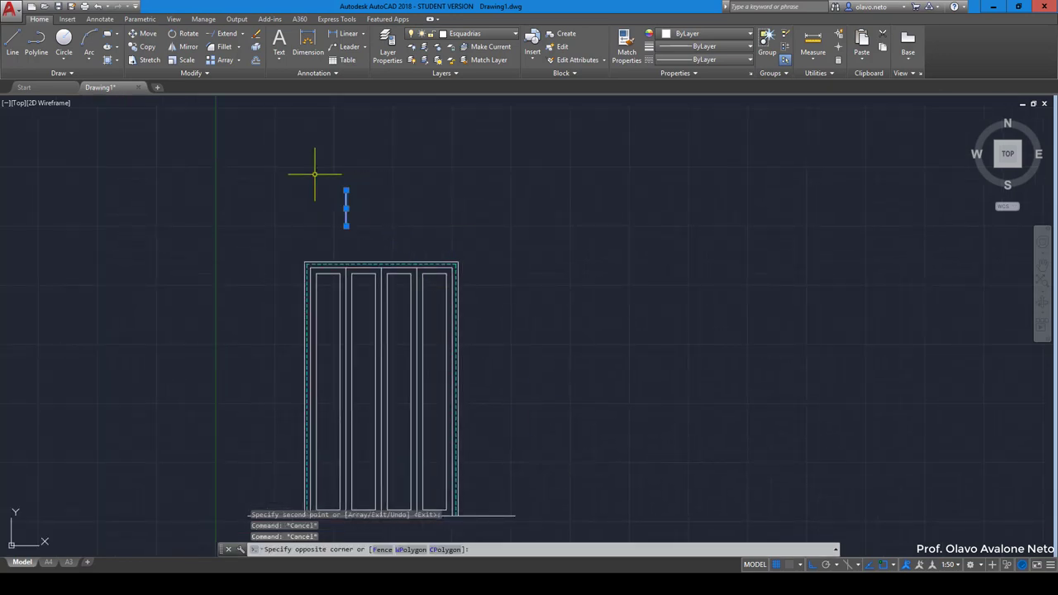
{"action": "key", "text": "Delete"}
{"action": "scroll", "coordinate": [314, 175], "scroll_direction": "down", "scroll_amount": 2}
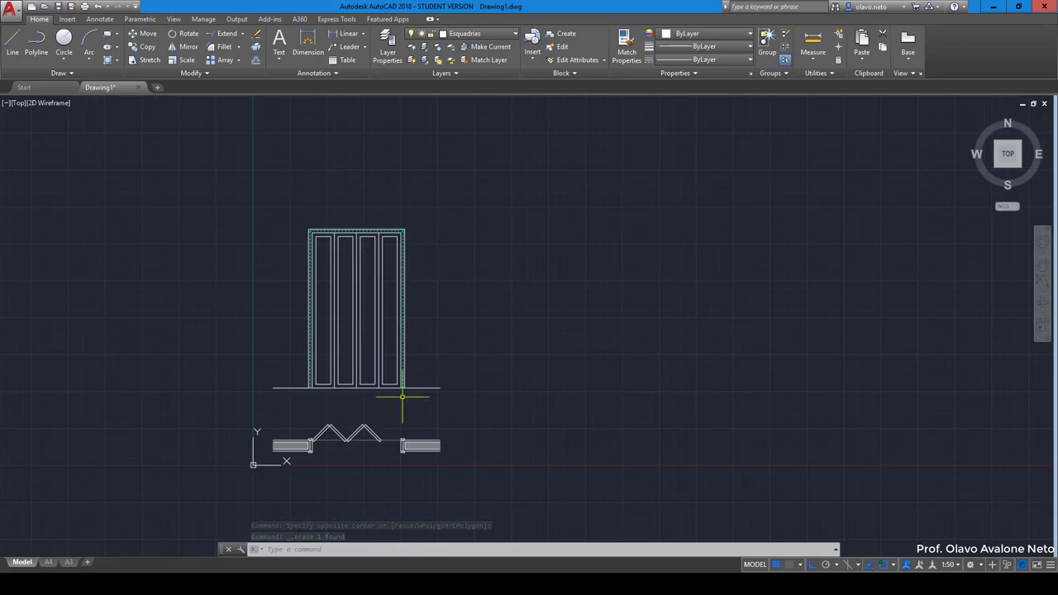
{"action": "middle_click_drag", "start_coordinate": [452, 305], "coordinate": [324, 328]}
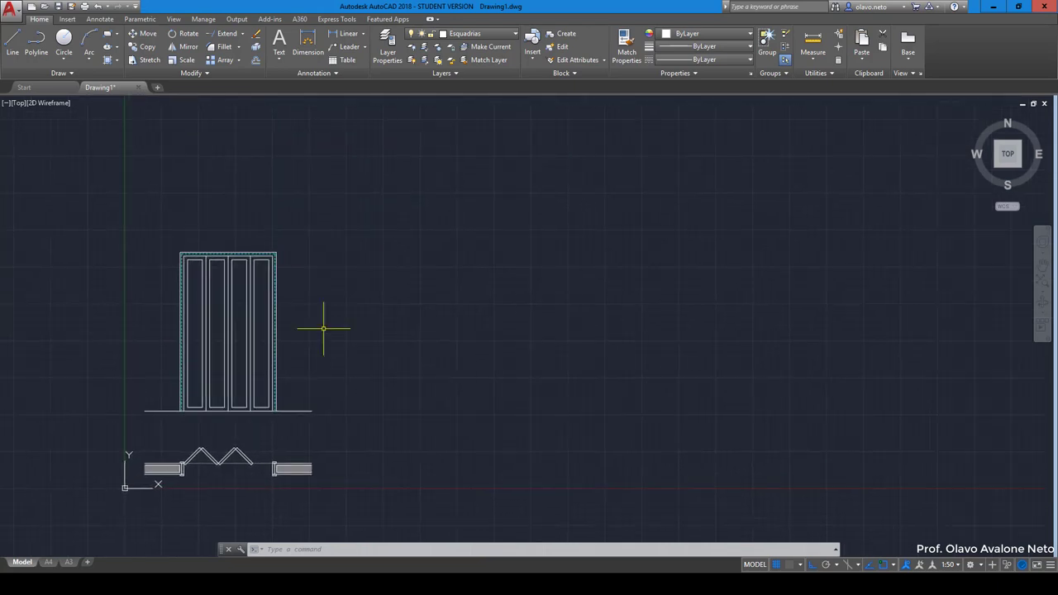
{"action": "type", "text": "ray"}
Cast three horizontal rays to the right from the door head's top corners
{"action": "key", "text": "Return"}
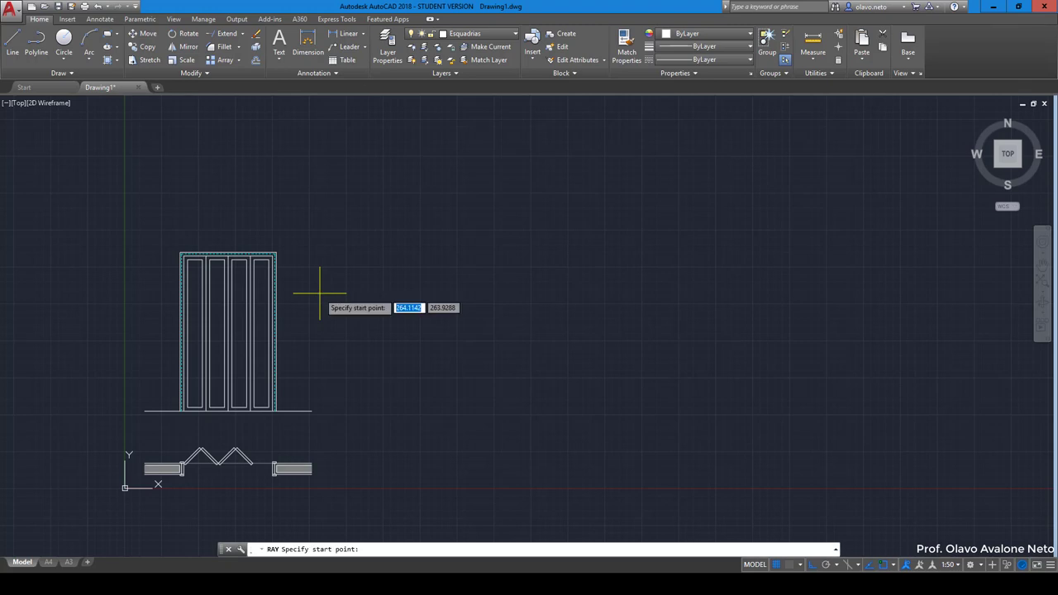
{"action": "scroll", "coordinate": [288, 248], "scroll_direction": "up", "scroll_amount": 5}
{"action": "left_click", "coordinate": [237, 267]}
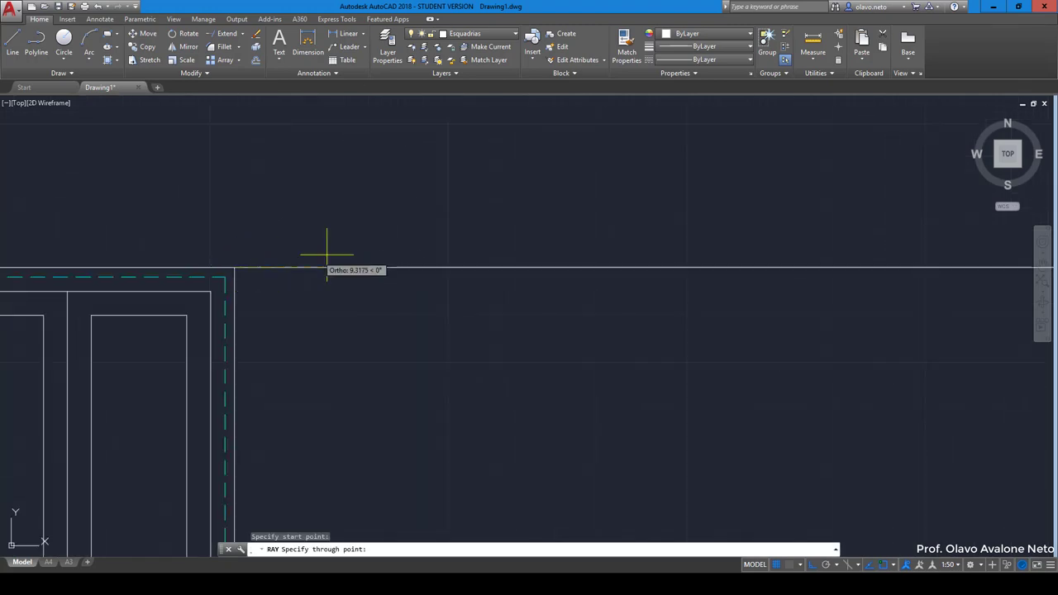
{"action": "left_click", "coordinate": [330, 256]}
{"action": "key", "text": "Return"}
{"action": "key", "text": "Return"}
{"action": "left_click", "coordinate": [225, 277]}
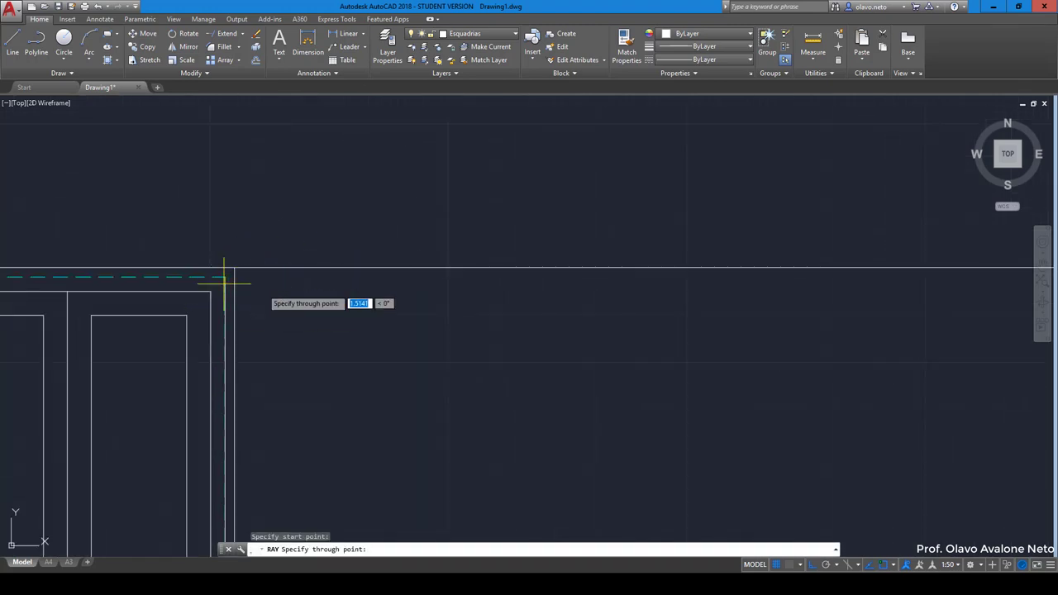
{"action": "left_click", "coordinate": [306, 282]}
{"action": "key", "text": "Return"}
{"action": "key", "text": "Return"}
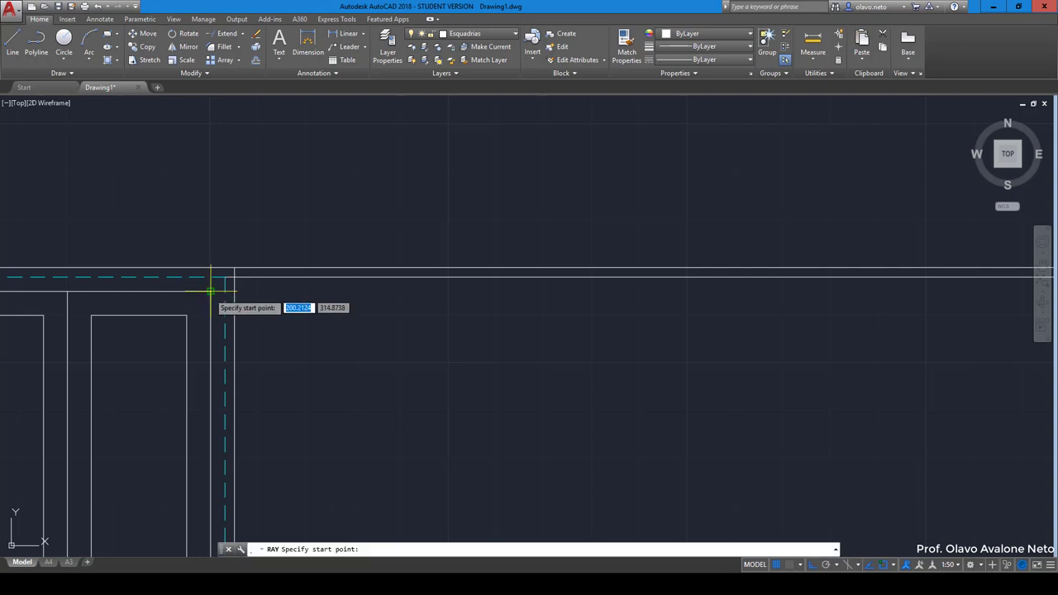
{"action": "left_click", "coordinate": [234, 291]}
{"action": "left_click", "coordinate": [423, 306]}
{"action": "key", "text": "Return"}
{"action": "scroll", "coordinate": [293, 255], "scroll_direction": "down", "scroll_amount": 3}
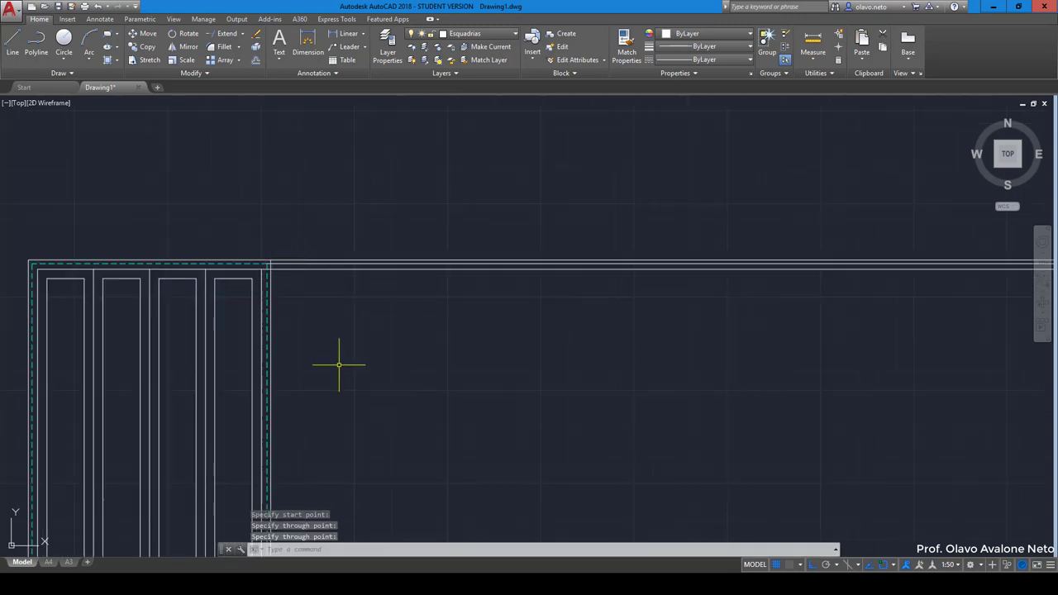
{"action": "scroll", "coordinate": [340, 361], "scroll_direction": "down", "scroll_amount": 2}
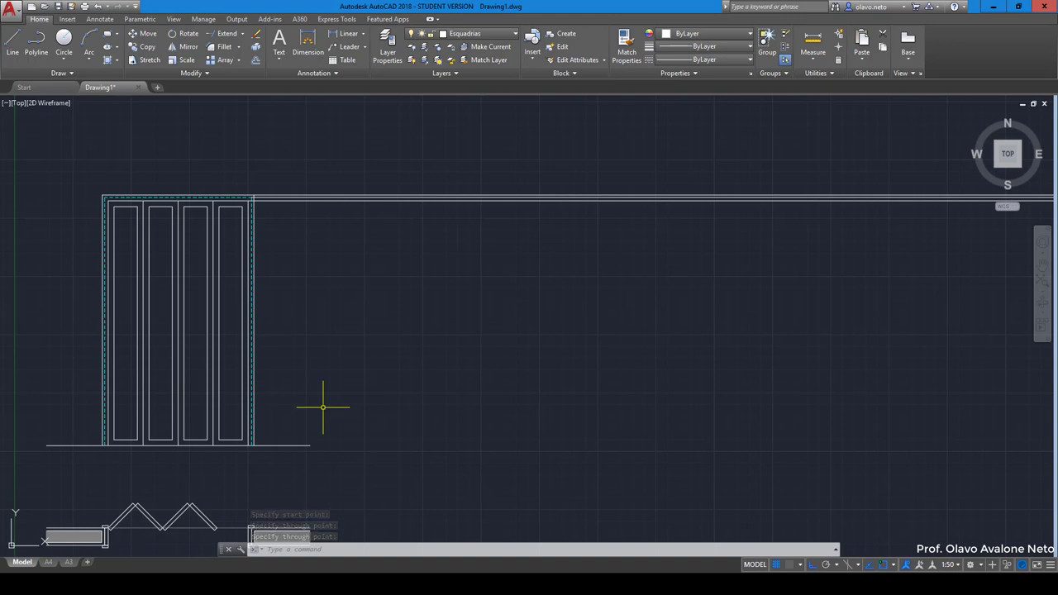
Draw a vertical line from the floor line right of the door up to the top ray
{"action": "key", "text": "l"}
{"action": "key", "text": "Return"}
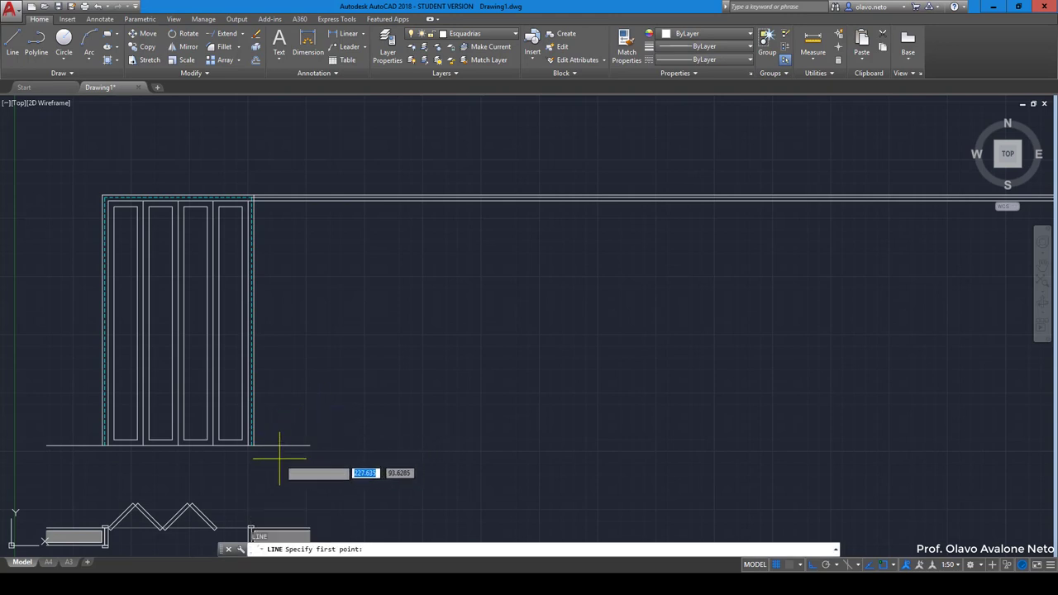
{"action": "left_click", "coordinate": [278, 444]}
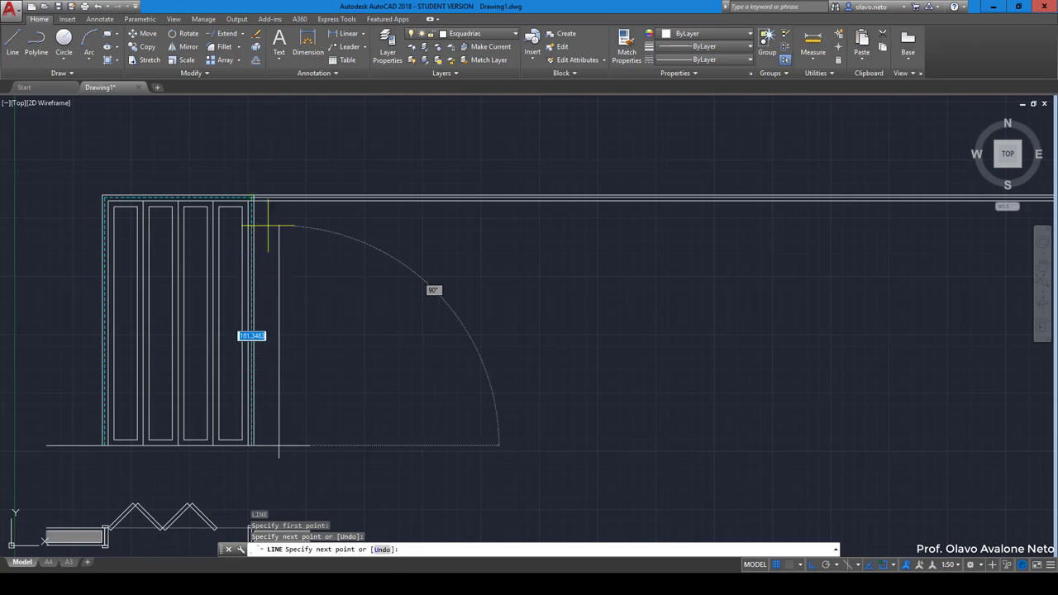
{"action": "scroll", "coordinate": [274, 208], "scroll_direction": "up", "scroll_amount": 3}
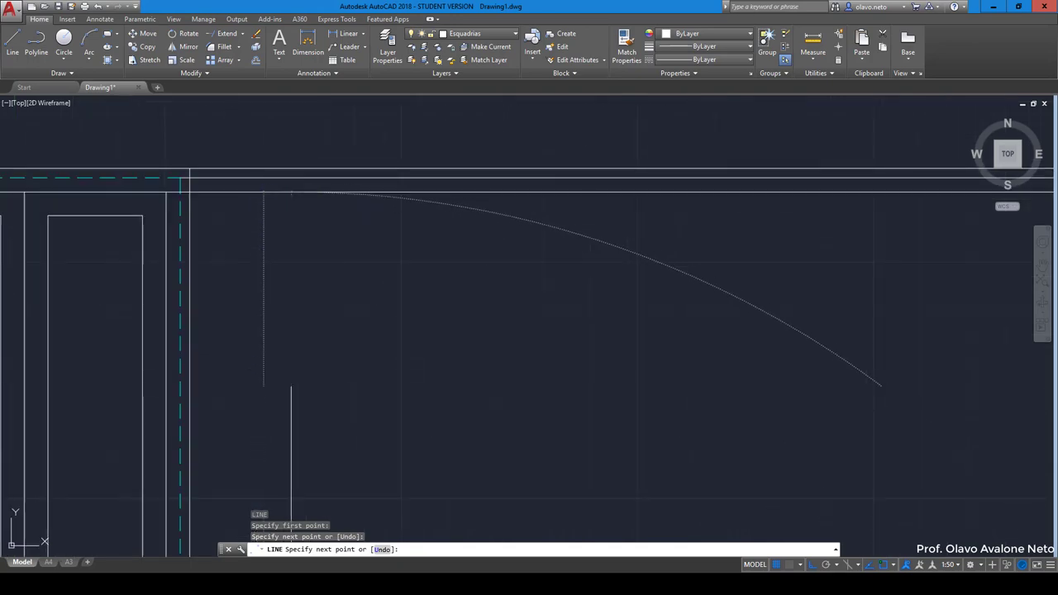
{"action": "left_click", "coordinate": [291, 192]}
{"action": "key", "text": "Return"}
Copy the vertical line 15 units to the right
{"action": "scroll", "coordinate": [306, 170], "scroll_direction": "down", "scroll_amount": 2}
{"action": "left_click_drag", "start_coordinate": [314, 267], "coordinate": [292, 240]}
{"action": "scroll", "coordinate": [341, 285], "scroll_direction": "up", "scroll_amount": 1}
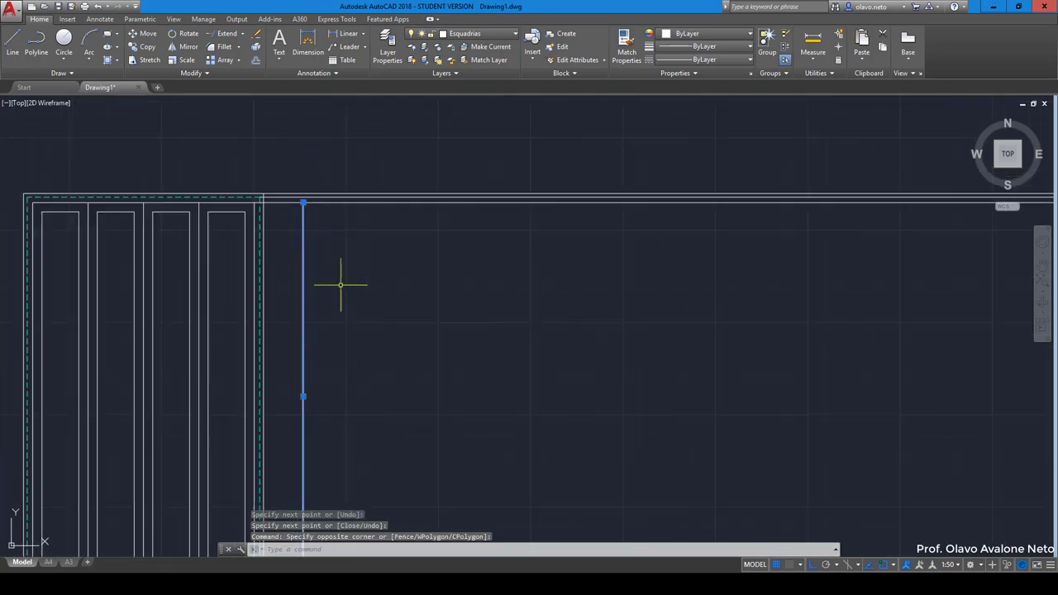
{"action": "scroll", "coordinate": [347, 277], "scroll_direction": "down", "scroll_amount": 3}
{"action": "type", "text": "c"}
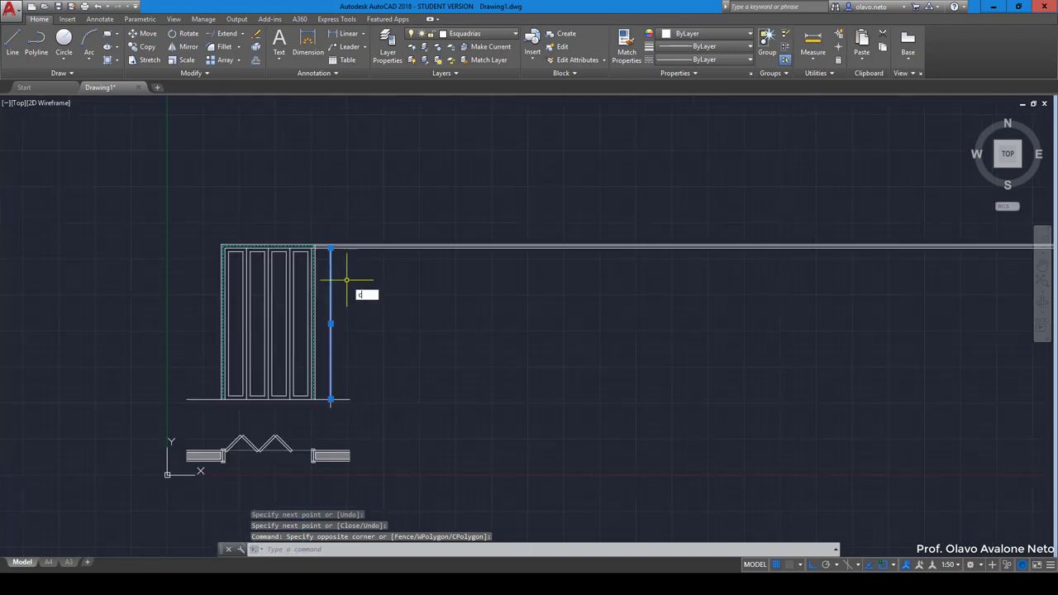
{"action": "type", "text": "o"}
{"action": "key", "text": "Return"}
{"action": "left_click", "coordinate": [347, 281]}
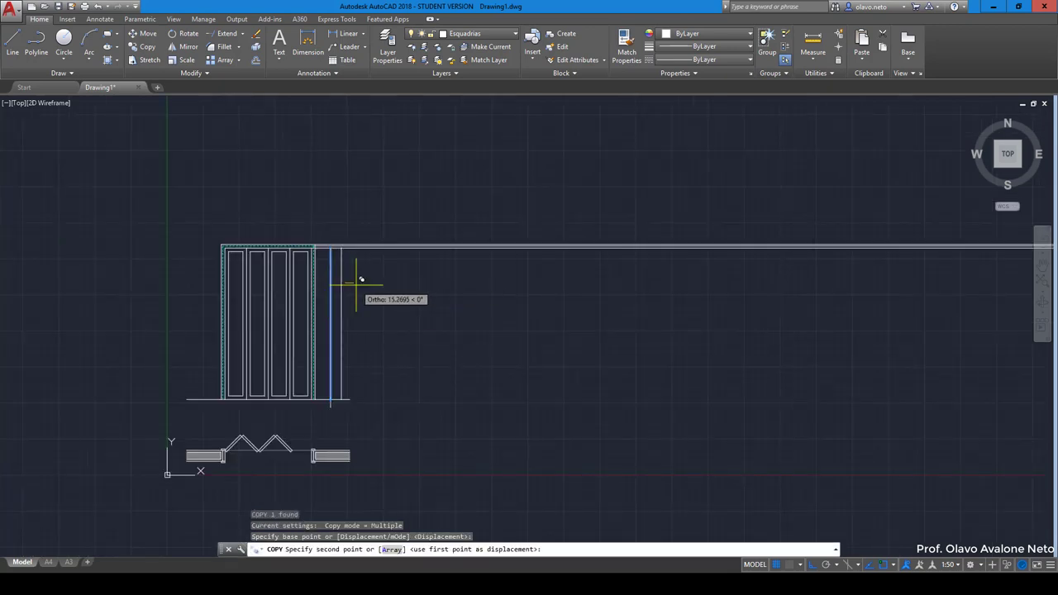
{"action": "type", "text": "15"}
{"action": "key", "text": "Return"}
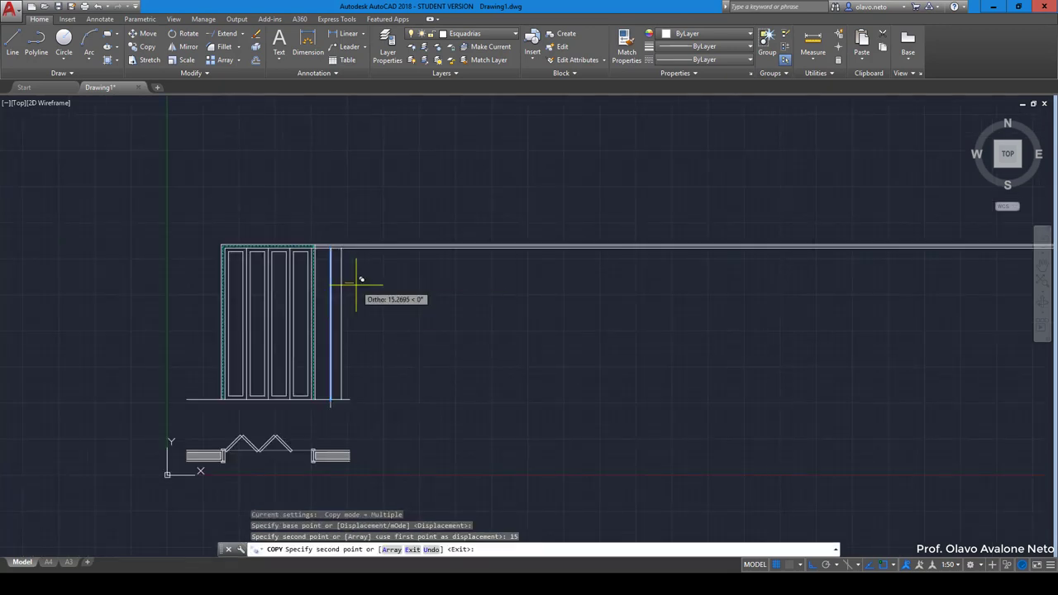
{"action": "key", "text": "Return"}
{"action": "scroll", "coordinate": [326, 244], "scroll_direction": "up", "scroll_amount": 2}
{"action": "scroll", "coordinate": [345, 232], "scroll_direction": "up", "scroll_amount": 2}
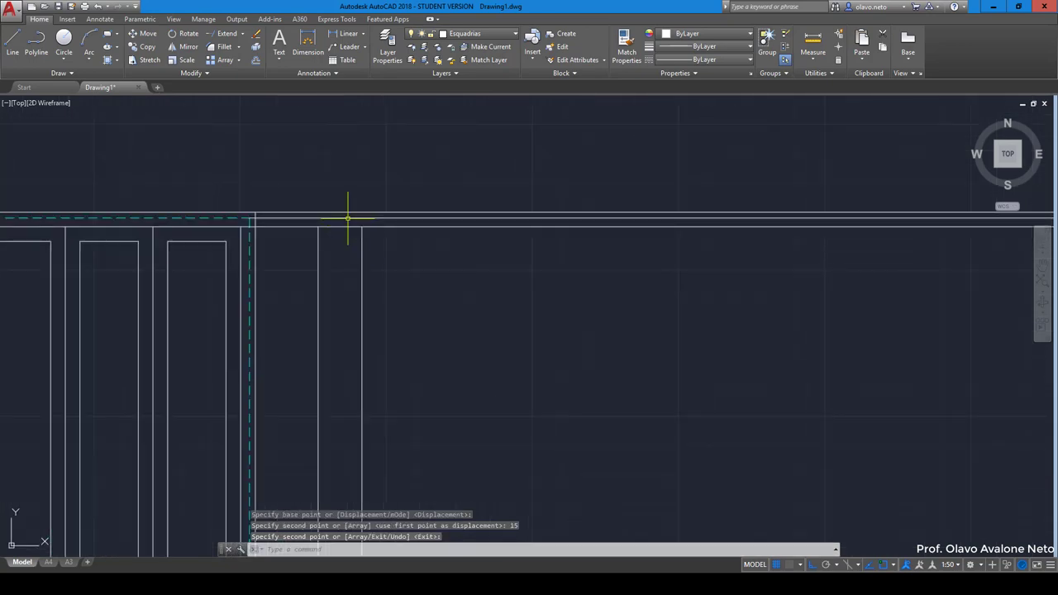
{"action": "scroll", "coordinate": [347, 210], "scroll_direction": "up", "scroll_amount": 2}
Draw a 15 by 3 rectangle from the left section line's top endpoint
{"action": "left_click", "coordinate": [108, 36]}
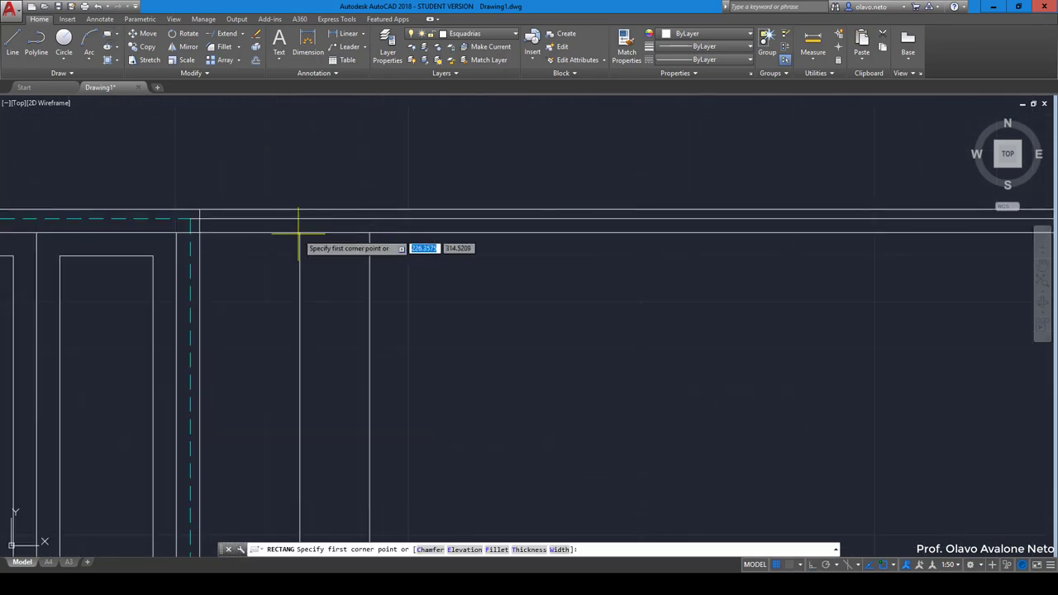
{"action": "scroll", "coordinate": [294, 235], "scroll_direction": "up", "scroll_amount": 4}
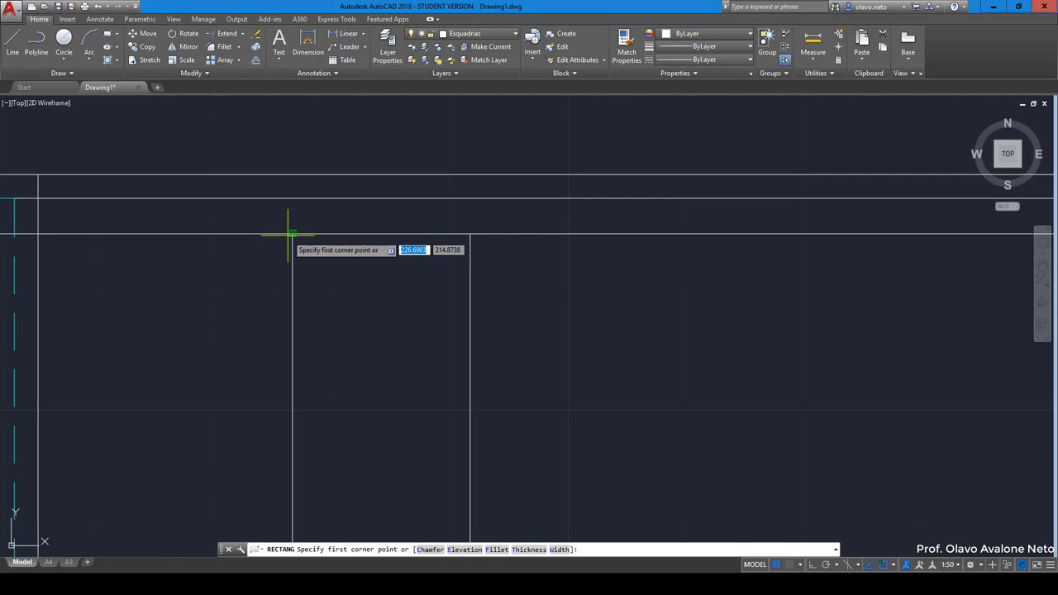
{"action": "left_click", "coordinate": [292, 234]}
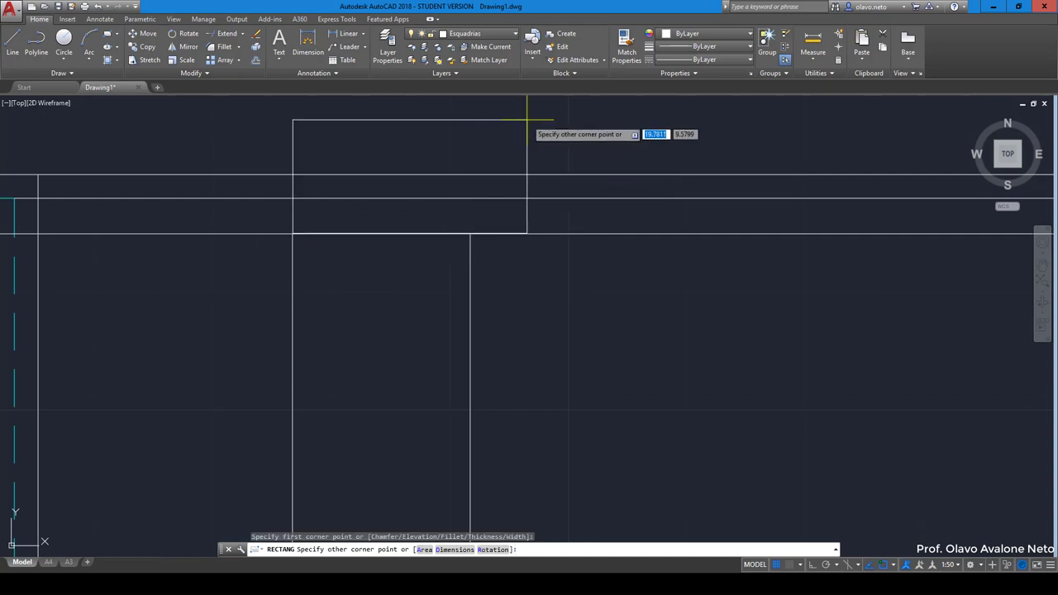
{"action": "type", "text": ",3"}
{"action": "key", "text": "Return"}
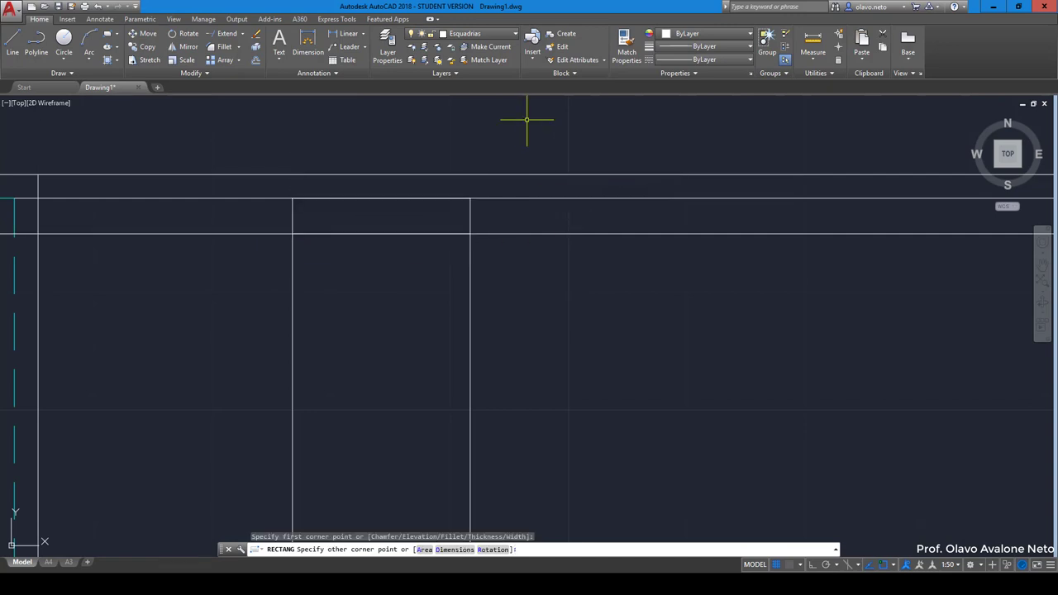
Select the header rectangle and the narrow wall-end piece in plan, then clear the selection
{"action": "left_click", "coordinate": [498, 201]}
{"action": "left_click", "coordinate": [443, 207]}
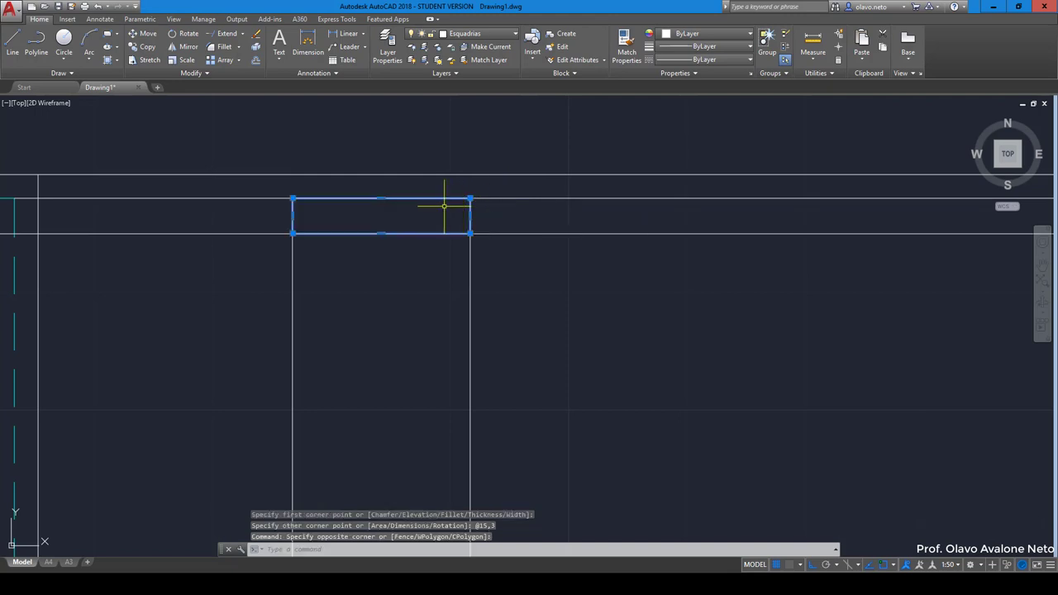
{"action": "scroll", "coordinate": [524, 215], "scroll_direction": "down", "scroll_amount": 4}
{"action": "middle_click_drag", "start_coordinate": [450, 442], "coordinate": [447, 252]}
{"action": "scroll", "coordinate": [434, 352], "scroll_direction": "up", "scroll_amount": 4}
{"action": "left_click", "coordinate": [420, 252]}
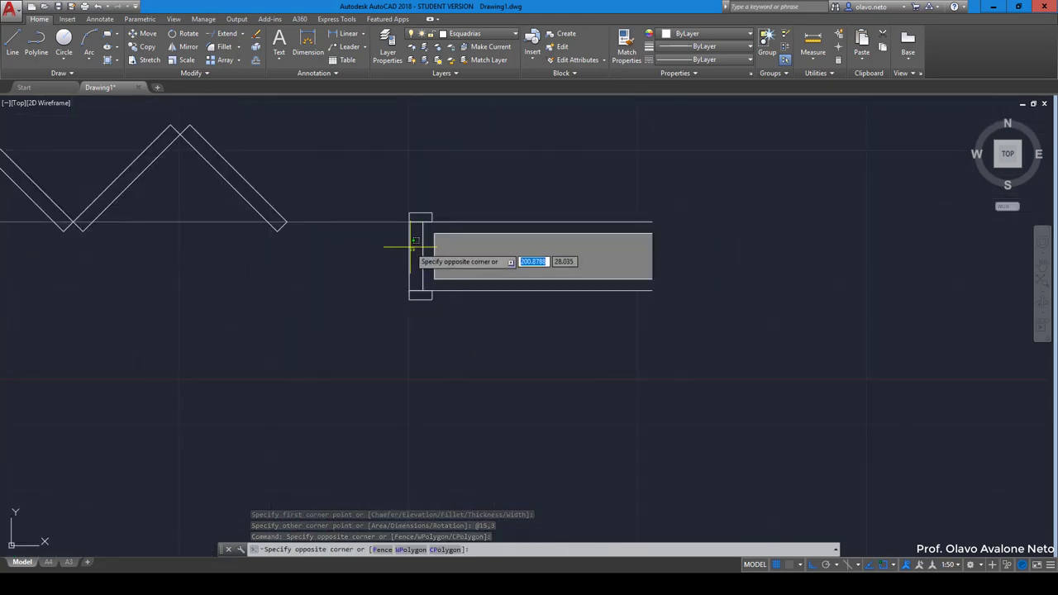
{"action": "left_click", "coordinate": [420, 295]}
{"action": "scroll", "coordinate": [426, 328], "scroll_direction": "down", "scroll_amount": 2}
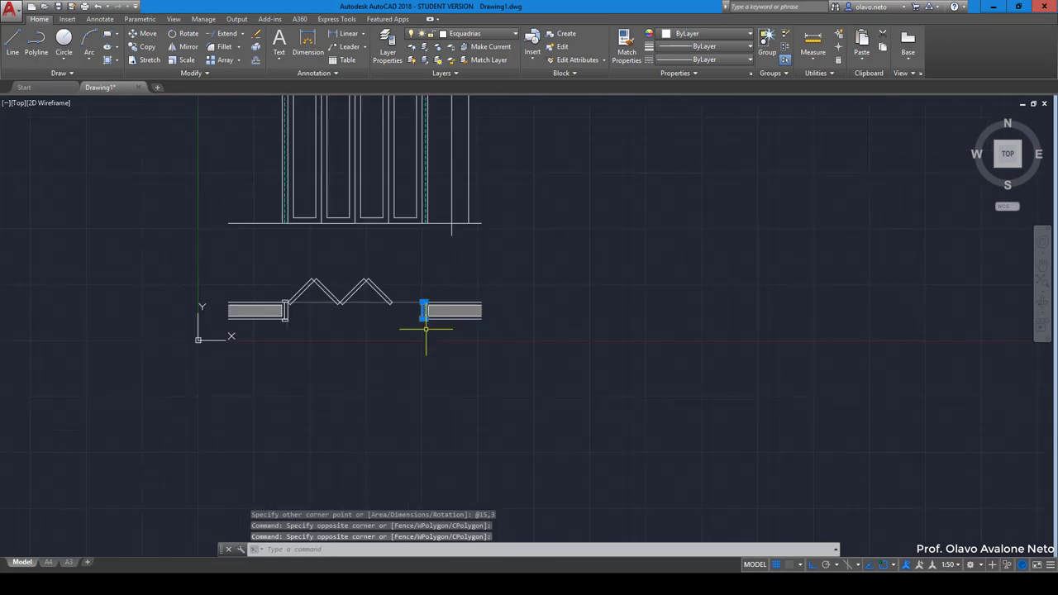
{"action": "key", "text": "Escape"}
{"action": "key", "text": "Escape"}
{"action": "scroll", "coordinate": [425, 208], "scroll_direction": "up", "scroll_amount": 2}
{"action": "scroll", "coordinate": [441, 146], "scroll_direction": "up", "scroll_amount": 4}
{"action": "scroll", "coordinate": [487, 224], "scroll_direction": "up", "scroll_amount": 4}
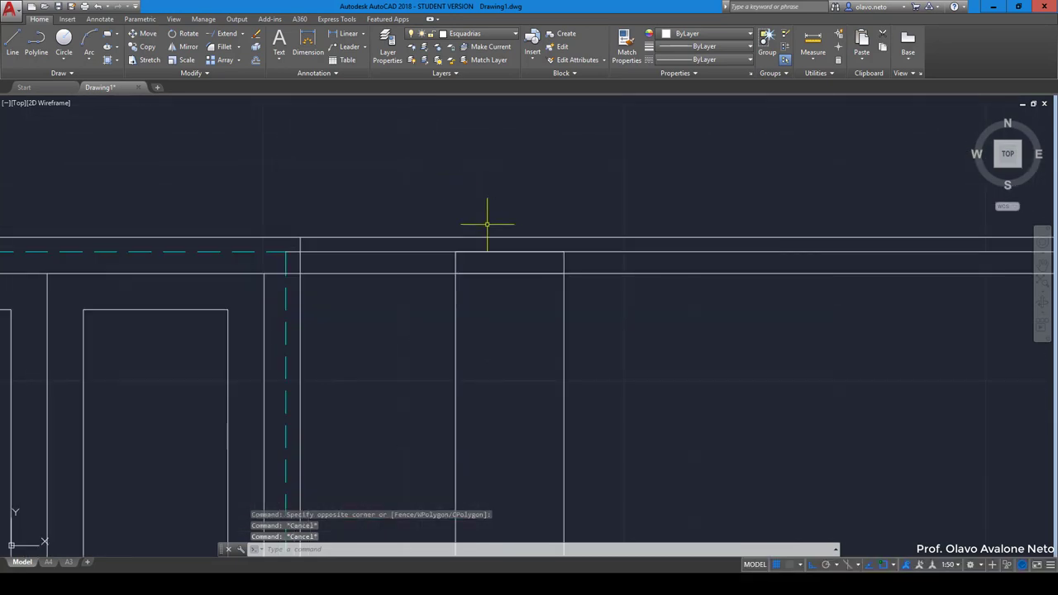
{"action": "scroll", "coordinate": [460, 246], "scroll_direction": "up", "scroll_amount": 4}
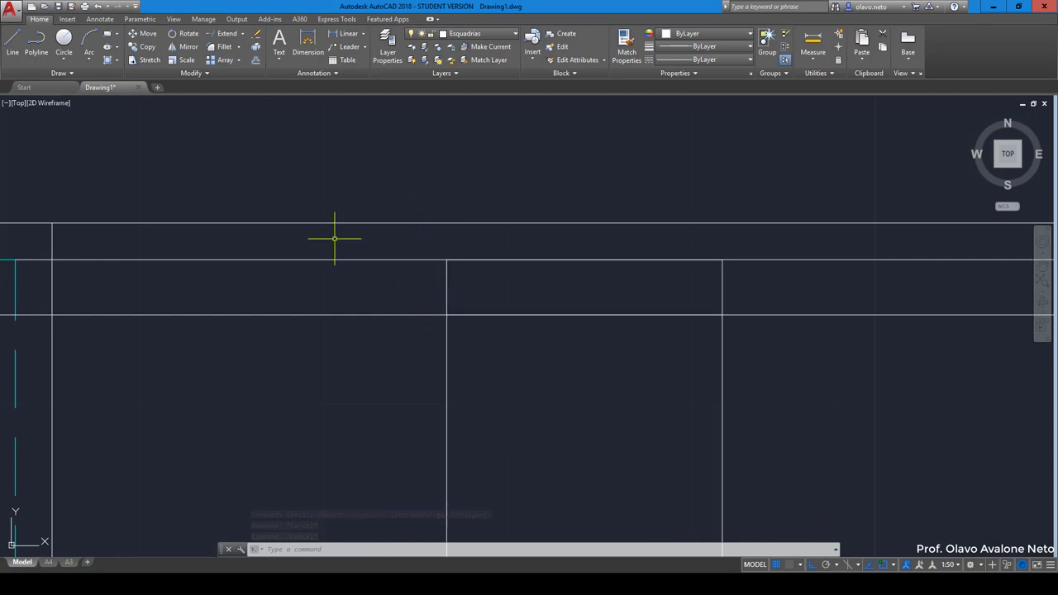
Draw a 2 by 5 rectangle and move it against the left section line's top
{"action": "type", "text": "rec"}
{"action": "key", "text": "Return"}
{"action": "left_click", "coordinate": [258, 168]}
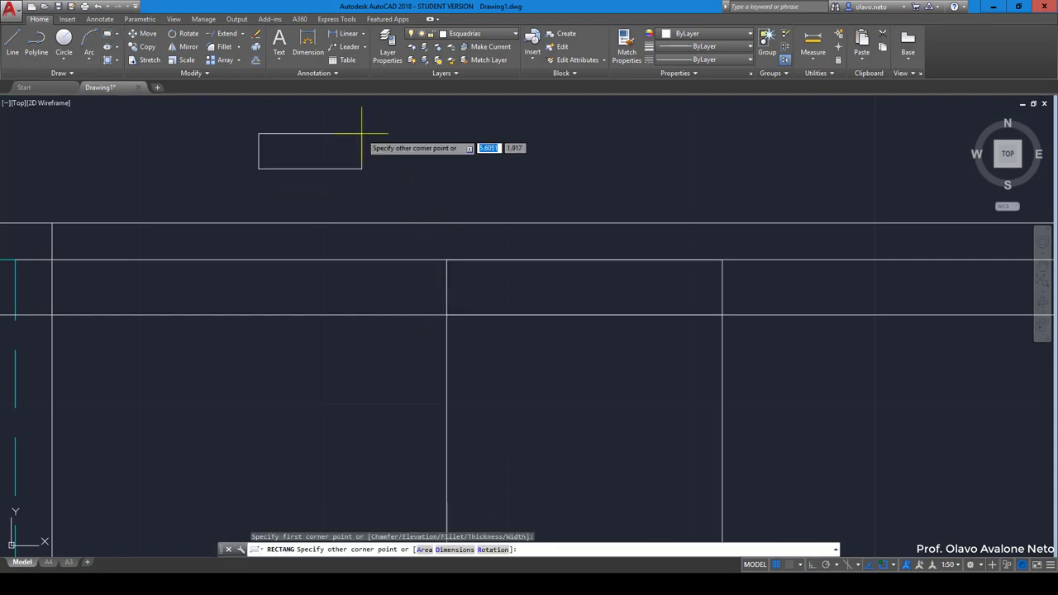
{"action": "type", "text": ",5"}
{"action": "key", "text": "Return"}
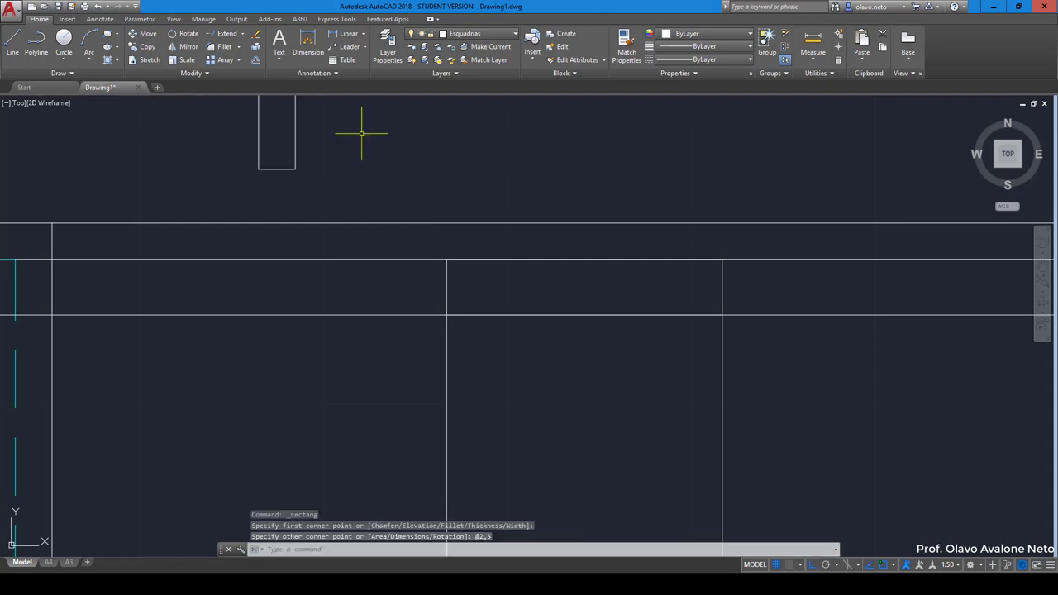
{"action": "left_click", "coordinate": [359, 131]}
{"action": "left_click", "coordinate": [261, 169]}
{"action": "type", "text": "m"}
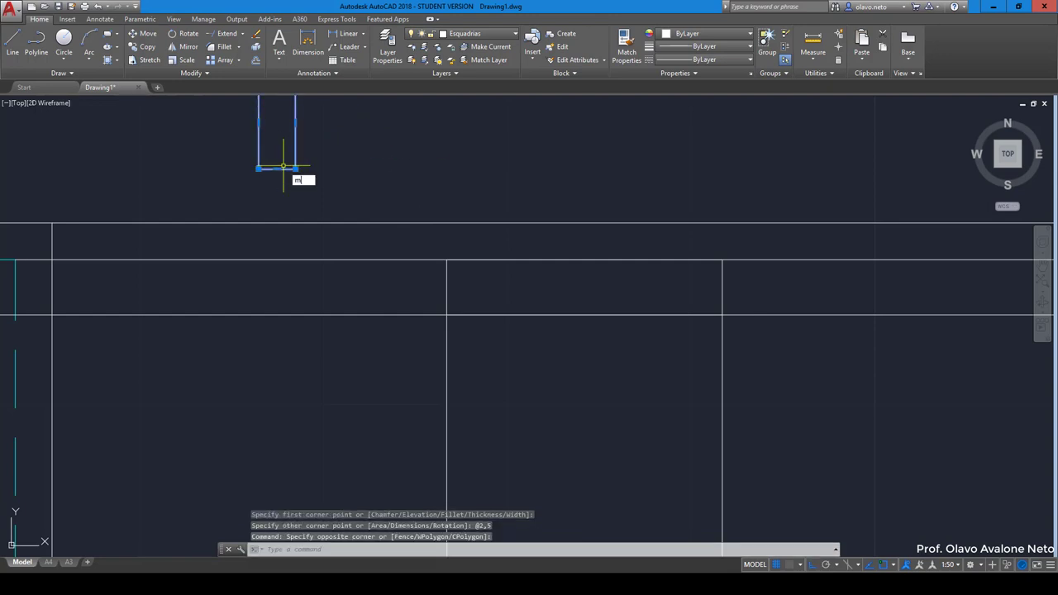
{"action": "key", "text": "Return"}
{"action": "left_click", "coordinate": [295, 169]}
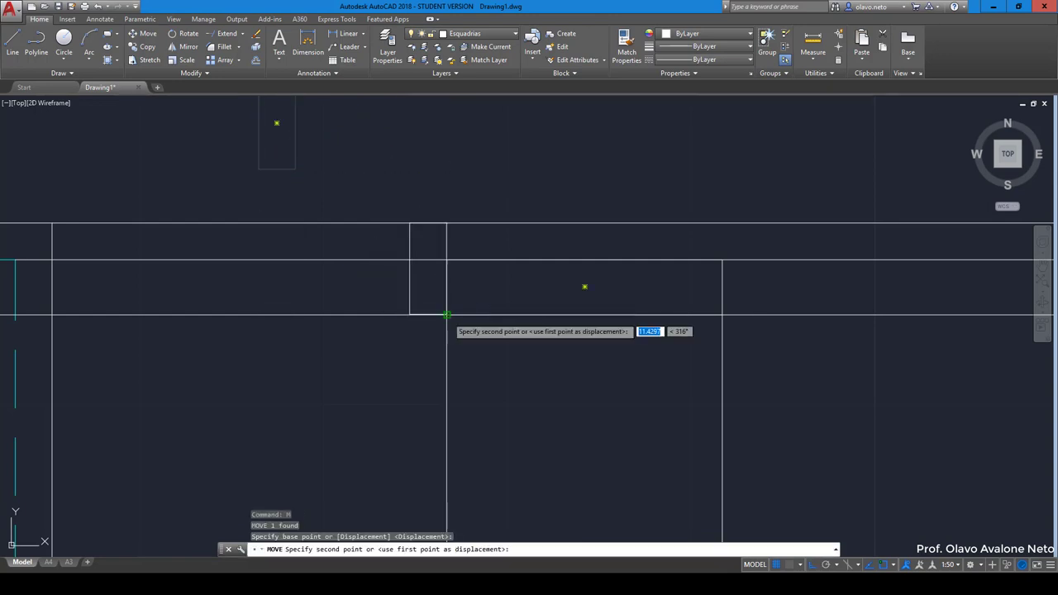
{"action": "left_click", "coordinate": [446, 314]}
Mirror the 2 by 5 rectangle across the section's vertical midline, keeping the original
{"action": "left_click", "coordinate": [432, 300]}
{"action": "left_click", "coordinate": [366, 293]}
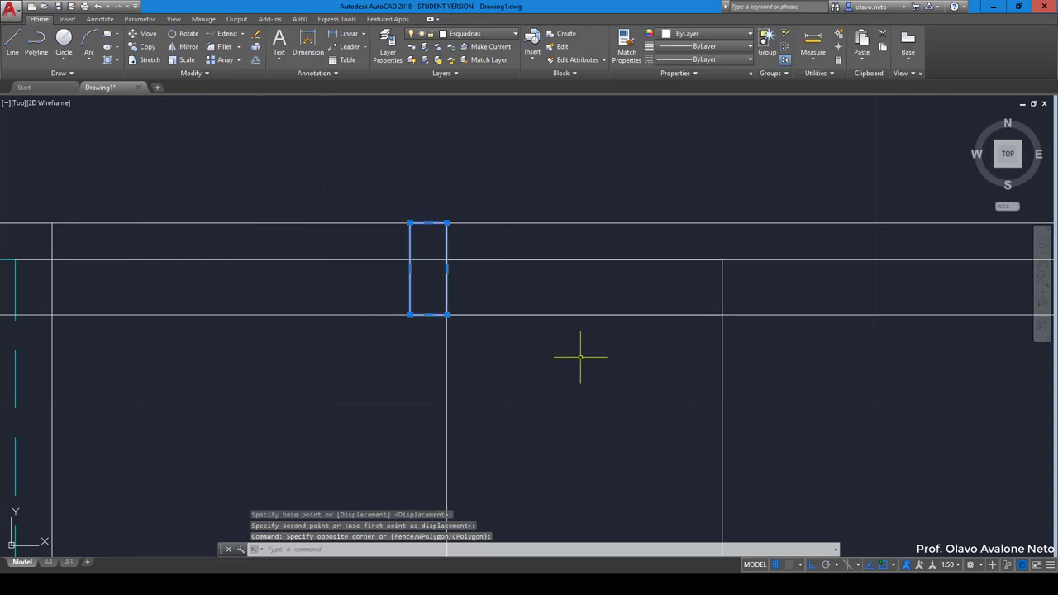
{"action": "type", "text": "mi"}
{"action": "key", "text": "Return"}
{"action": "left_click", "coordinate": [585, 287]}
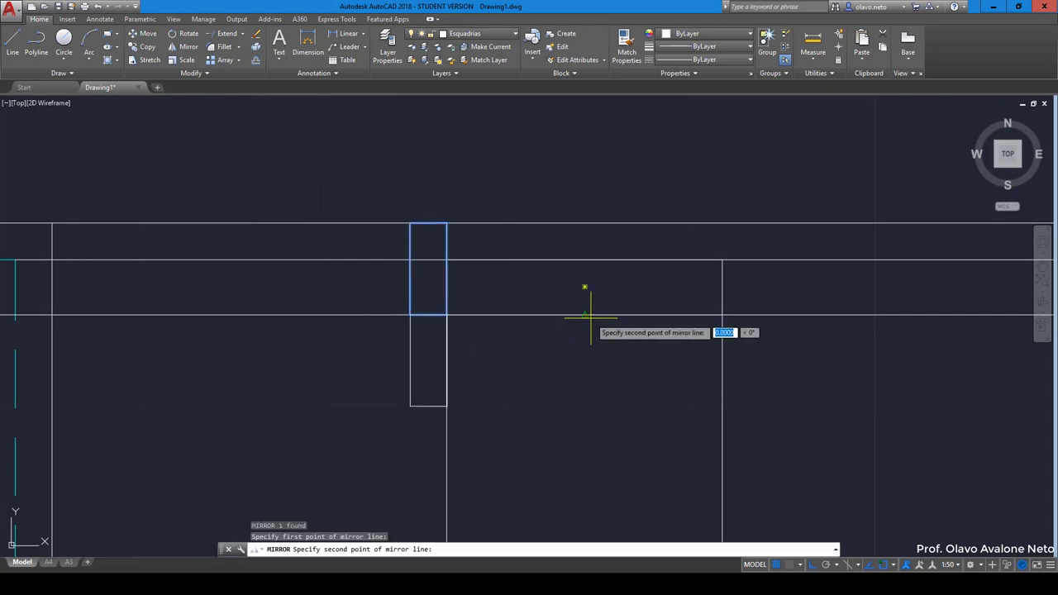
{"action": "left_click", "coordinate": [582, 187]}
{"action": "key", "text": "Return"}
Erase the three horizontal construction lines from the side section
{"action": "left_click", "coordinate": [295, 377]}
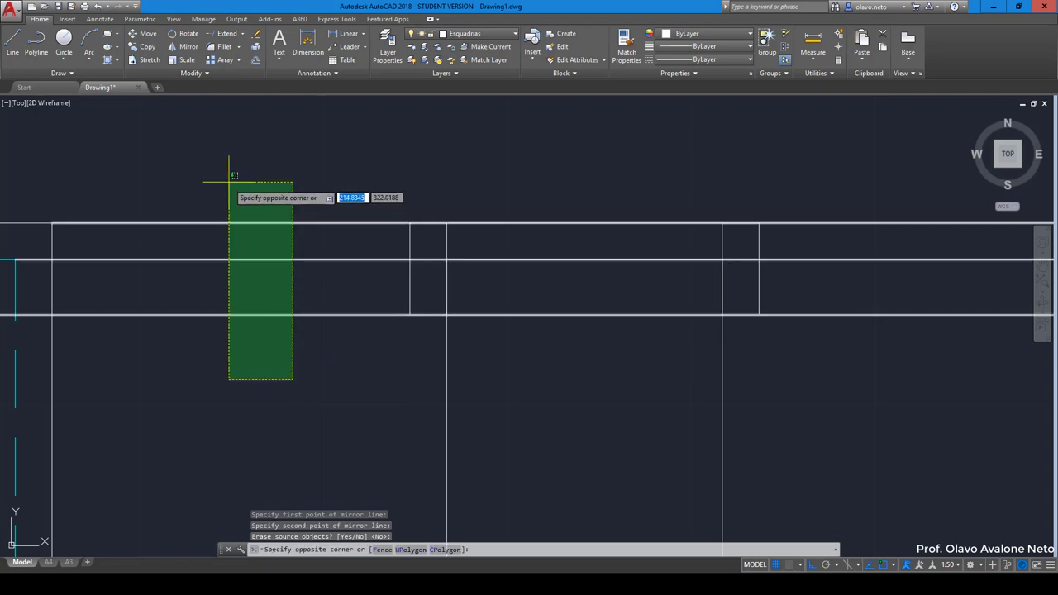
{"action": "left_click", "coordinate": [229, 182]}
{"action": "key", "text": "Delete"}
{"action": "scroll", "coordinate": [524, 215], "scroll_direction": "down", "scroll_amount": 3}
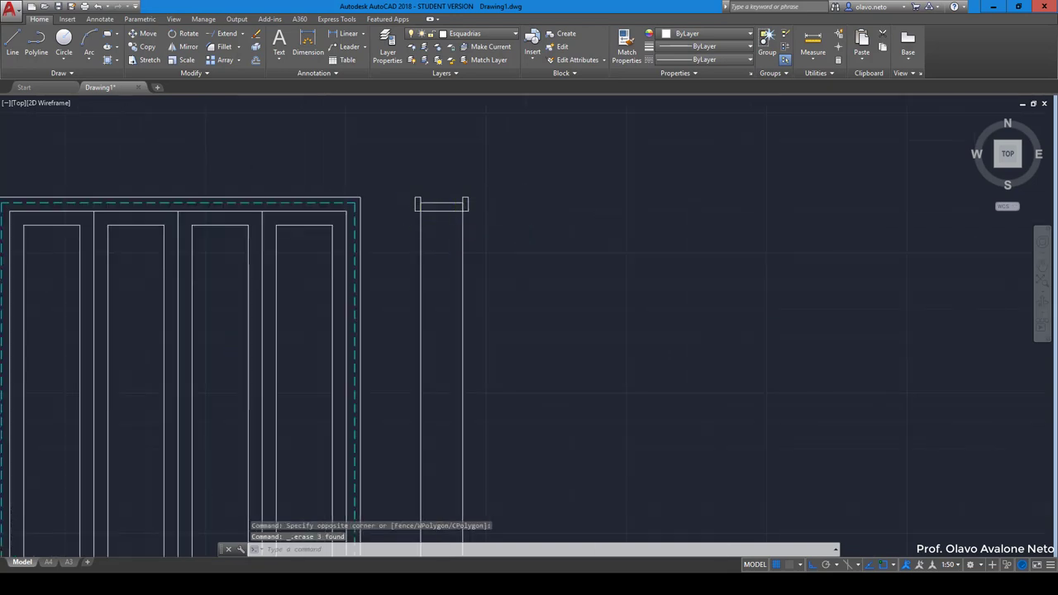
{"action": "scroll", "coordinate": [472, 323], "scroll_direction": "down", "scroll_amount": 5}
{"action": "middle_click_drag", "start_coordinate": [472, 323], "coordinate": [470, 300]}
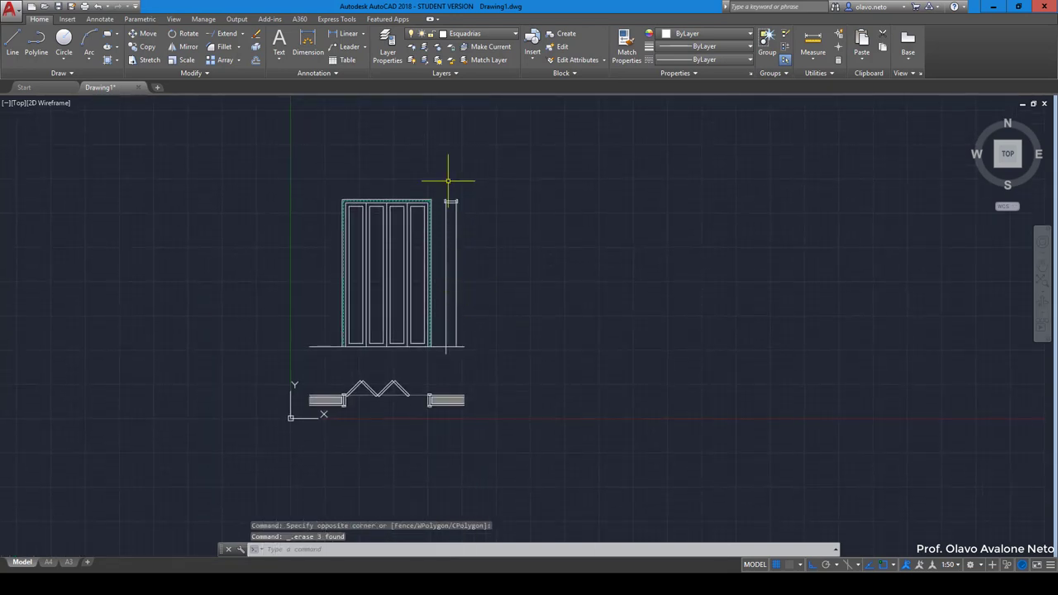
Erase the stray object near the door's lower right
{"action": "scroll", "coordinate": [463, 354], "scroll_direction": "up", "scroll_amount": 5}
{"action": "left_click", "coordinate": [438, 345]}
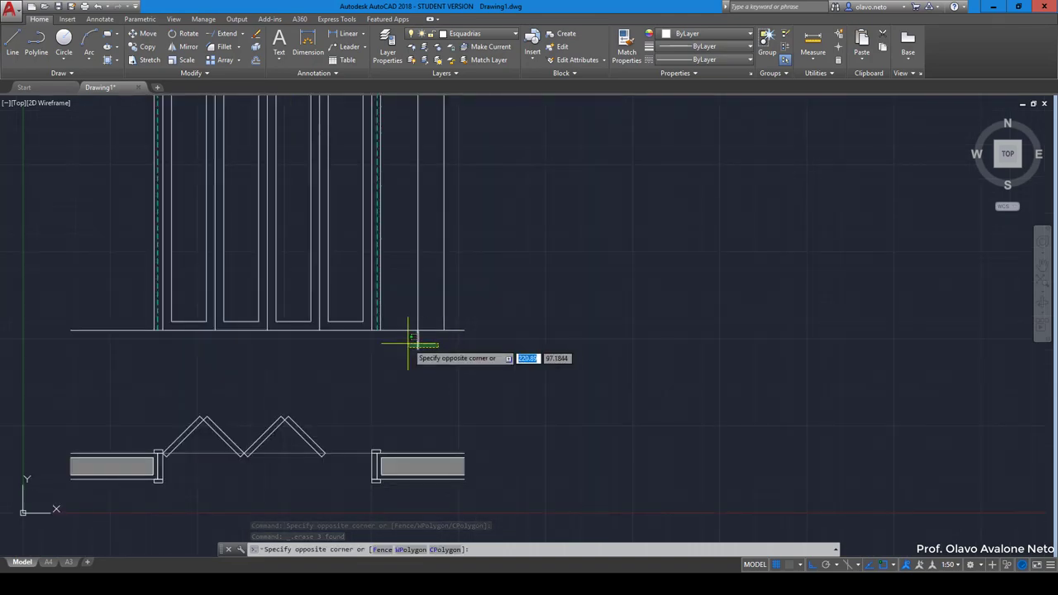
{"action": "left_click", "coordinate": [408, 343]}
{"action": "key", "text": "Delete"}
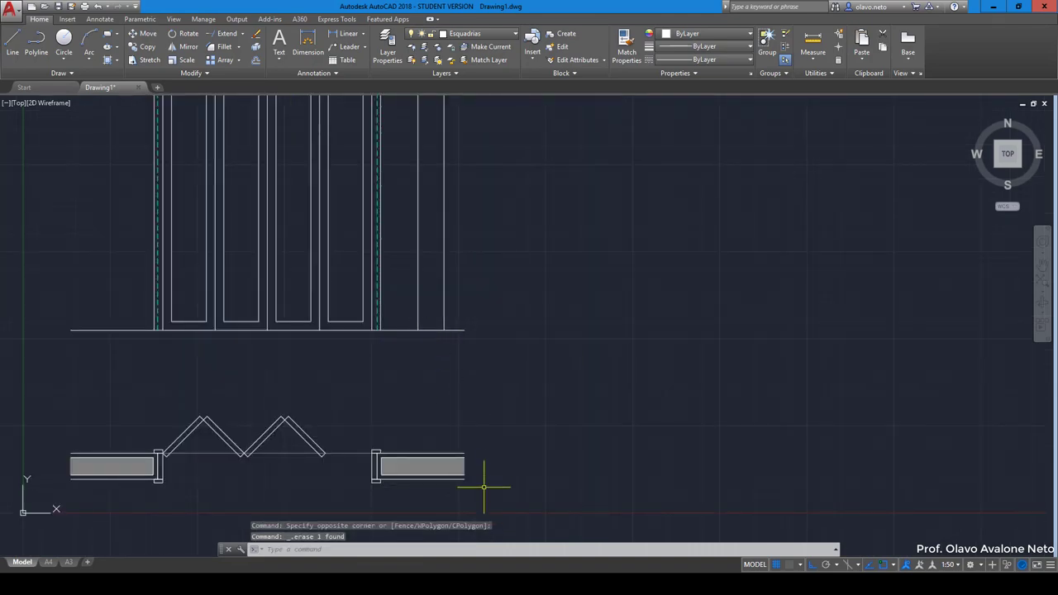
Copy the right-hand hatched wall piece from the plan to an empty spot on its right
{"action": "left_click", "coordinate": [483, 488]}
{"action": "left_click", "coordinate": [375, 399]}
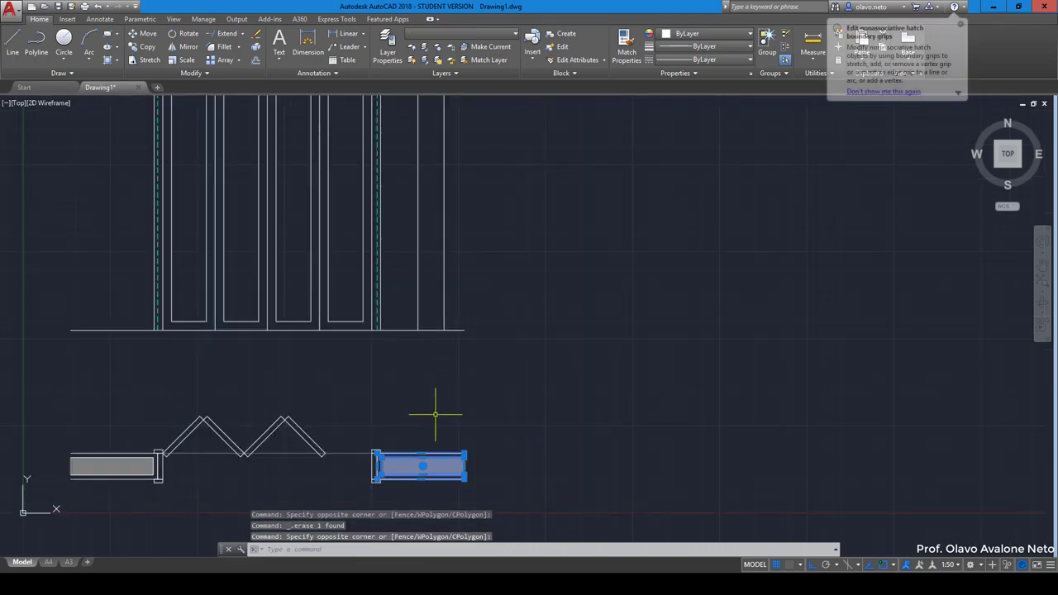
{"action": "type", "text": "co"}
{"action": "key", "text": "Return"}
{"action": "left_click", "coordinate": [398, 408]}
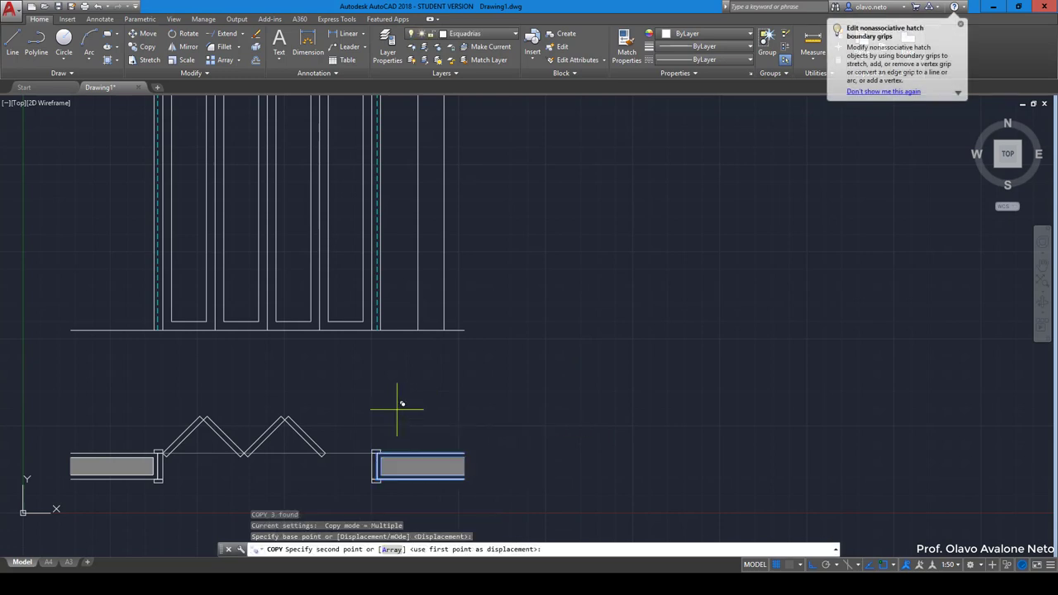
{"action": "left_click", "coordinate": [570, 377]}
{"action": "key", "text": "Return"}
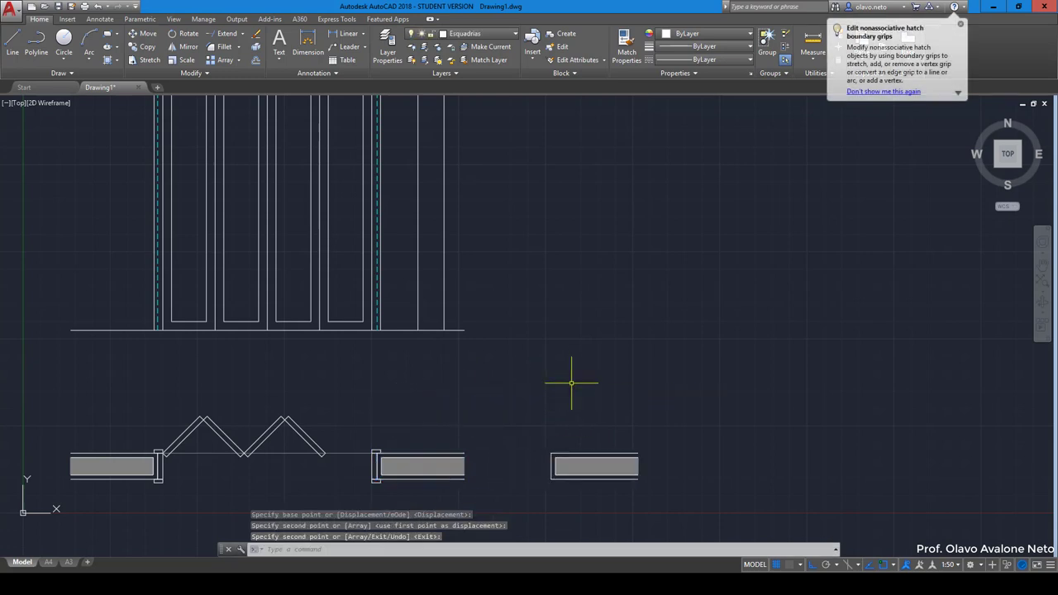
{"action": "middle_click_drag", "start_coordinate": [571, 382], "coordinate": [522, 286]}
Rotate the copied wall piece 90° so it stands upright
{"action": "left_click", "coordinate": [614, 421]}
{"action": "left_click", "coordinate": [504, 354]}
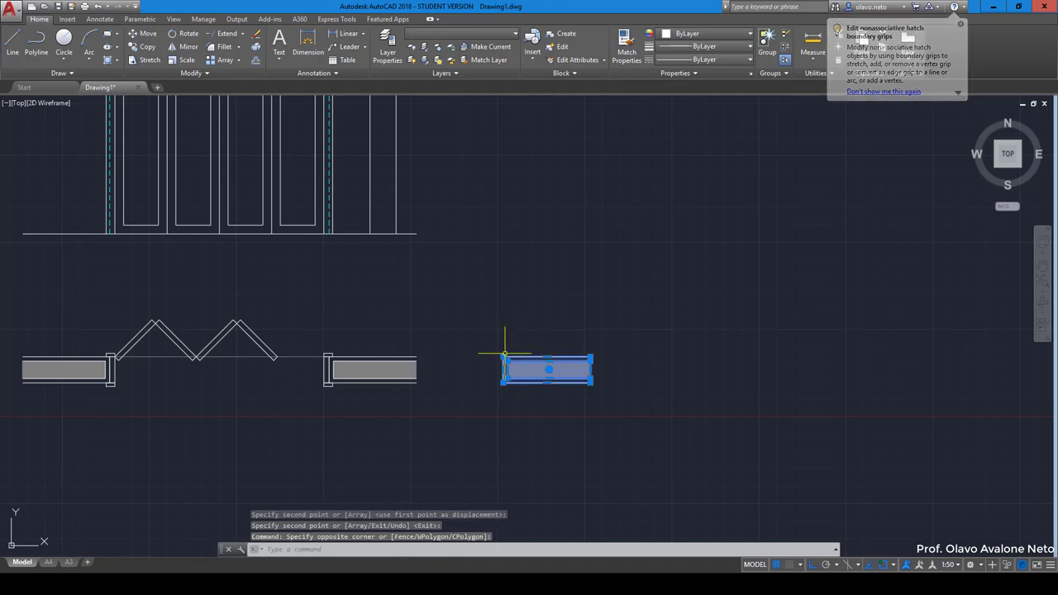
{"action": "left_click", "coordinate": [542, 401]}
{"action": "type", "text": "o"}
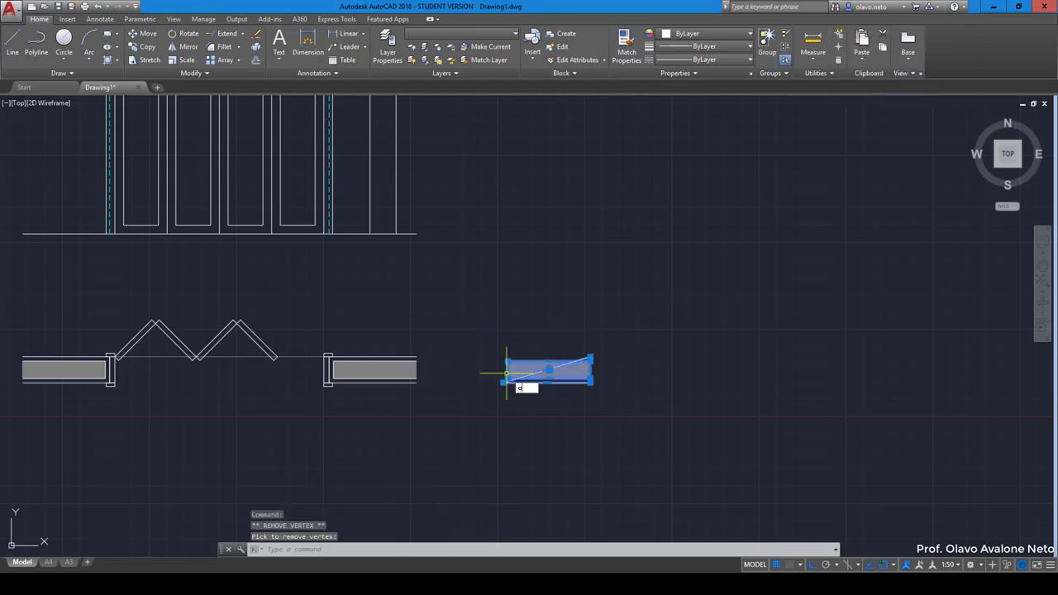
{"action": "key", "text": "Escape"}
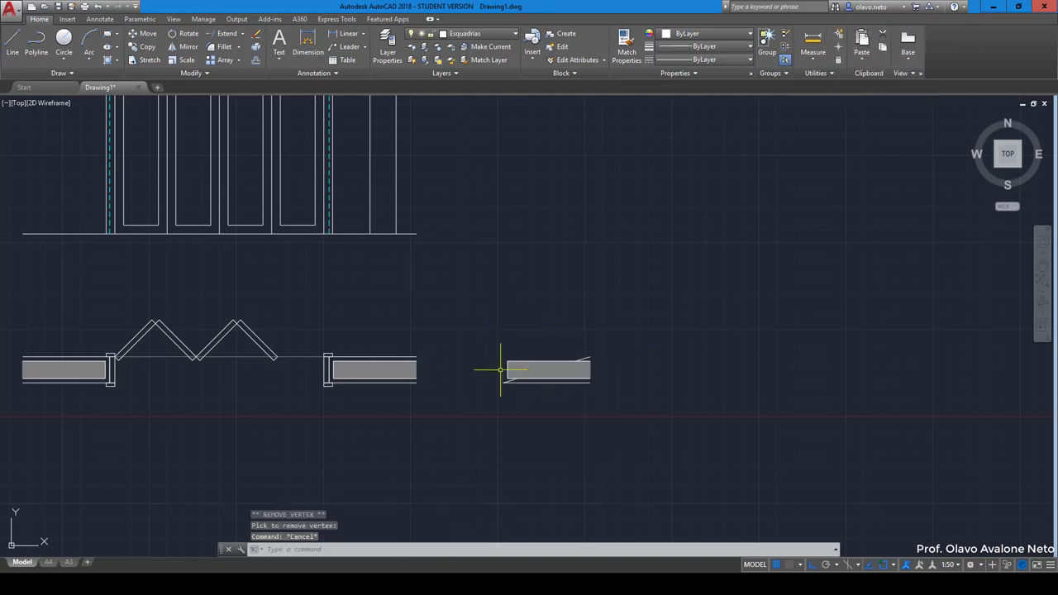
{"action": "left_click", "coordinate": [624, 390]}
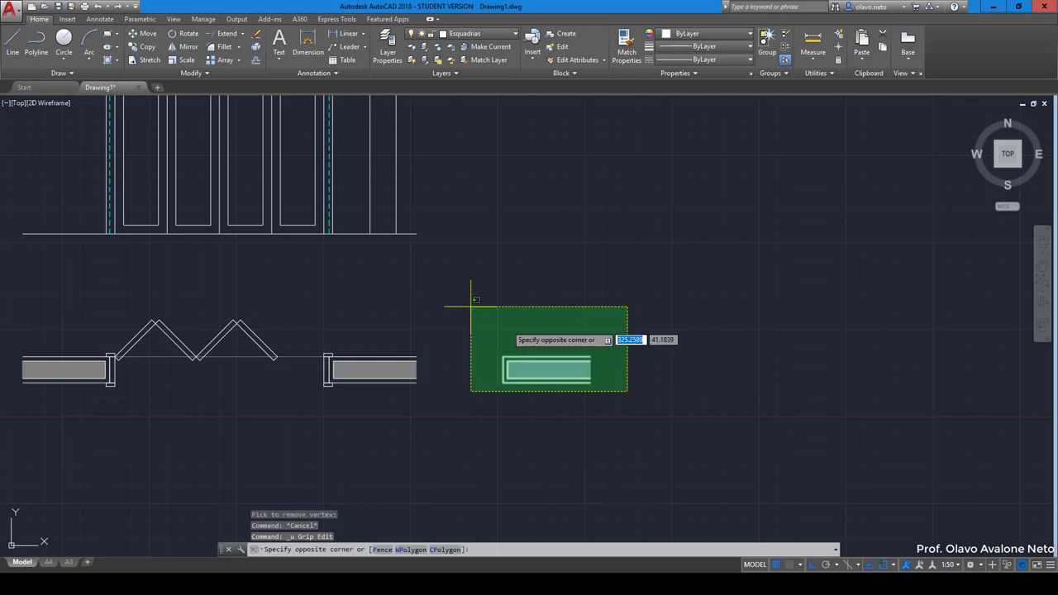
{"action": "left_click", "coordinate": [473, 305]}
{"action": "type", "text": "ro"}
{"action": "key", "text": "Return"}
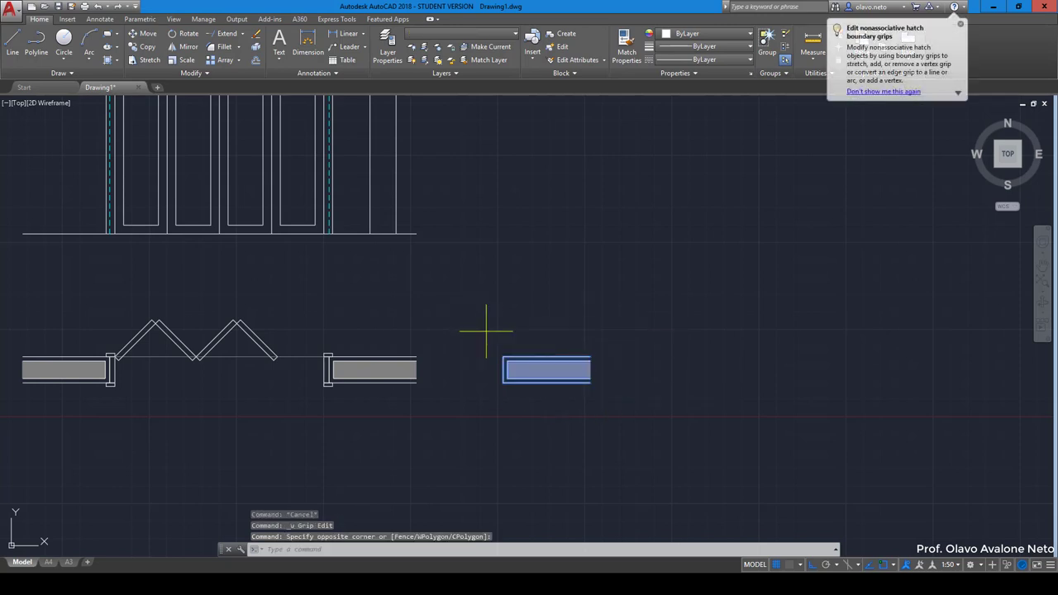
{"action": "left_click", "coordinate": [502, 382]}
{"action": "left_click", "coordinate": [488, 240]}
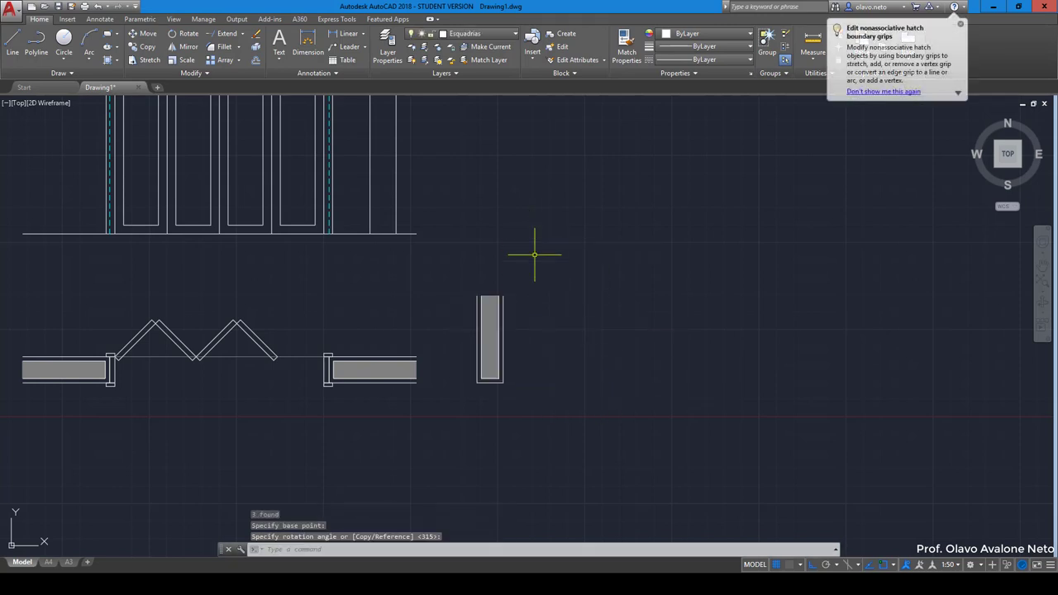
Move the upright wall piece onto the top of the side section's header
{"action": "left_click", "coordinate": [528, 405]}
{"action": "left_click", "coordinate": [450, 355]}
{"action": "type", "text": "m"}
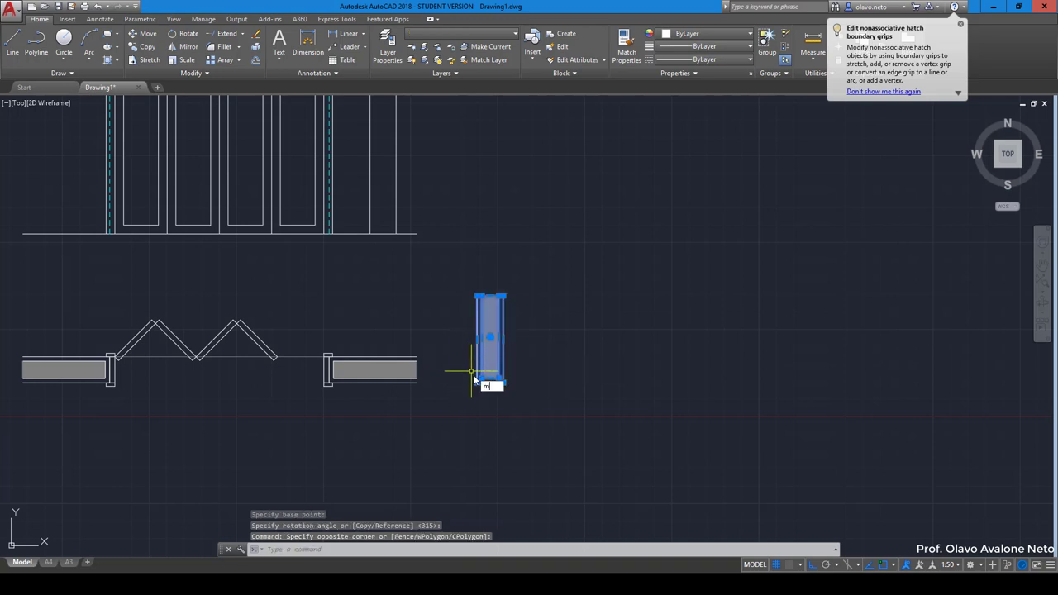
{"action": "key", "text": "Return"}
{"action": "left_click", "coordinate": [480, 372]}
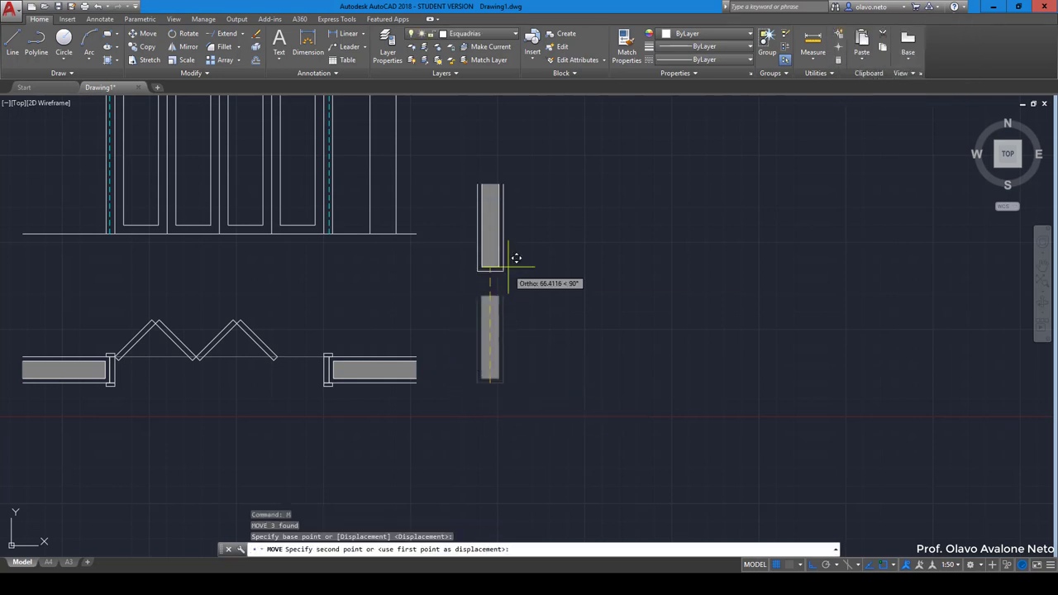
{"action": "scroll", "coordinate": [515, 258], "scroll_direction": "up", "scroll_amount": 3}
{"action": "scroll", "coordinate": [479, 232], "scroll_direction": "up", "scroll_amount": 3}
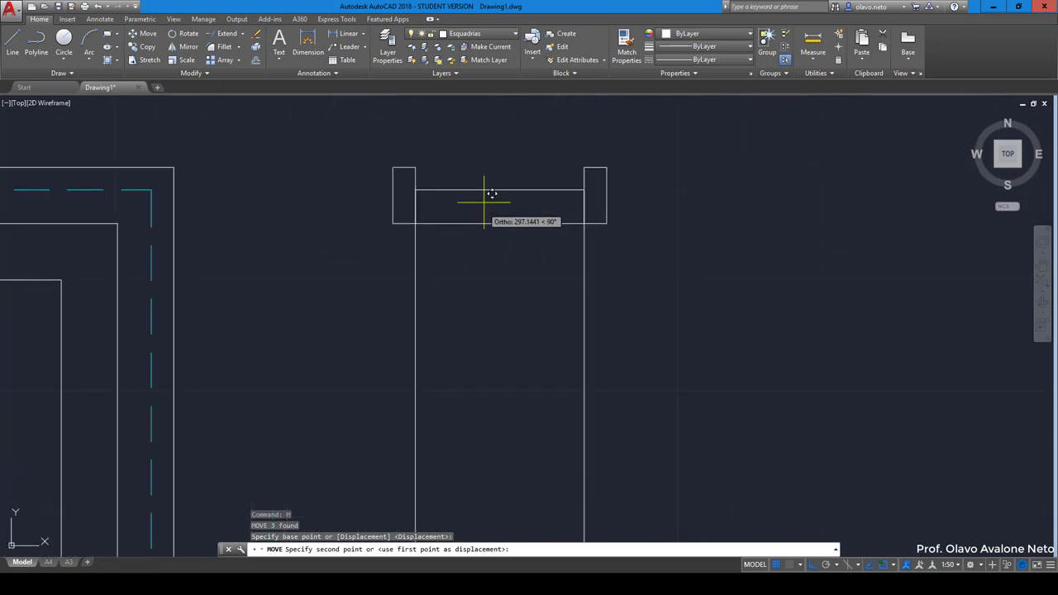
{"action": "left_click", "coordinate": [496, 193]}
{"action": "scroll", "coordinate": [499, 248], "scroll_direction": "down", "scroll_amount": 5}
{"action": "scroll", "coordinate": [496, 306], "scroll_direction": "down", "scroll_amount": 2}
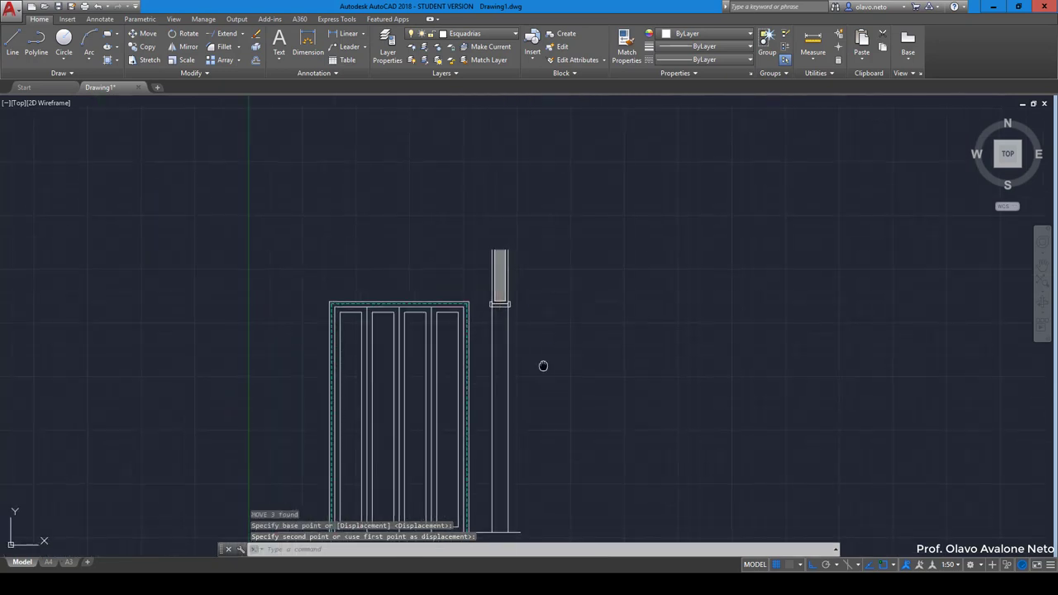
{"action": "middle_click_drag", "start_coordinate": [543, 366], "coordinate": [514, 289]}
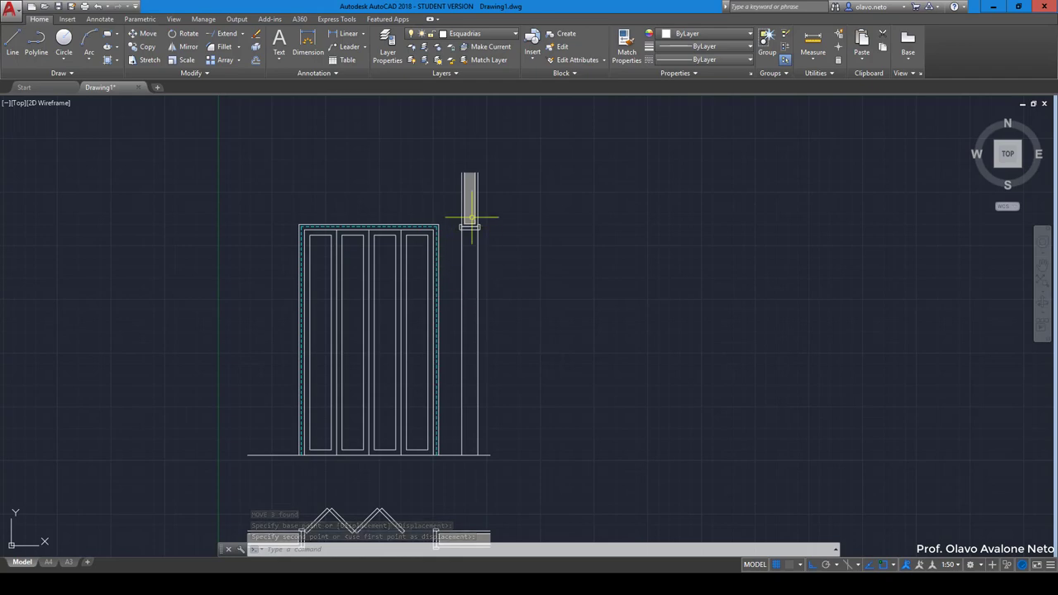
{"action": "scroll", "coordinate": [470, 218], "scroll_direction": "up", "scroll_amount": 4}
{"action": "scroll", "coordinate": [479, 243], "scroll_direction": "down", "scroll_amount": 4}
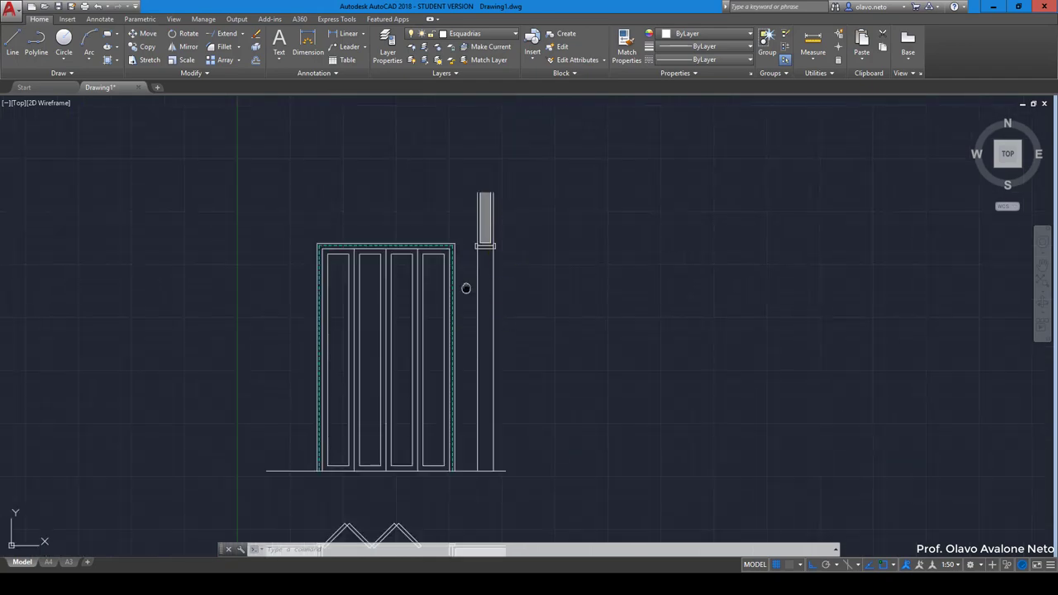
{"action": "middle_click_drag", "start_coordinate": [465, 288], "coordinate": [461, 249]}
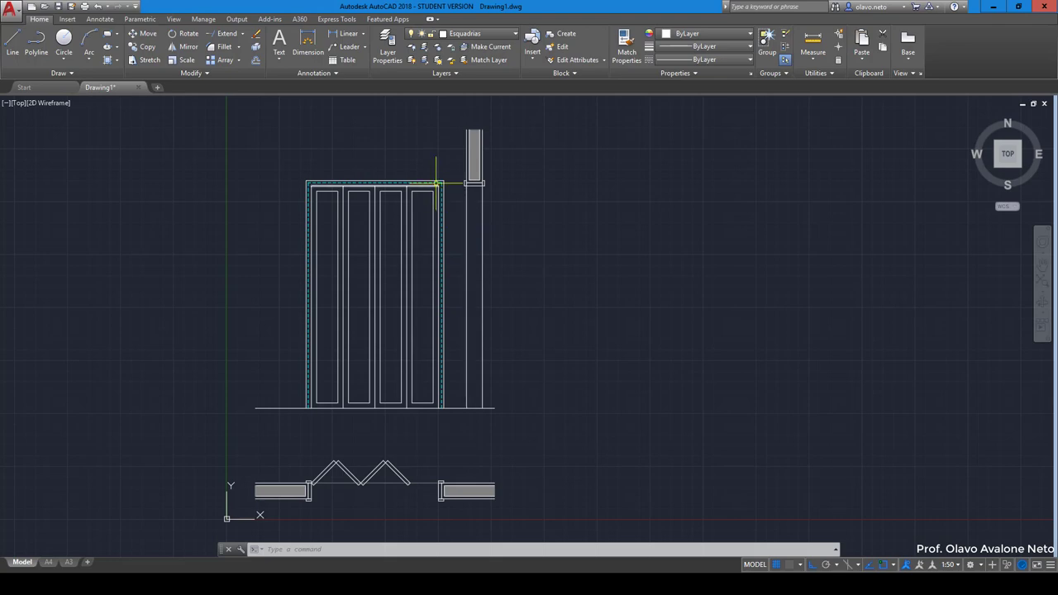
{"action": "scroll", "coordinate": [467, 212], "scroll_direction": "up", "scroll_amount": 2}
{"action": "scroll", "coordinate": [476, 203], "scroll_direction": "up", "scroll_amount": 2}
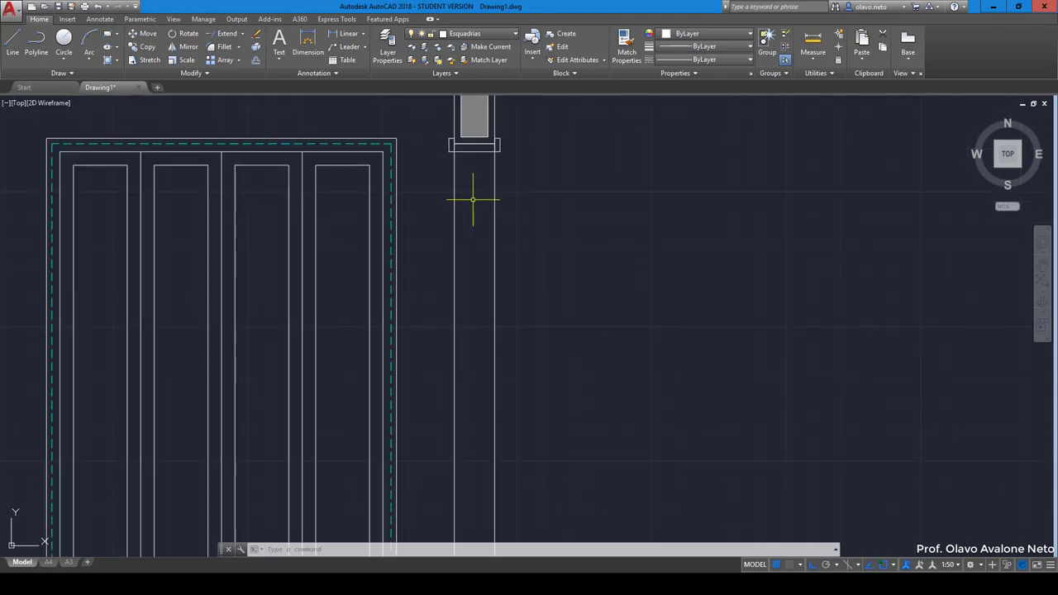
{"action": "scroll", "coordinate": [466, 162], "scroll_direction": "down", "scroll_amount": 2}
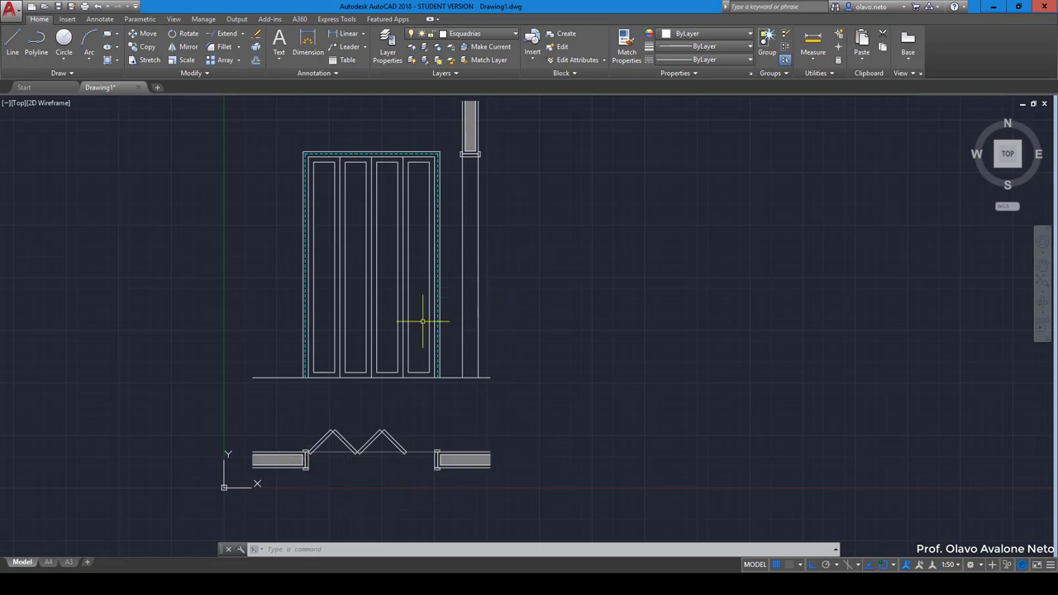
{"action": "scroll", "coordinate": [465, 303], "scroll_direction": "up", "scroll_amount": 1}
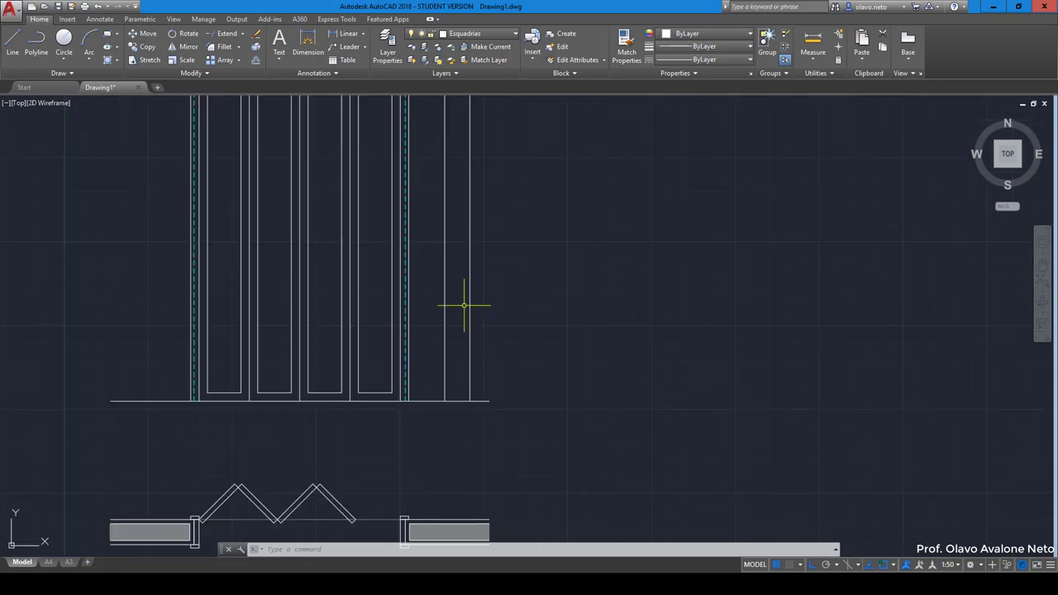
{"action": "scroll", "coordinate": [456, 298], "scroll_direction": "up", "scroll_amount": 1}
{"action": "scroll", "coordinate": [474, 476], "scroll_direction": "up", "scroll_amount": 1}
{"action": "scroll", "coordinate": [450, 224], "scroll_direction": "up", "scroll_amount": 1}
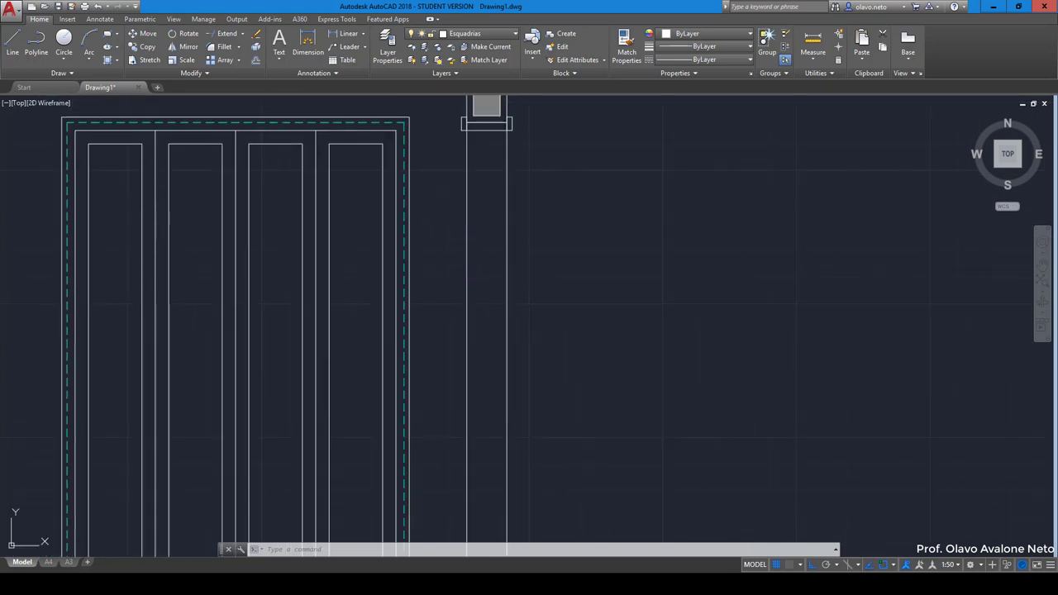
Offset the side post's left vertical line 3 units to the right, then zoom to extents
{"action": "type", "text": "o"}
{"action": "key", "text": "Return"}
{"action": "type", "text": "3"}
{"action": "key", "text": "Return"}
{"action": "left_click", "coordinate": [466, 236]}
{"action": "left_click", "coordinate": [477, 232]}
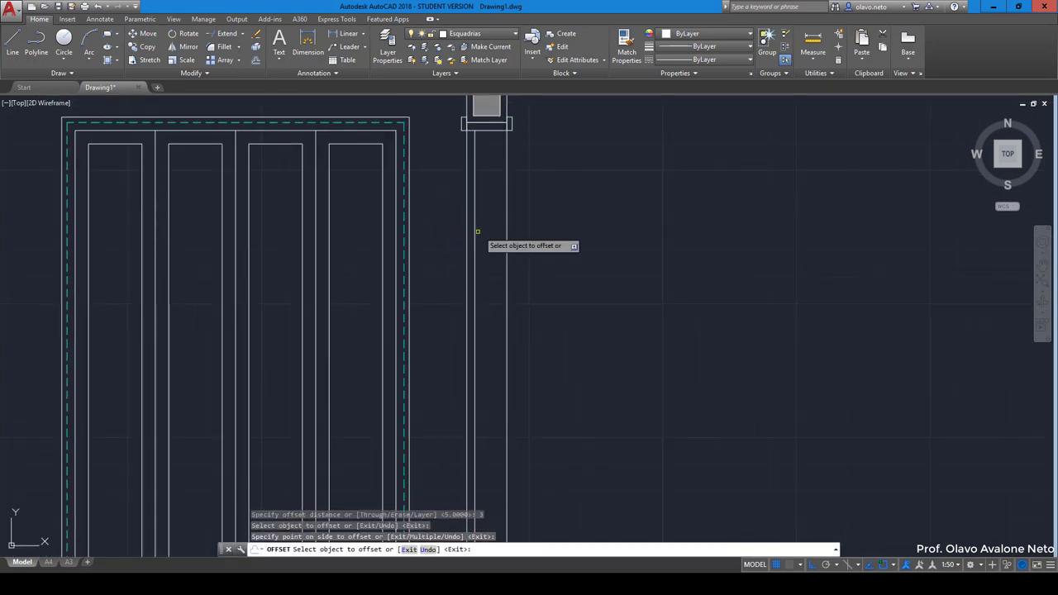
{"action": "key", "text": "Return"}
{"action": "scroll", "coordinate": [470, 191], "scroll_direction": "down", "scroll_amount": 2}
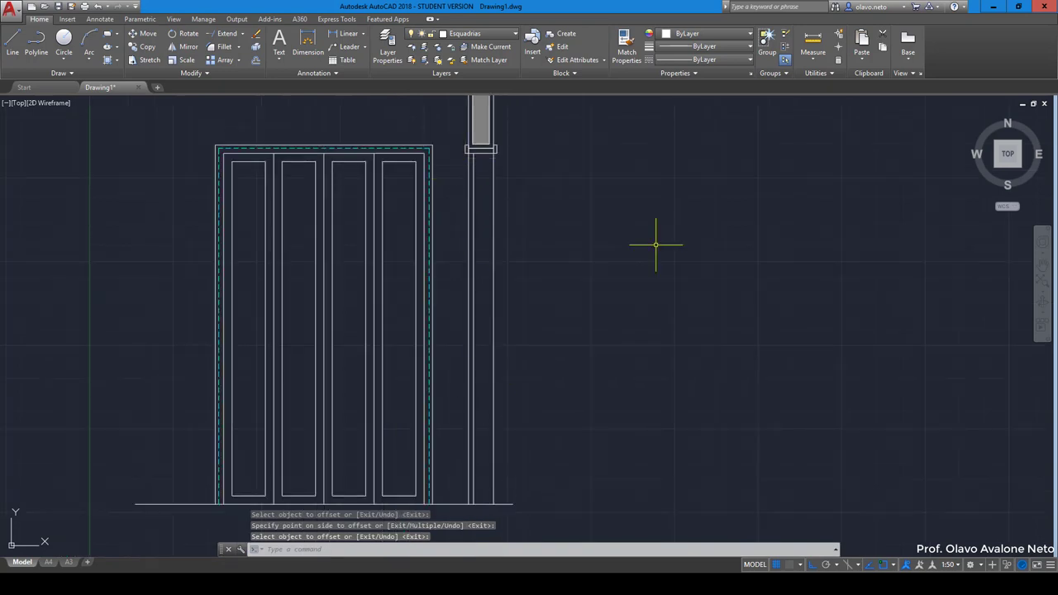
{"action": "scroll", "coordinate": [652, 271], "scroll_direction": "down", "scroll_amount": 4}
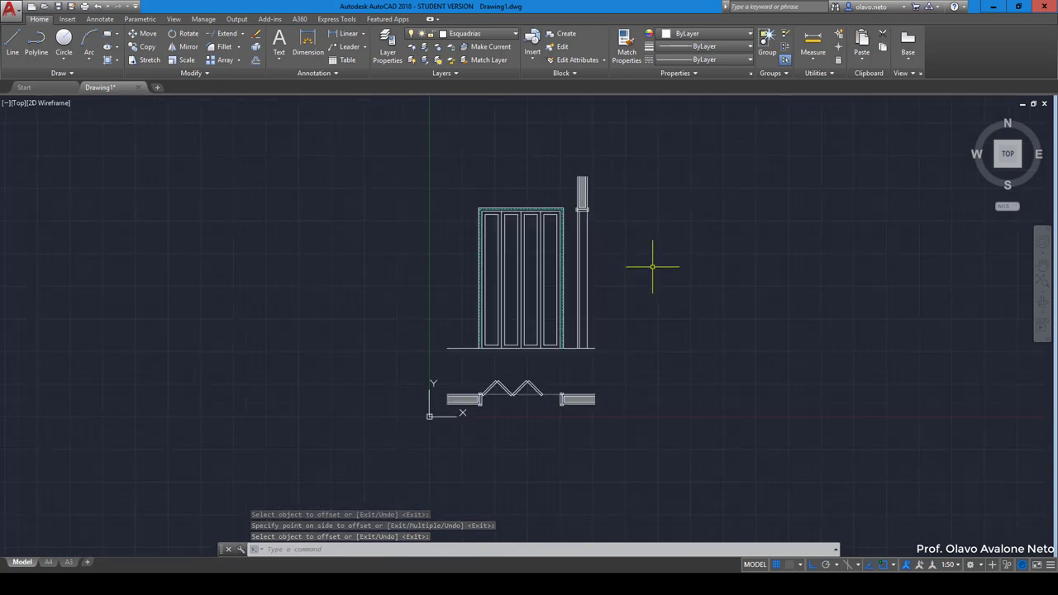
{"action": "middle_click_drag", "start_coordinate": [652, 272], "coordinate": [432, 295]}
{"action": "middle_click", "coordinate": [418, 443]}
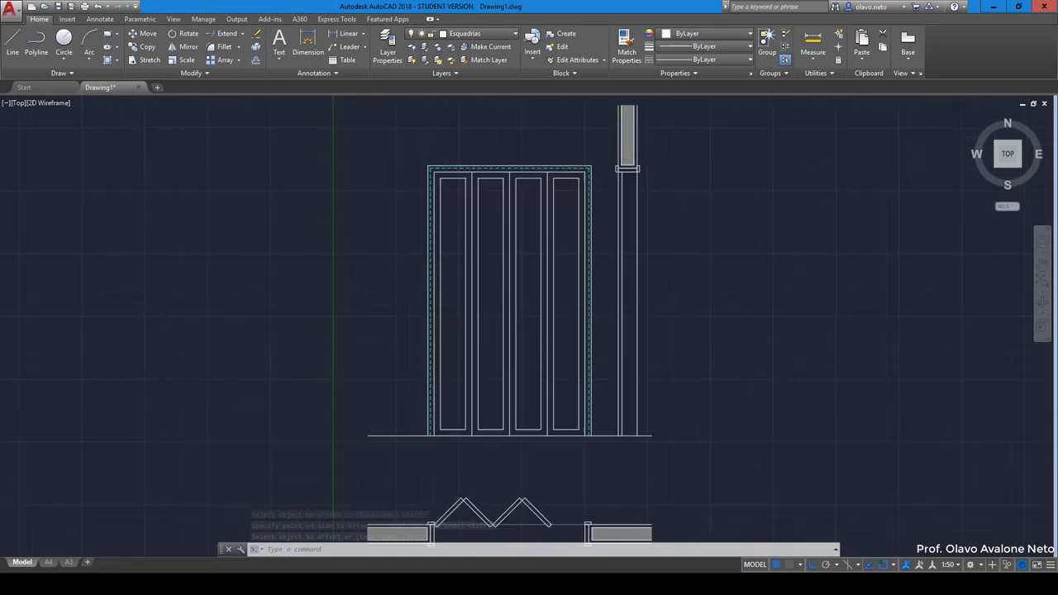